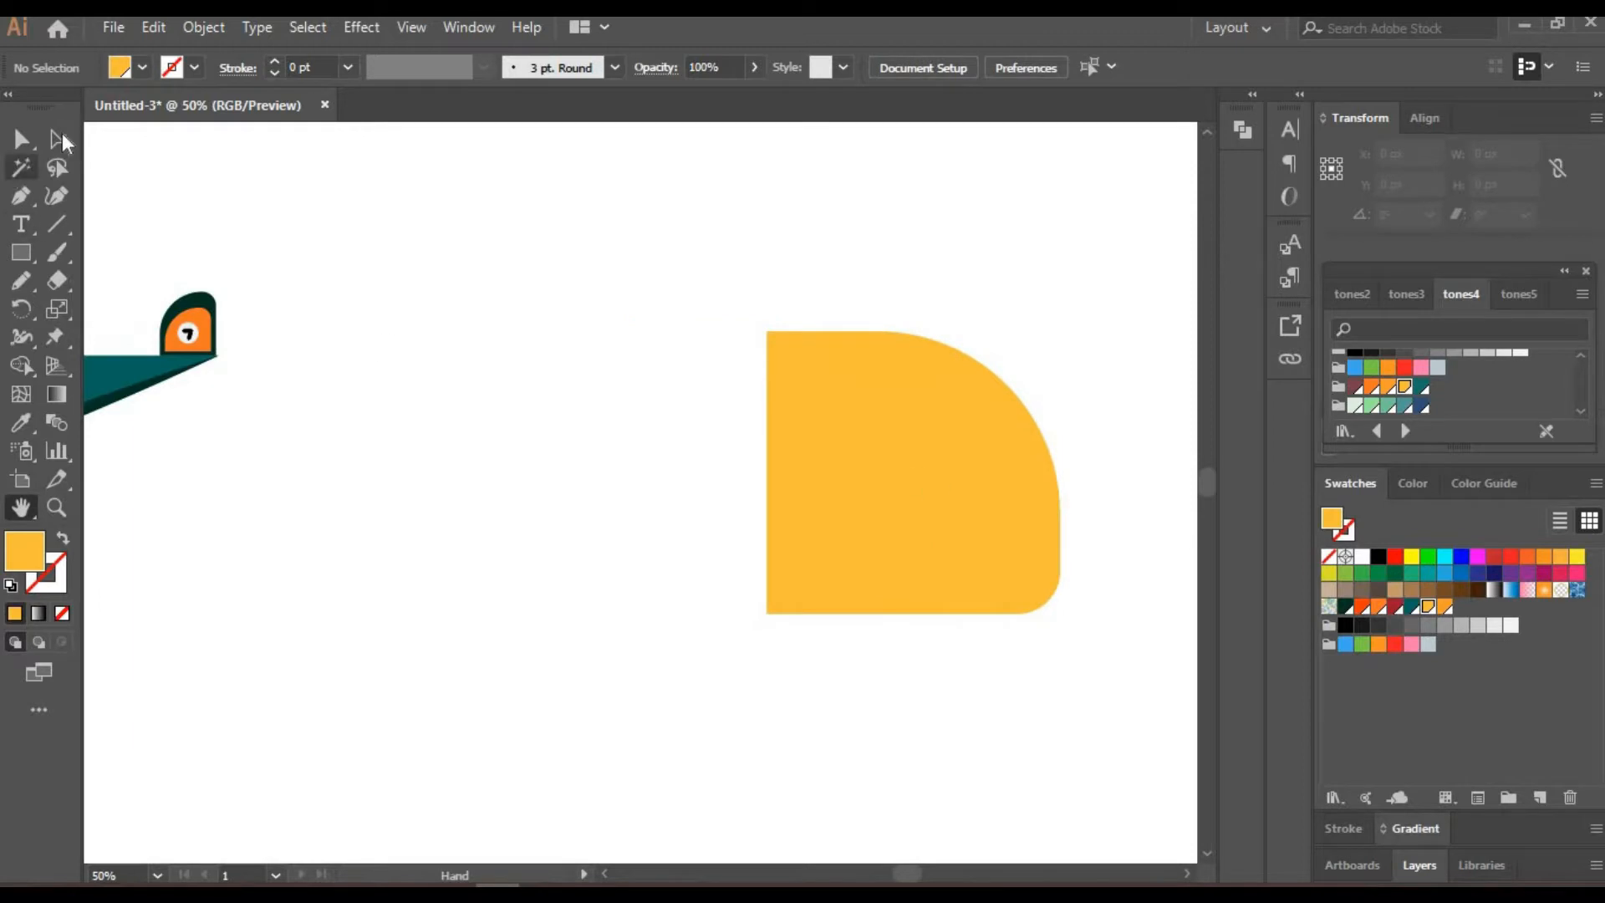
Duplicate the yellow rounded cabin shape, resize the copy to about 265 × 326 px inside the original, and fill it dark blue.
left_click(60, 140)
left_click_drag(959, 400, 687, 422)
left_click_drag(788, 352, 710, 408)
left_click_drag(653, 488, 965, 448)
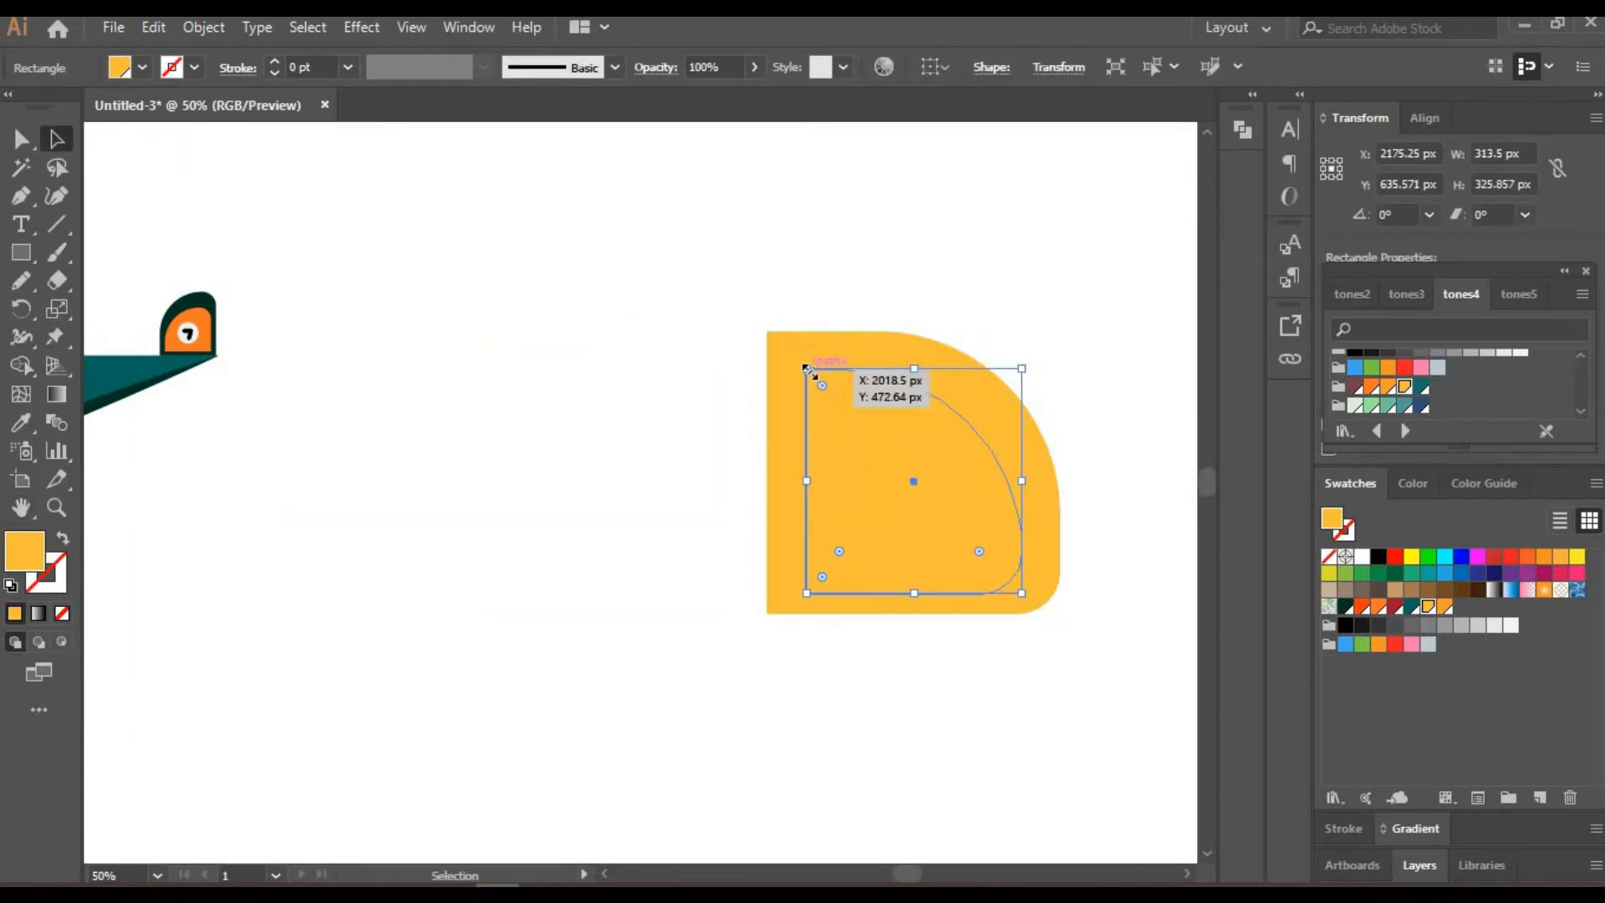
left_click_drag(807, 368, 840, 370)
left_click_drag(989, 504, 642, 540)
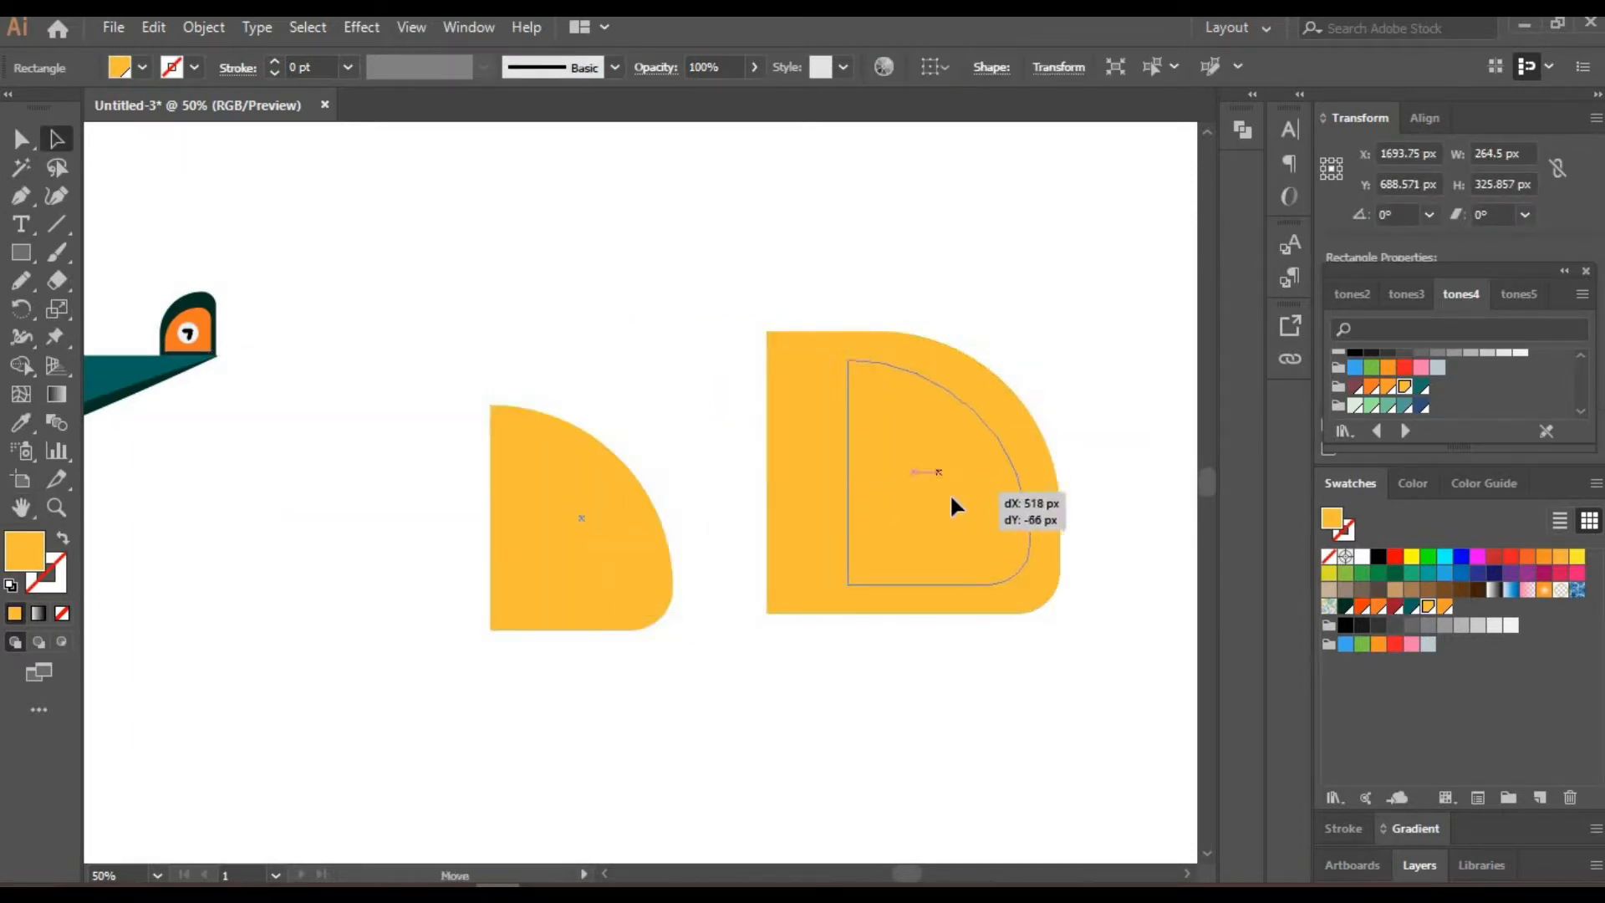
left_click_drag(949, 494, 953, 493)
left_click(1421, 405)
left_click(1014, 244)
Draw a dark blue vertical window about 77 × 325 px beside the curved window and fully round its ends.
key("m")
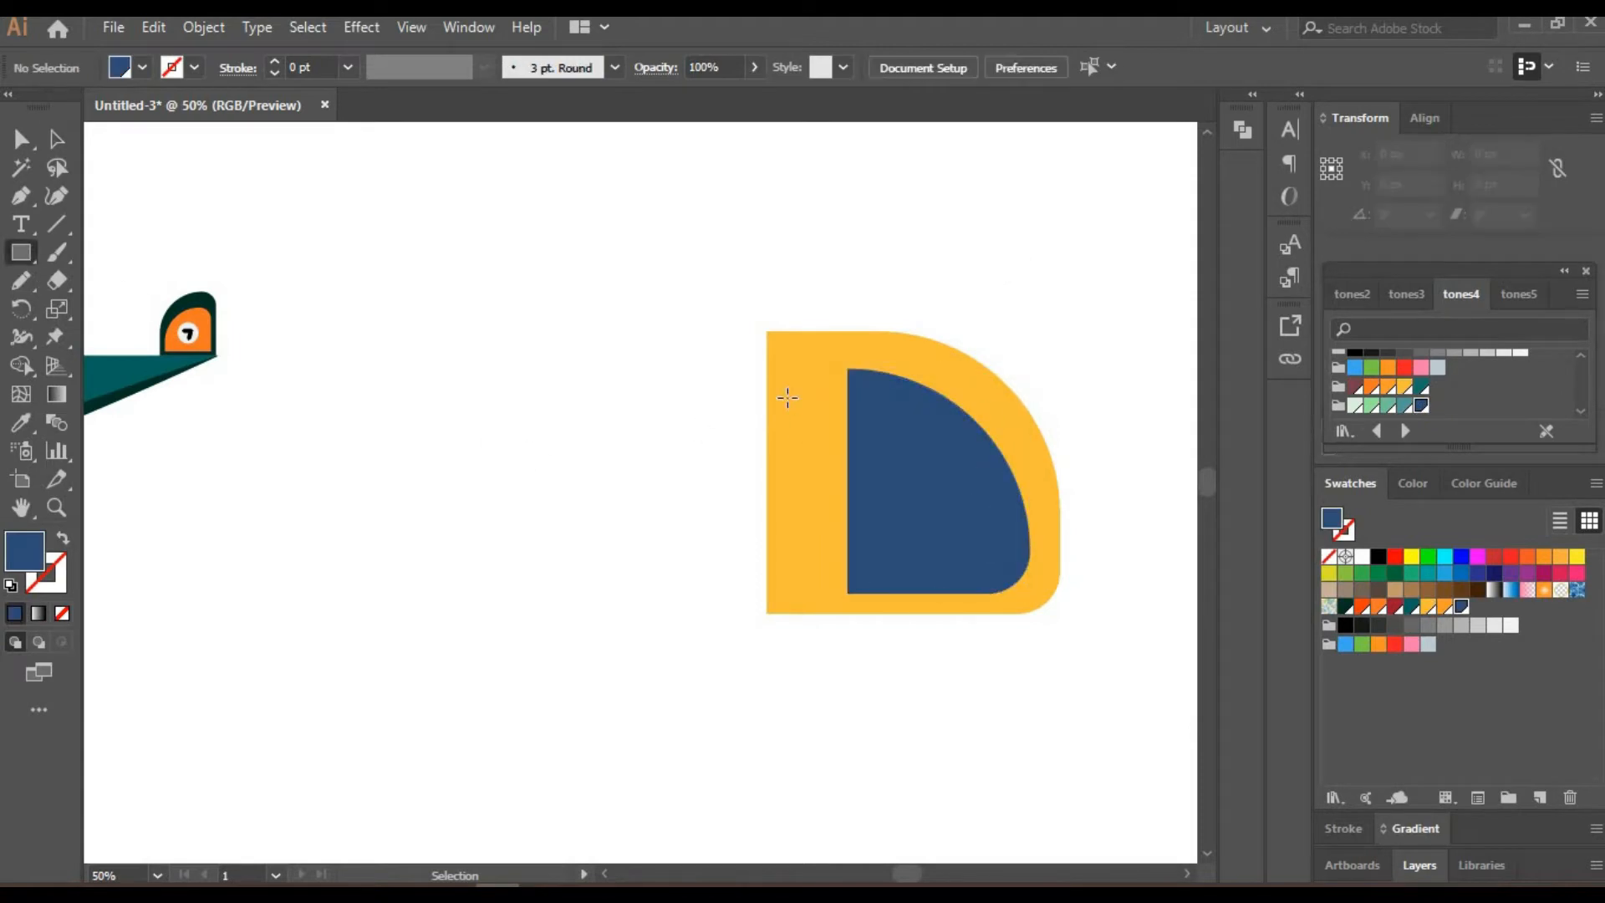
left_click_drag(835, 589, 841, 593)
key("a")
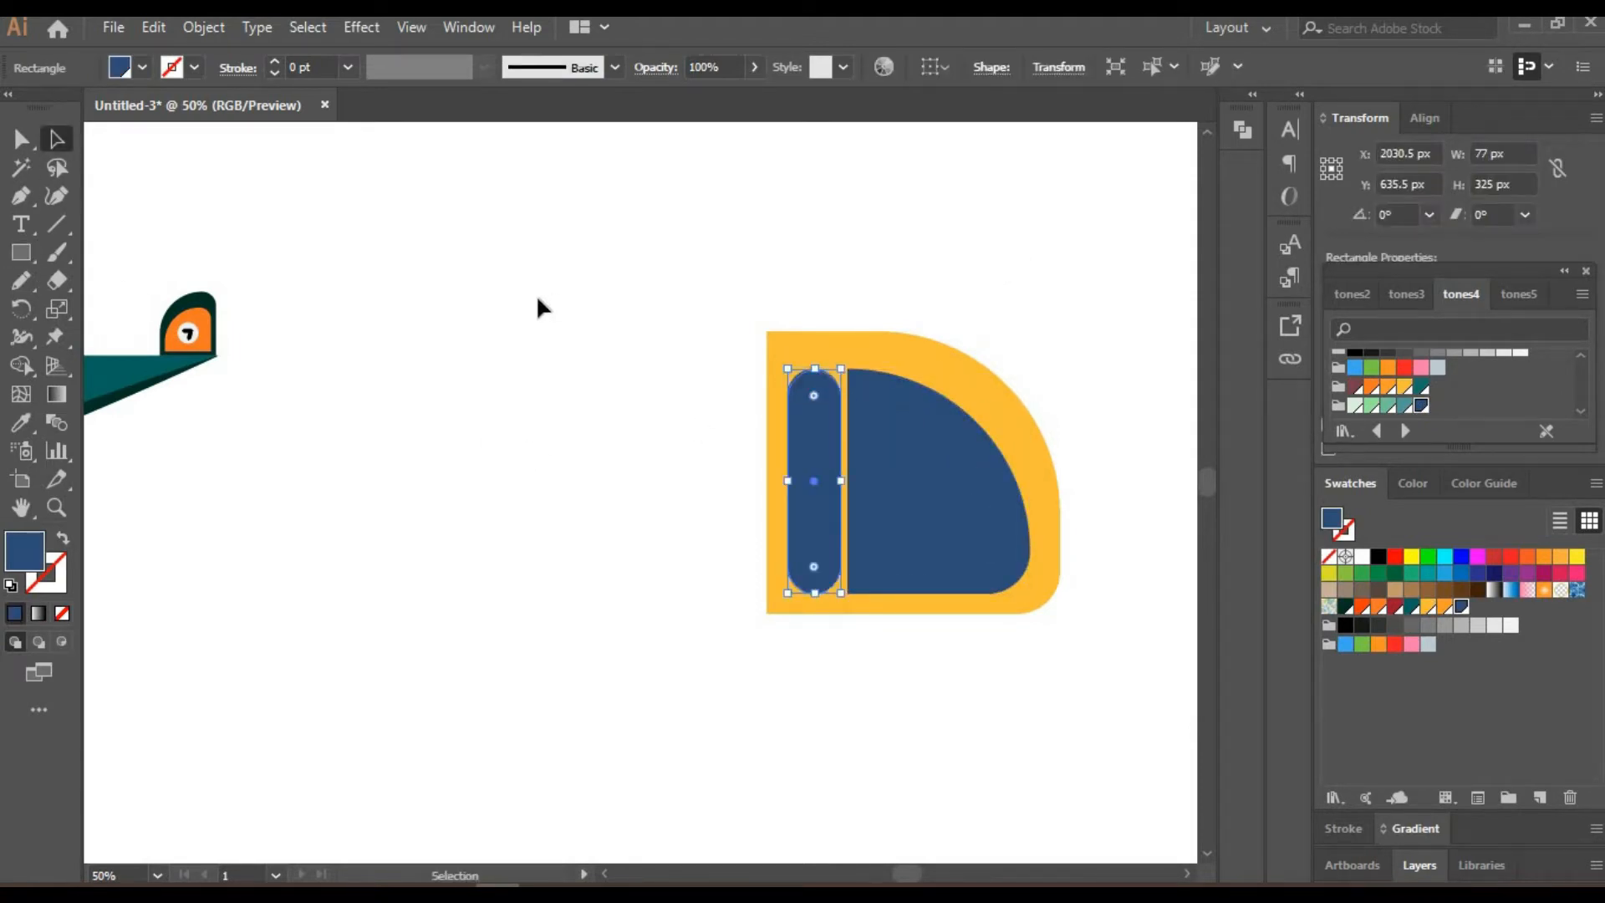
left_click(545, 308)
Draw a rectangle about 712 × 232 px extending left from the cabin, with no fill and a 9 pt dark blue stroke.
key("space")
left_click_drag(602, 426, 656, 419)
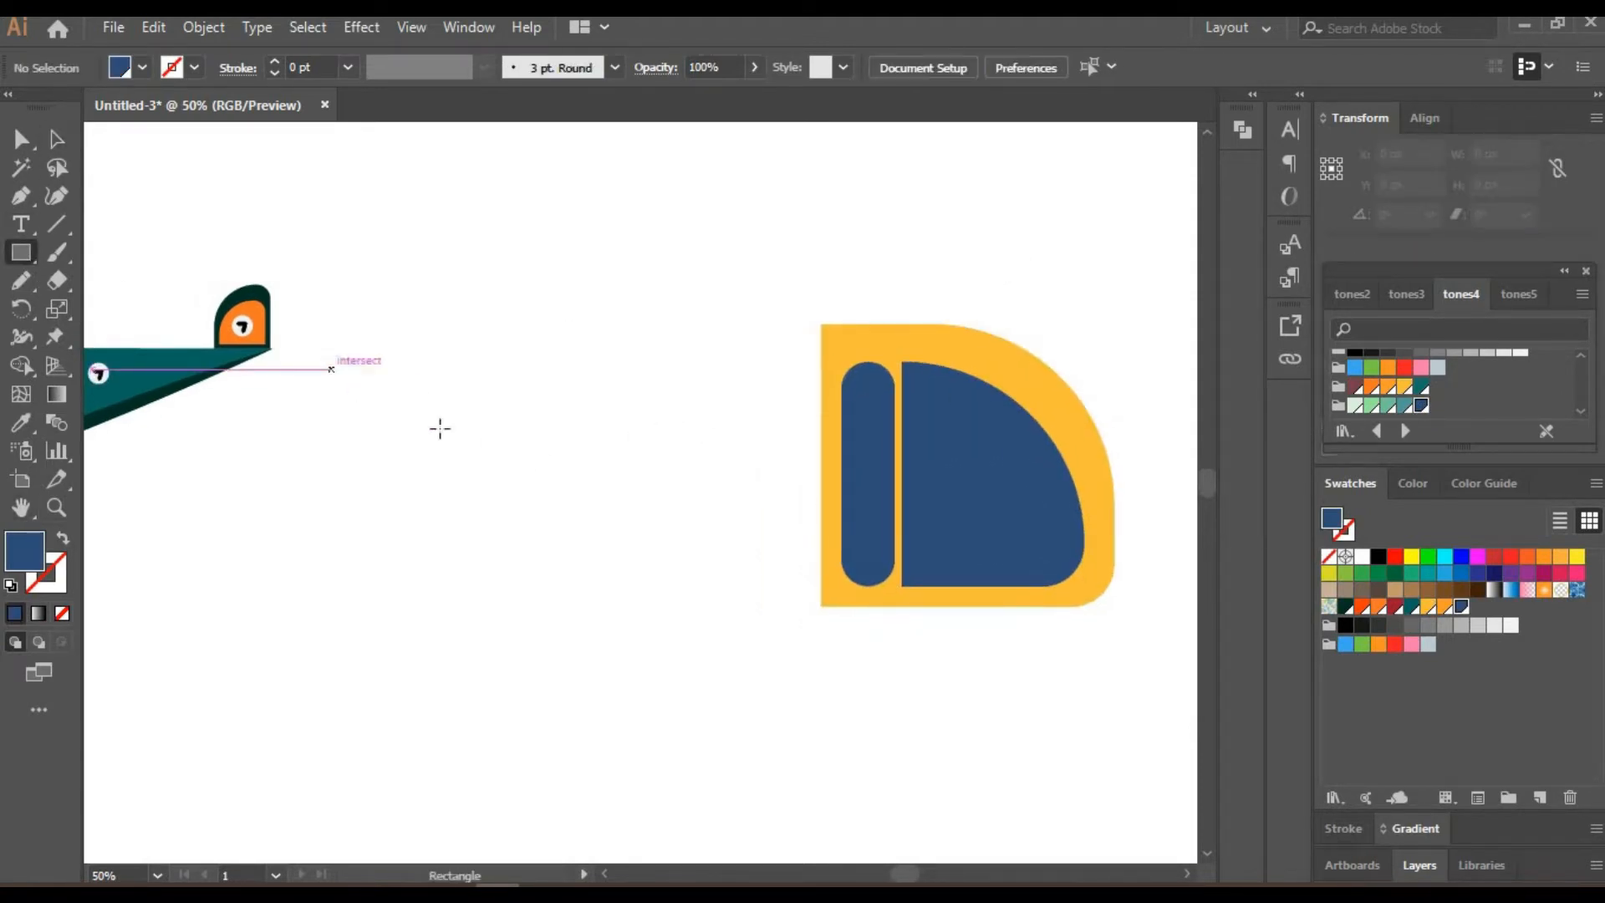
left_click_drag(332, 368, 822, 527)
left_click(143, 67)
left_click(128, 152)
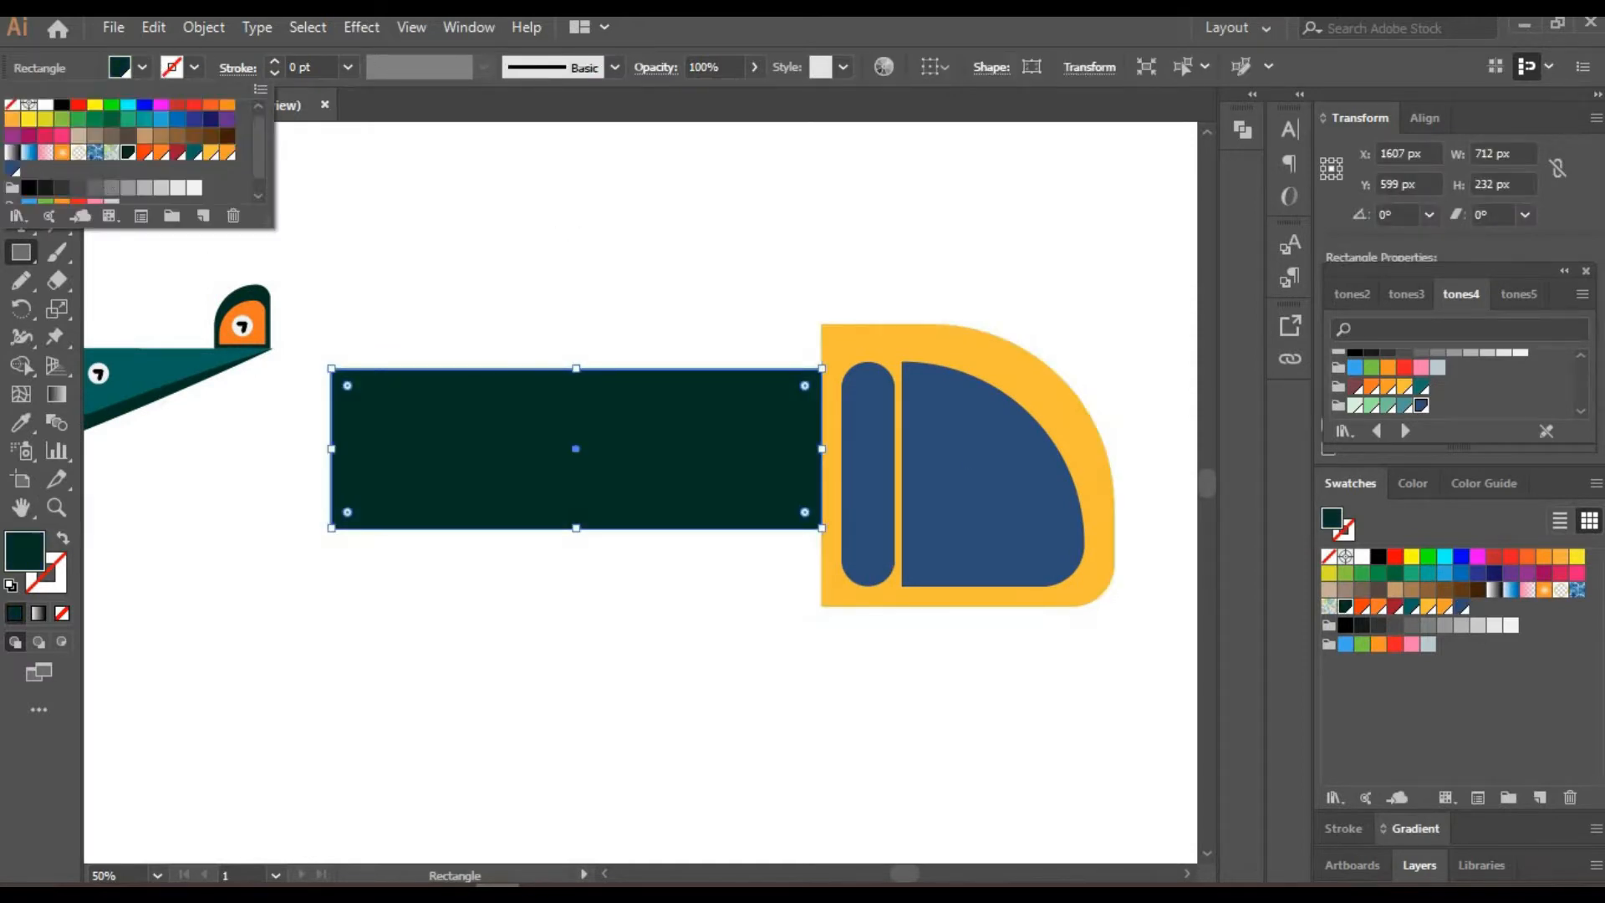
left_click(12, 104)
left_click(194, 68)
left_click(12, 169)
left_click(276, 63)
scroll(280, 65, "up", 7)
left_click(438, 284)
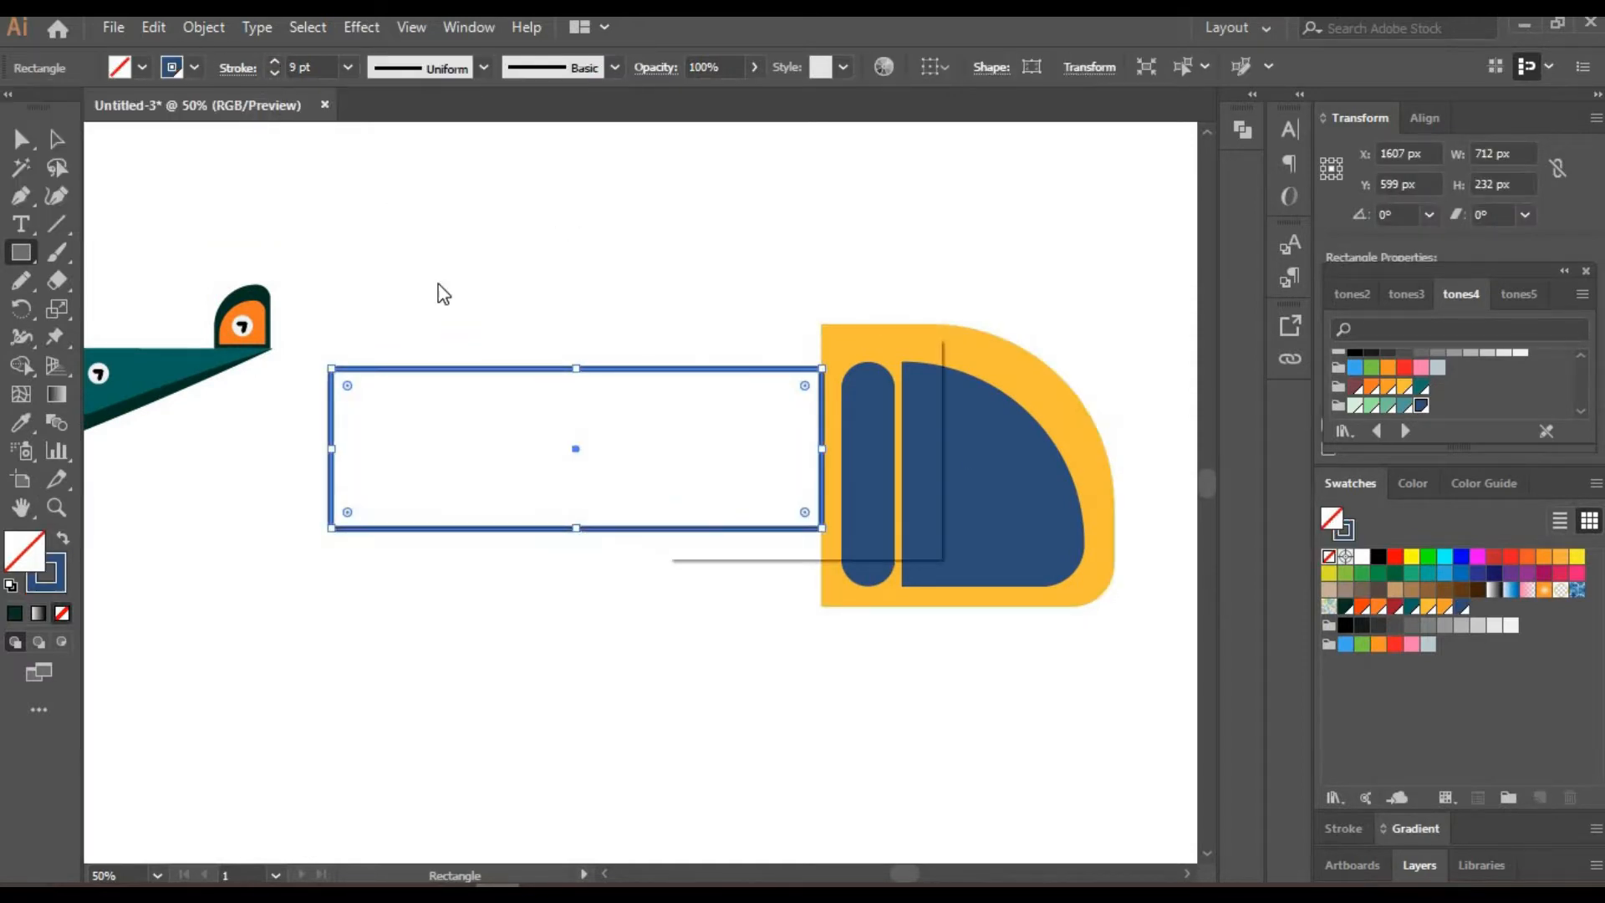
Taper the outlined rectangle toward its far end by moving its two left corner points inward.
key("shift+grave")
left_click_drag(331, 369, 331, 422)
left_click_drag(331, 527, 331, 500)
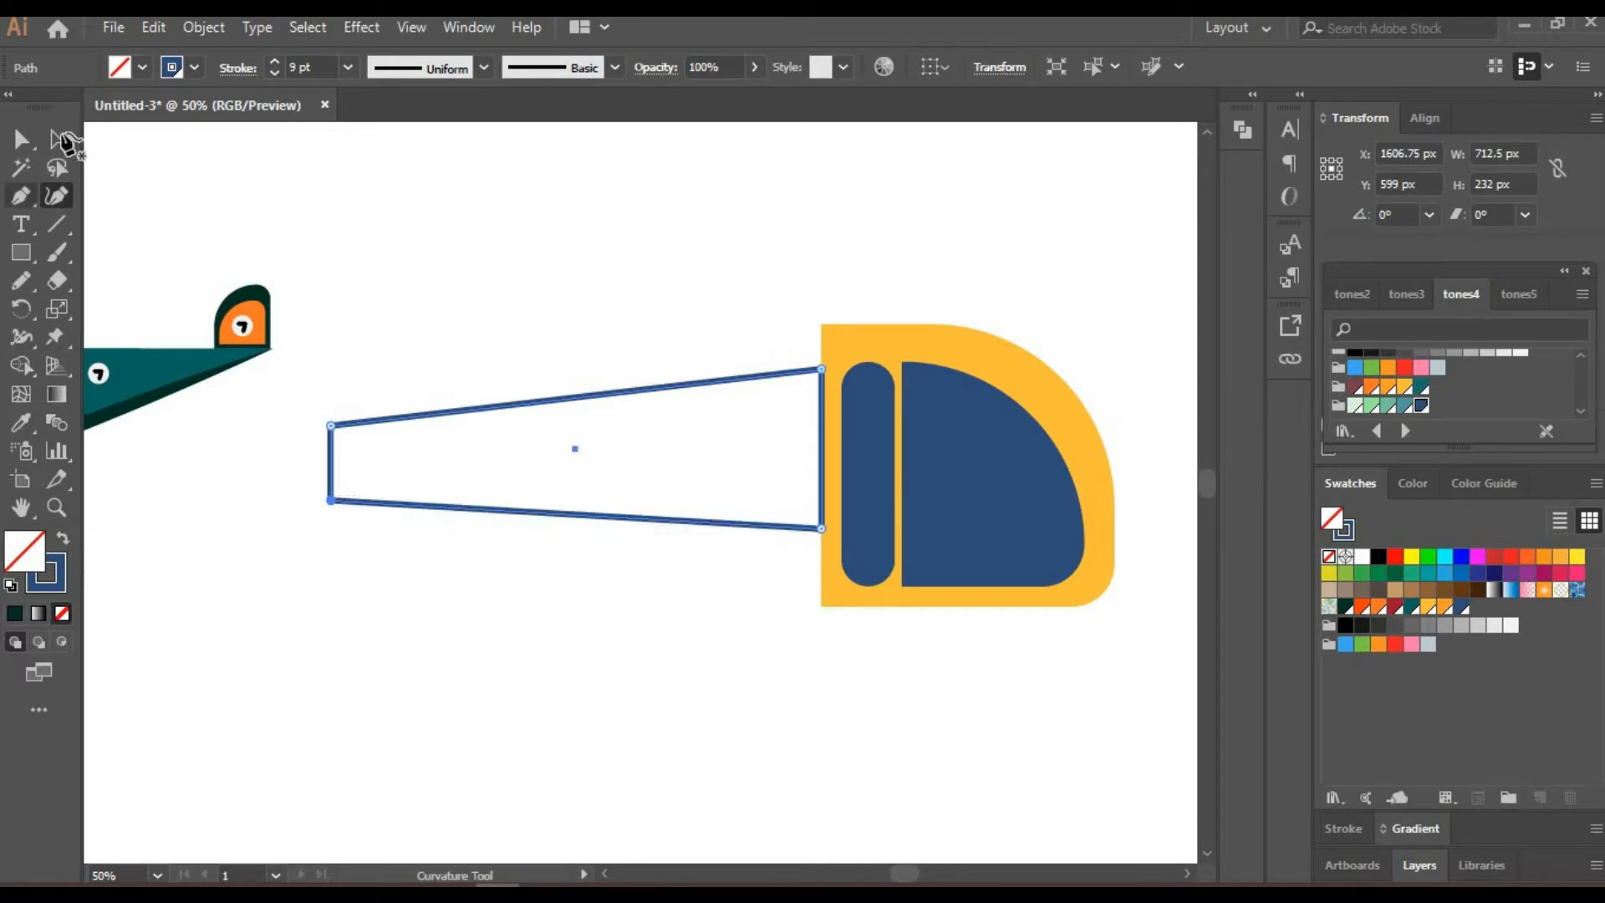
Move the cabin with its windows slightly left over the tapered outline and arrange the outline behind the cabin.
left_click(66, 140)
left_click_drag(962, 478, 951, 477)
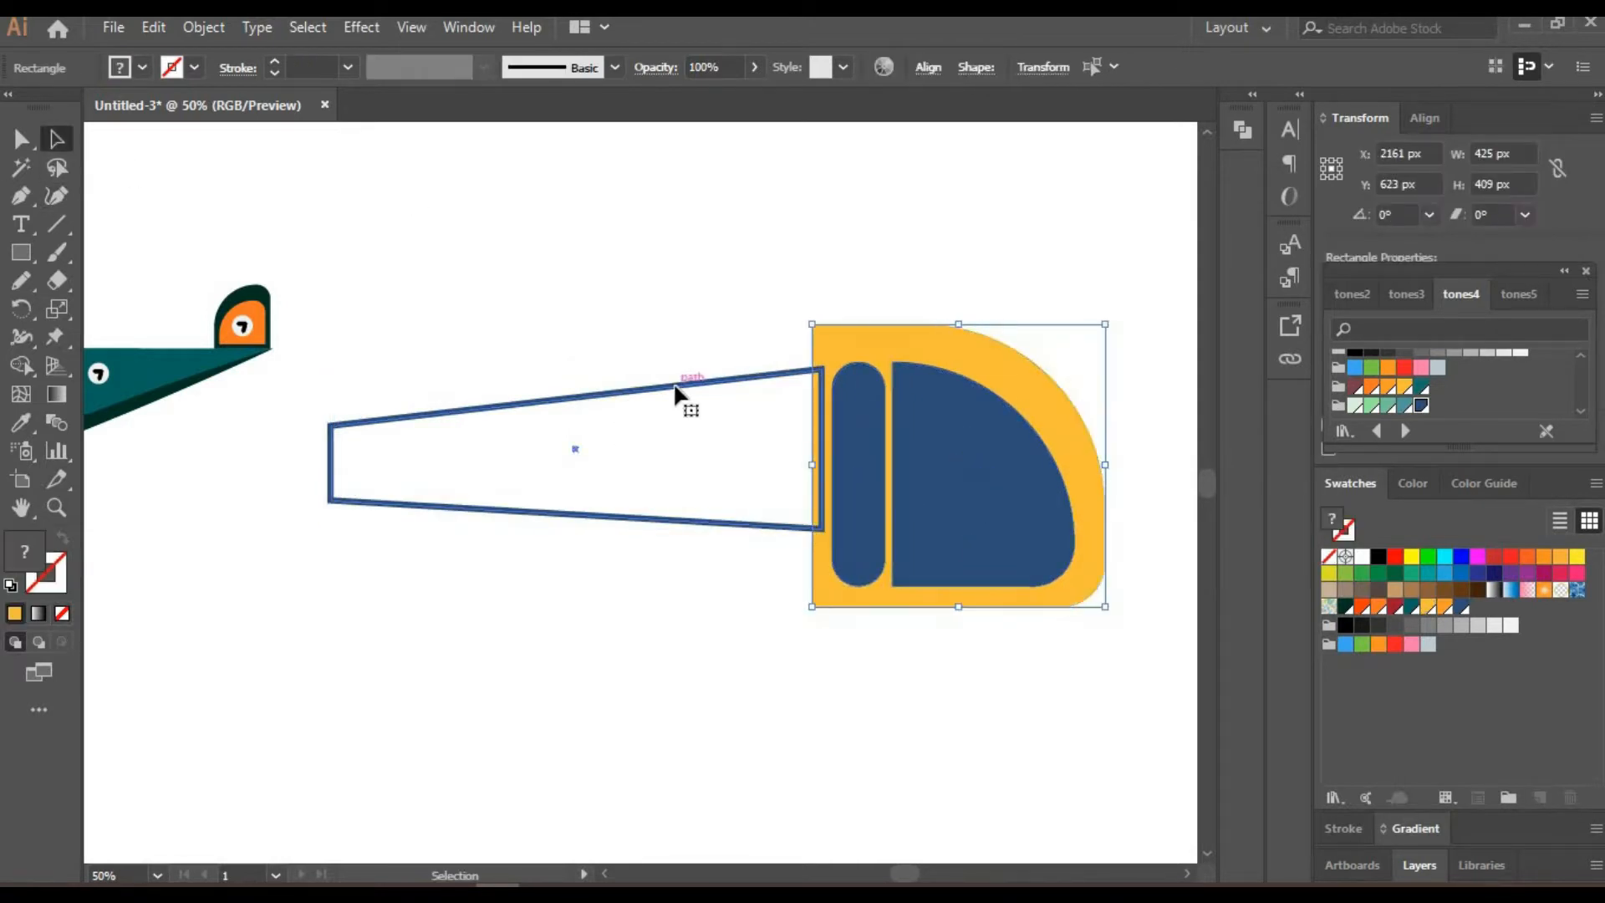
right_click(763, 374)
mouse_move(903, 743)
left_click(1120, 821)
left_click(1032, 687)
Round all corners of the tapered boom outline.
left_click(331, 475)
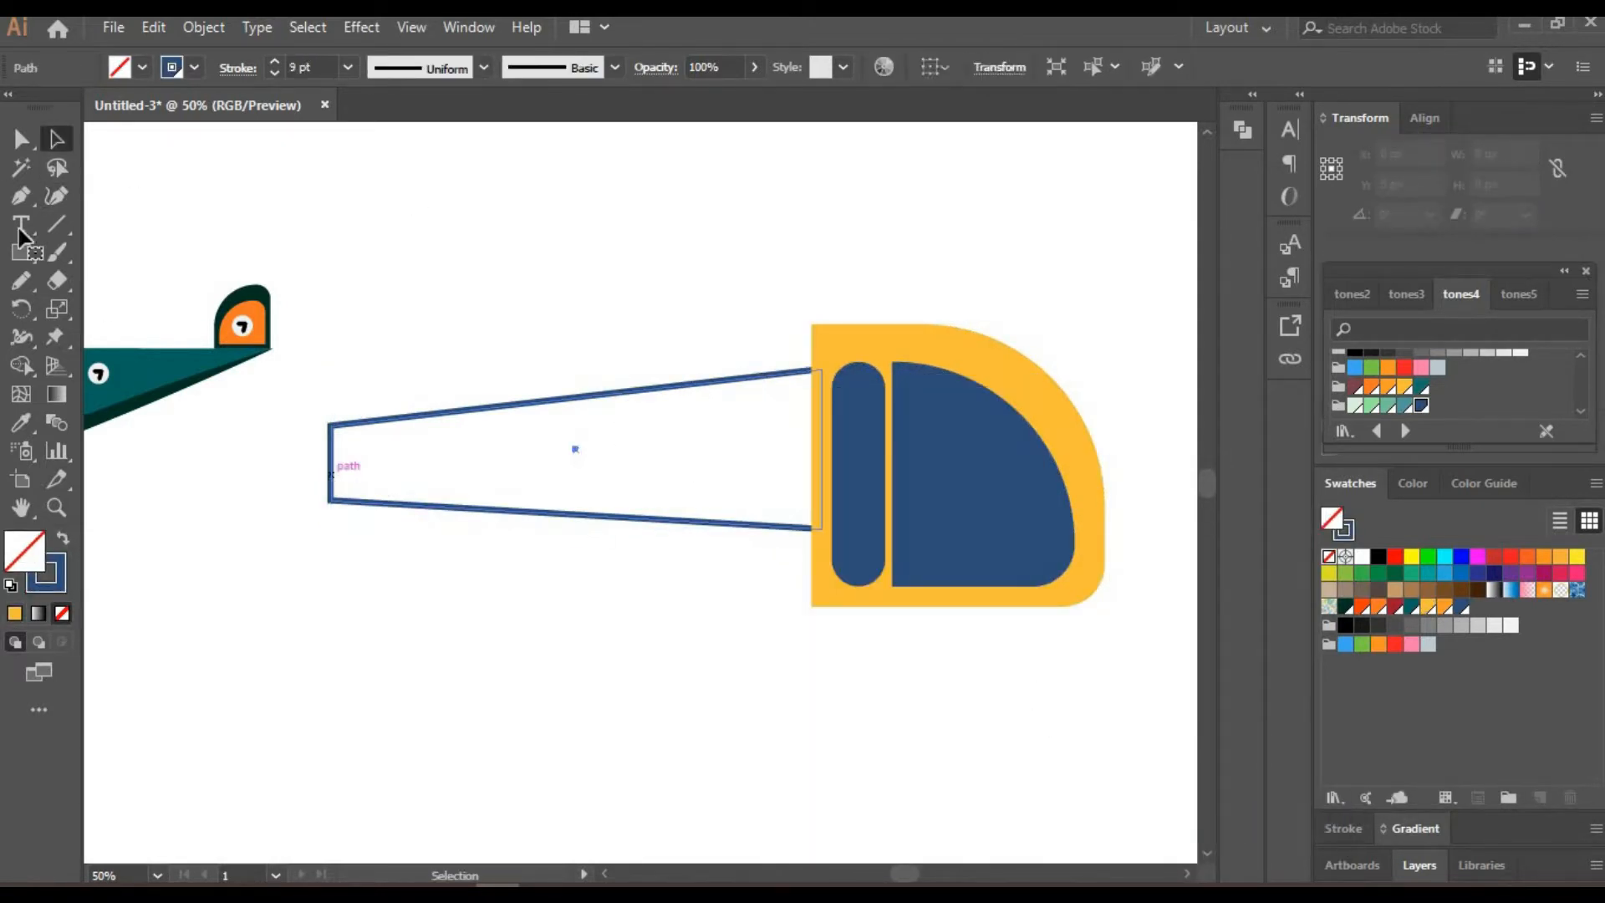
key("a")
left_click(482, 224)
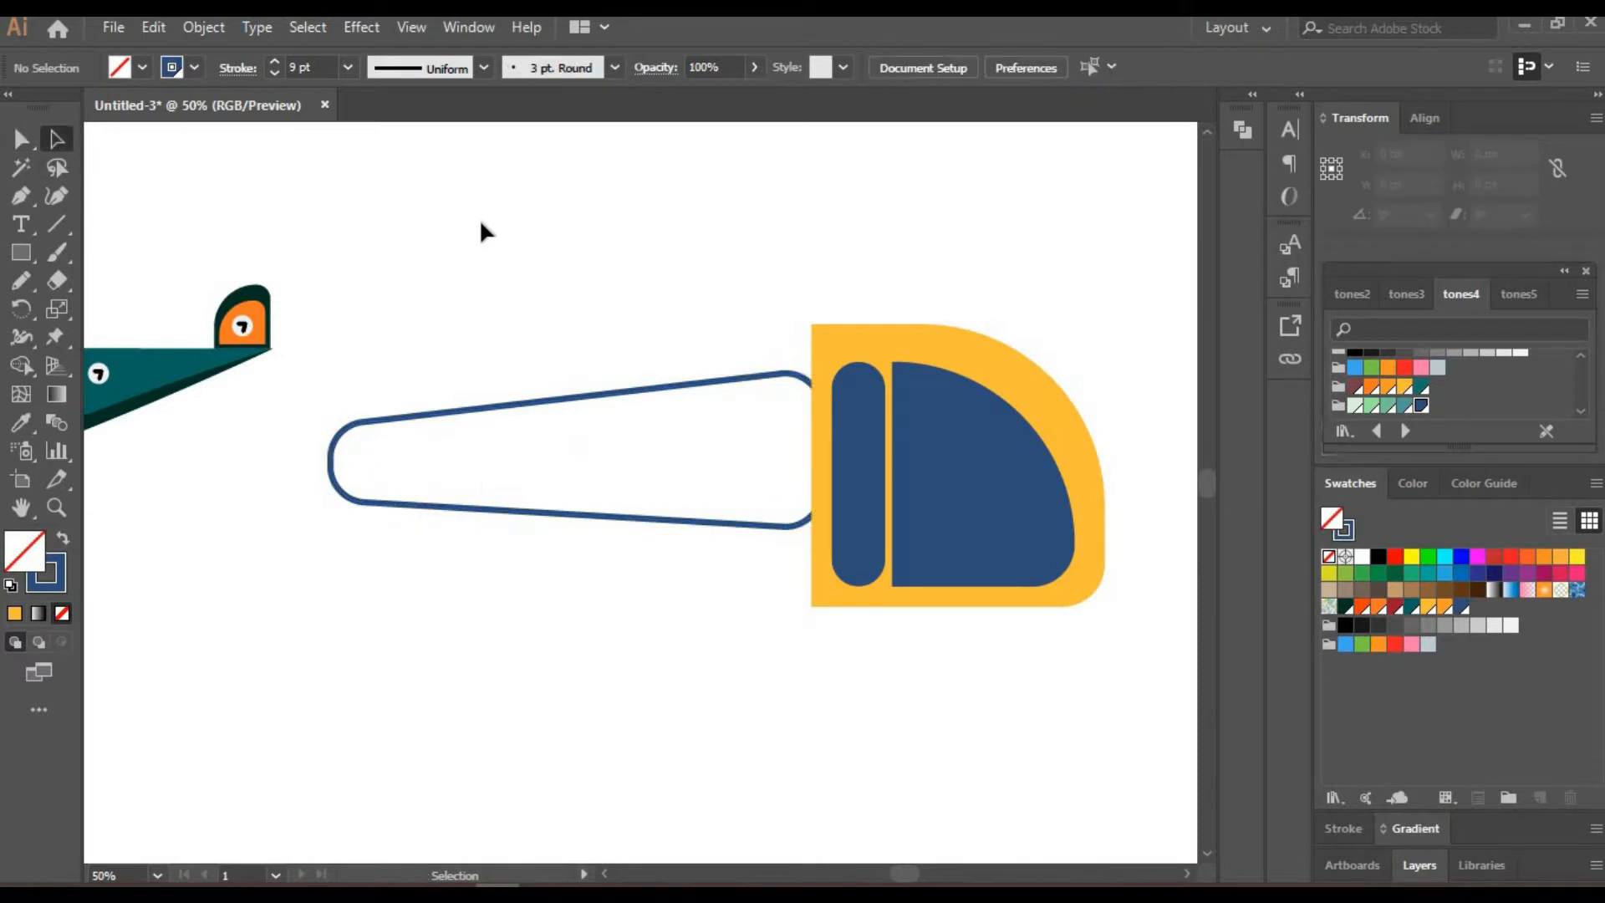
Draw a narrow upright bar about 13 × 101 px inside the boom's far end, filled dark blue without a stroke.
left_click(128, 875)
type("100")
key("Return")
key("space")
left_click_drag(413, 468, 591, 488)
left_click(27, 253)
left_click_drag(290, 390, 309, 529)
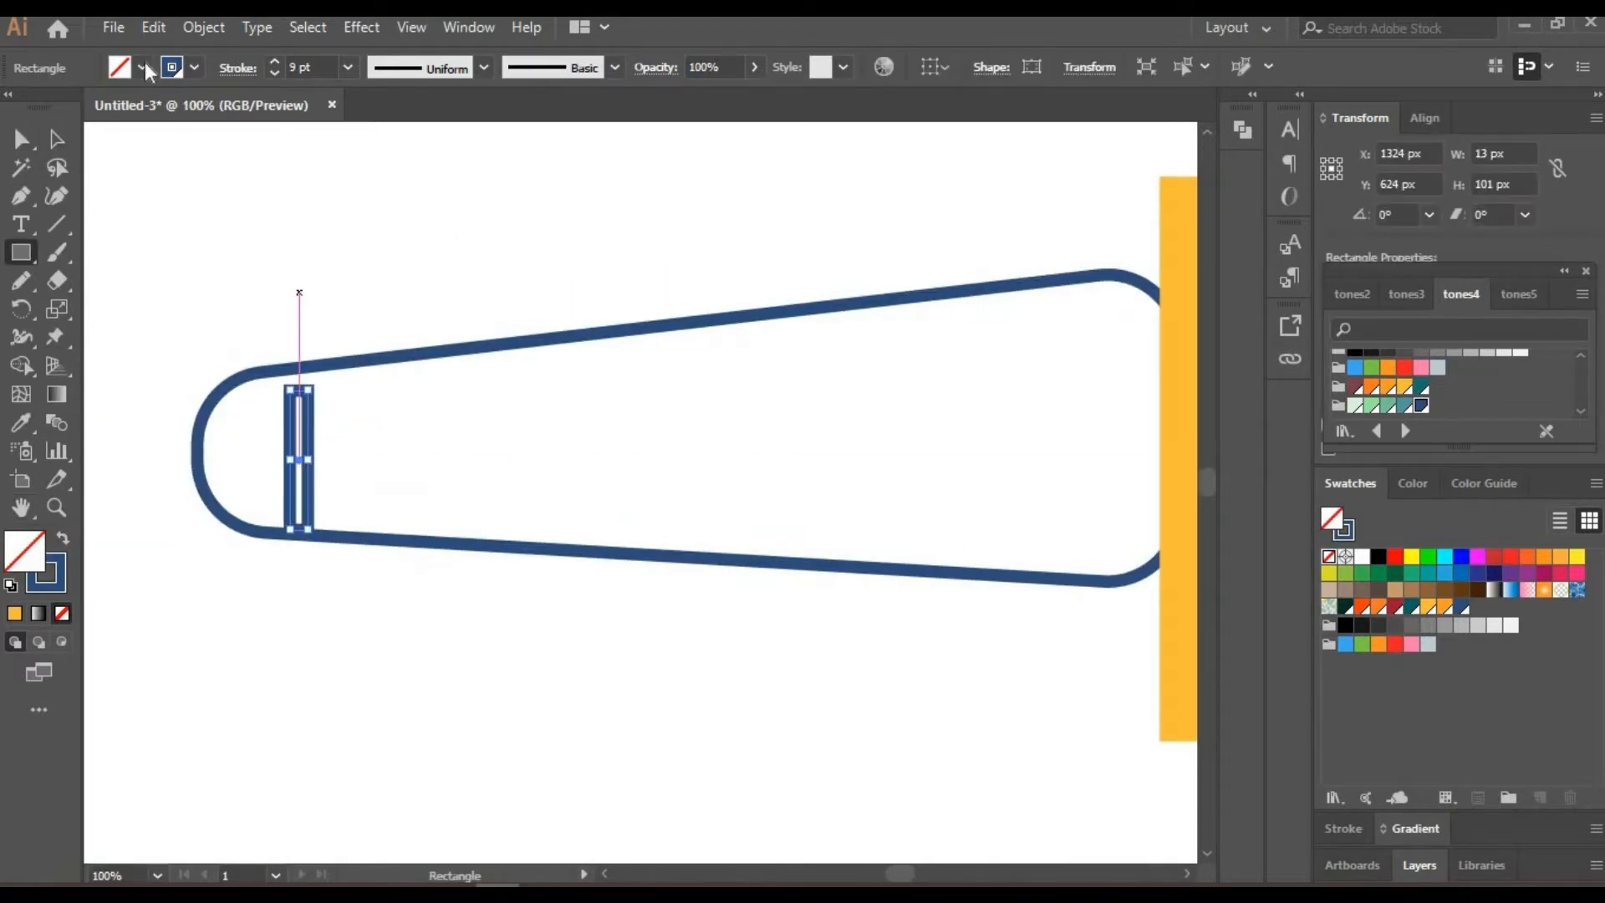
left_click(142, 67)
left_click(18, 169)
left_click(274, 73)
left_click(274, 74)
Rotate the narrow bar about 9.4° and move it against the boom's rounded left end.
left_click(55, 137)
left_click_drag(310, 380, 295, 371)
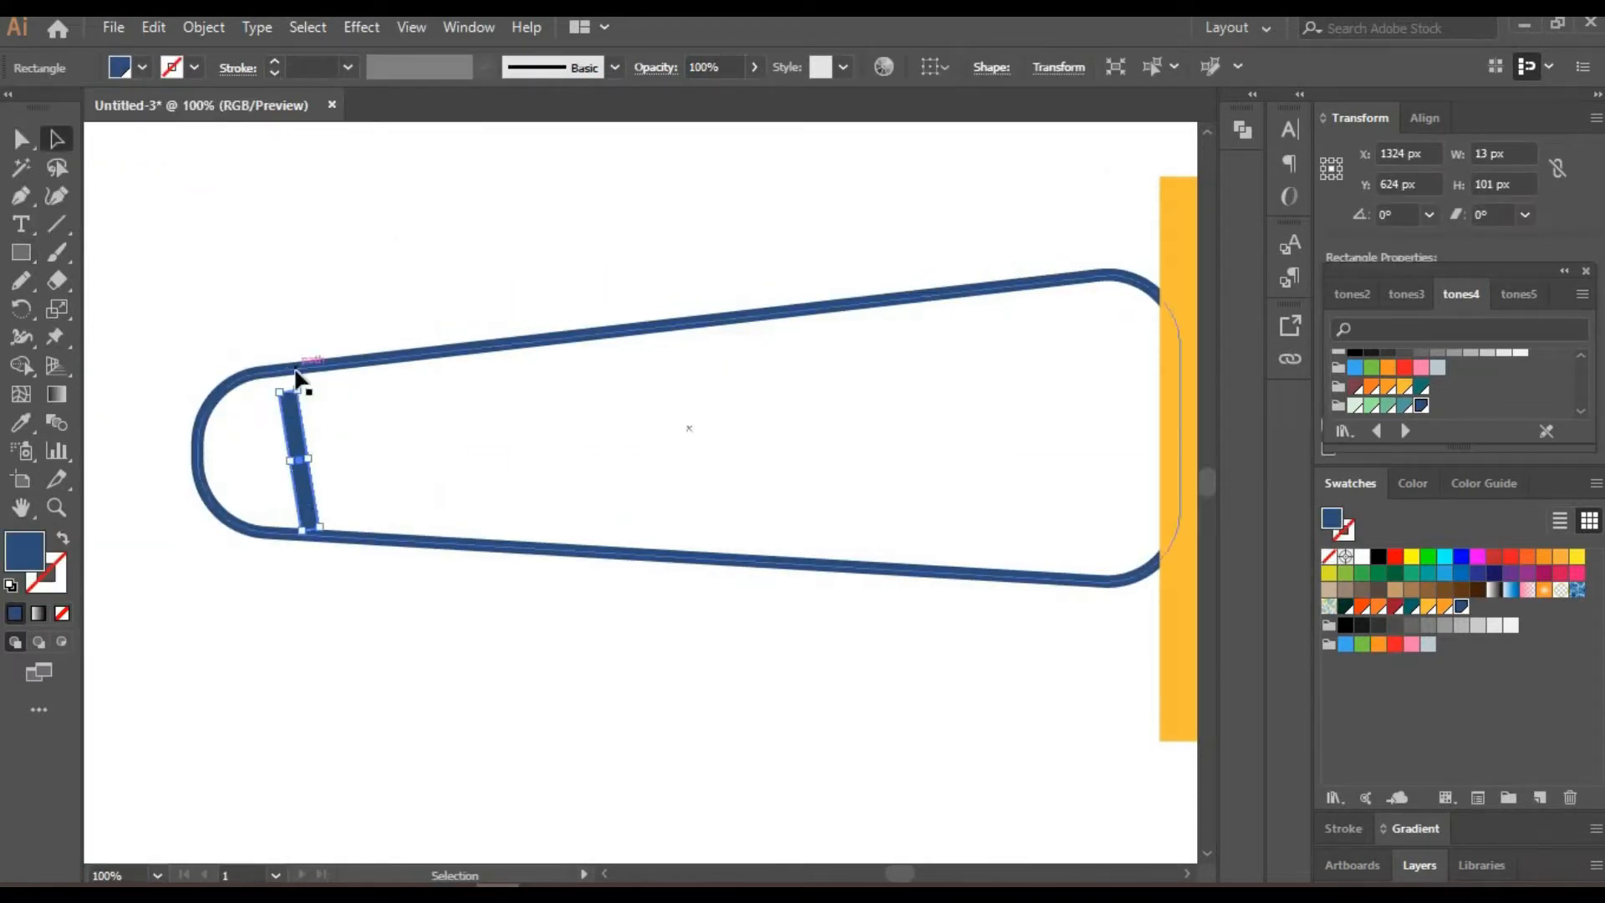
left_click(274, 446)
Copy the slanted bar six times along the boom at roughly even spacing toward the cabin.
left_click_drag(373, 439, 374, 440)
left_click_drag(374, 439, 506, 439)
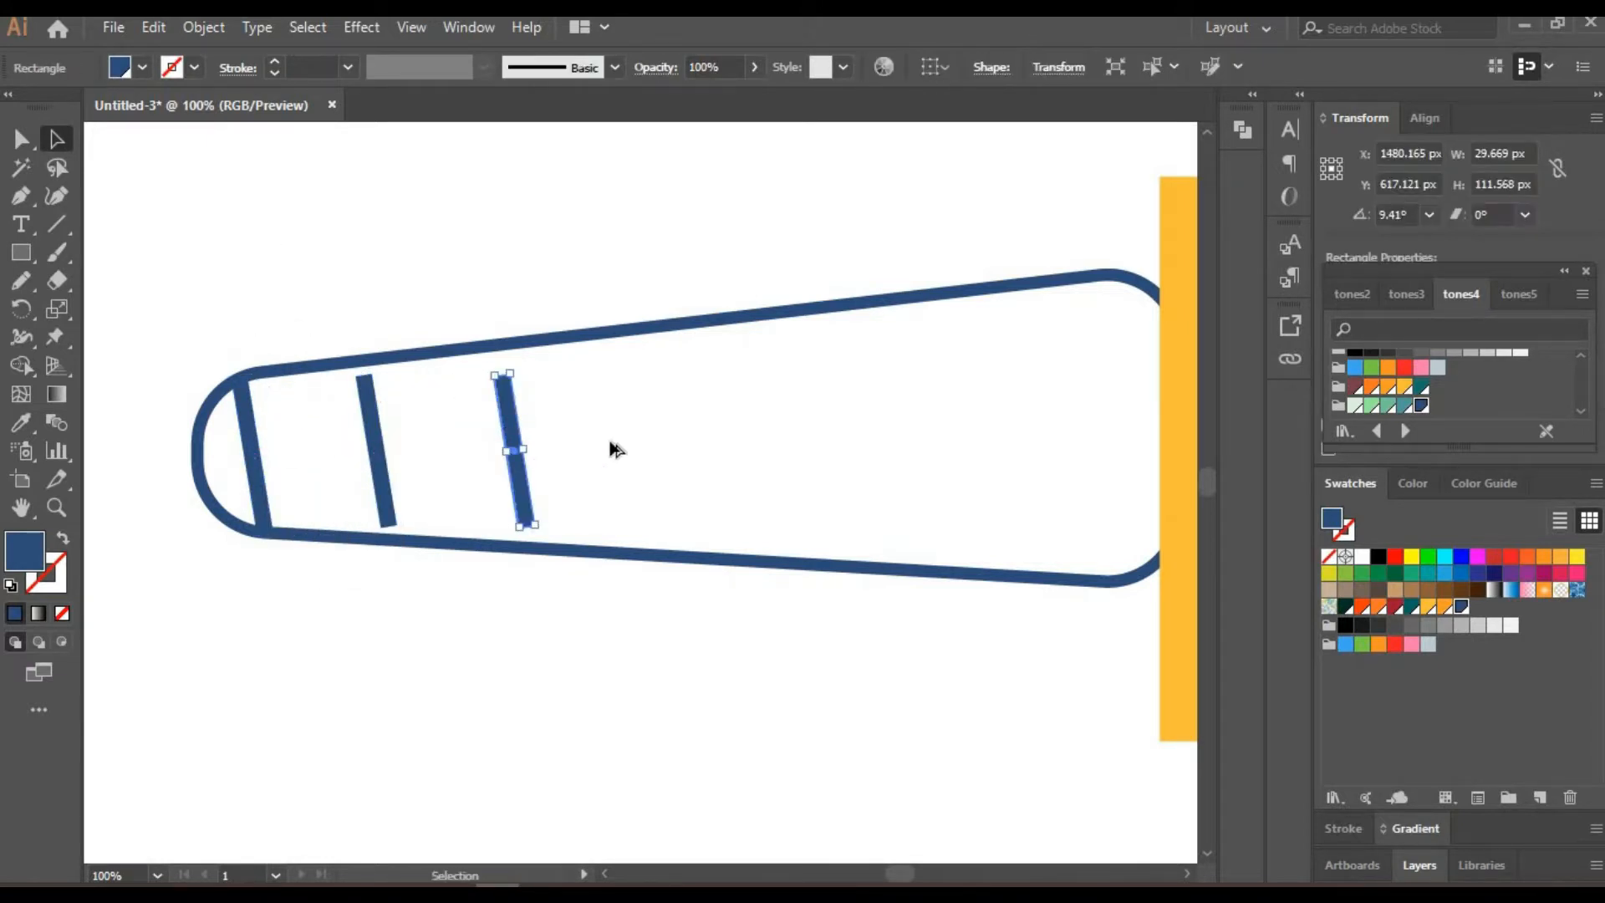
left_click_drag(730, 449, 818, 451)
left_click_drag(790, 451, 961, 453)
left_click_drag(934, 457, 1039, 458)
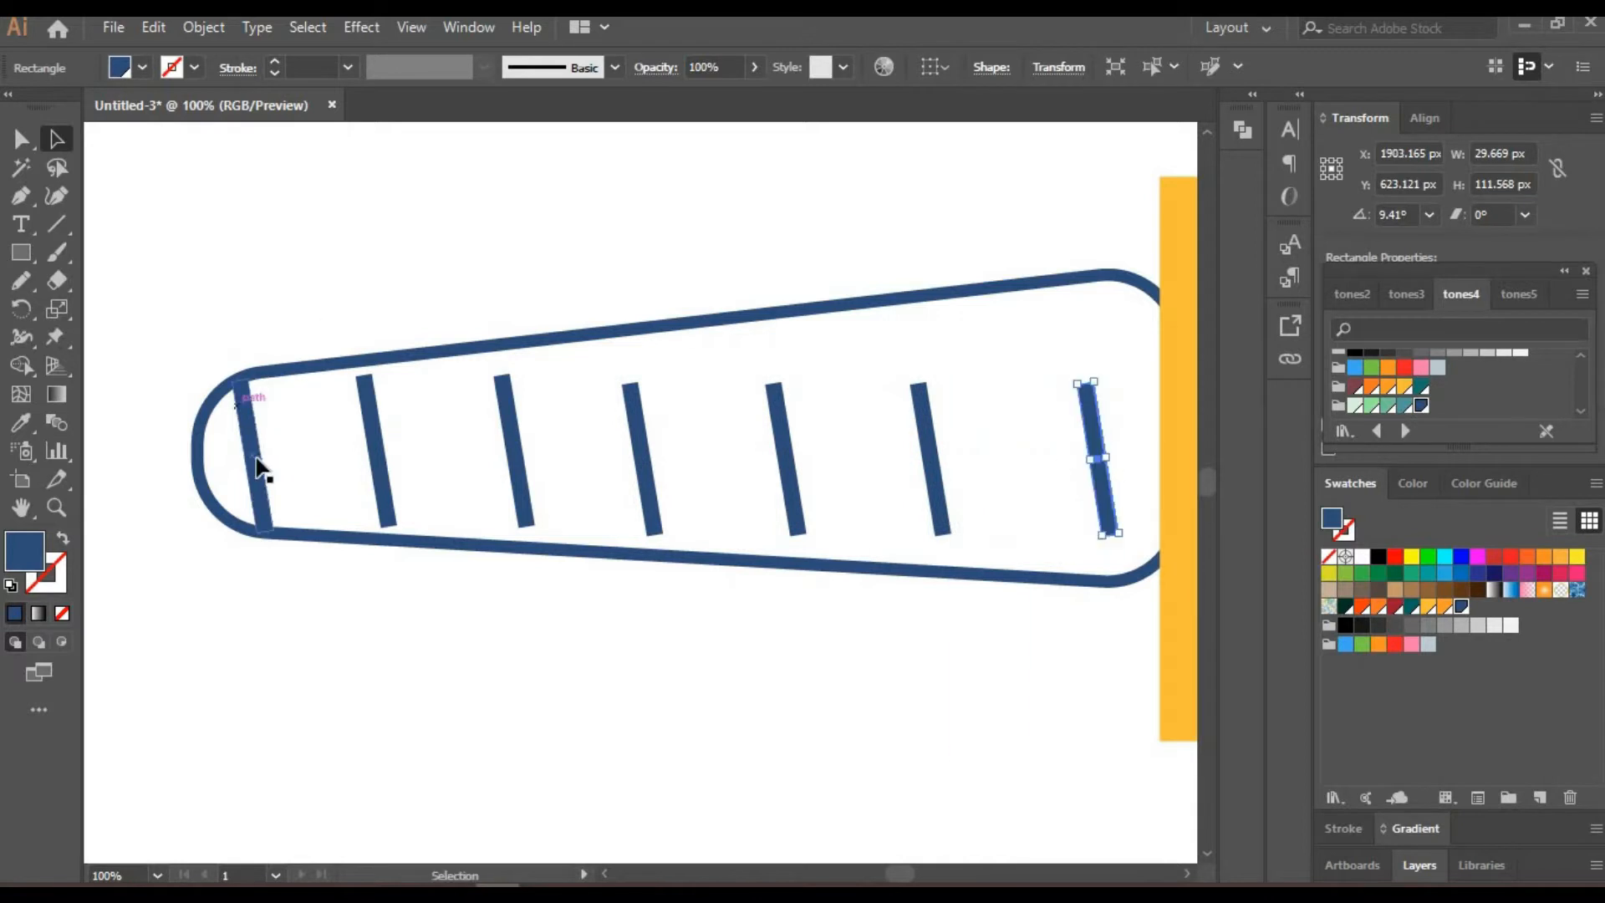
Reflect a copy of the leftmost slanted bar and rotate it to 150° so it crosses the original.
right_click(262, 468)
left_click(600, 590)
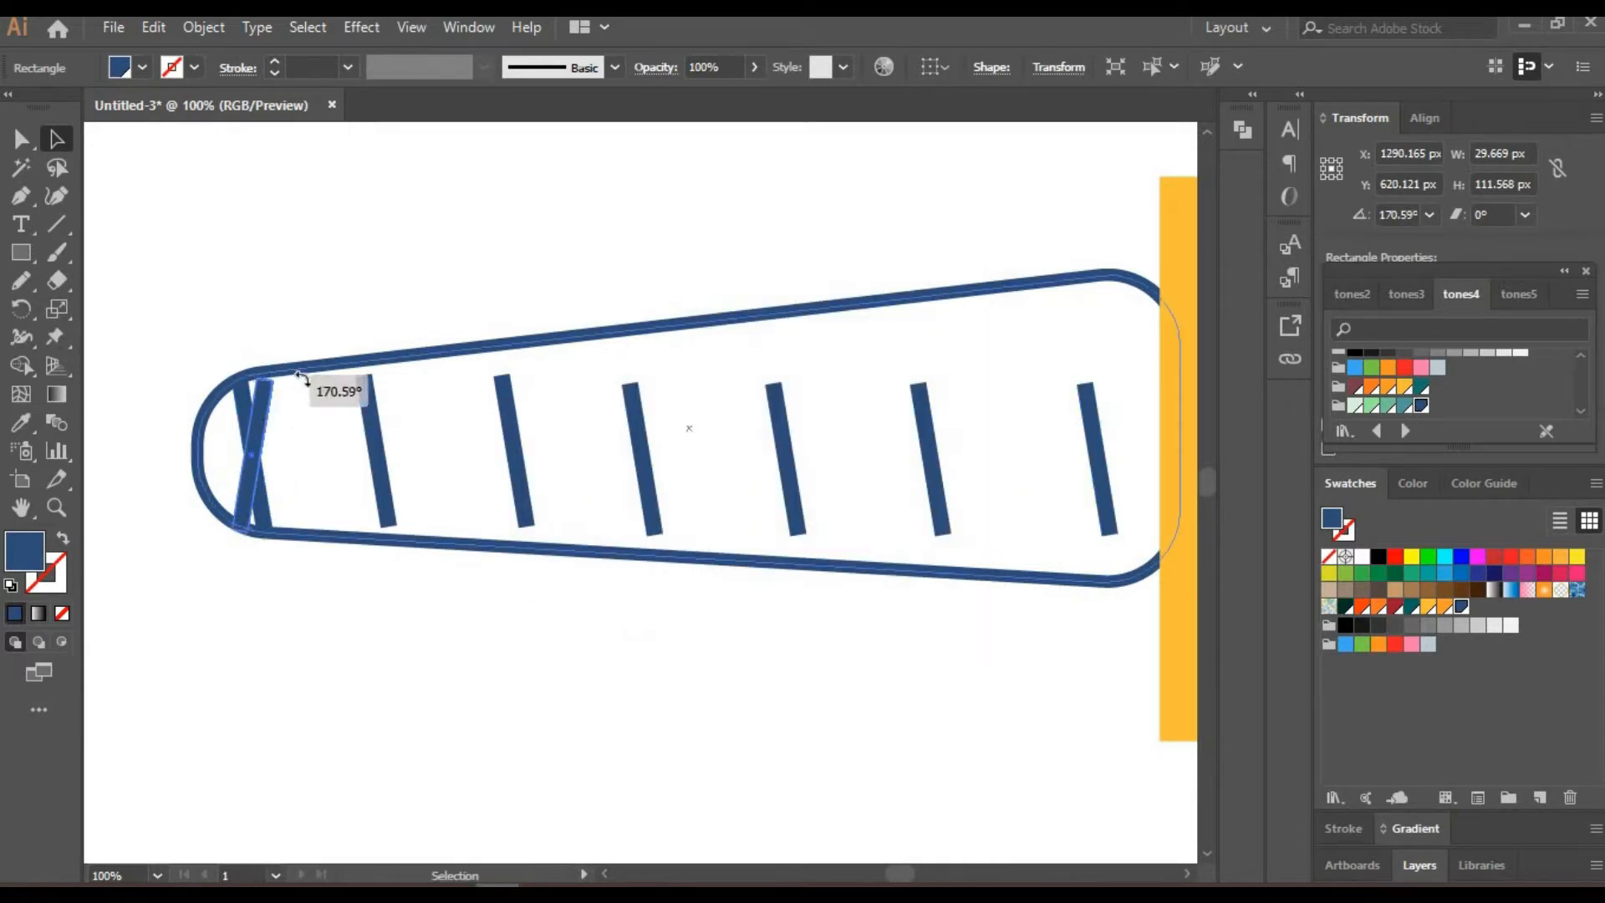
left_click_drag(280, 373, 311, 377)
left_click_drag(282, 416, 308, 364)
Slim the two crossing bars at the boom's rounded end and fit their ends to the outline.
left_click_drag(349, 218, 233, 379)
left_click(253, 383)
left_click(266, 399)
left_click(281, 411)
left_click(272, 390)
left_click(248, 399)
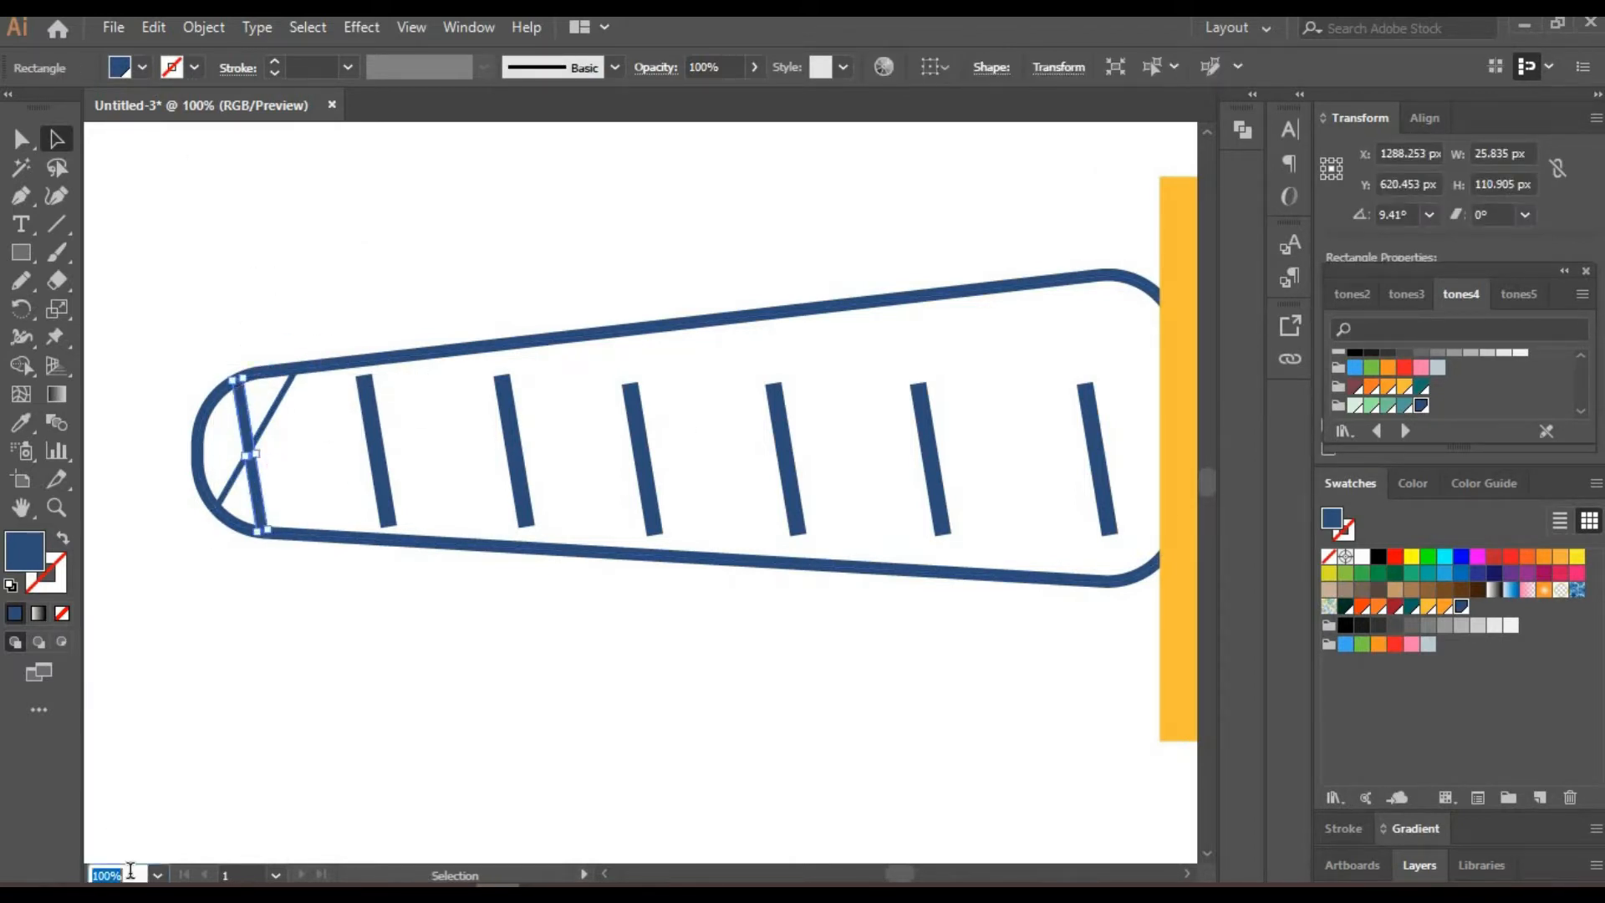
Slim and lengthen the second slanted bar so it spans between the boom's upper and lower edges.
type("200")
key("Return")
left_click_drag(624, 338, 617, 340)
left_click(587, 281)
key("space")
left_click_drag(505, 260, 172, 241)
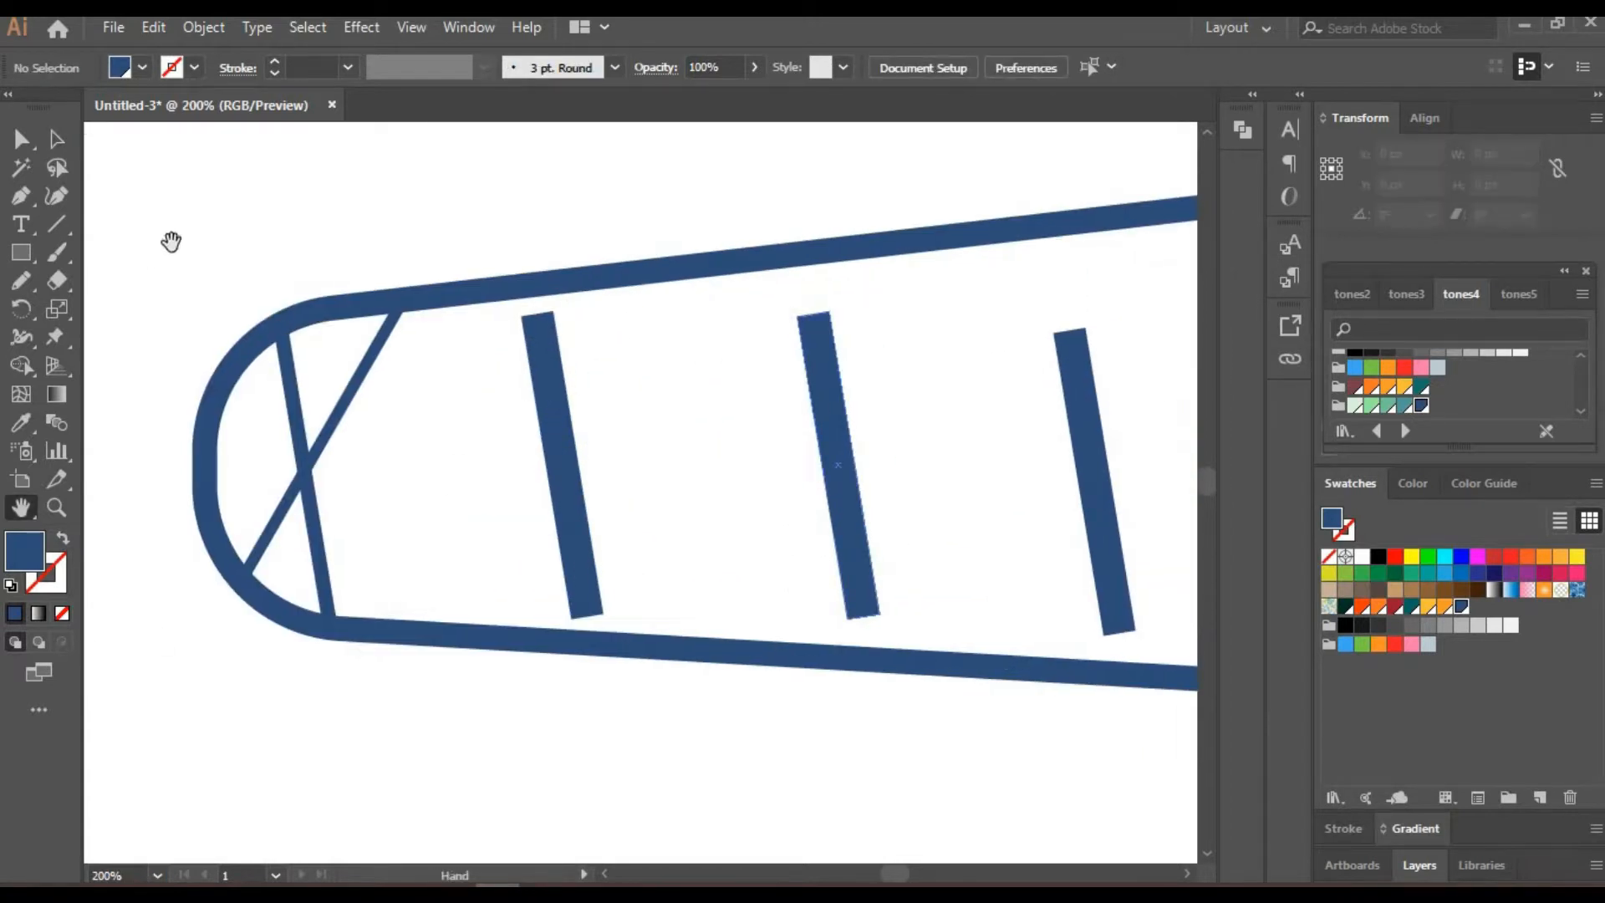
left_click(558, 415)
left_click_drag(553, 312, 542, 280)
left_click(764, 420)
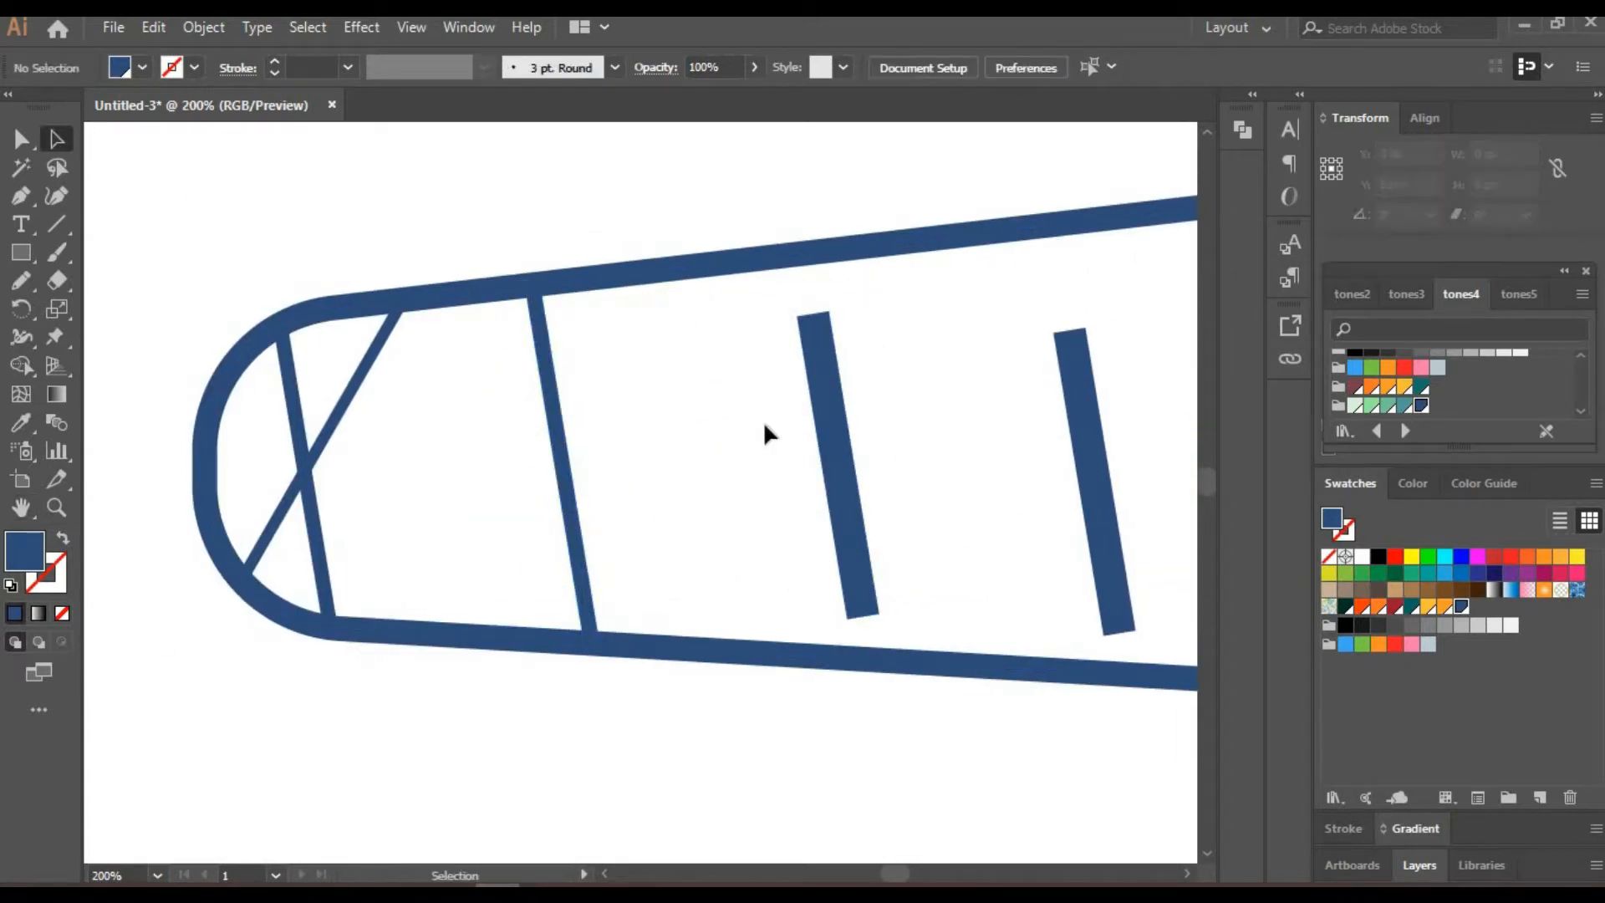
Slim and stretch the third slanted bar so its ends meet both edges of the boom.
left_click(831, 422)
left_click_drag(829, 312, 801, 254)
left_click_drag(863, 623, 871, 662)
left_click(914, 500)
Slim and stretch the fourth slanted bar so its ends meet both edges of the boom.
key("h")
left_click_drag(915, 500, 373, 519)
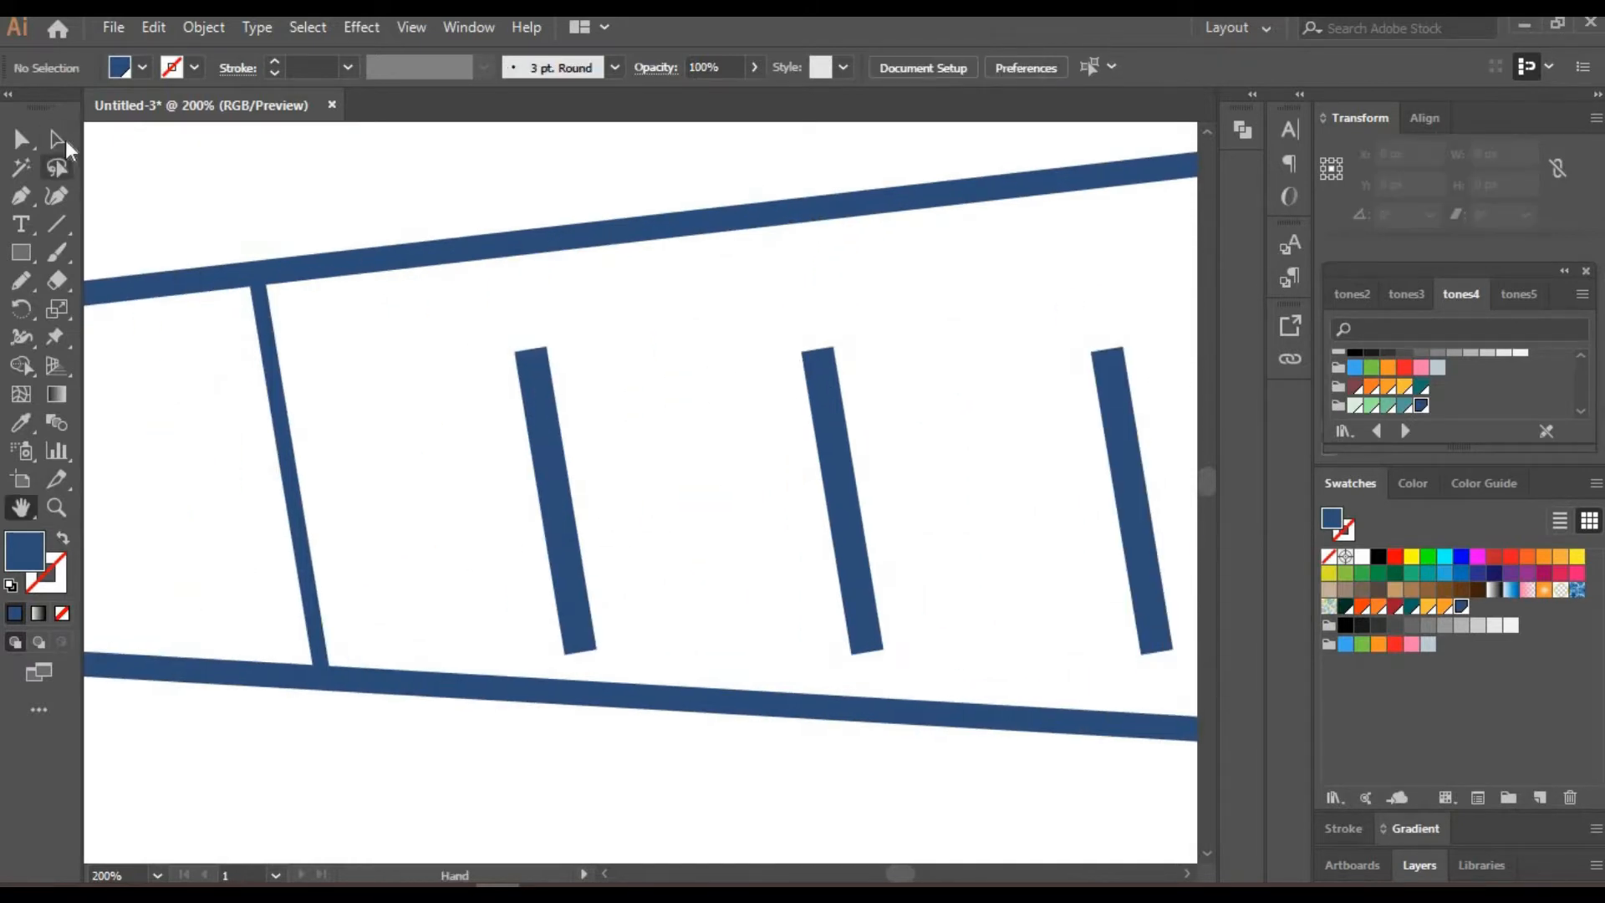
left_click(63, 144)
left_click(554, 427)
left_click_drag(541, 339, 509, 246)
left_click_drag(566, 670, 586, 701)
left_click(466, 191)
Slim and stretch the fifth slanted bar so its ends meet both edges of the boom.
key("space")
left_click_drag(591, 502, 475, 490)
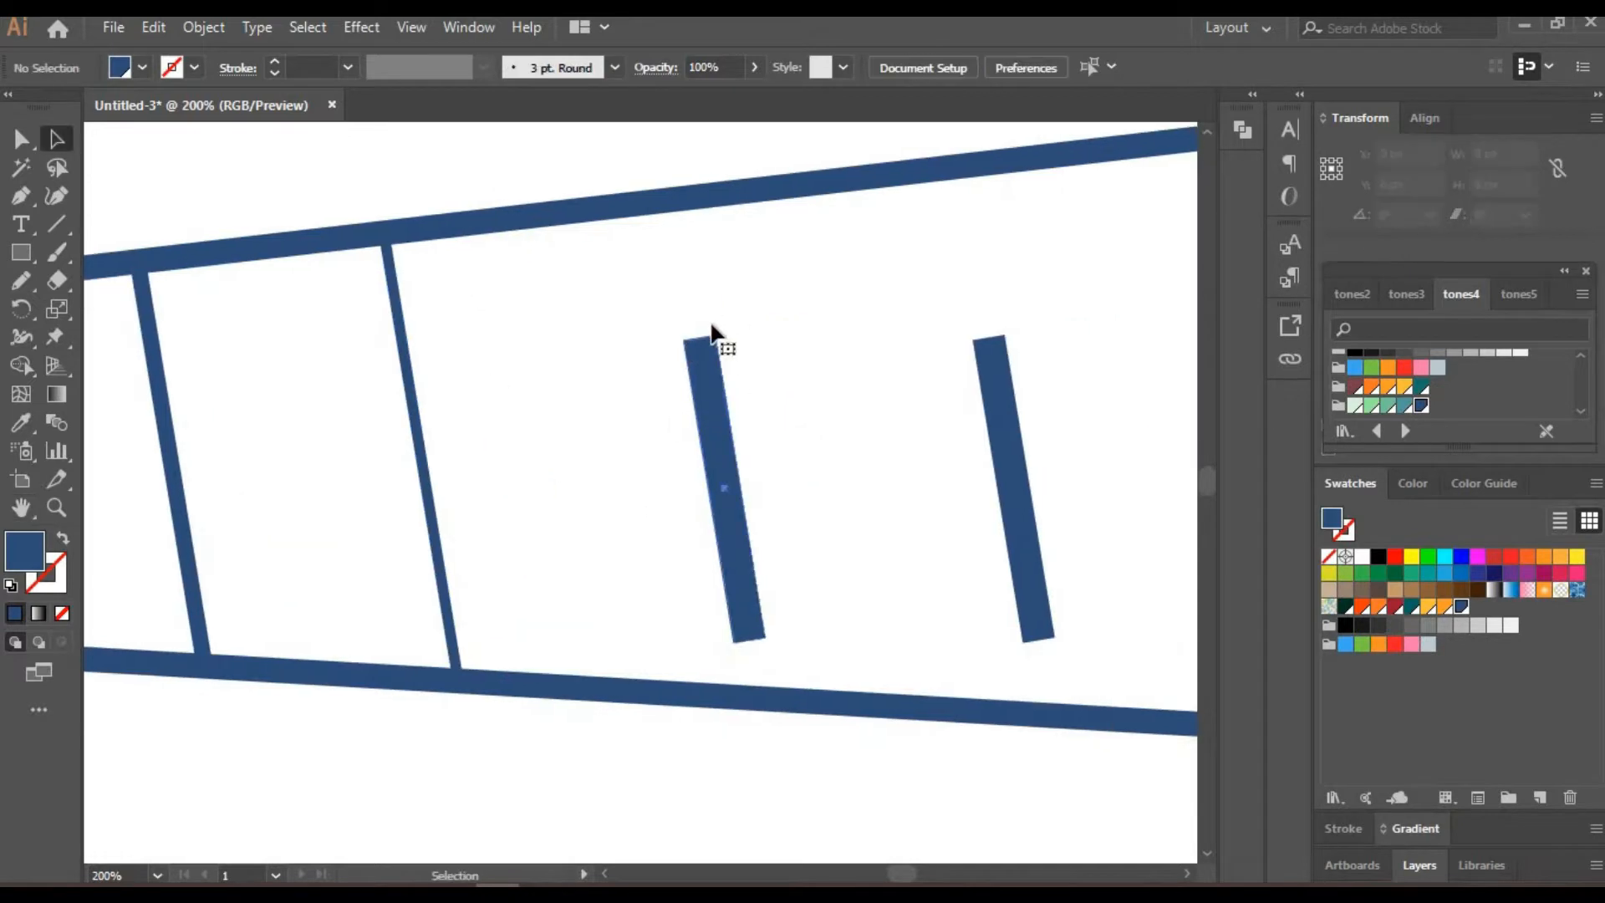
left_click(713, 333)
left_click_drag(716, 333, 679, 201)
left_click_drag(749, 643, 763, 714)
left_click(860, 582)
Slim and stretch the sixth slanted bar so its ends meet both edges of the boom.
key("h")
left_click_drag(861, 583, 493, 647)
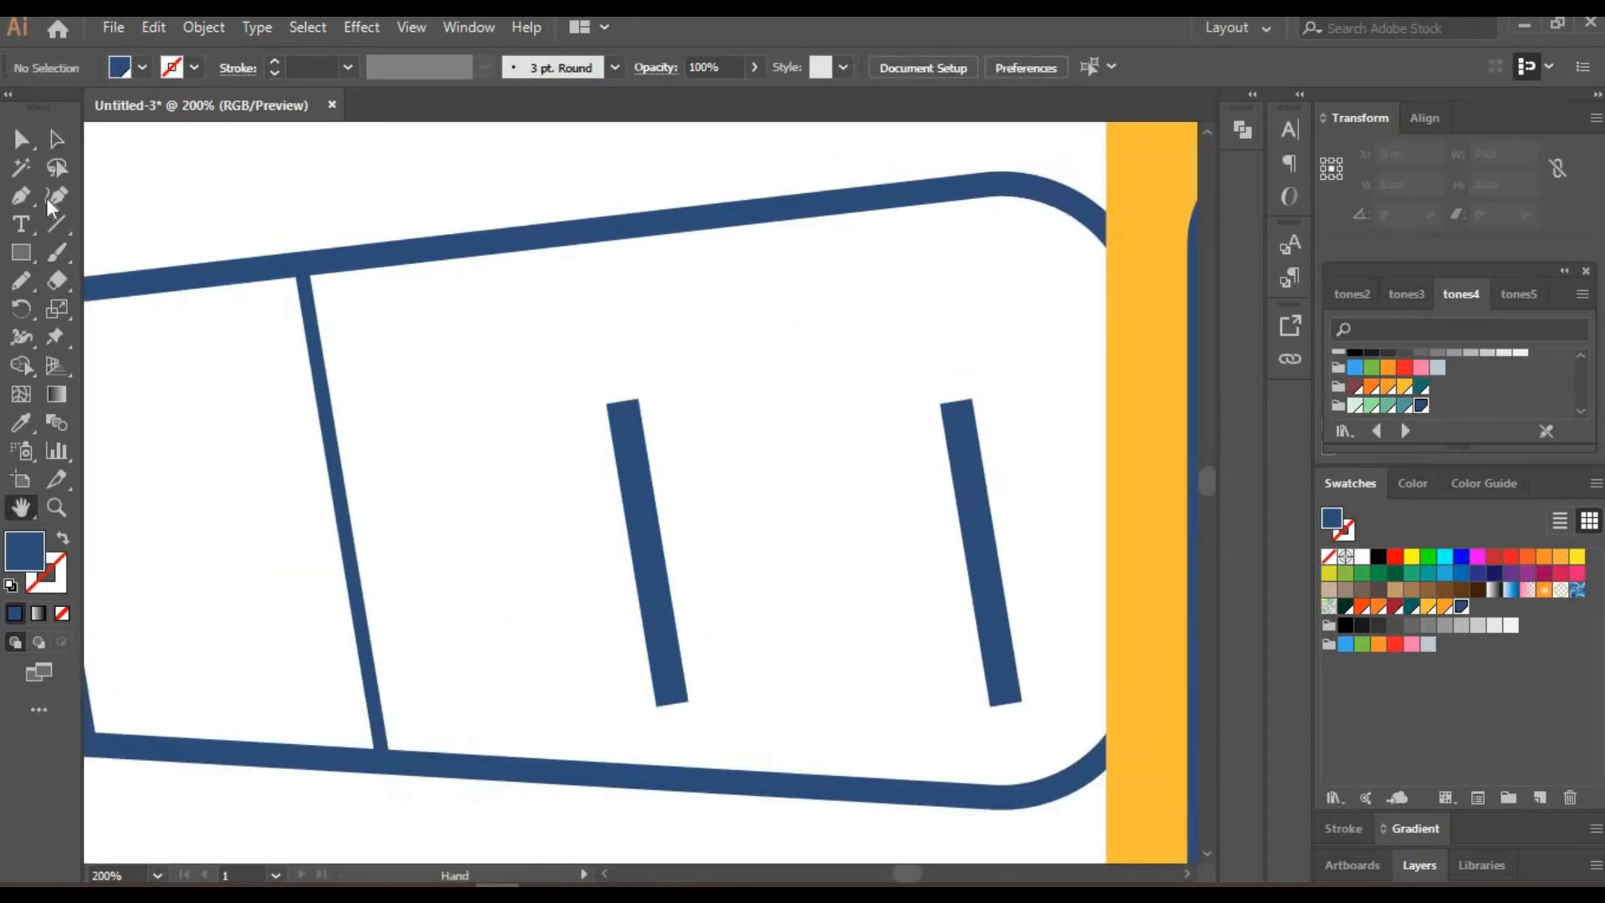
left_click_drag(642, 401, 589, 231)
left_click_drag(674, 705, 679, 784)
Stretch the last slanted bar near the cabin between both boom edges and slim it to match the other bars.
left_click(991, 596)
left_click_drag(970, 396, 914, 199)
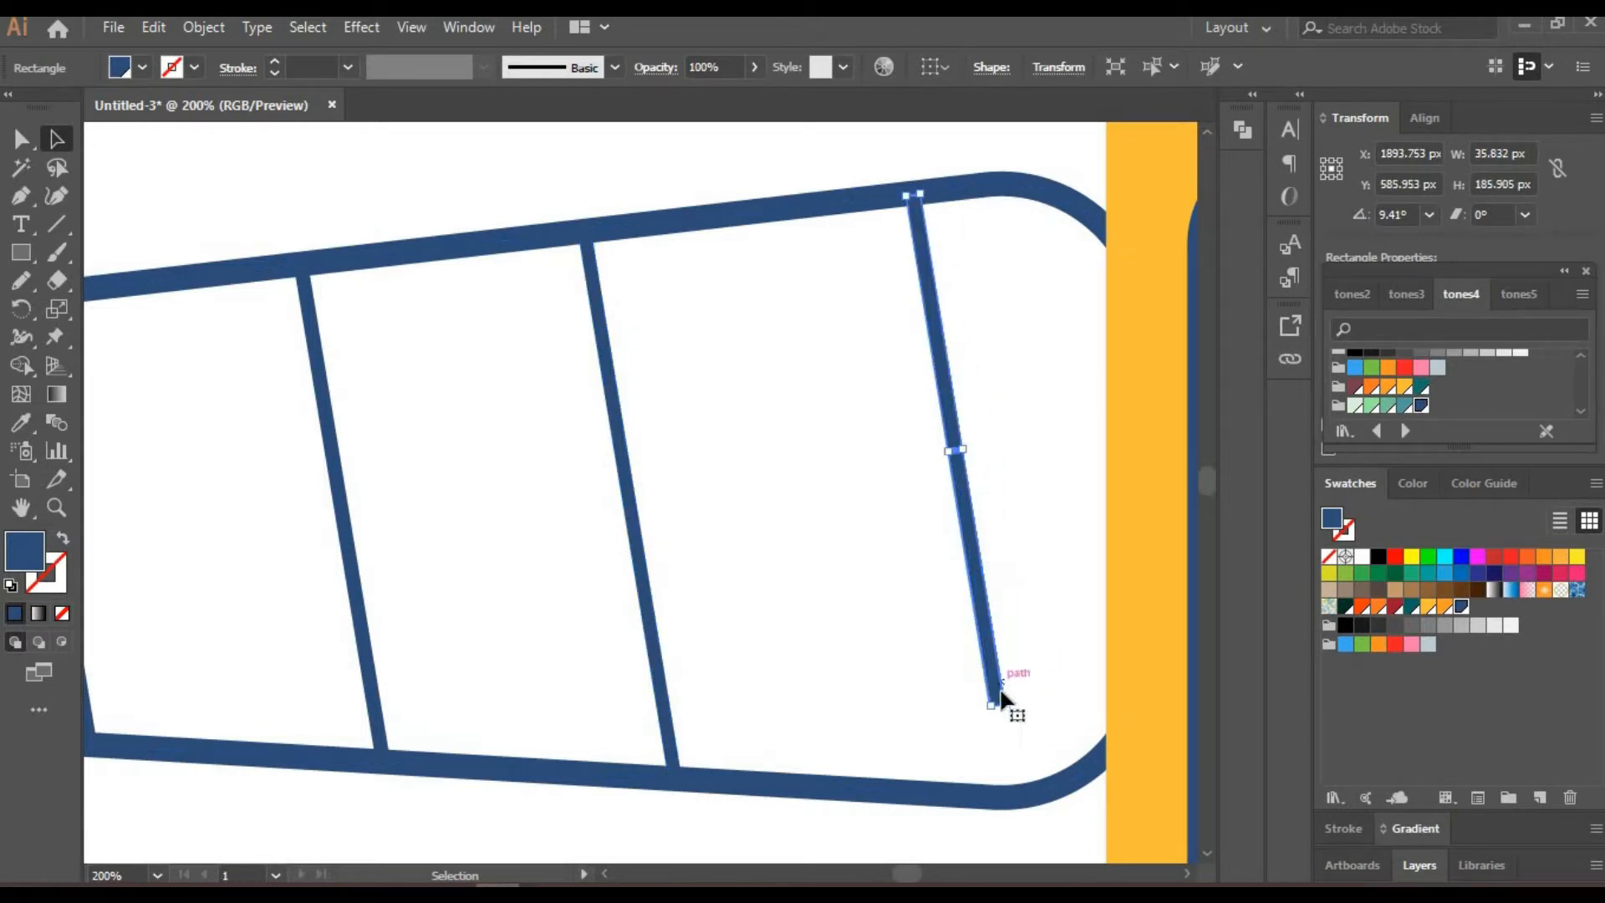
left_click_drag(997, 703, 1022, 793)
left_click_drag(971, 495, 970, 495)
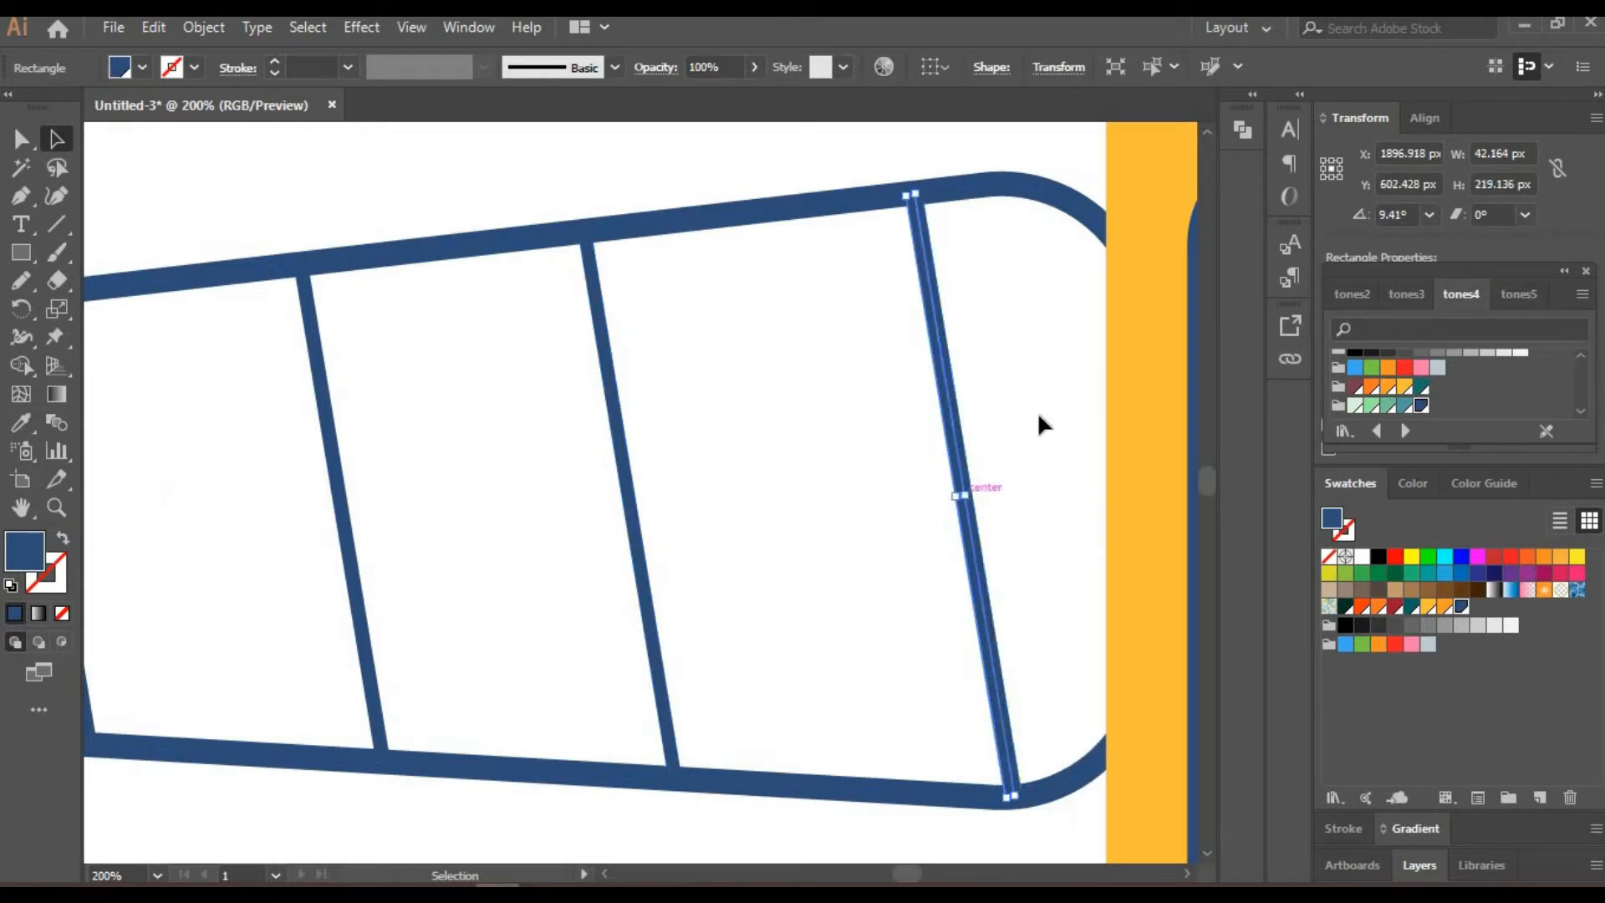
left_click(925, 454)
left_click(1009, 765)
left_click_drag(1012, 792, 1017, 800)
left_click(774, 505)
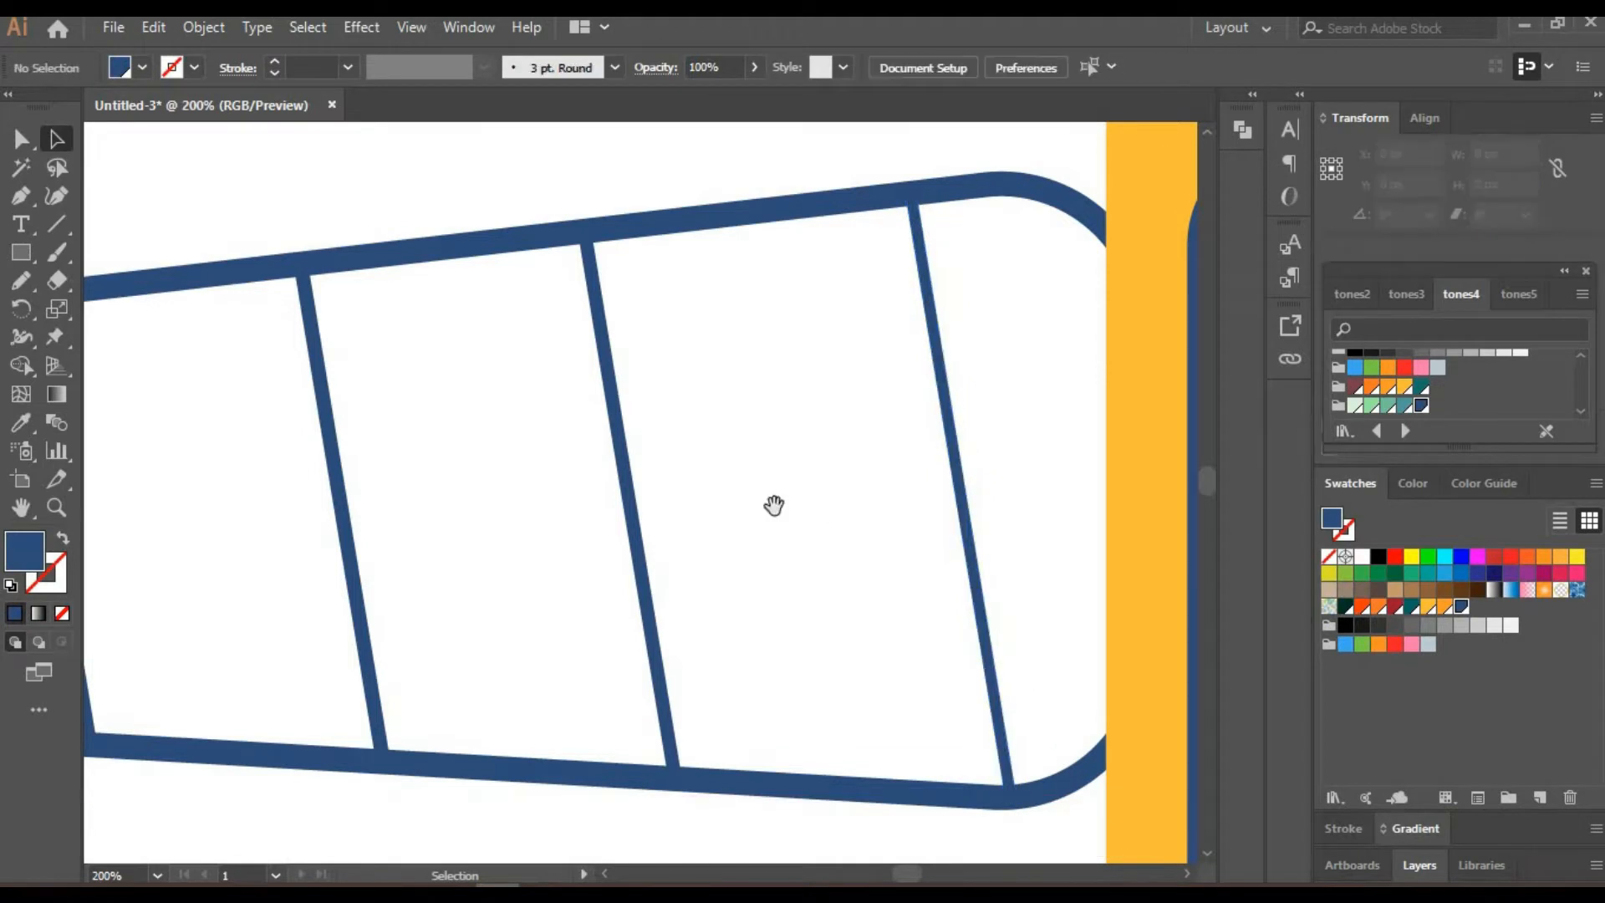
Slim the third and second slanted bars further so their thickness matches the thinner bars.
left_click_drag(92, 554, 1050, 486)
left_click(749, 260)
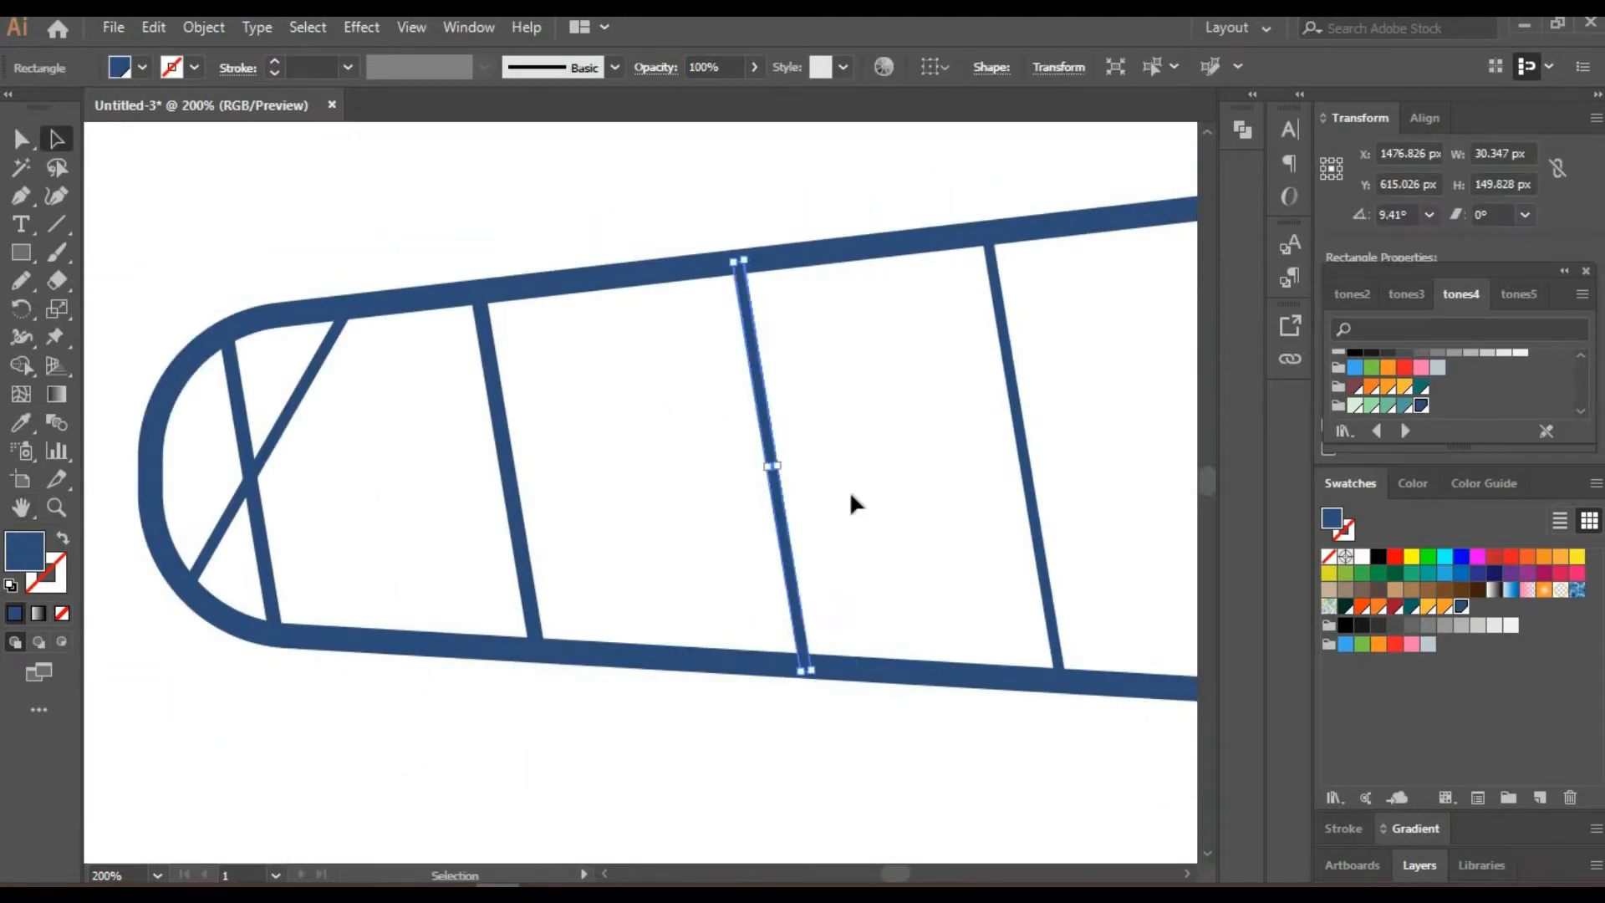
left_click(535, 629)
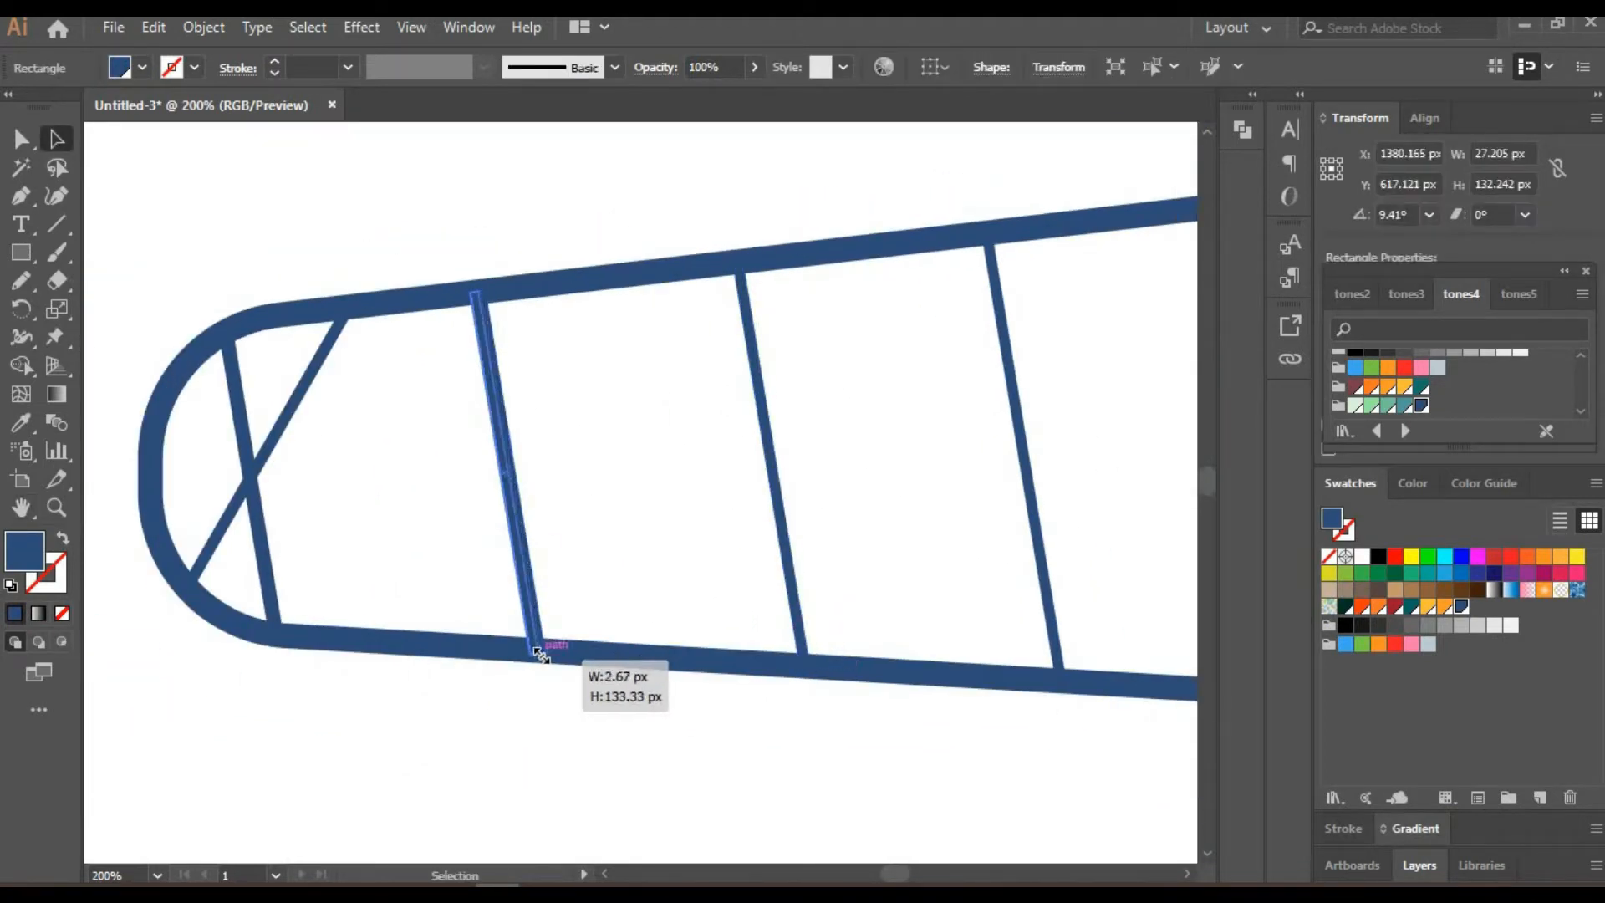
left_click_drag(536, 652, 535, 652)
left_click(579, 493)
Slim the first slanted bar at the boom's rounded end and fit it to the outline.
left_click_drag(578, 494, 653, 498)
left_click(339, 598)
left_click_drag(359, 639, 352, 637)
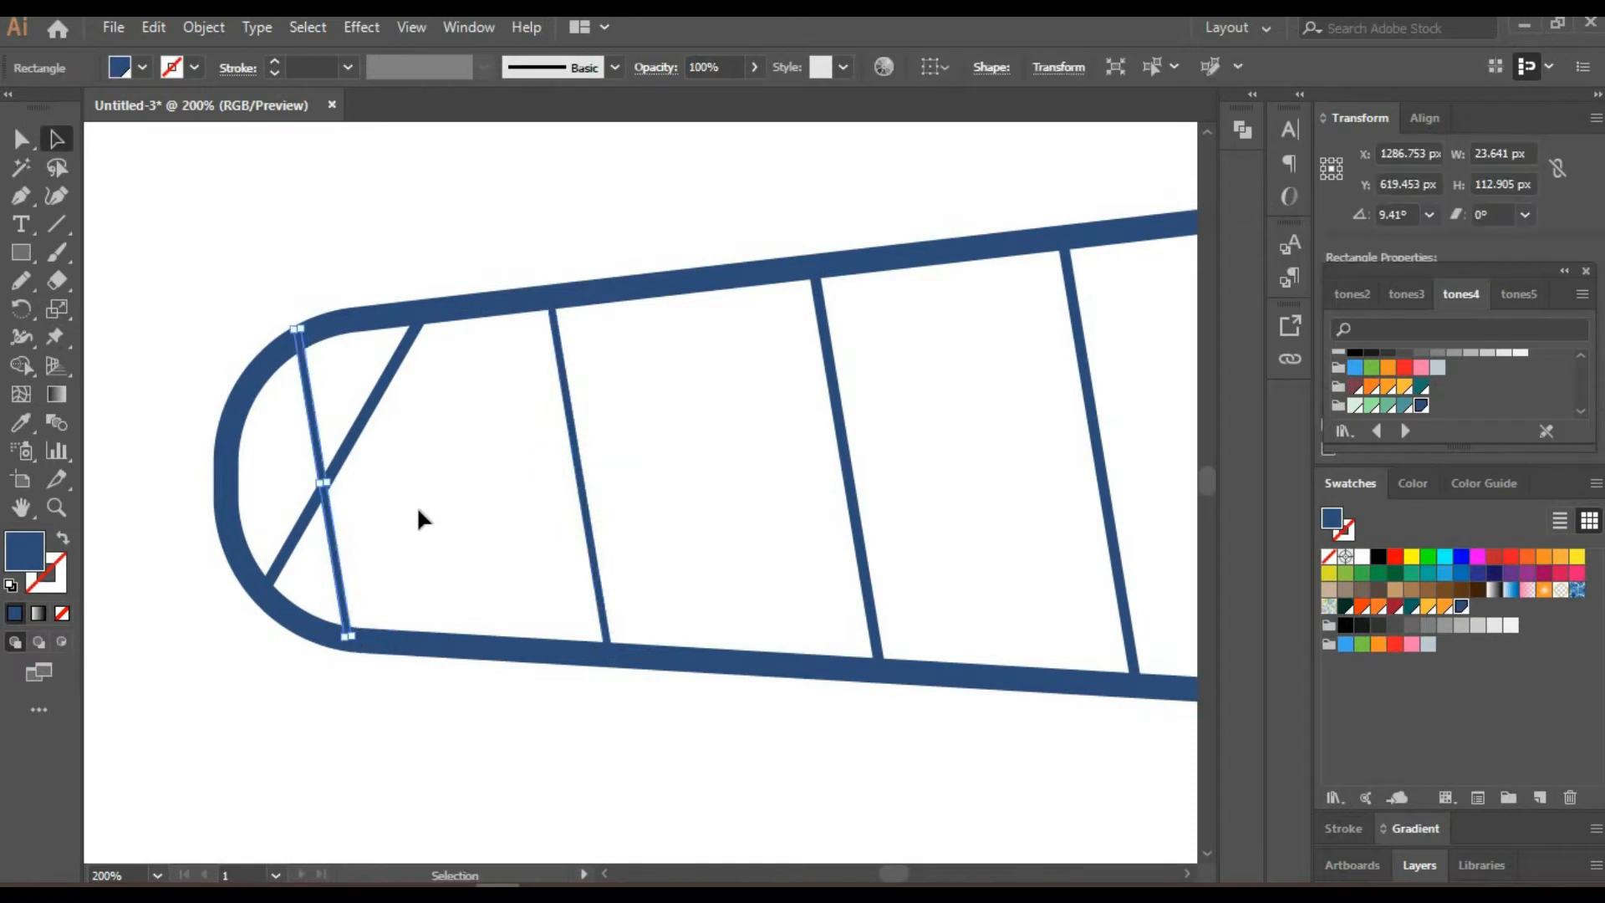
left_click(394, 368)
left_click_drag(430, 307, 423, 304)
left_click(462, 440)
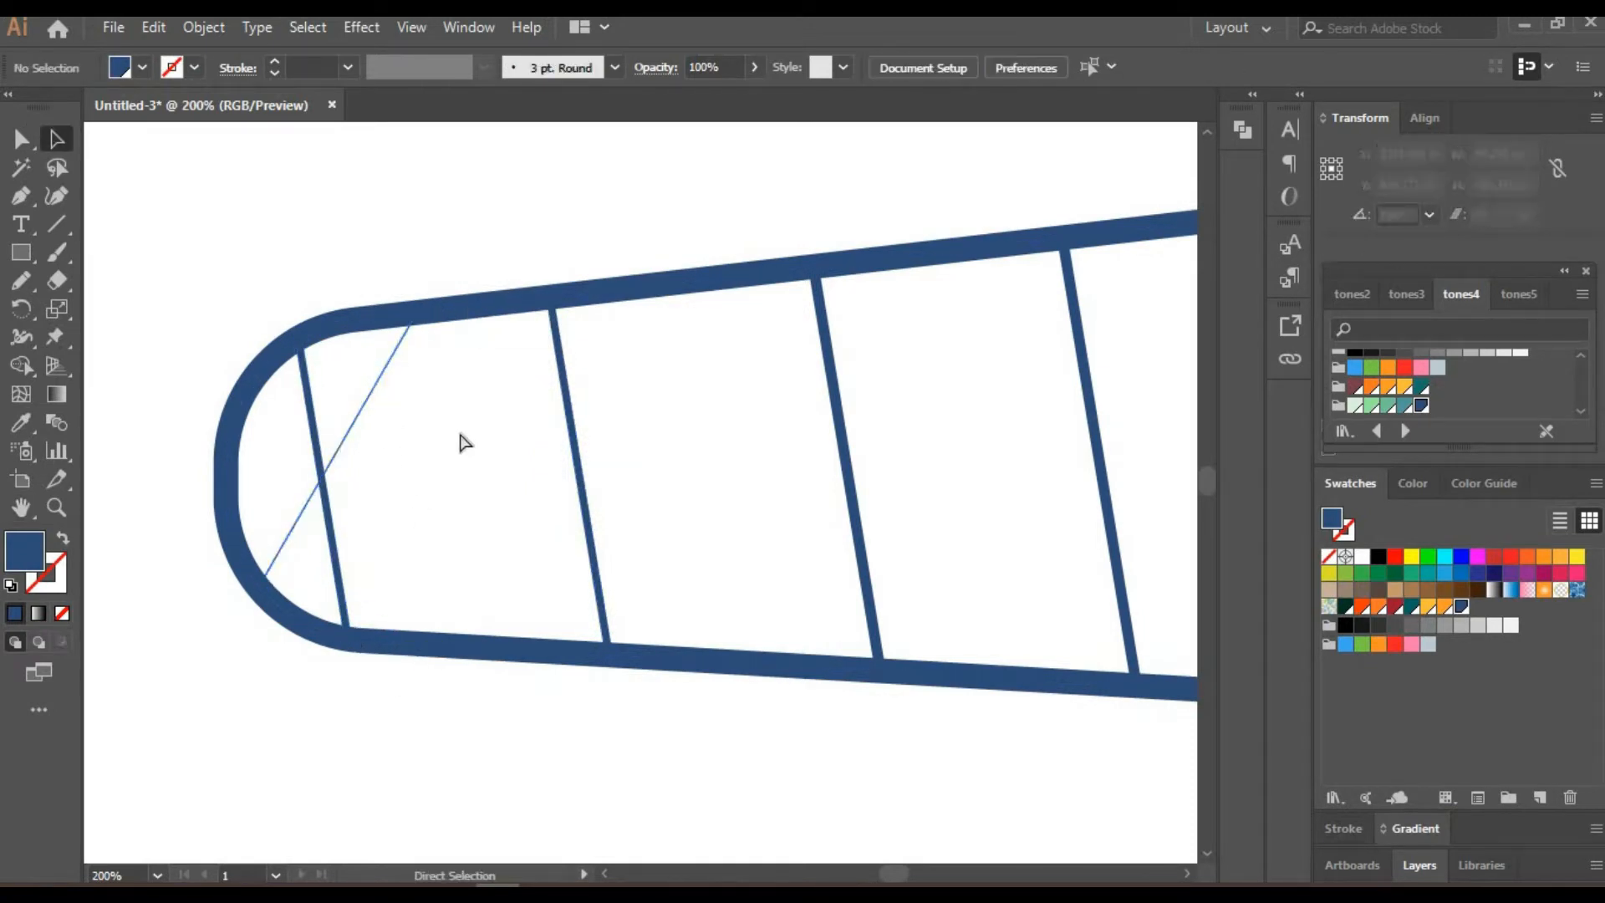
key("ctrl+z")
Slim the diagonal brace at the boom's rounded end and copy it across the second and third slanted bars.
key("ctrl+plus")
left_click_drag(775, 283, 771, 281)
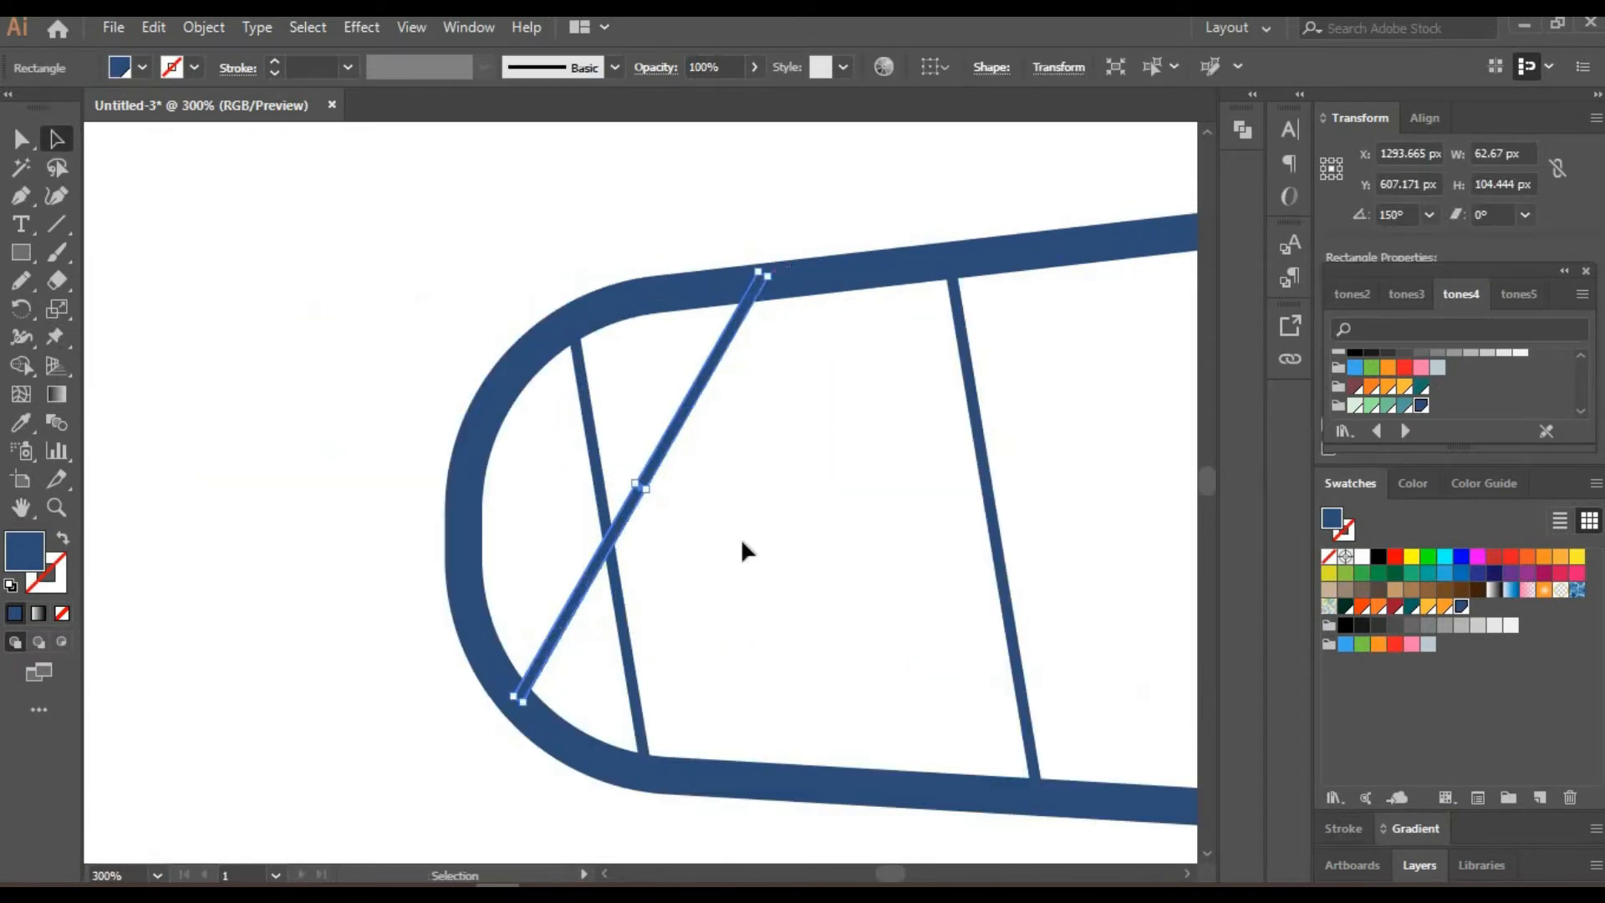
left_click_drag(741, 549, 388, 473)
left_click_drag(357, 328, 655, 309)
left_click_drag(803, 383, 520, 431)
left_click_drag(388, 313, 786, 270)
Copy the diagonal brace across the remaining four slanted bars, keeping each upper end on the boom's top edge.
left_click_drag(794, 309, 343, 359)
left_click_drag(345, 298, 739, 243)
left_click_drag(867, 427, 449, 519)
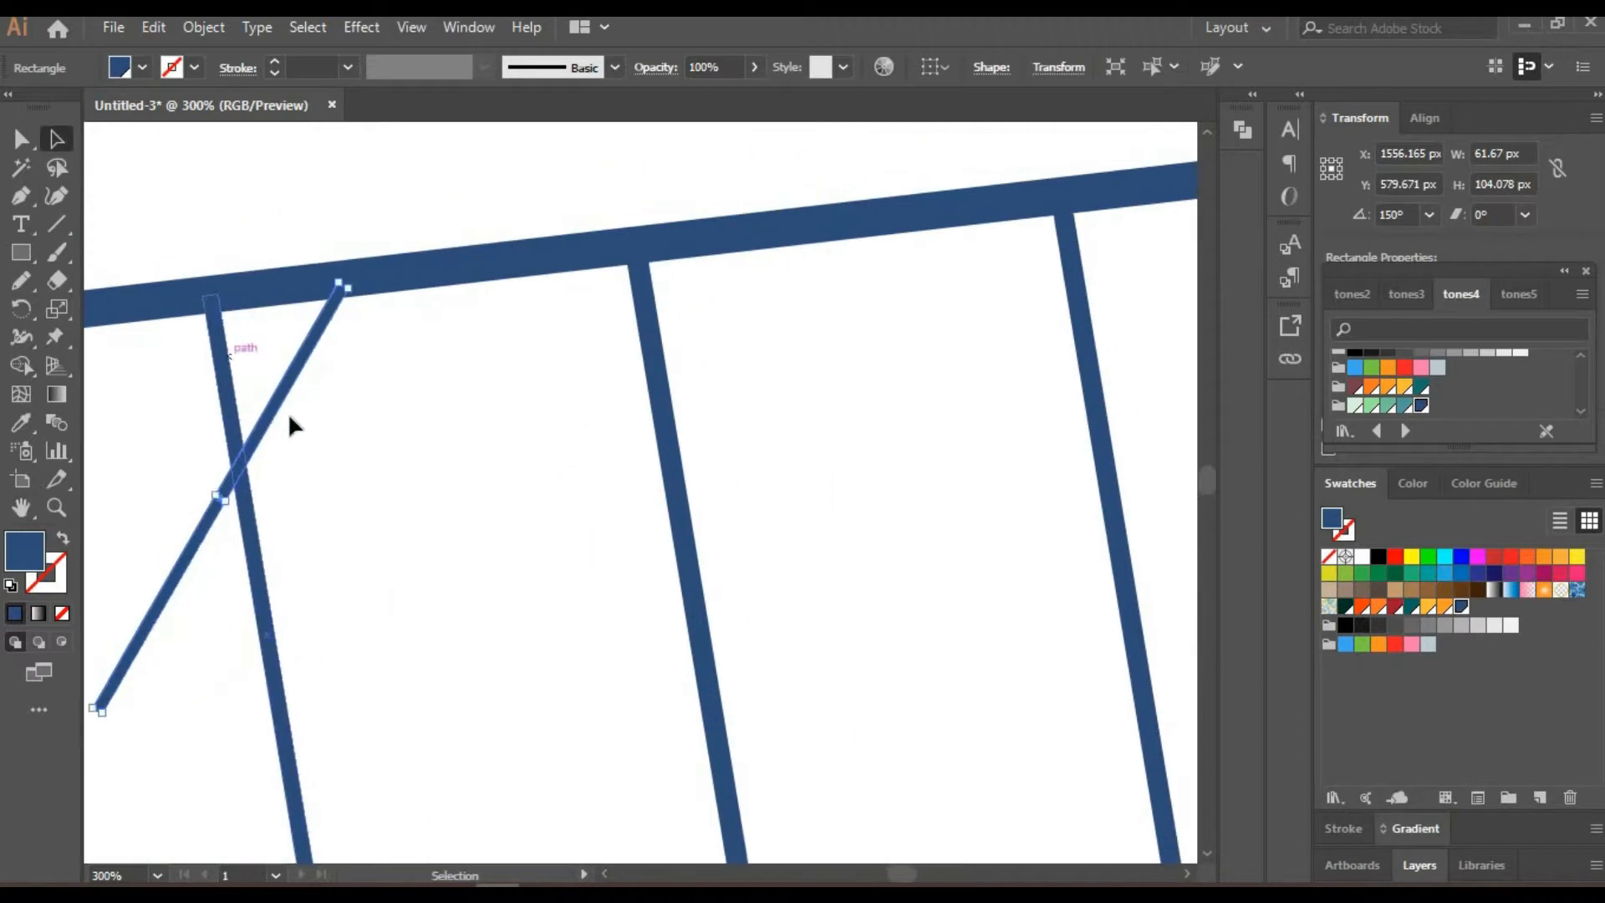
left_click_drag(290, 423, 741, 363)
left_click_drag(939, 566, 548, 633)
left_click_drag(356, 387, 922, 386)
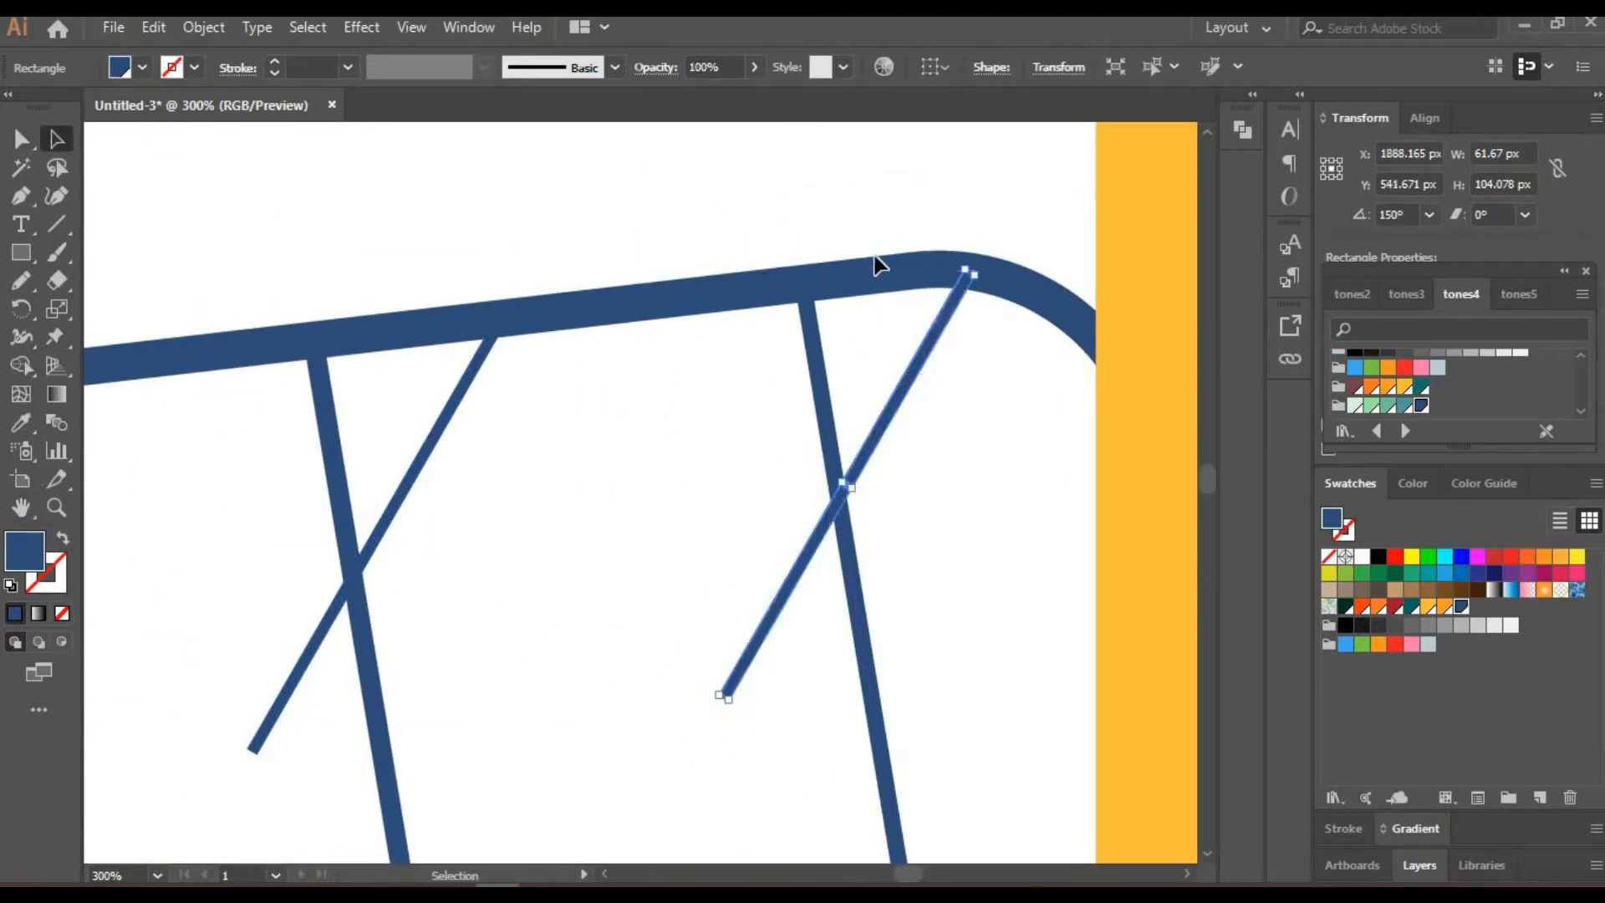
left_click(870, 236)
Lengthen the diagonal brace crossing the second slanted bar down to the boom's lower edge.
left_click_drag(475, 557, 1112, 418)
left_click_drag(108, 686, 617, 580)
left_click_drag(109, 635, 723, 606)
left_click(495, 670)
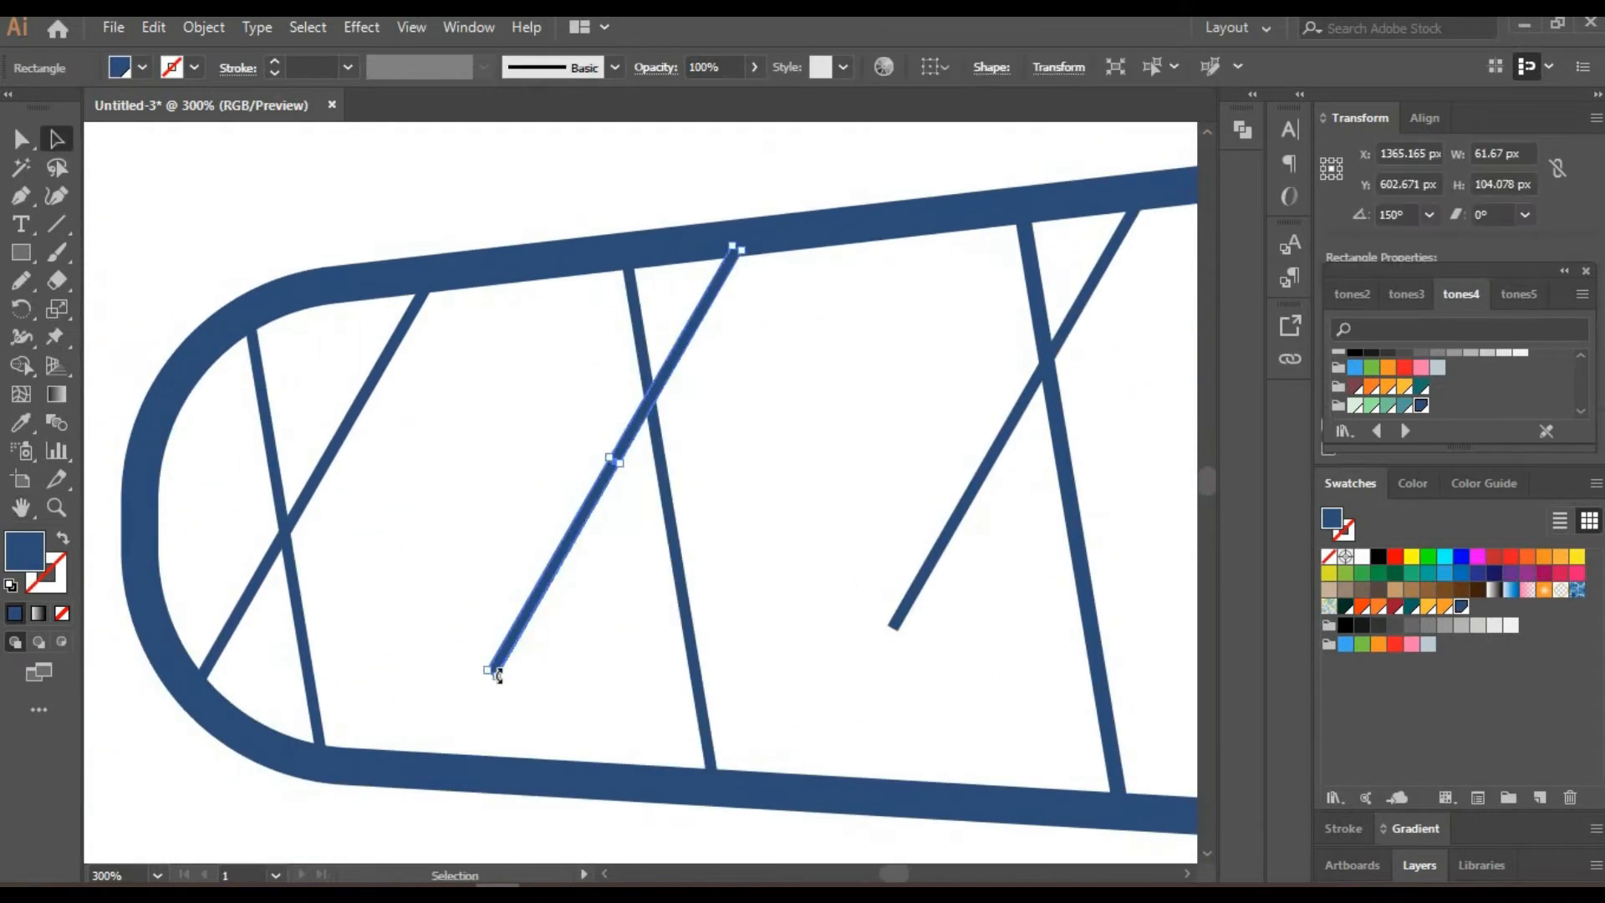
left_click_drag(495, 675, 433, 773)
left_click(497, 214, "ctrl")
Lengthen the diagonal brace crossing the third slanted bar down toward the boom's lower edge.
left_click_drag(721, 504, 421, 493)
left_click(644, 530, "ctrl")
left_click_drag(600, 619, 533, 699)
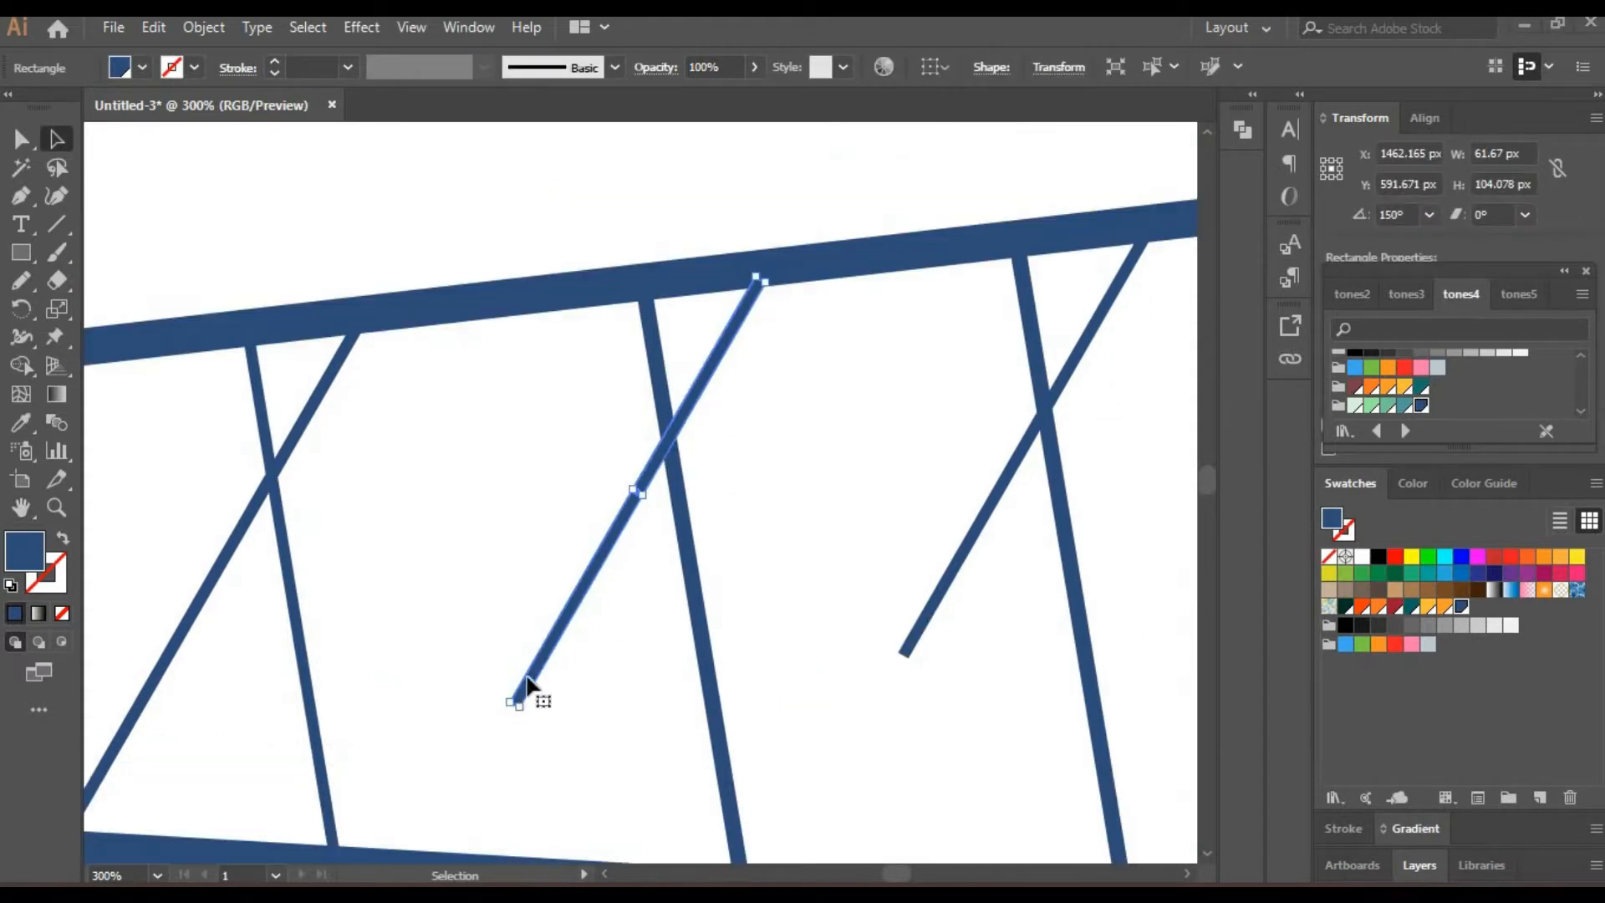
scroll(575, 497, "up", 1)
left_click_drag(574, 497, 637, 321)
left_click_drag(567, 560, 469, 749)
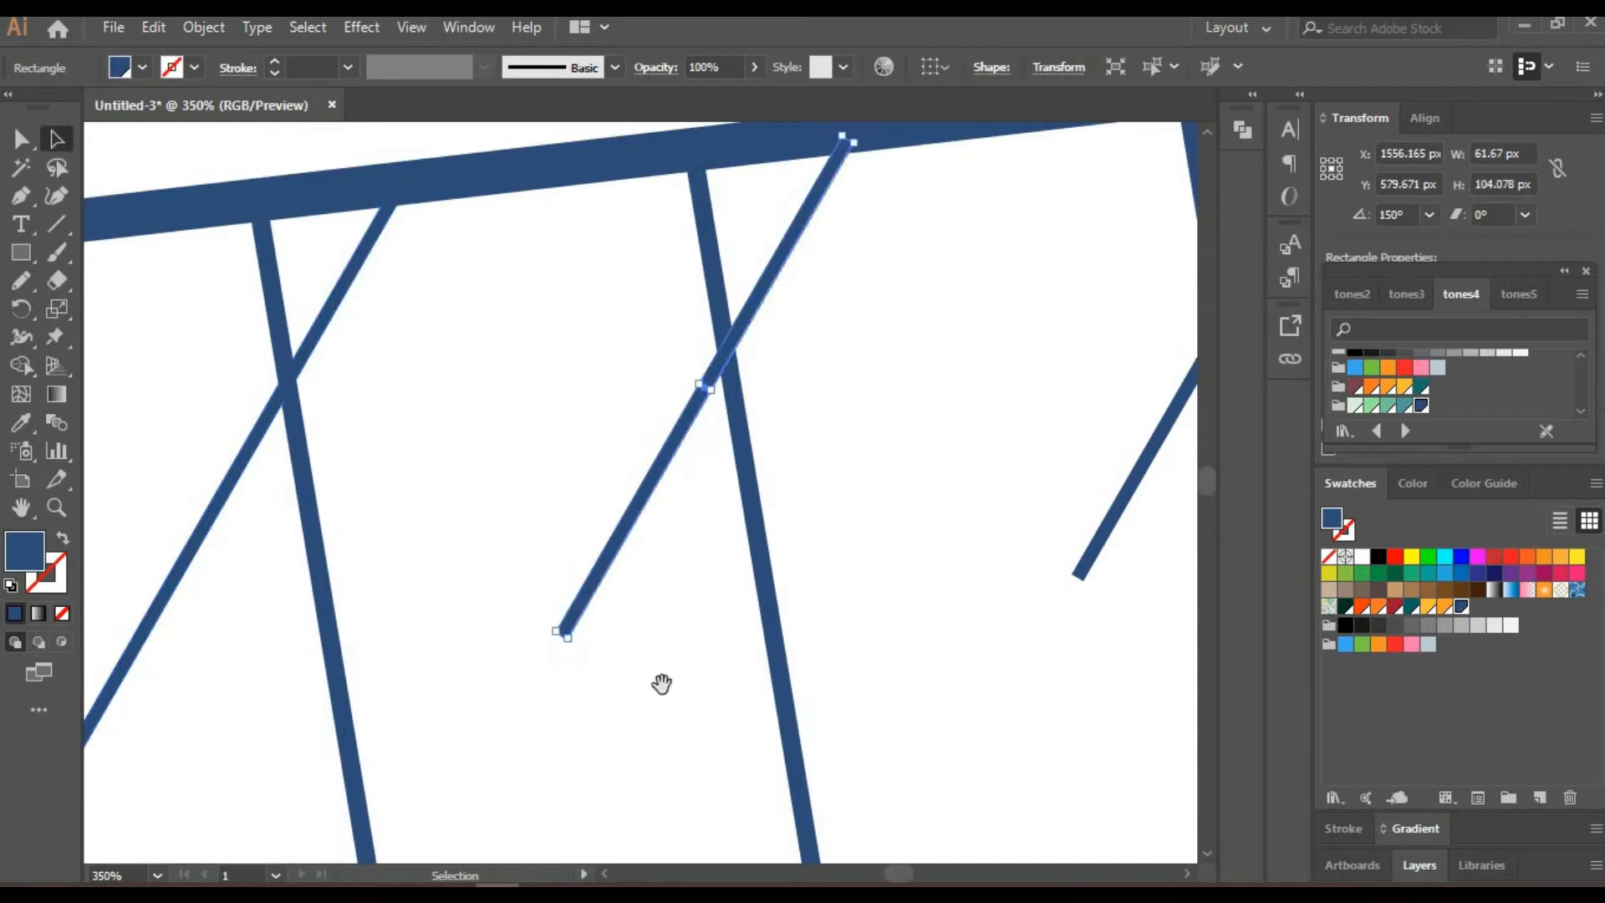
Lengthen the diagonal braces crossing the remaining four slanted bars down to the boom's lower edge.
left_click_drag(662, 684, 693, 549)
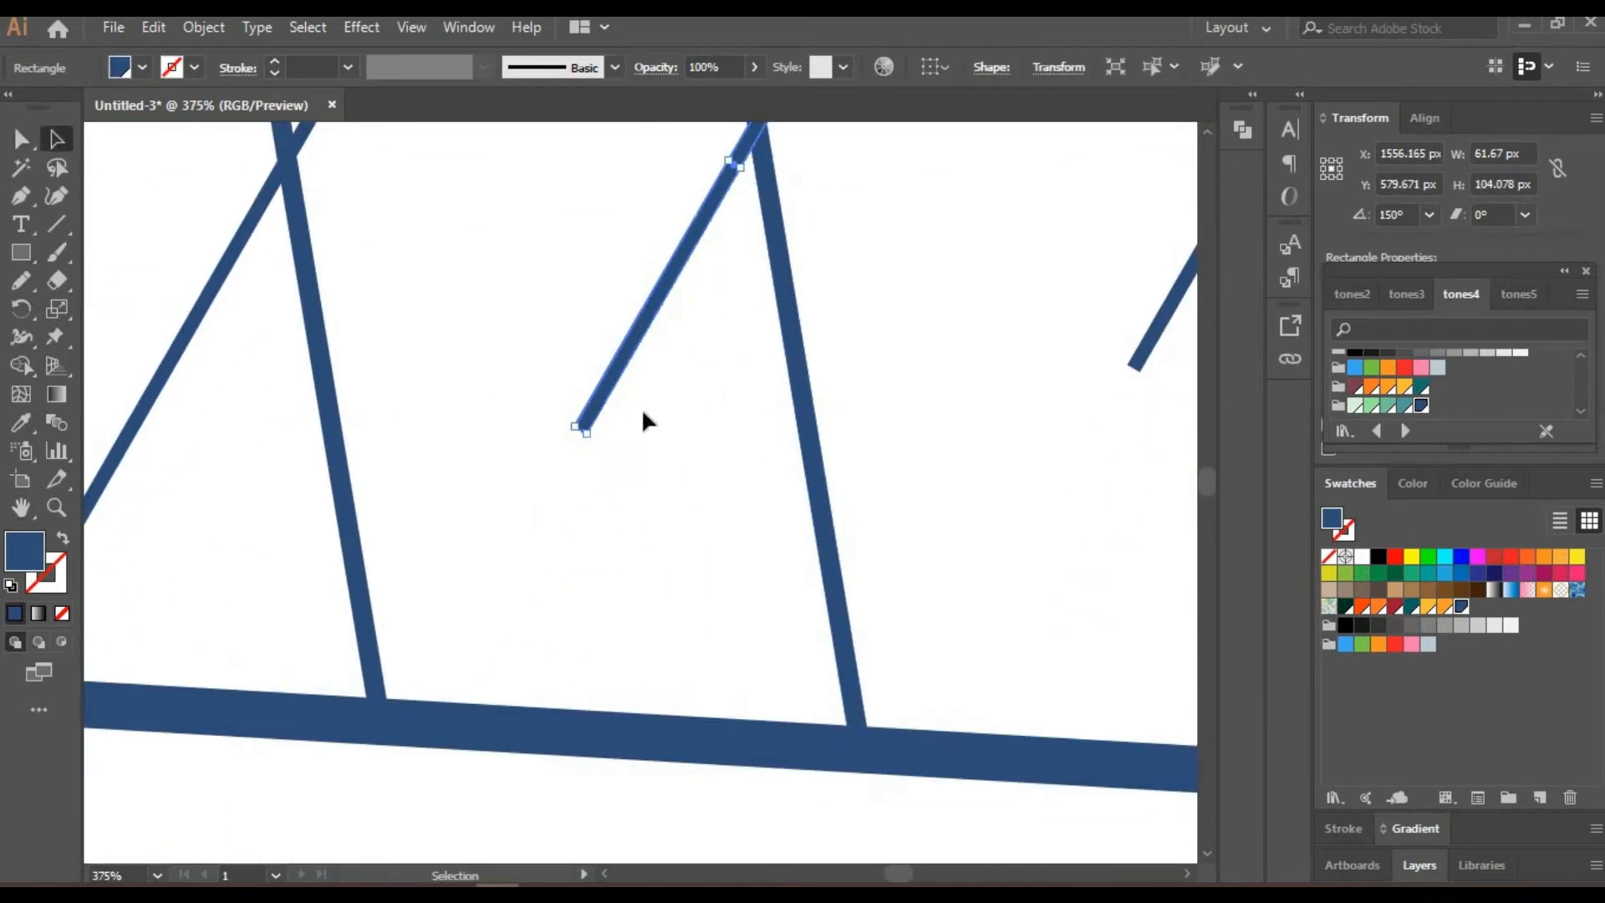
left_click_drag(585, 428, 425, 716)
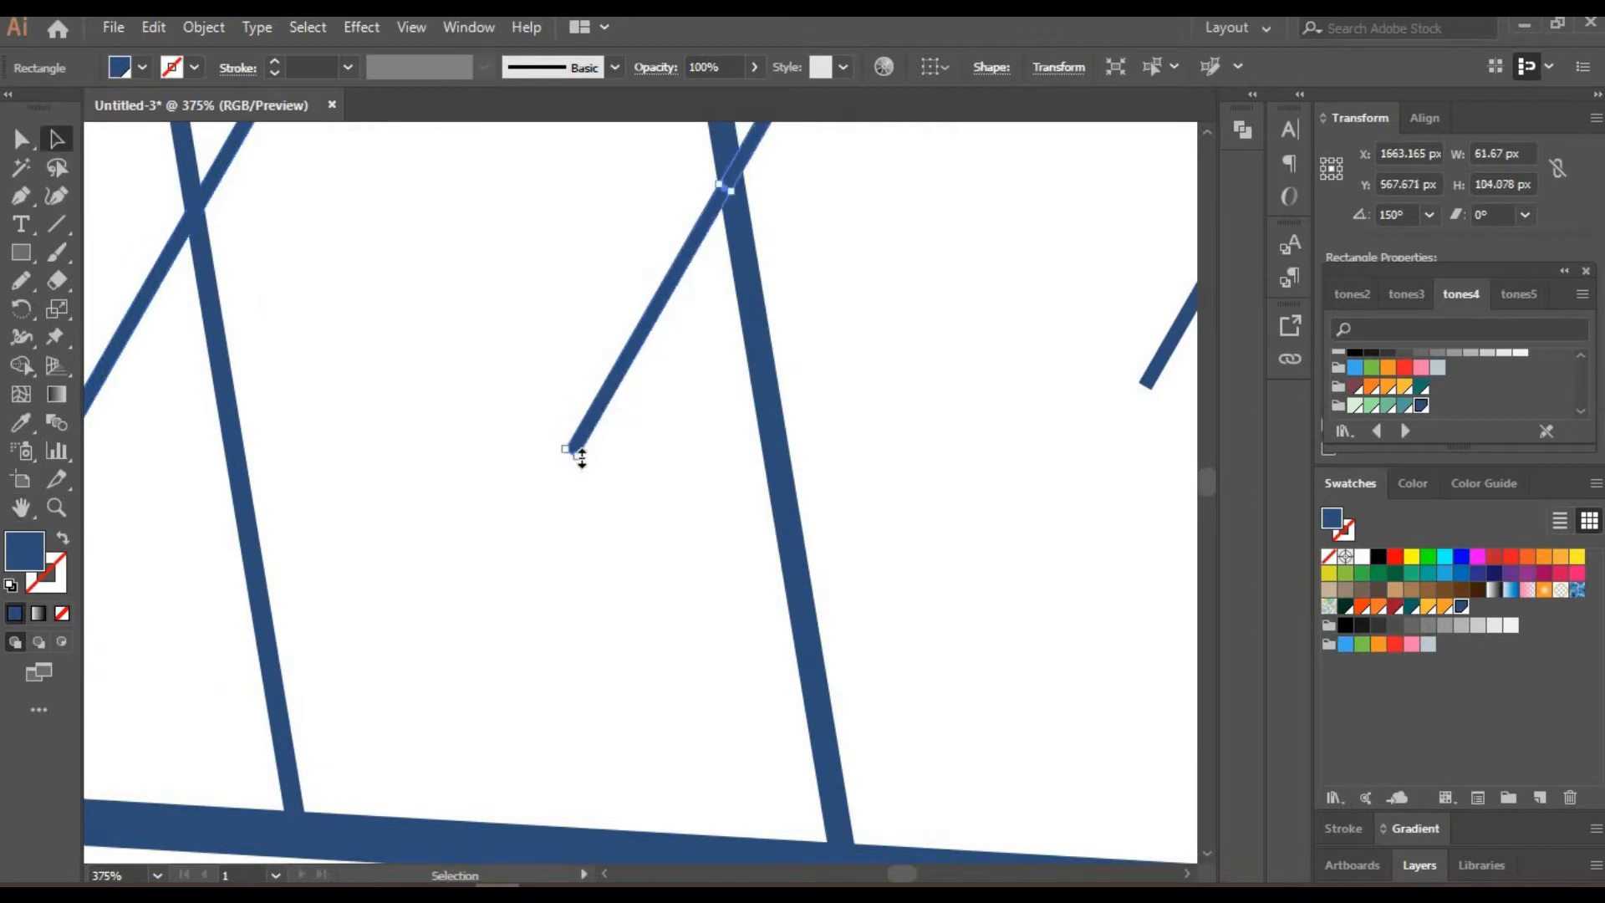
left_click_drag(581, 454, 352, 828)
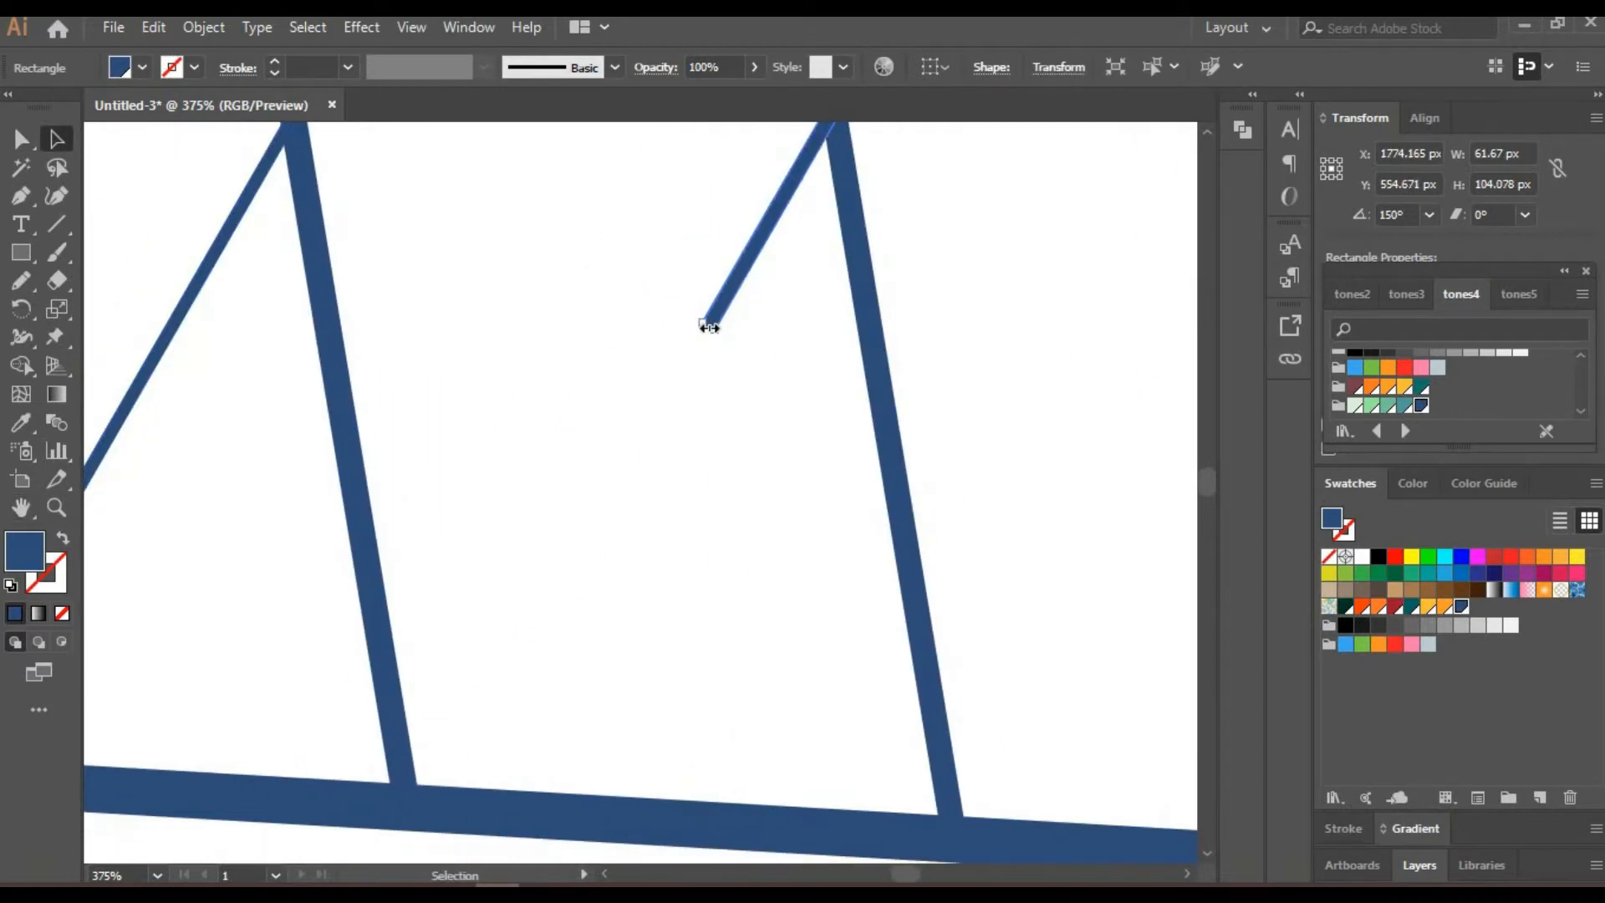
left_click_drag(709, 327, 424, 815)
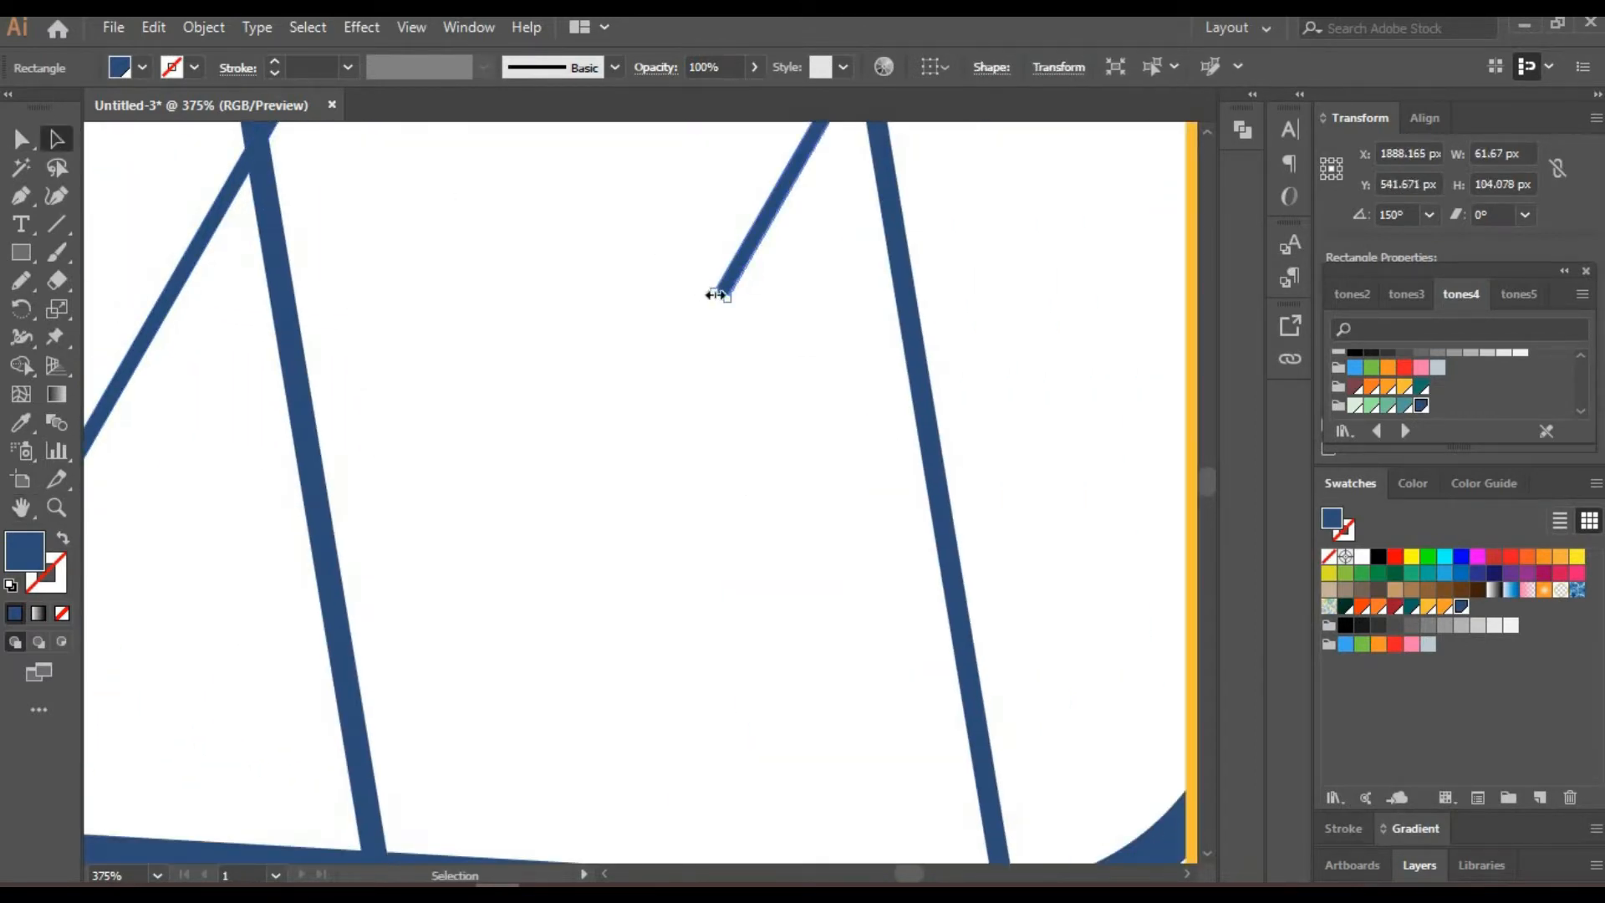
left_click_drag(715, 294, 393, 853)
left_click(505, 269)
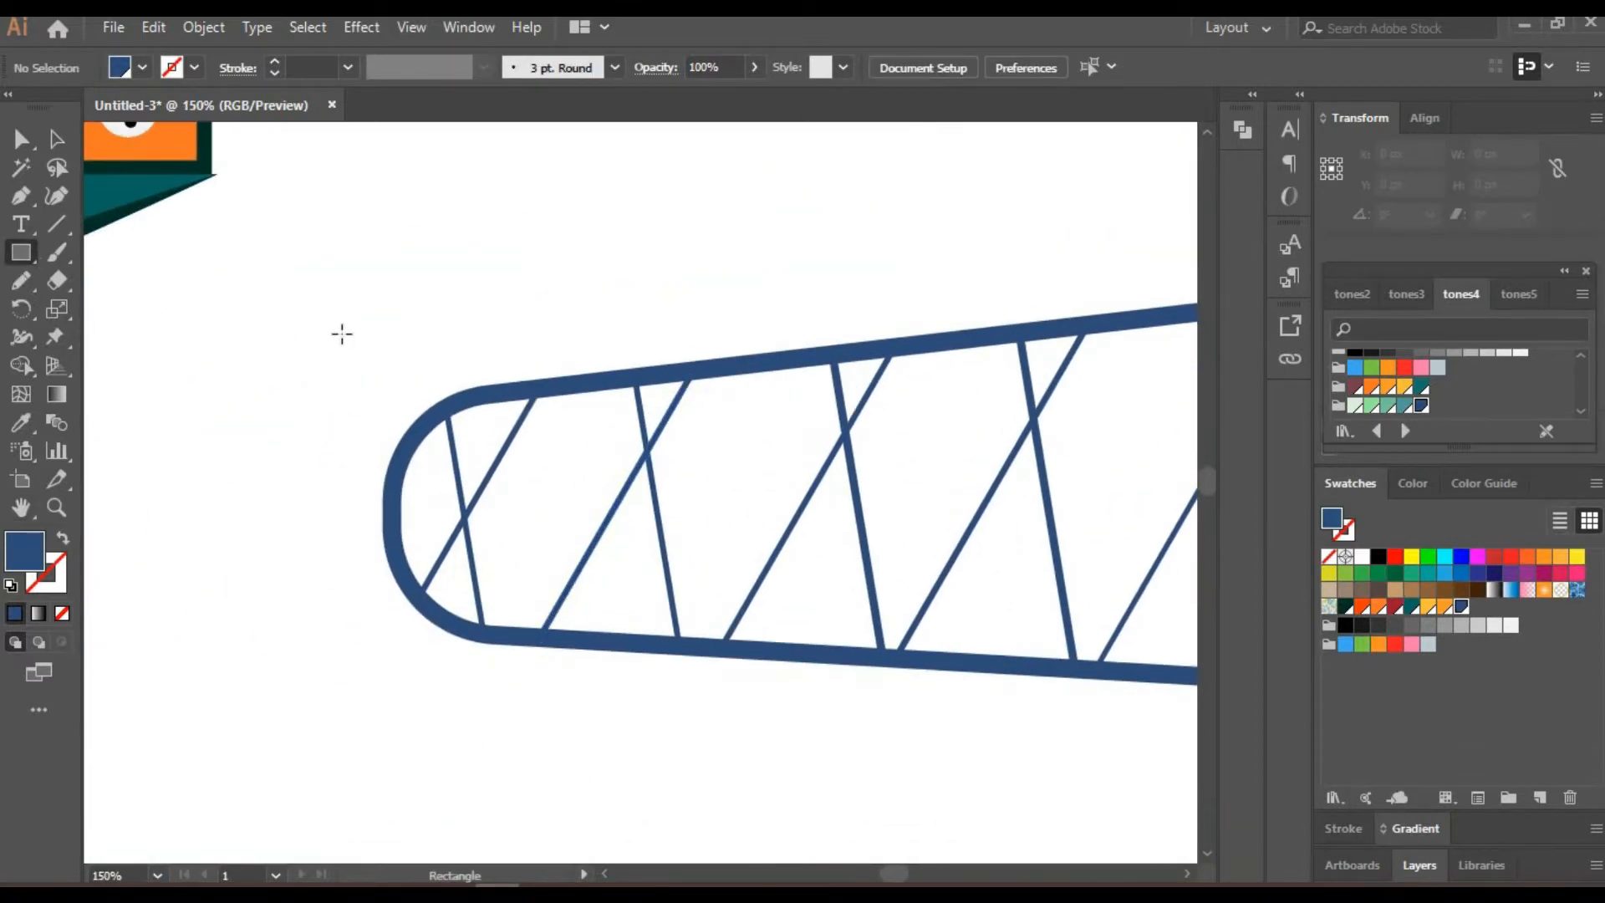
left_click_drag(341, 334, 464, 592)
left_click(25, 134)
left_click_drag(402, 462, 410, 538)
left_click(450, 307)
left_click_drag(450, 308, 449, 490)
left_click(425, 619)
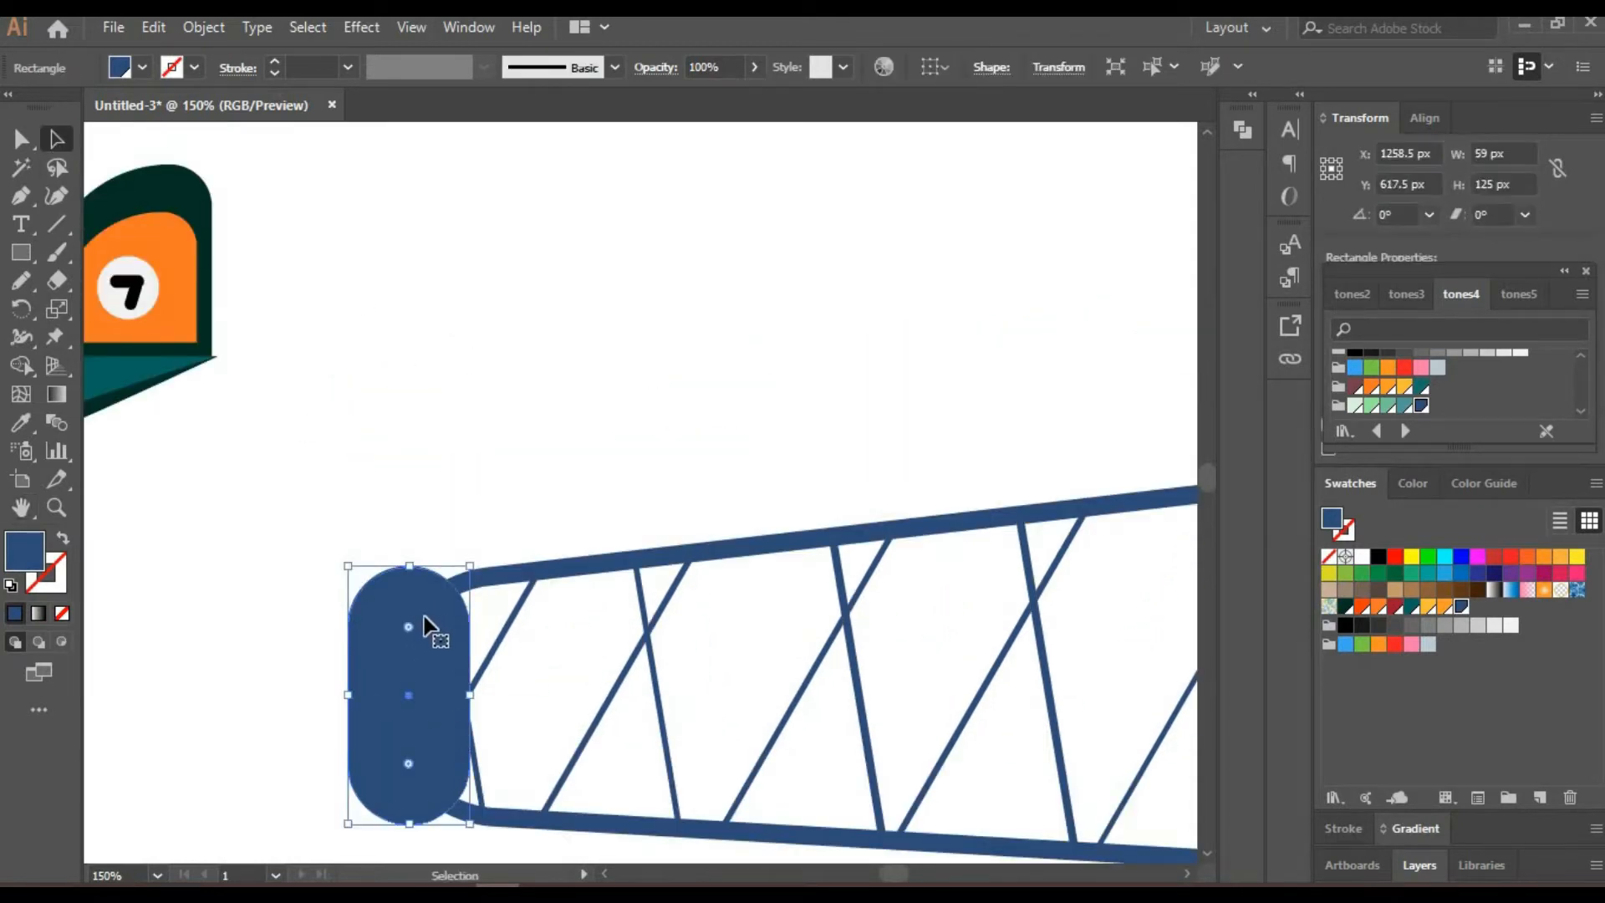
key("Delete")
Draw a dark blue circle as the tail rotor hub, centered on the boom's rounded end.
key("l")
left_click_drag(344, 597, 499, 753)
left_click_drag(413, 666, 404, 688)
left_click_drag(422, 531, 435, 298)
key("Delete")
left_click_drag(107, 520, 127, 231)
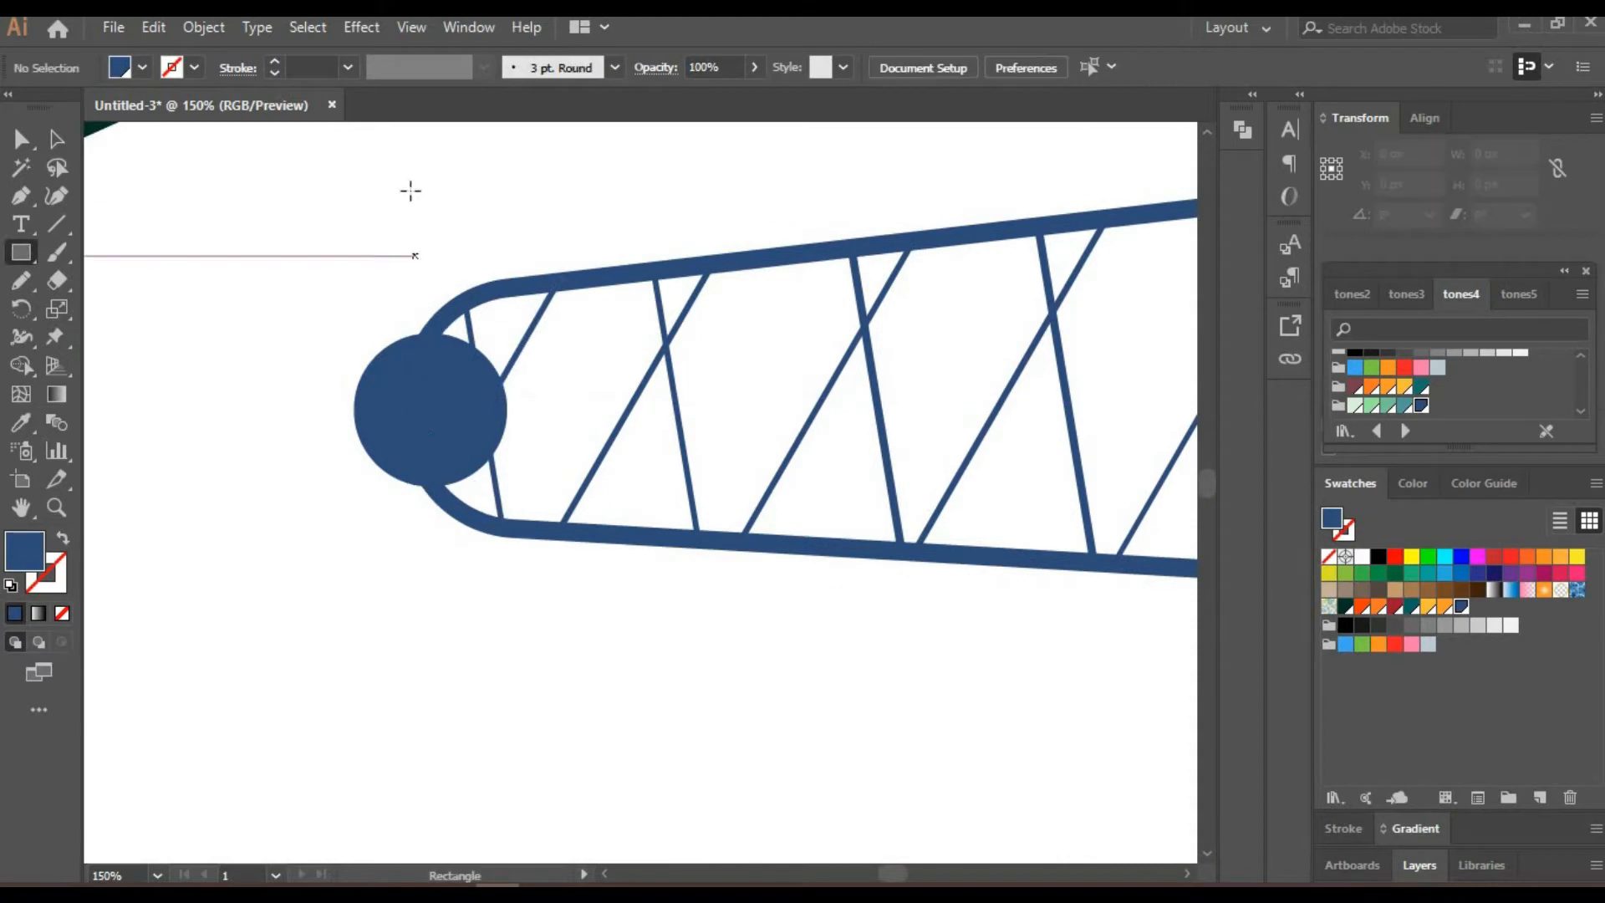
Draw a thin vertical tail rotor blade through the circle and reshape both ends into slanted, pointed tips.
left_click_drag(393, 176, 430, 575)
key("shift+grave")
left_click_drag(394, 175, 409, 229)
mouse_move(394, 576)
left_mouse_down()
mouse_move(410, 543)
mouse_move(433, 652)
left_mouse_up()
left_click(55, 139)
left_click(251, 351)
left_click(425, 548, "ctrl")
left_click(200, 707, "ctrl")
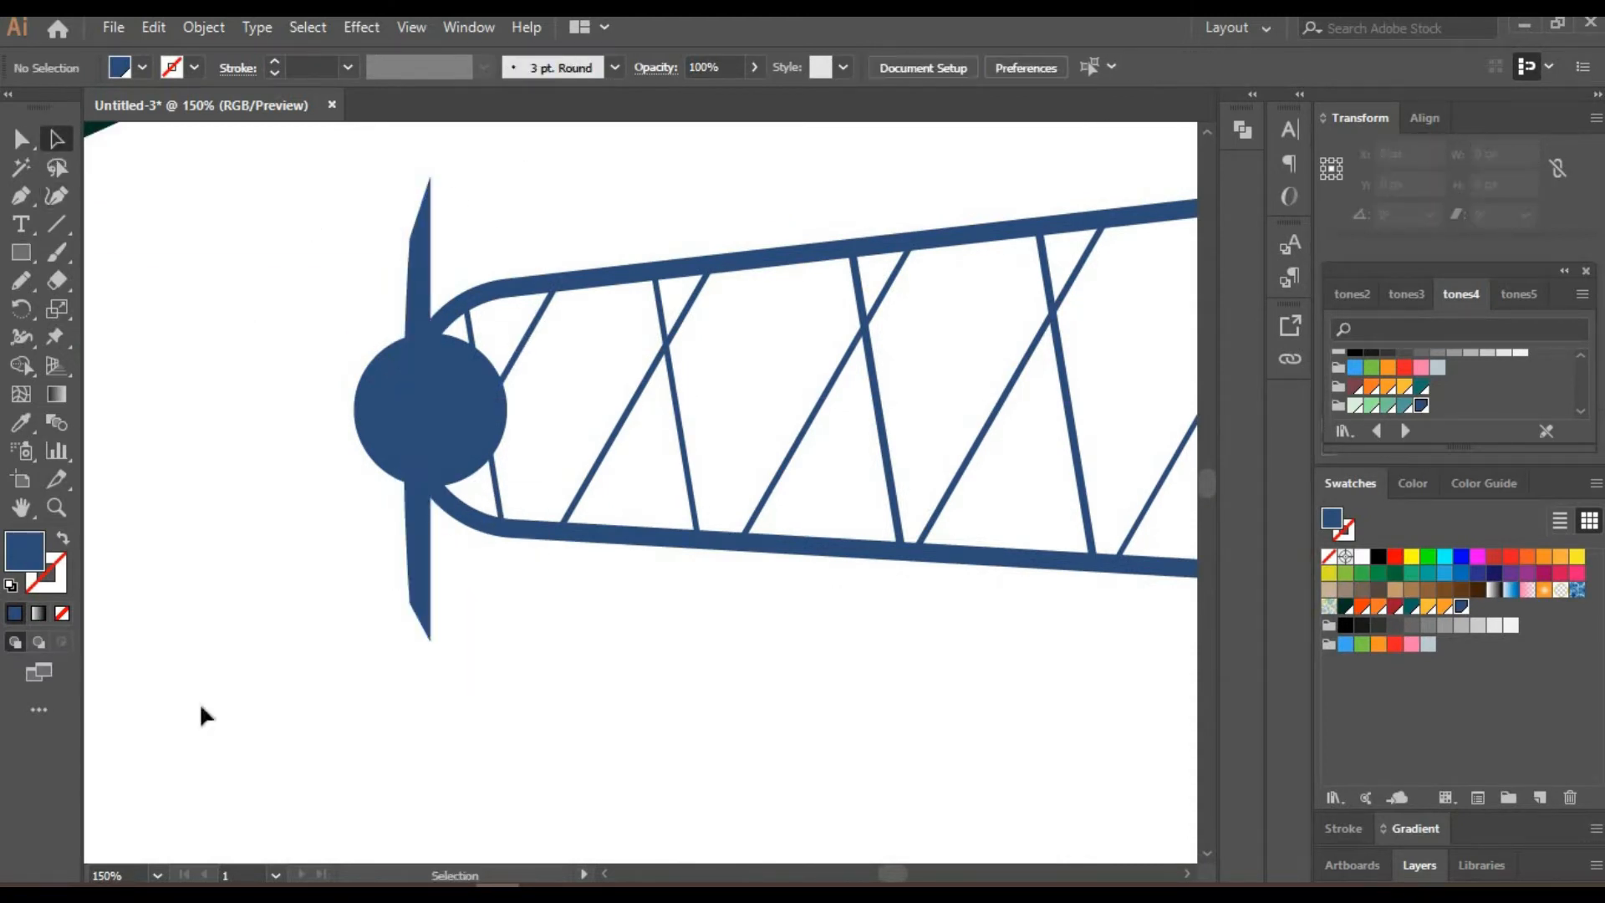
Draw a narrow, fully rounded vertical mast over the cabin's rear upper corner and try to send it behind the cabin.
type("100")
key("Return")
left_click_drag(778, 660, 142, 712)
left_click_drag(1170, 610, 702, 799)
left_click_drag(592, 284, 576, 490)
key("m")
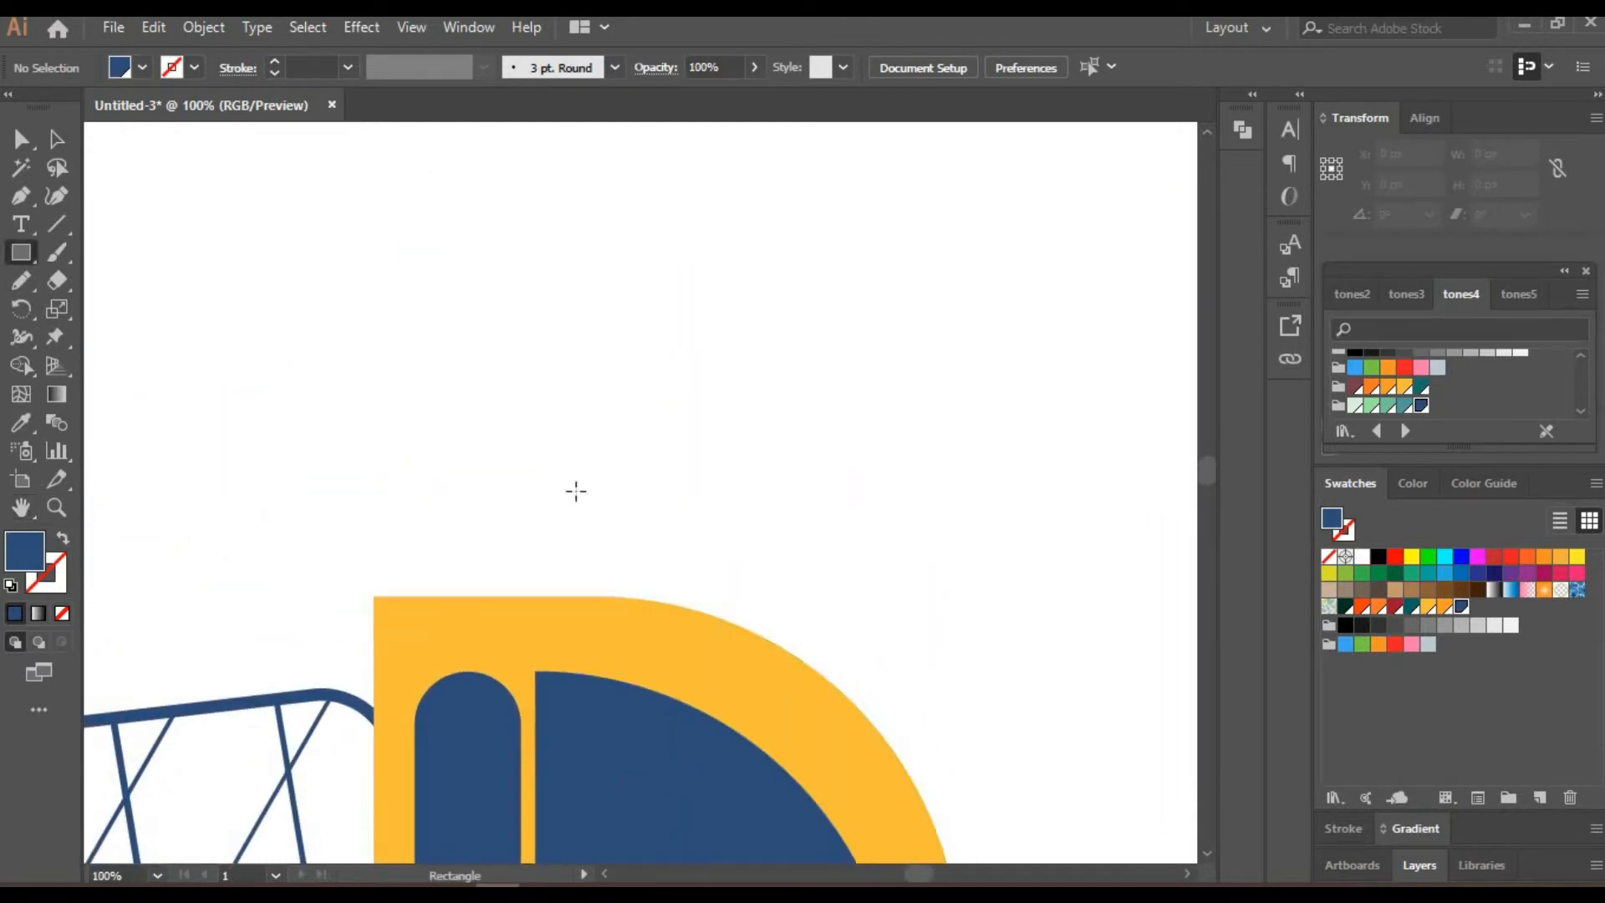
key("a")
left_click_drag(417, 653, 387, 632)
left_click_drag(394, 499, 395, 541)
left_click(477, 434)
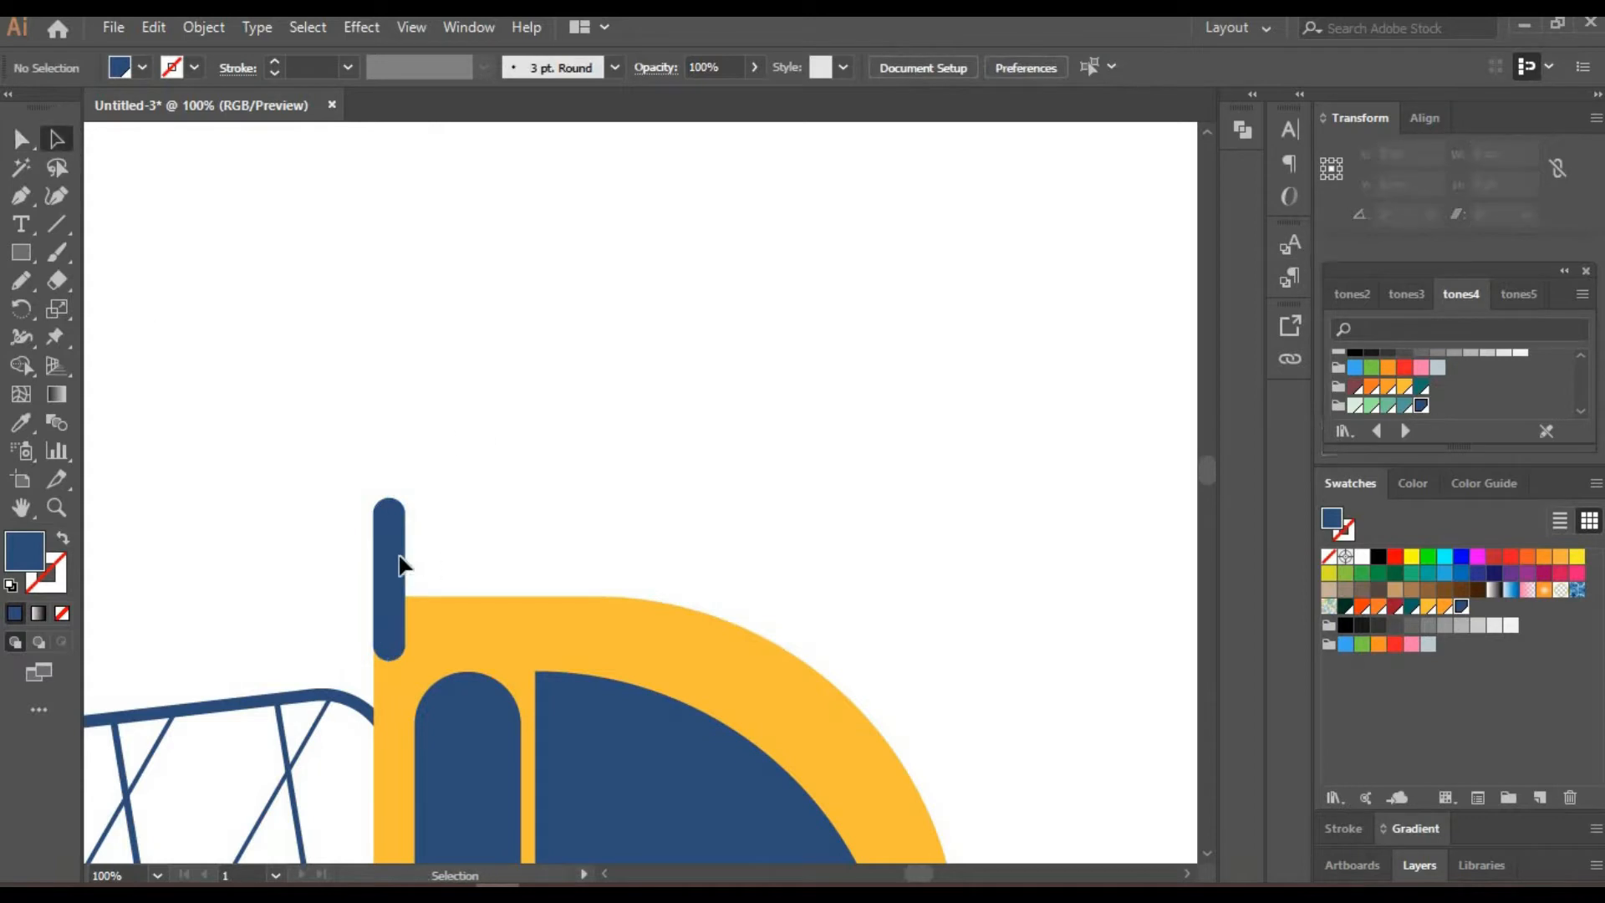
right_click(402, 566)
mouse_move(457, 434)
left_click(769, 486)
Draw a wide, short hub with rounded corners across the upper end of the mast.
left_click_drag(702, 433, 854, 459)
key("m")
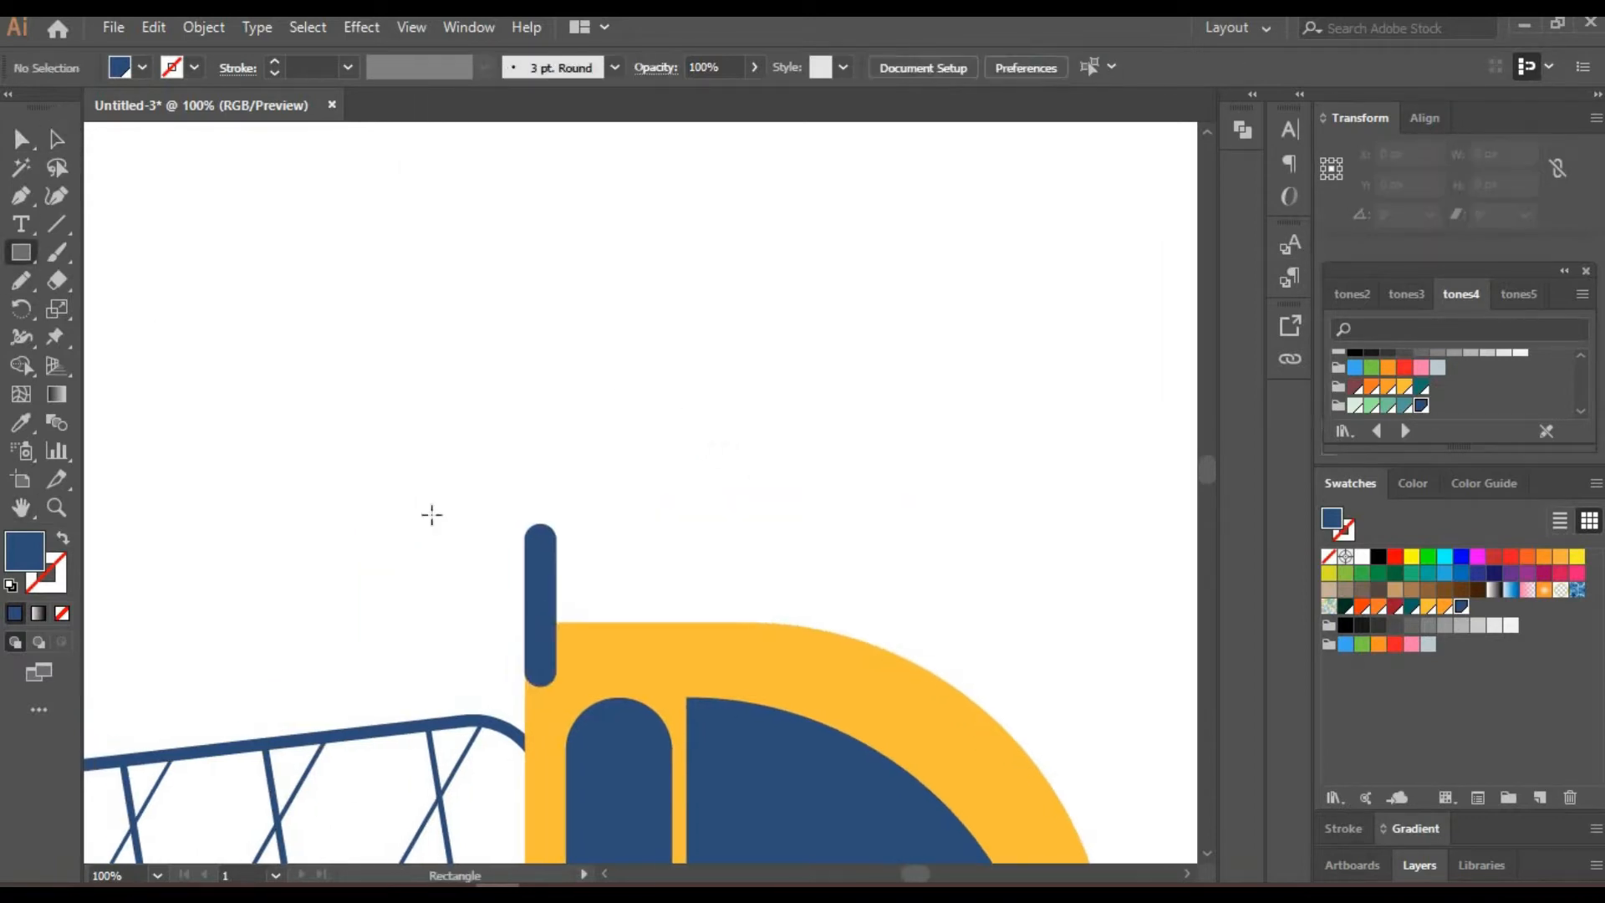
left_click_drag(592, 546, 592, 546)
key("v")
left_click(677, 531)
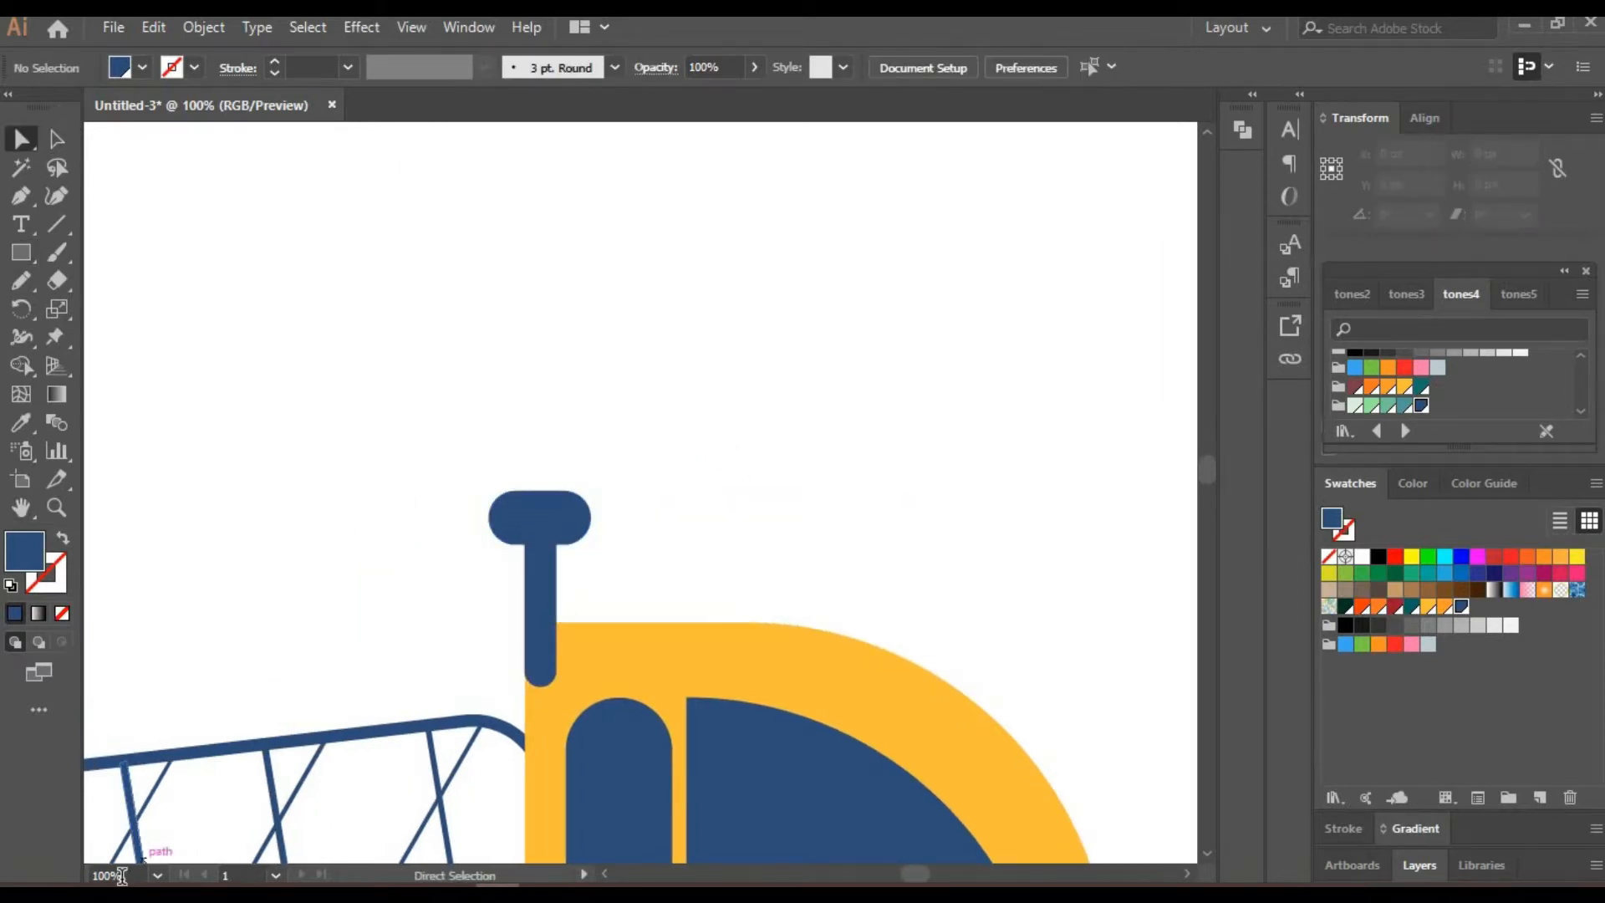
Draw a long horizontal rotor bar, 1127 × 24 px, across the hub above the cabin.
key("ctrl+minus")
key("ctrl+minus")
left_click_drag(190, 493, 967, 509)
key("a")
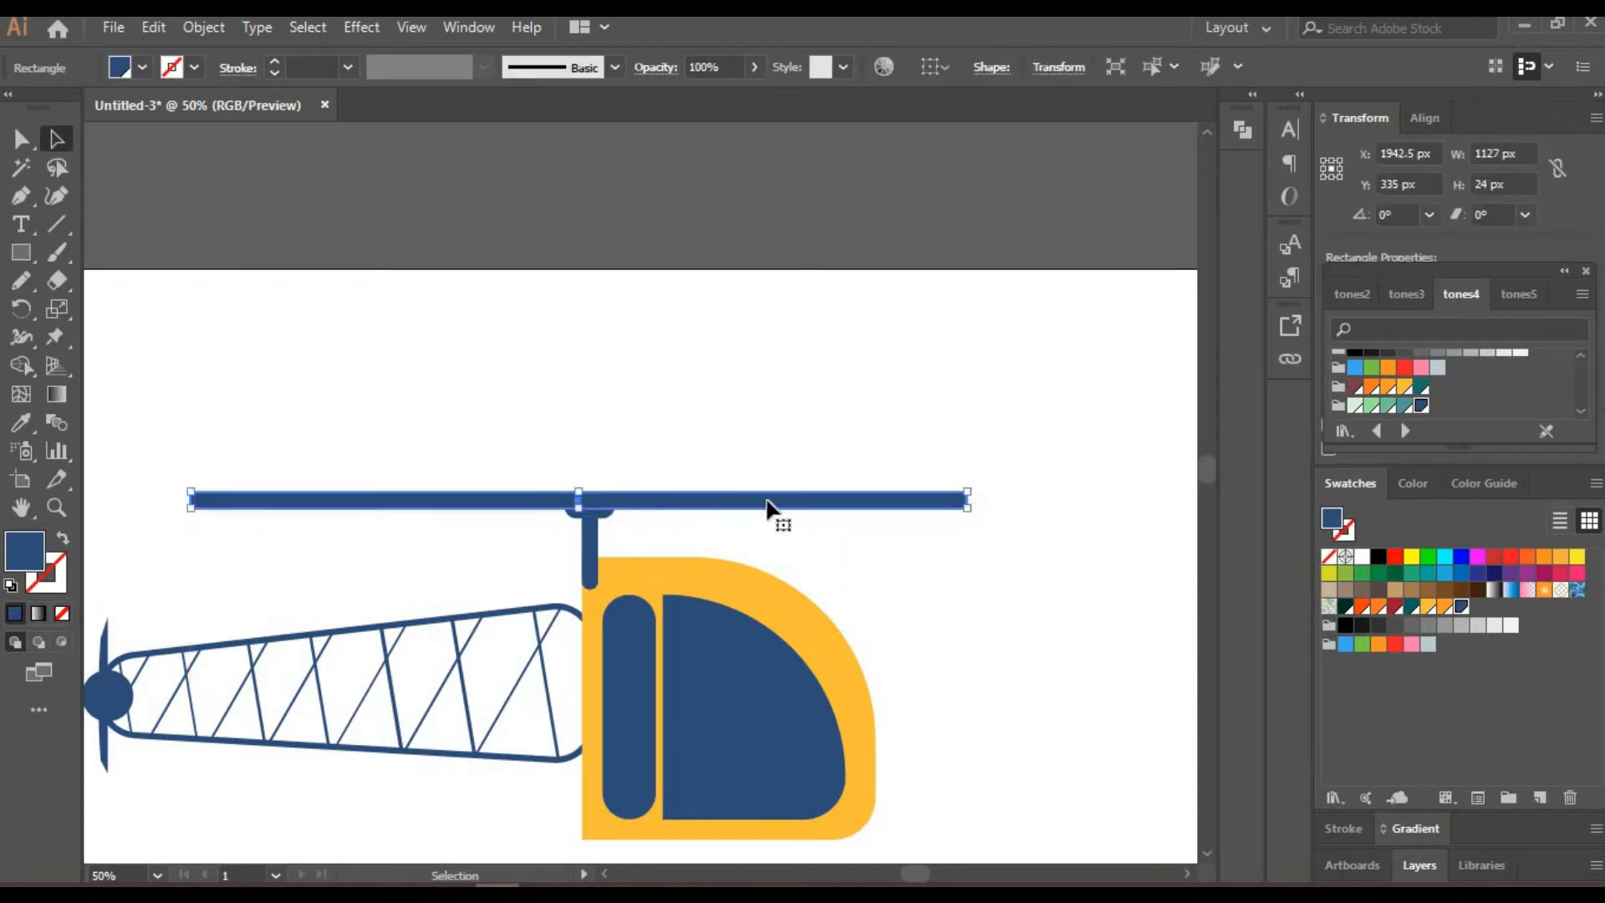
left_click(909, 567)
Reshape the rotor bar into a 1305 × 16 px blade with slanted, pointed tips at both ends.
left_click_drag(745, 500, 763, 500)
left_click(56, 196)
left_click_drag(151, 496, 151, 493)
left_click_drag(1032, 492, 1018, 493)
key("a")
left_click(398, 358)
left_click_drag(709, 507, 708, 502)
left_click(1029, 660)
Send the rotor mast to the back so its lower part sits behind the cabin.
right_click(593, 552)
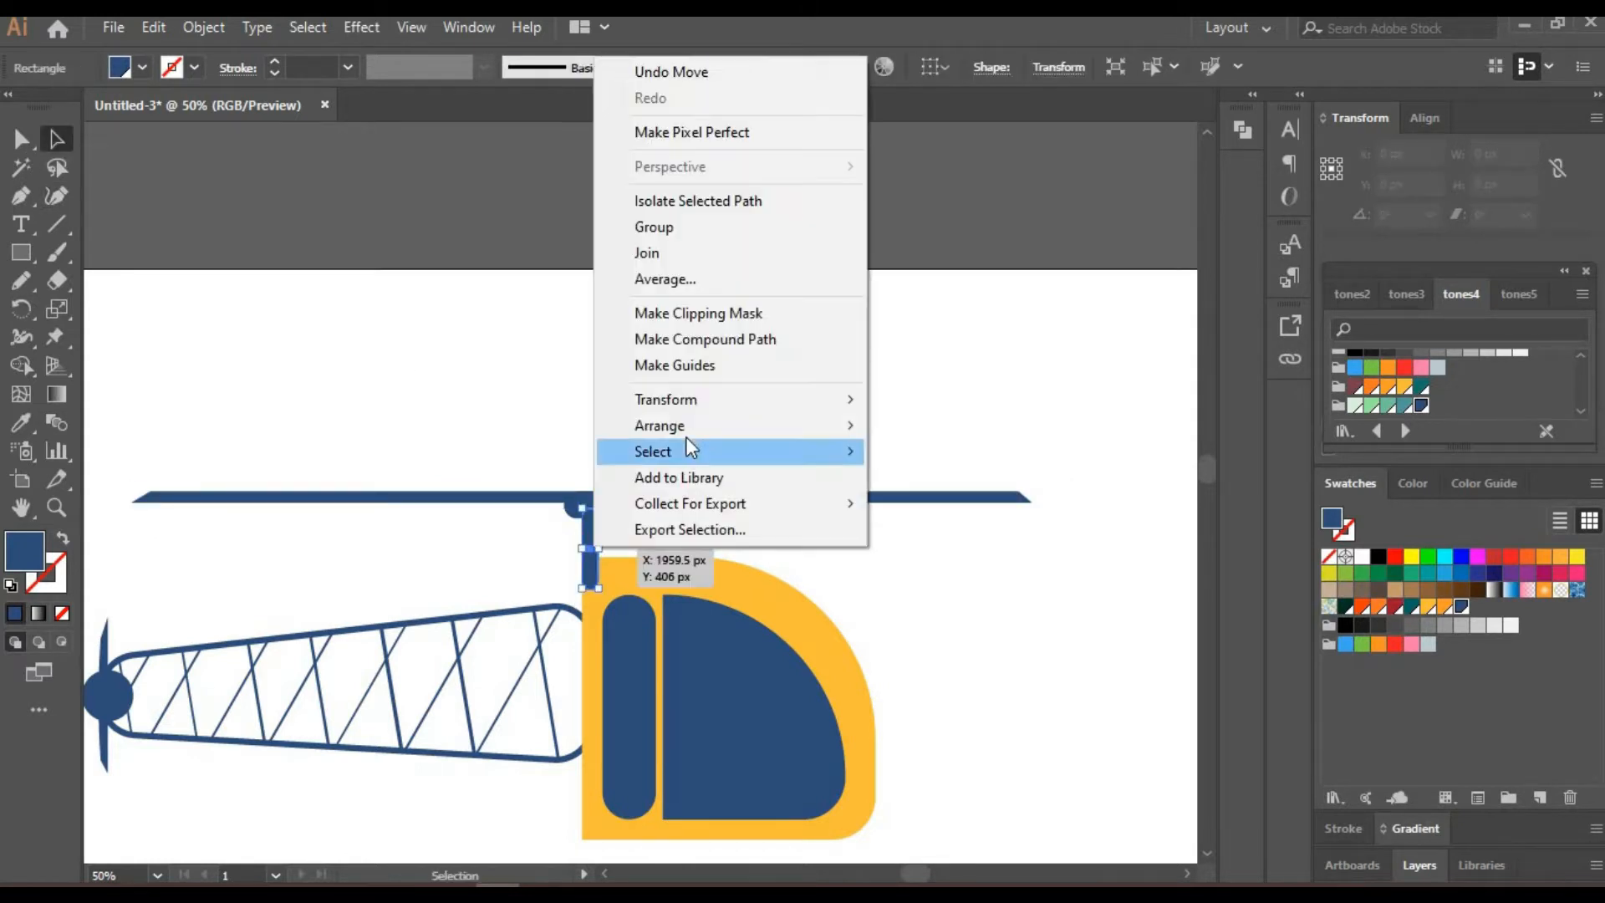
mouse_move(686, 425)
left_click(920, 505)
left_click(920, 568)
Select the mast and hub together and shift them slightly toward the cabin's front.
left_click(589, 535)
left_click(589, 498, "shift")
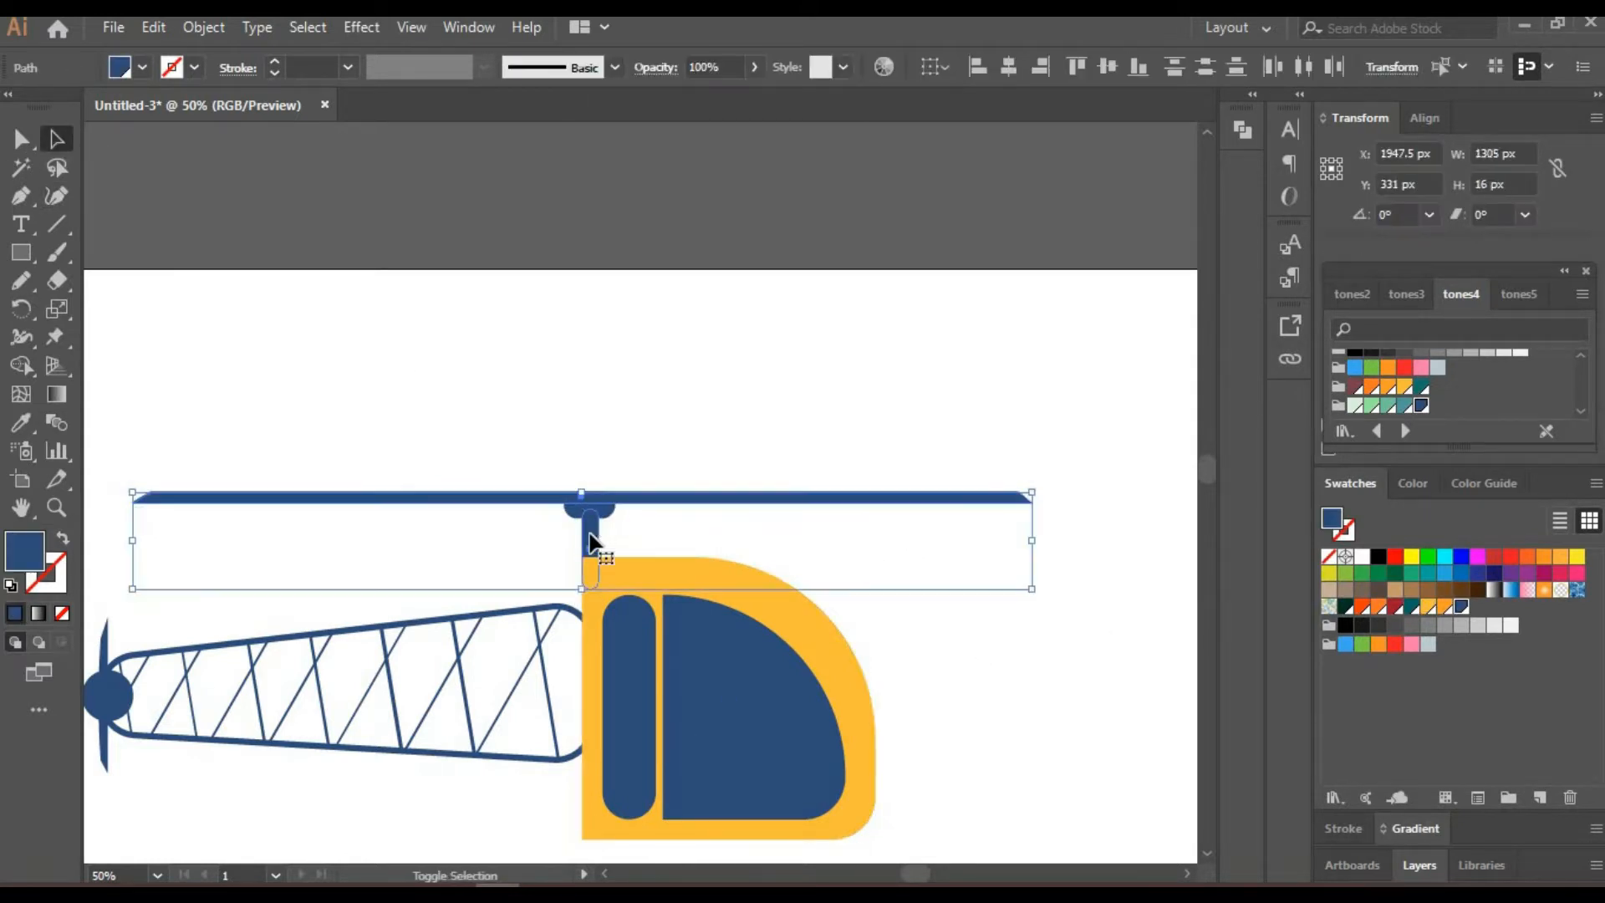
key("ctrl+z")
left_click(625, 530)
left_click(607, 510)
left_click(594, 539, "shift")
left_click_drag(595, 539, 597, 539)
left_click(914, 579)
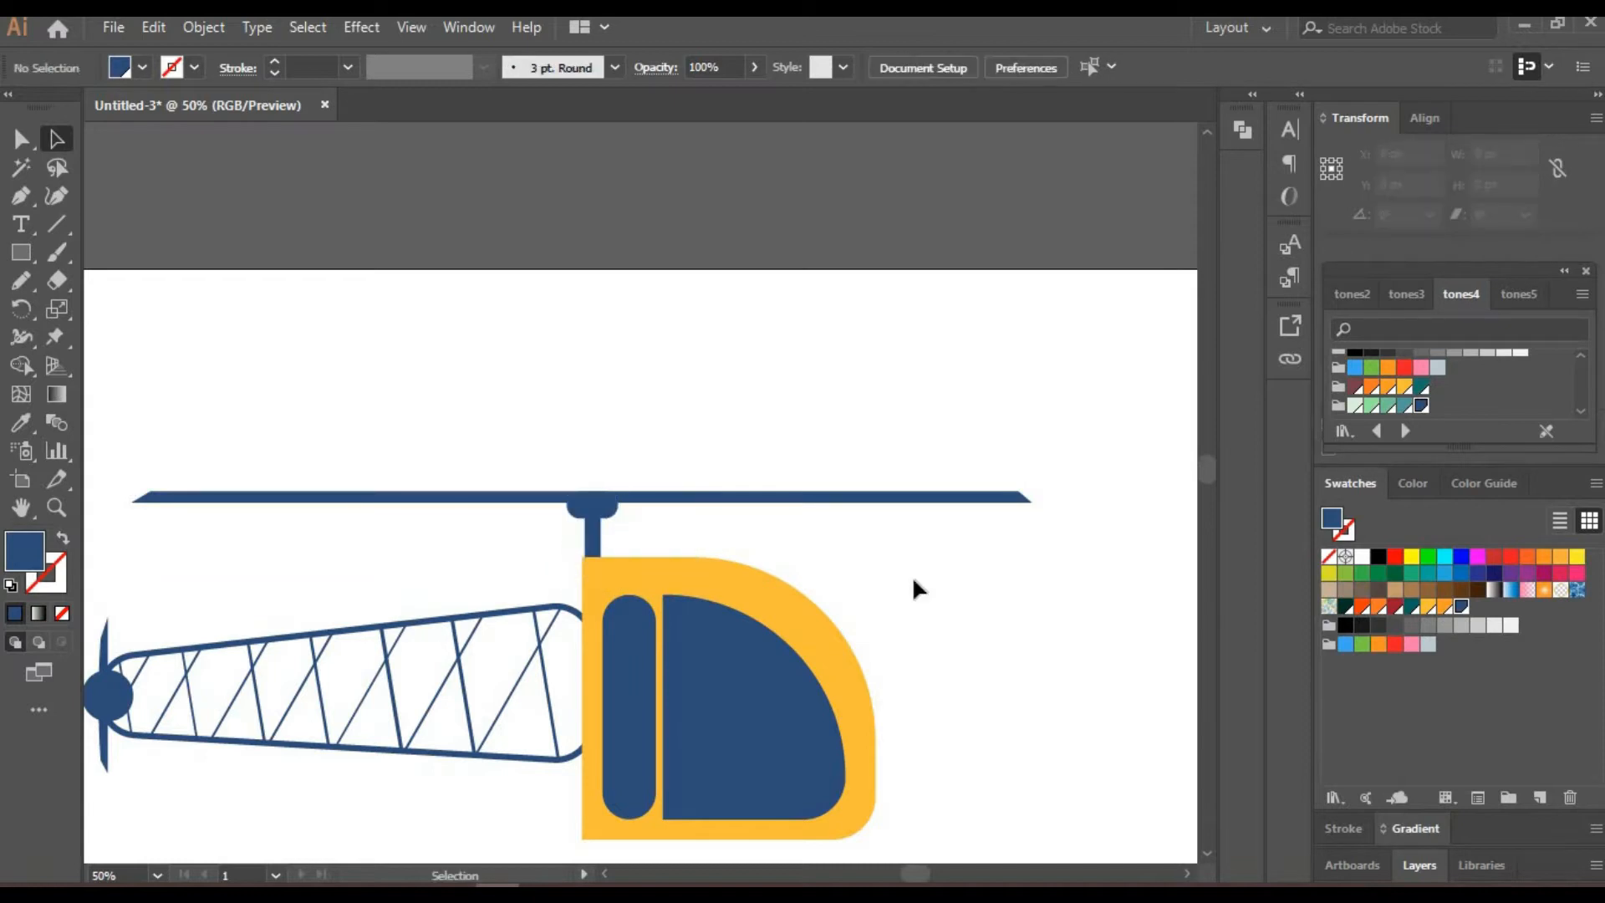
Draw a band rotated to 330° across the front window and pull its corners onto the window's upper and lower edges.
left_click_drag(956, 547, 942, 404)
key("m")
left_click_drag(672, 501, 716, 645)
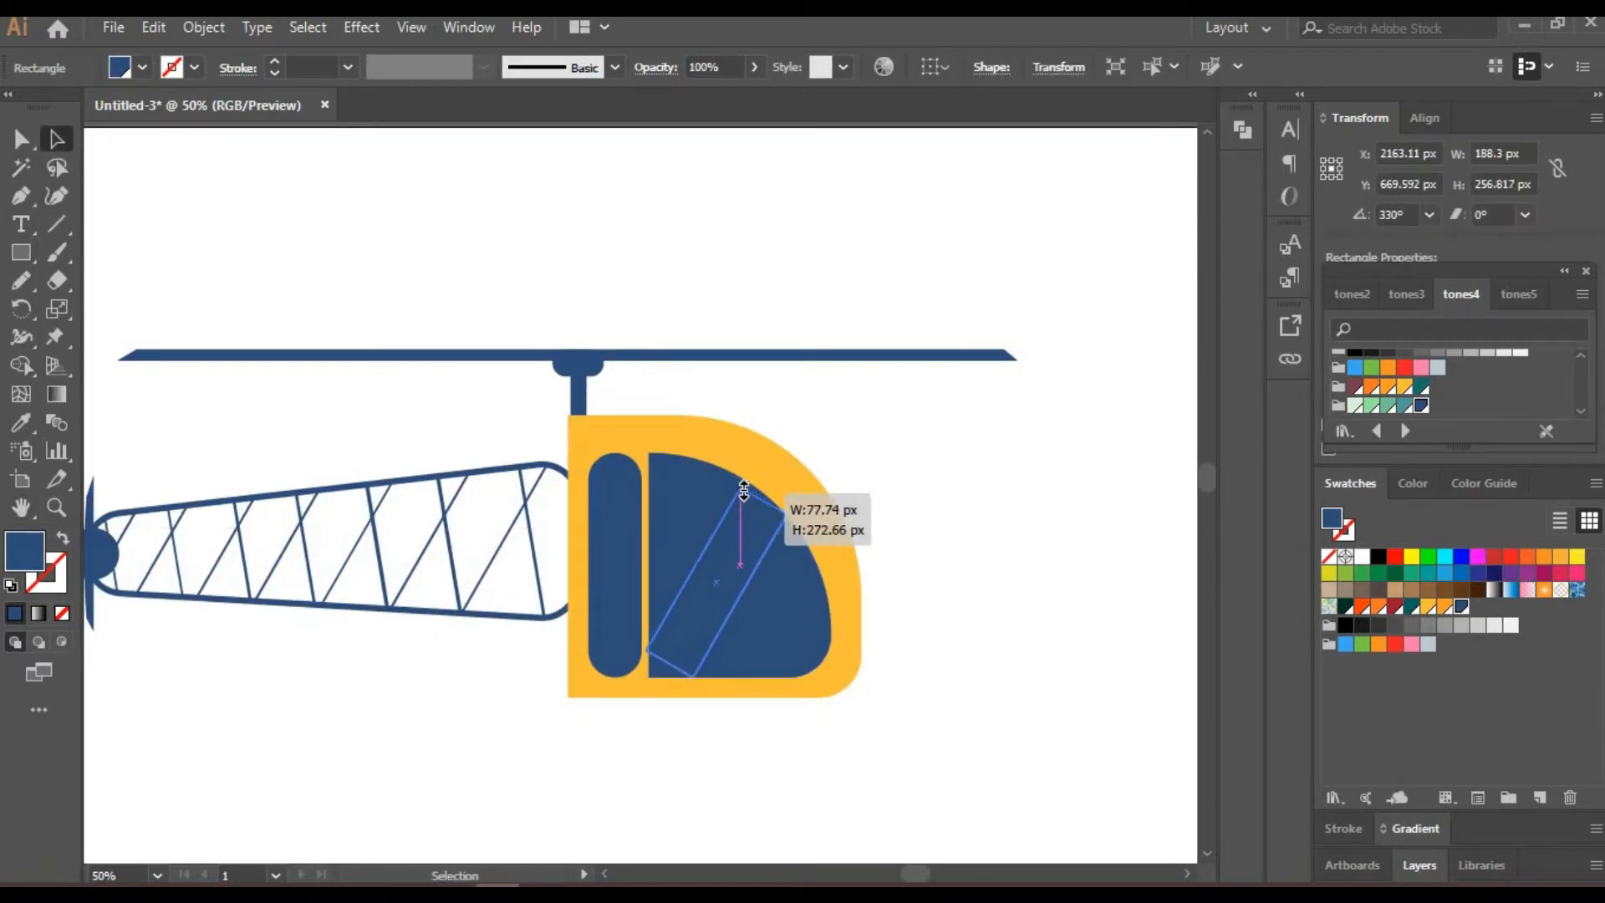
left_click_drag(744, 492, 798, 513)
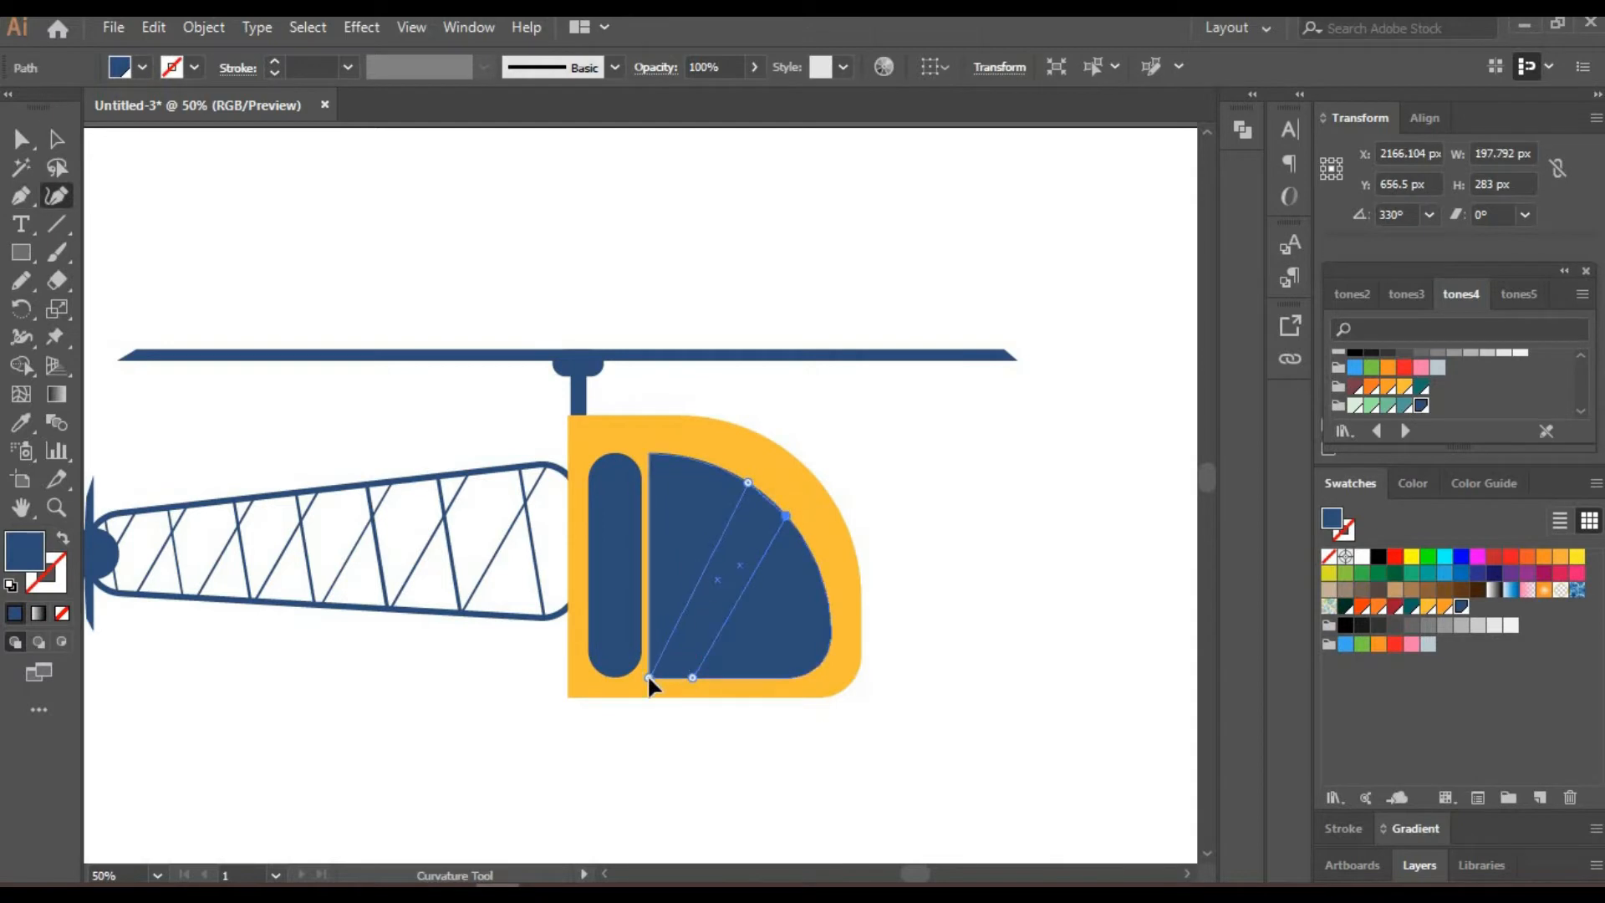
left_click_drag(648, 677, 647, 677)
left_click_drag(692, 677, 704, 677)
Fill the slanted window band with a light blue-grey tint from the color guide.
key("a")
left_click(1503, 482)
left_click(1556, 577)
left_click(1033, 545)
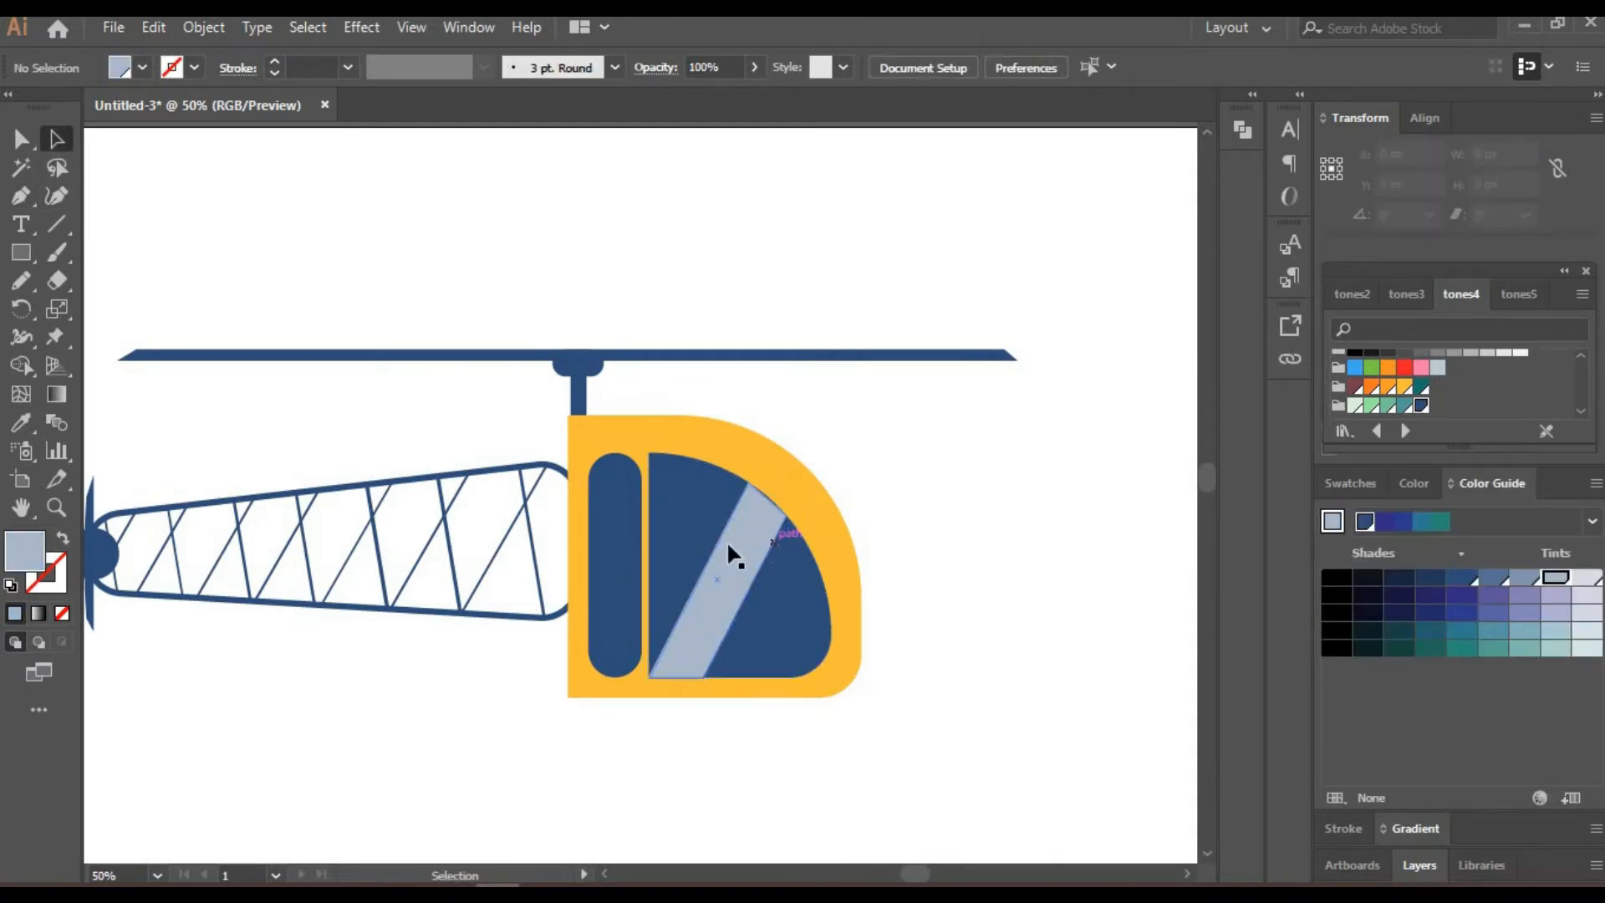
Draw a light blue-grey parallelogram on the narrow rear window, slanting upward to the window's front edge.
type("150")
key("Return")
mouse_move(931, 676)
left_mouse_down()
mouse_move(724, 661)
mouse_move(795, 476)
left_mouse_up()
left_click(734, 667)
key("shift+grave")
left_click(51, 145)
key("v")
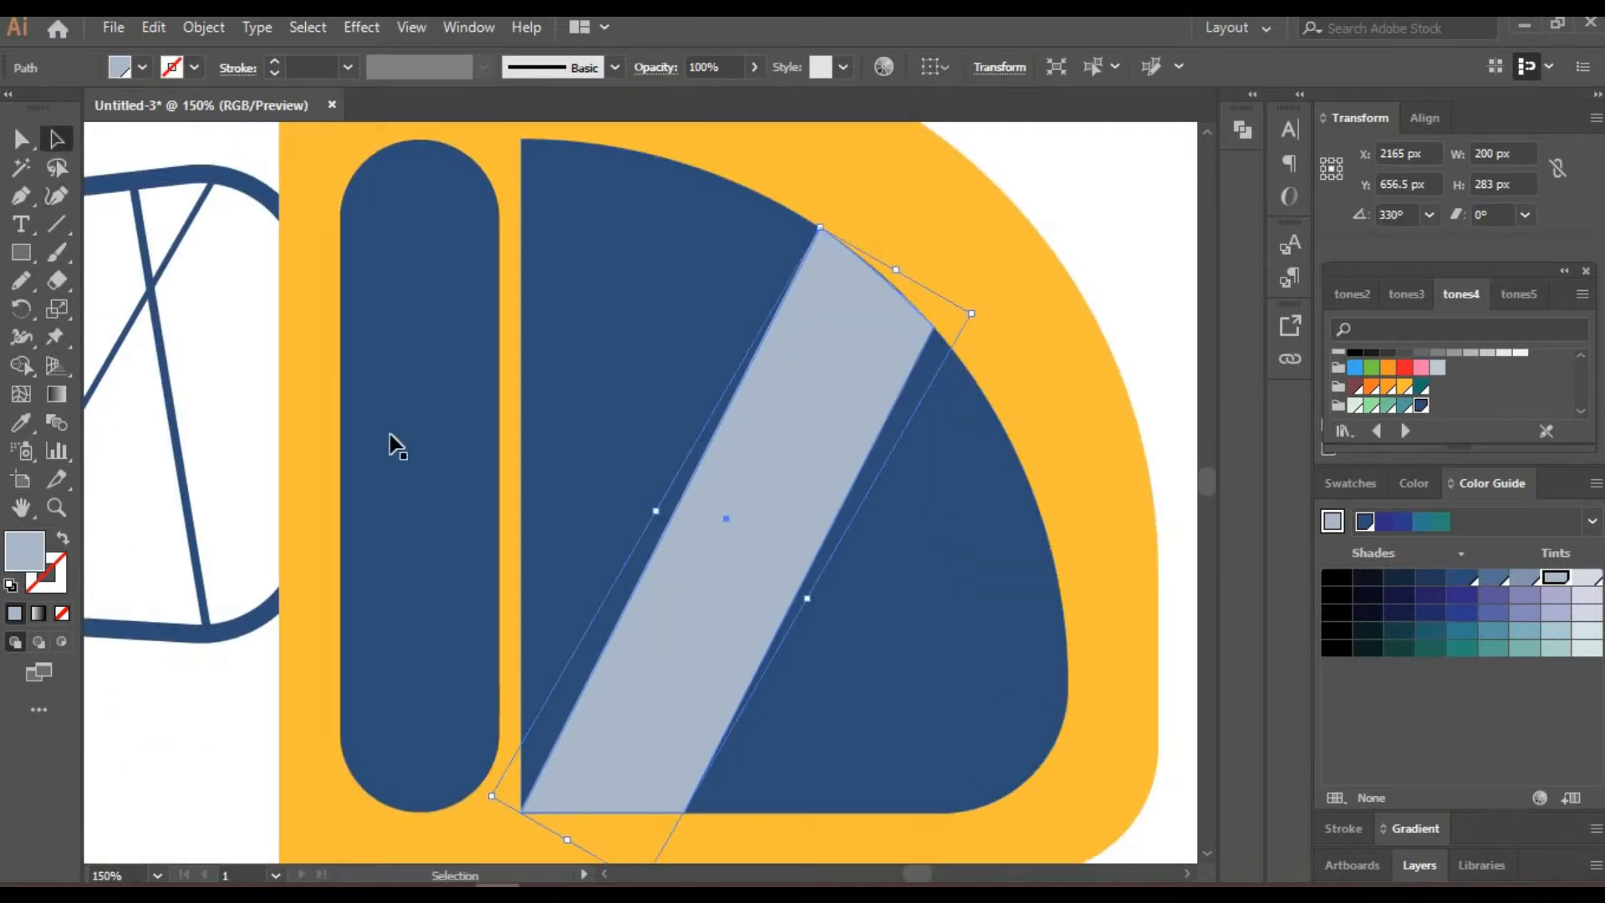
key("m")
left_click_drag(369, 467, 450, 558)
key("shift+grave")
left_click_drag(450, 467, 500, 374)
left_click_drag(450, 558, 490, 501)
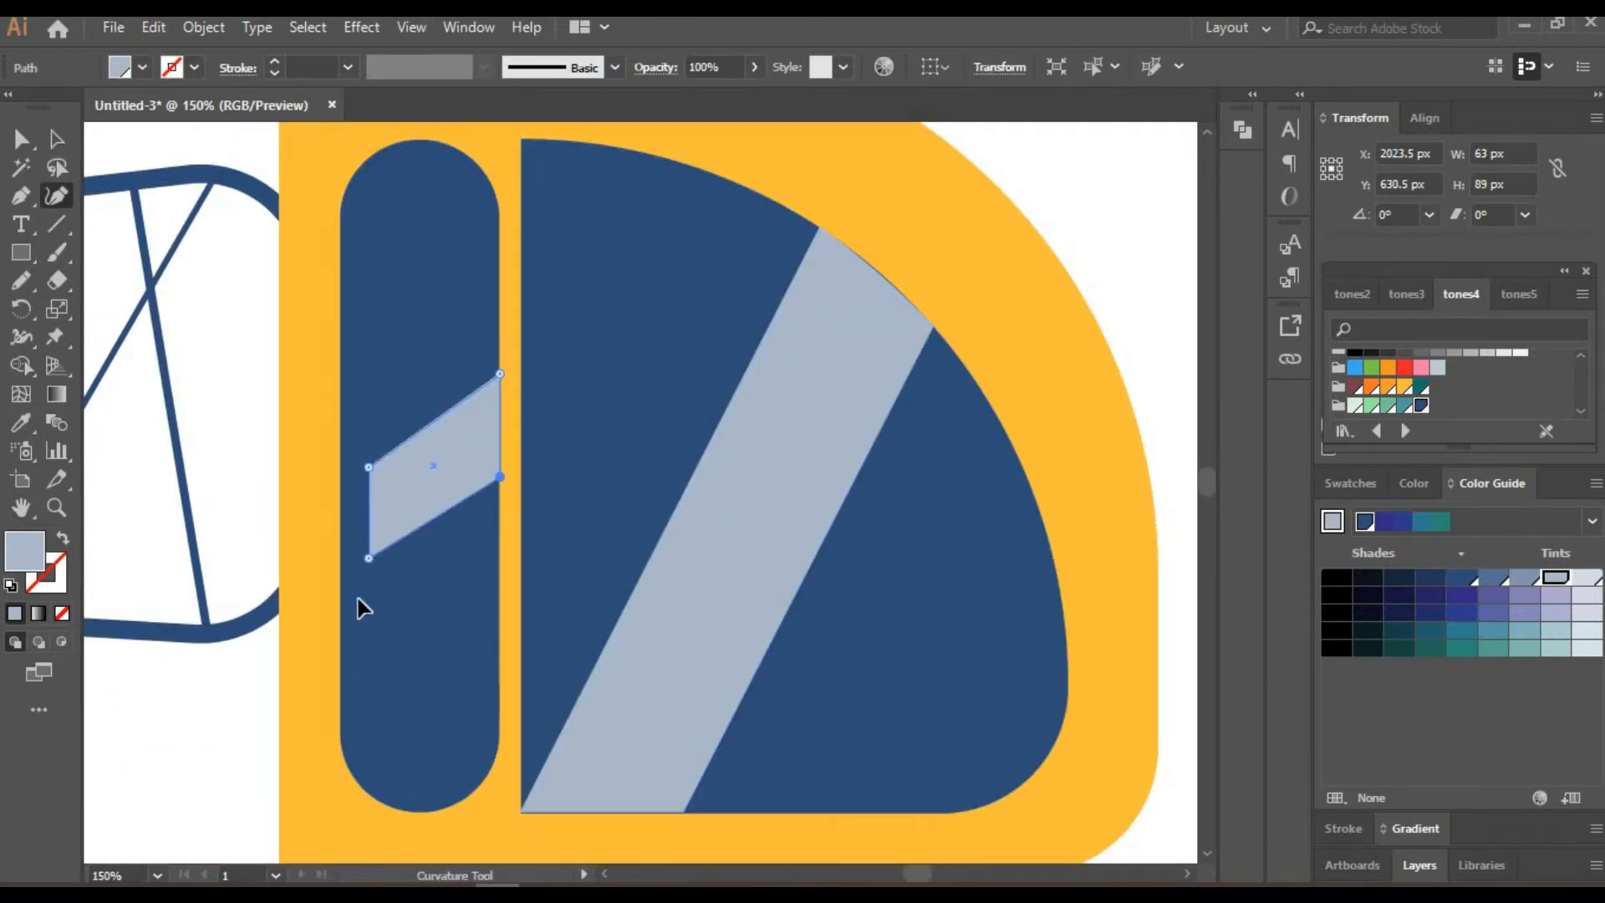
Stretch the parallelogram's corners across the full width of the rear window, making it 77 × 157 px.
left_click_drag(369, 557, 341, 698)
left_click_drag(500, 477, 500, 524)
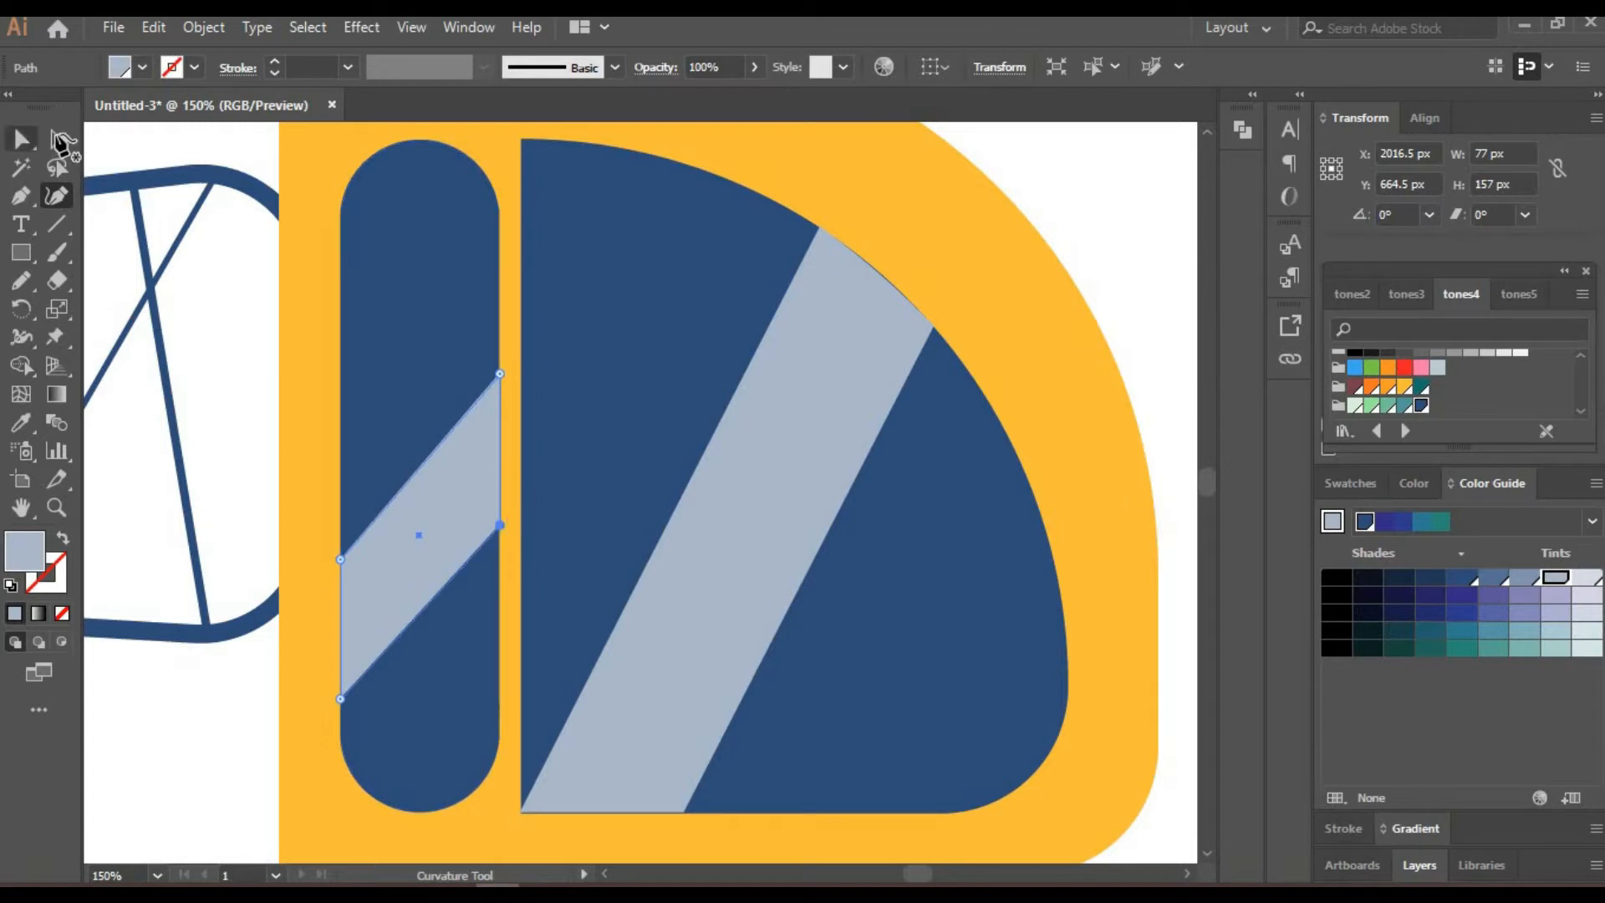
left_click(56, 142)
left_click(1079, 184)
Draw two dark blue vertical blocks with rounded corners behind the cabin, one tall and one shorter and narrower.
left_click(126, 873)
type("50")
key("Return")
left_click_drag(535, 711, 701, 701)
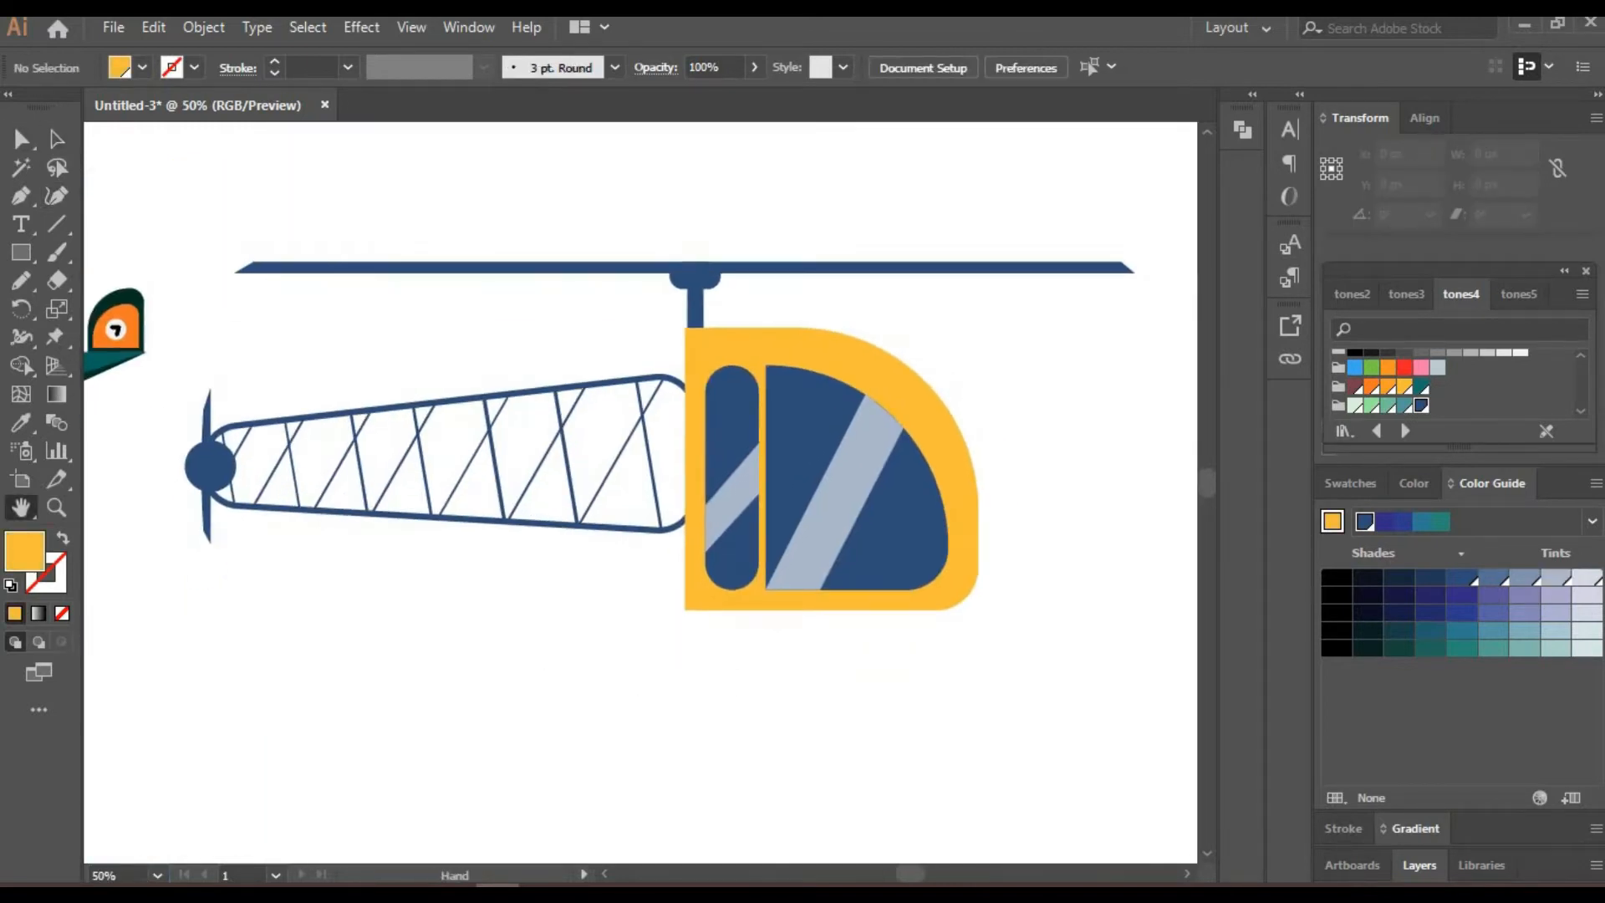
mouse_move(616, 484)
left_mouse_down()
mouse_move(642, 576)
mouse_move(640, 535)
mouse_move(675, 525)
mouse_move(652, 507)
mouse_move(665, 442)
left_mouse_up()
left_click(704, 501)
left_click(735, 501)
key("v")
left_click(57, 139)
left_click(672, 456)
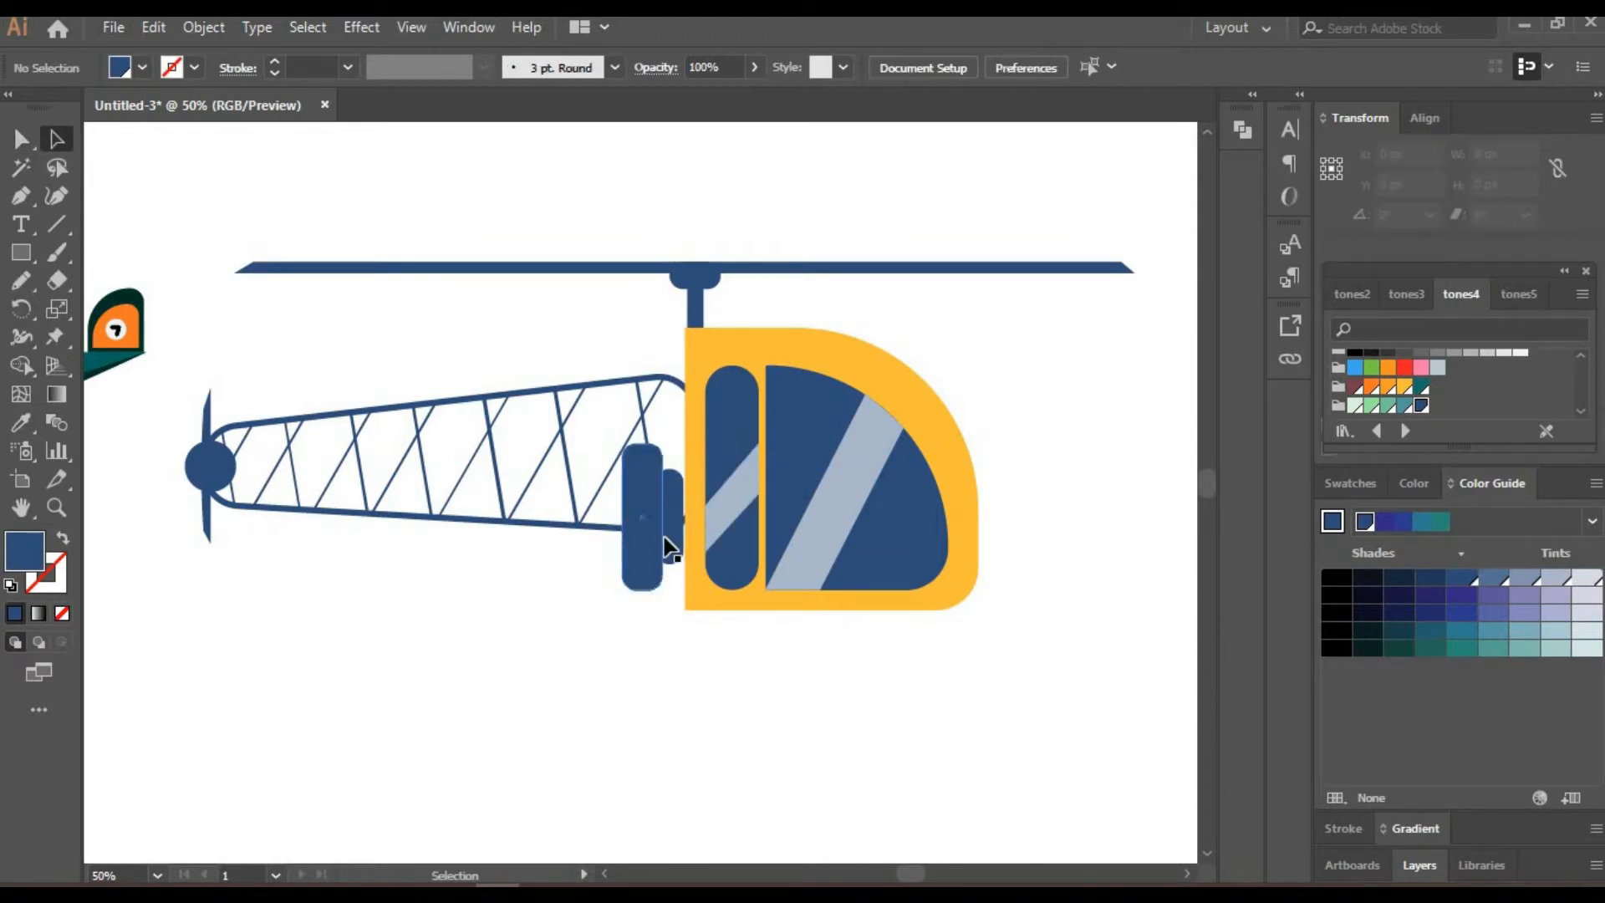
Place the tall block against the cabin's rear with the shorter one behind it, and send the tall block to the back.
mouse_move(676, 525)
left_mouse_down()
mouse_move(616, 533)
mouse_move(672, 526)
left_mouse_up()
left_click_drag(615, 523, 642, 522)
left_click(652, 618)
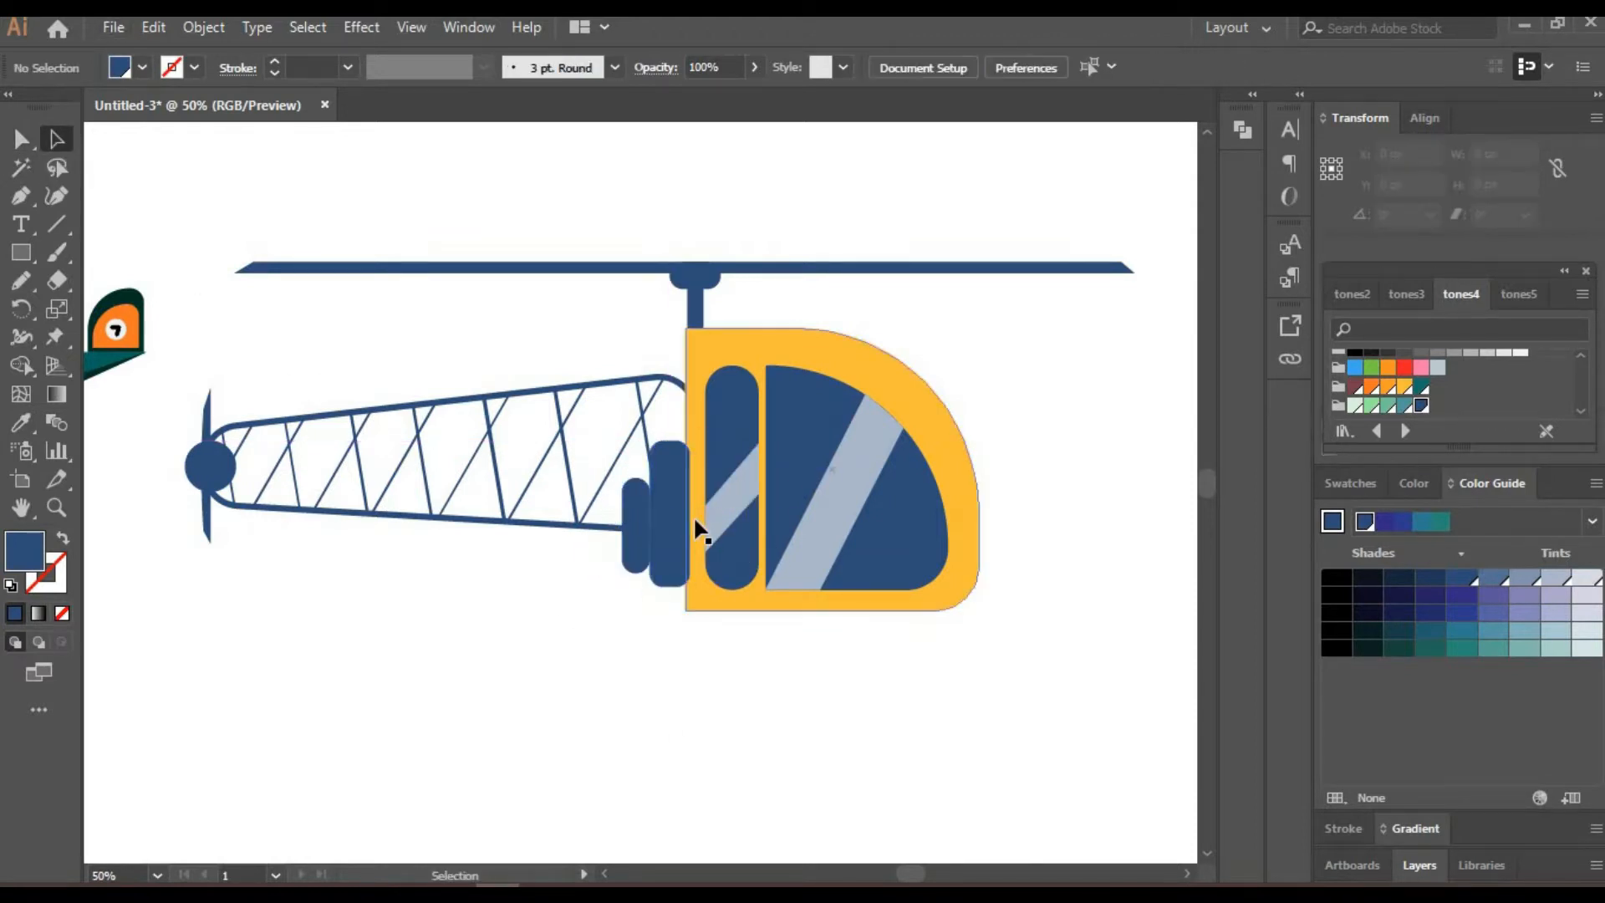
right_click(673, 519)
mouse_move(933, 402)
left_click(1015, 480)
left_click(1052, 444)
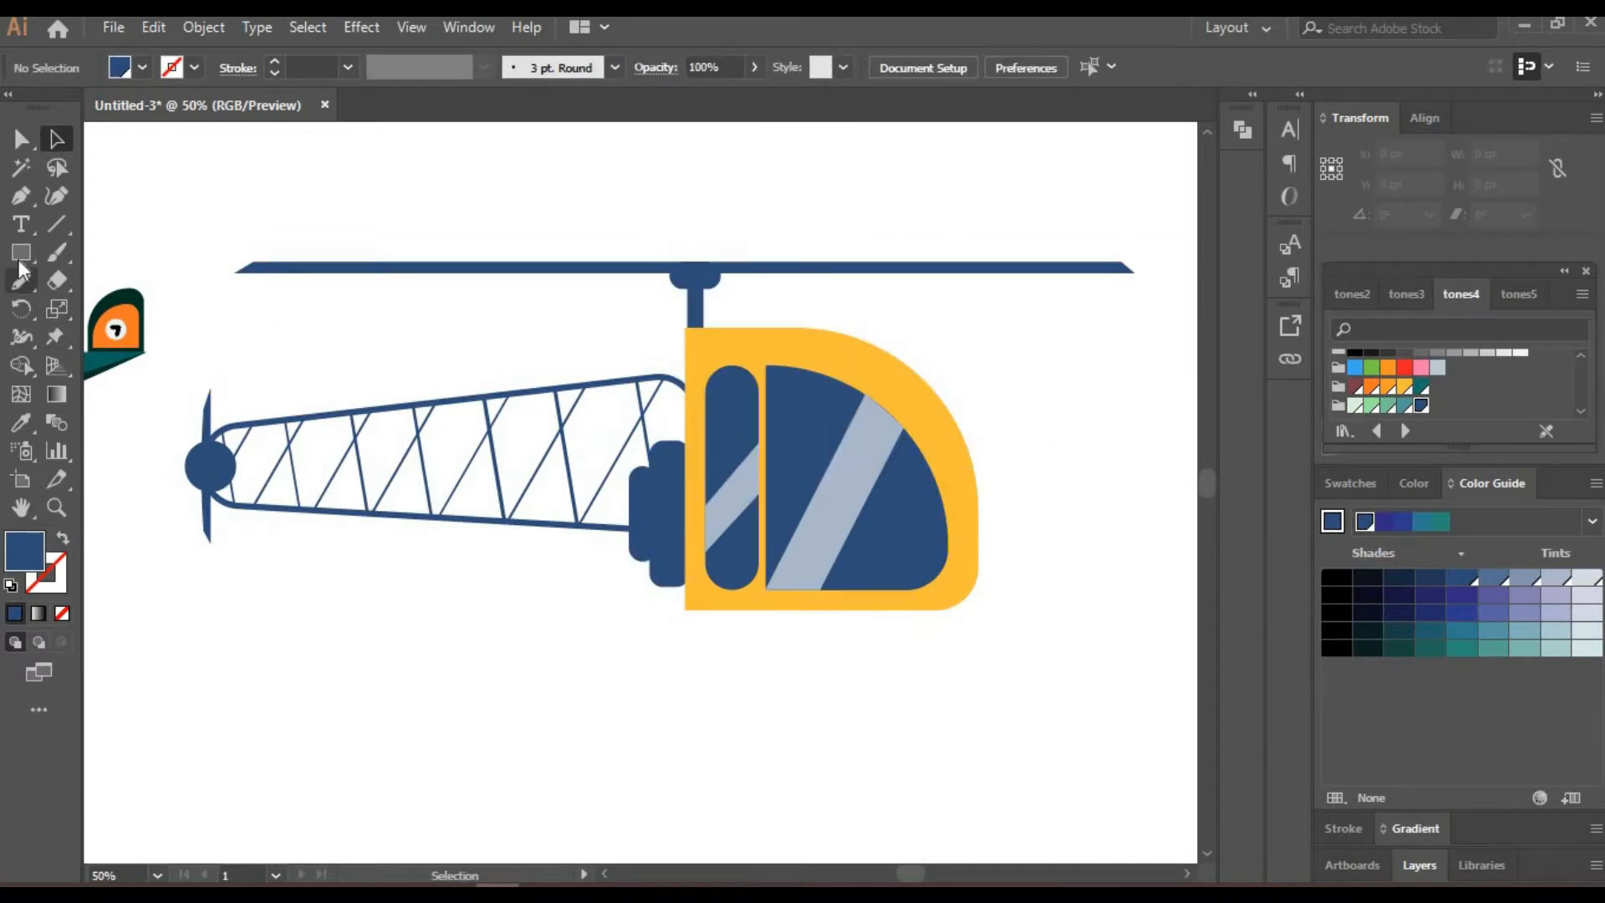
Add a 265 × 70 px fully rounded horizontal block under the boom beside the cabin, with a shorter copy overlapping above it.
left_click_drag(653, 571, 684, 583)
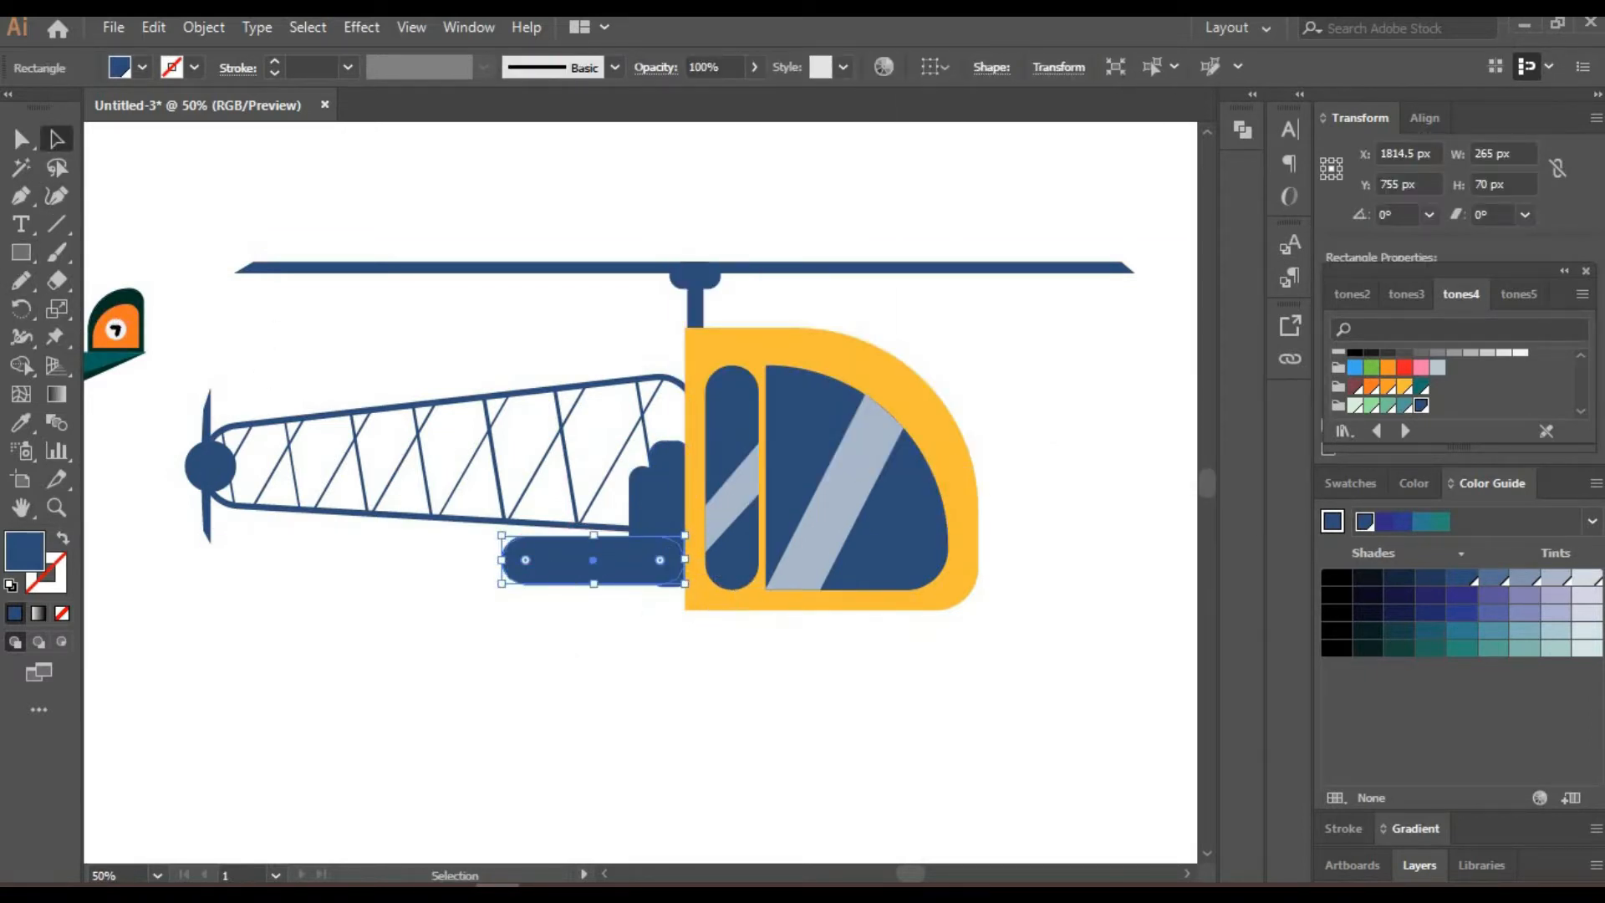
key("ctrl+shift+a")
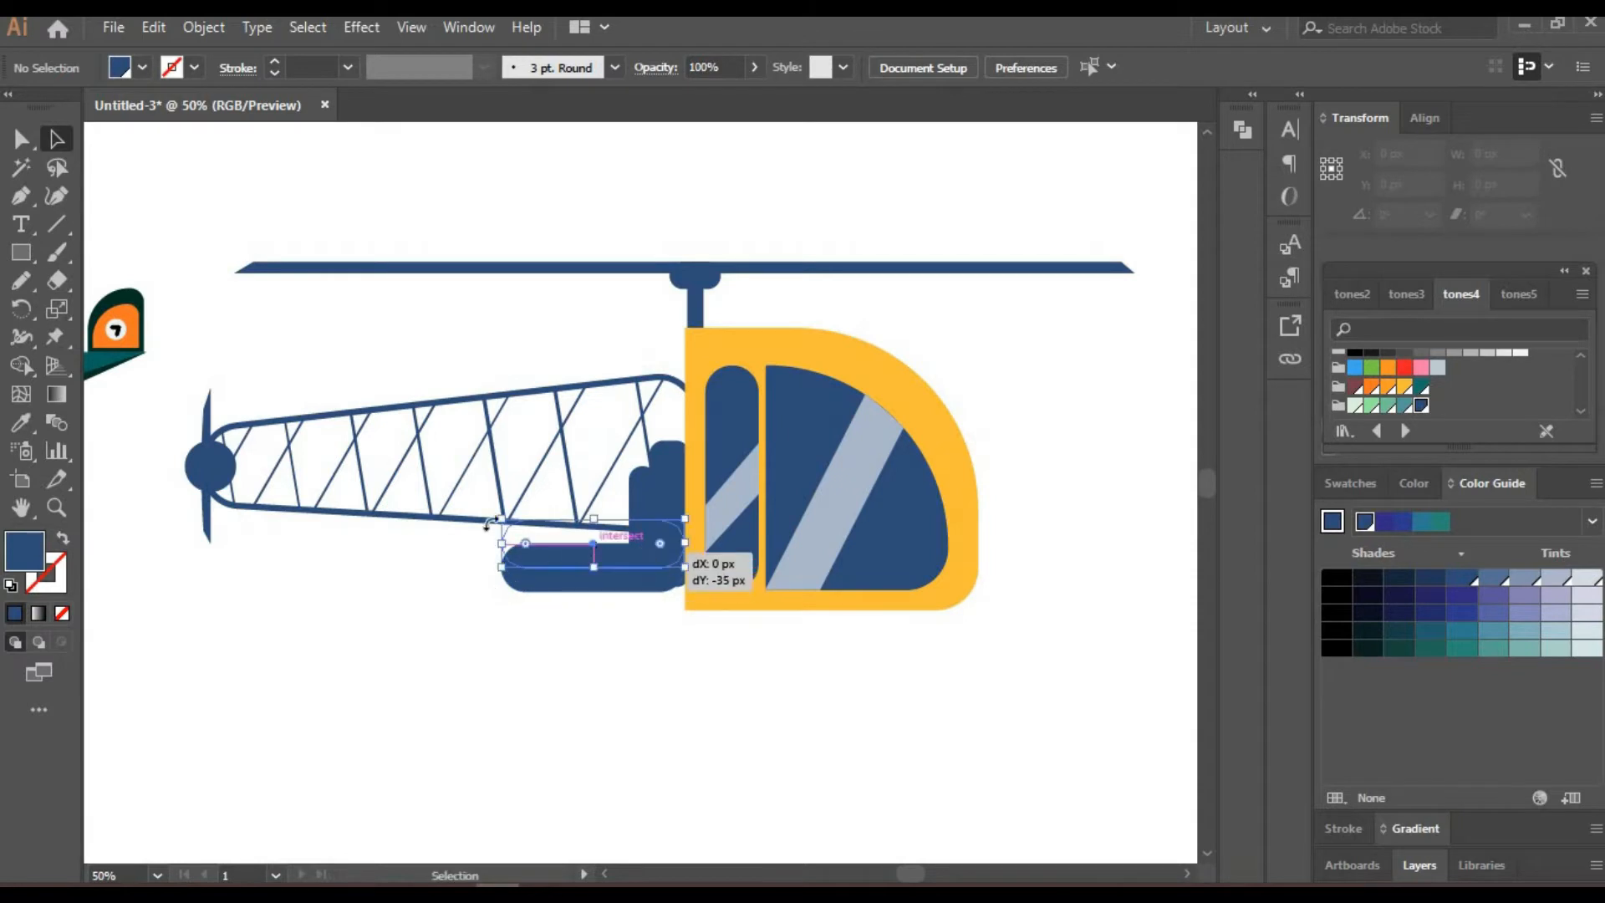
left_click_drag(501, 543, 545, 544)
left_click(630, 665)
Draw a slim dark blue landing strut with rounded ends below the rear window, rotated to 336.76°.
key("space")
left_click_drag(746, 756, 685, 656)
left_click(795, 380)
left_click(393, 308)
key("space")
left_click_drag(814, 630, 700, 579)
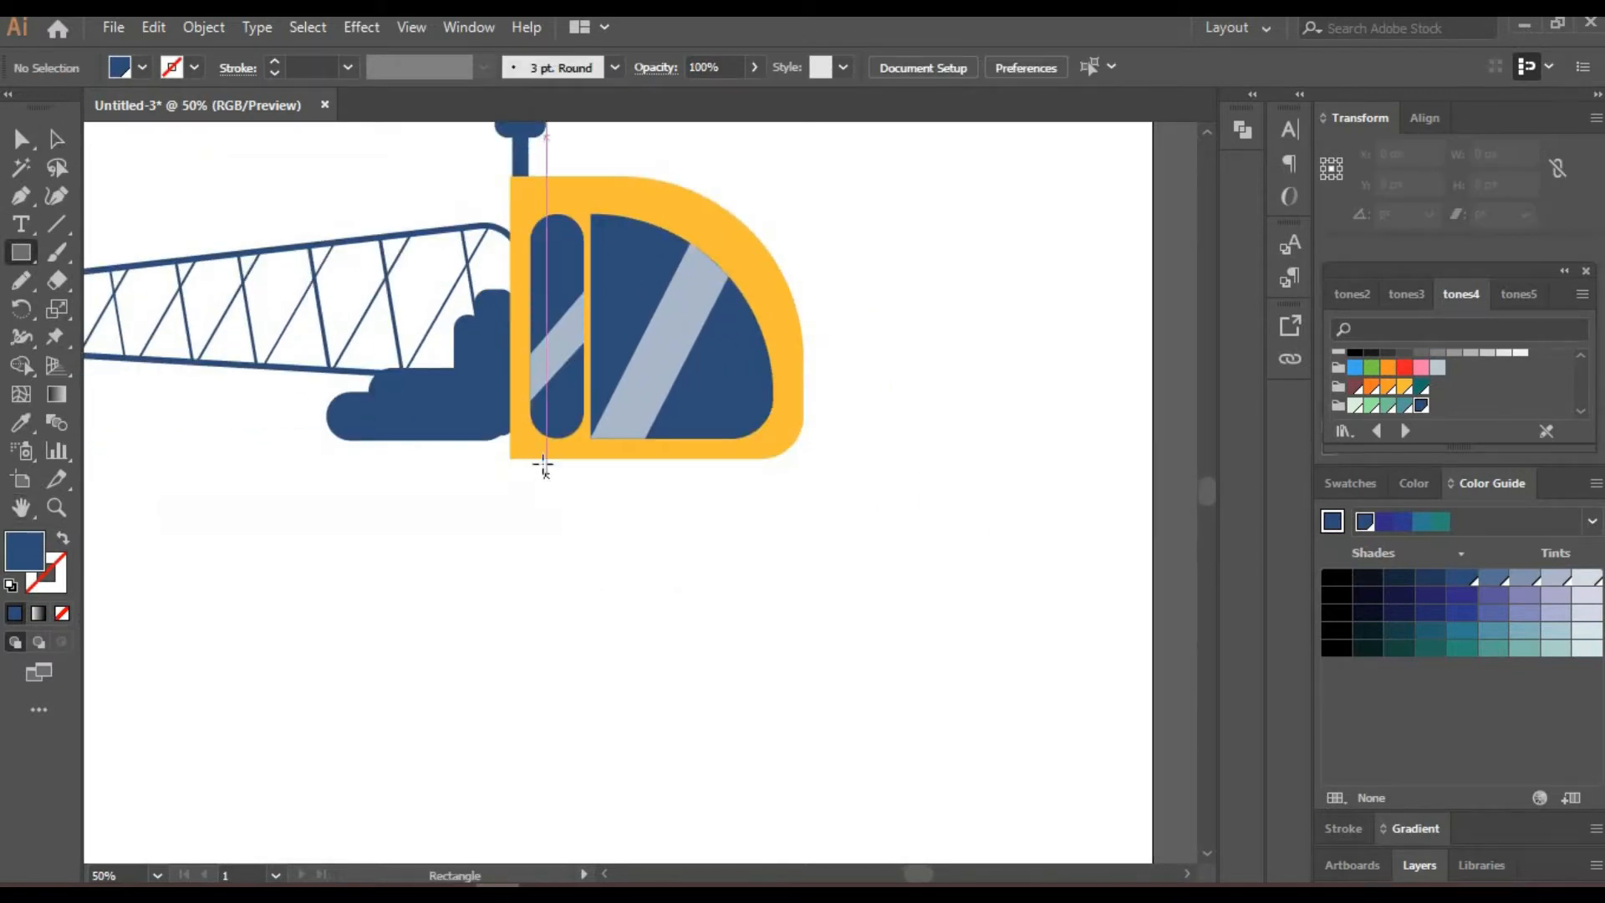
left_click_drag(559, 567, 558, 566)
key("a")
left_click_drag(562, 456, 586, 465)
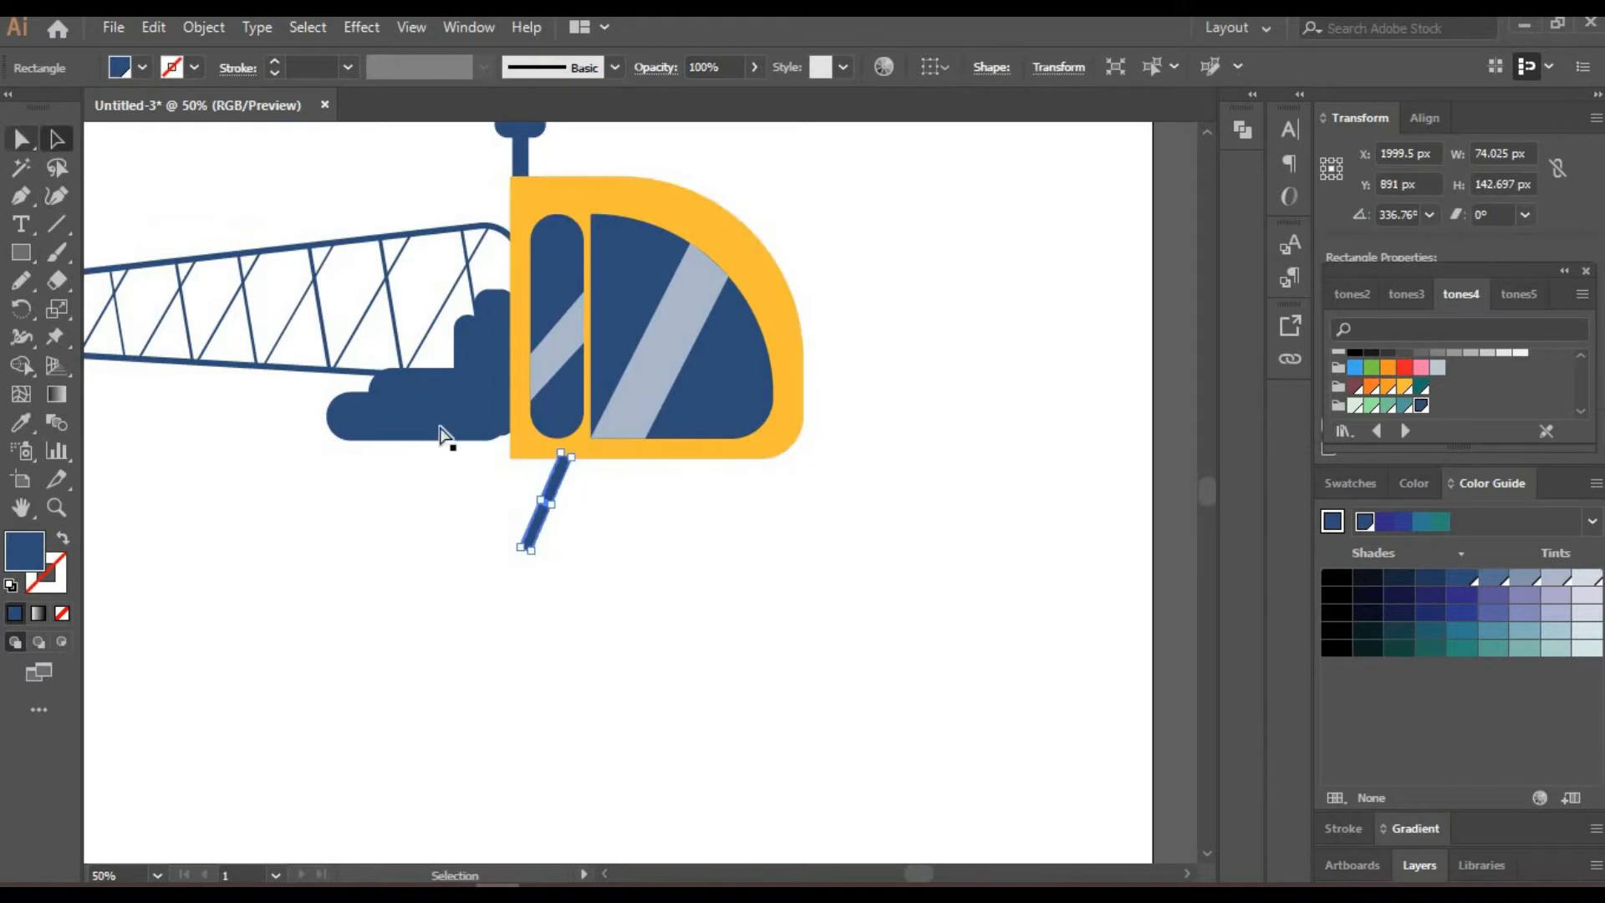
left_click(606, 563)
Create a mirrored copy of the landing strut farther forward under the cabin.
right_click(549, 500)
left_click(416, 401)
right_click(550, 501)
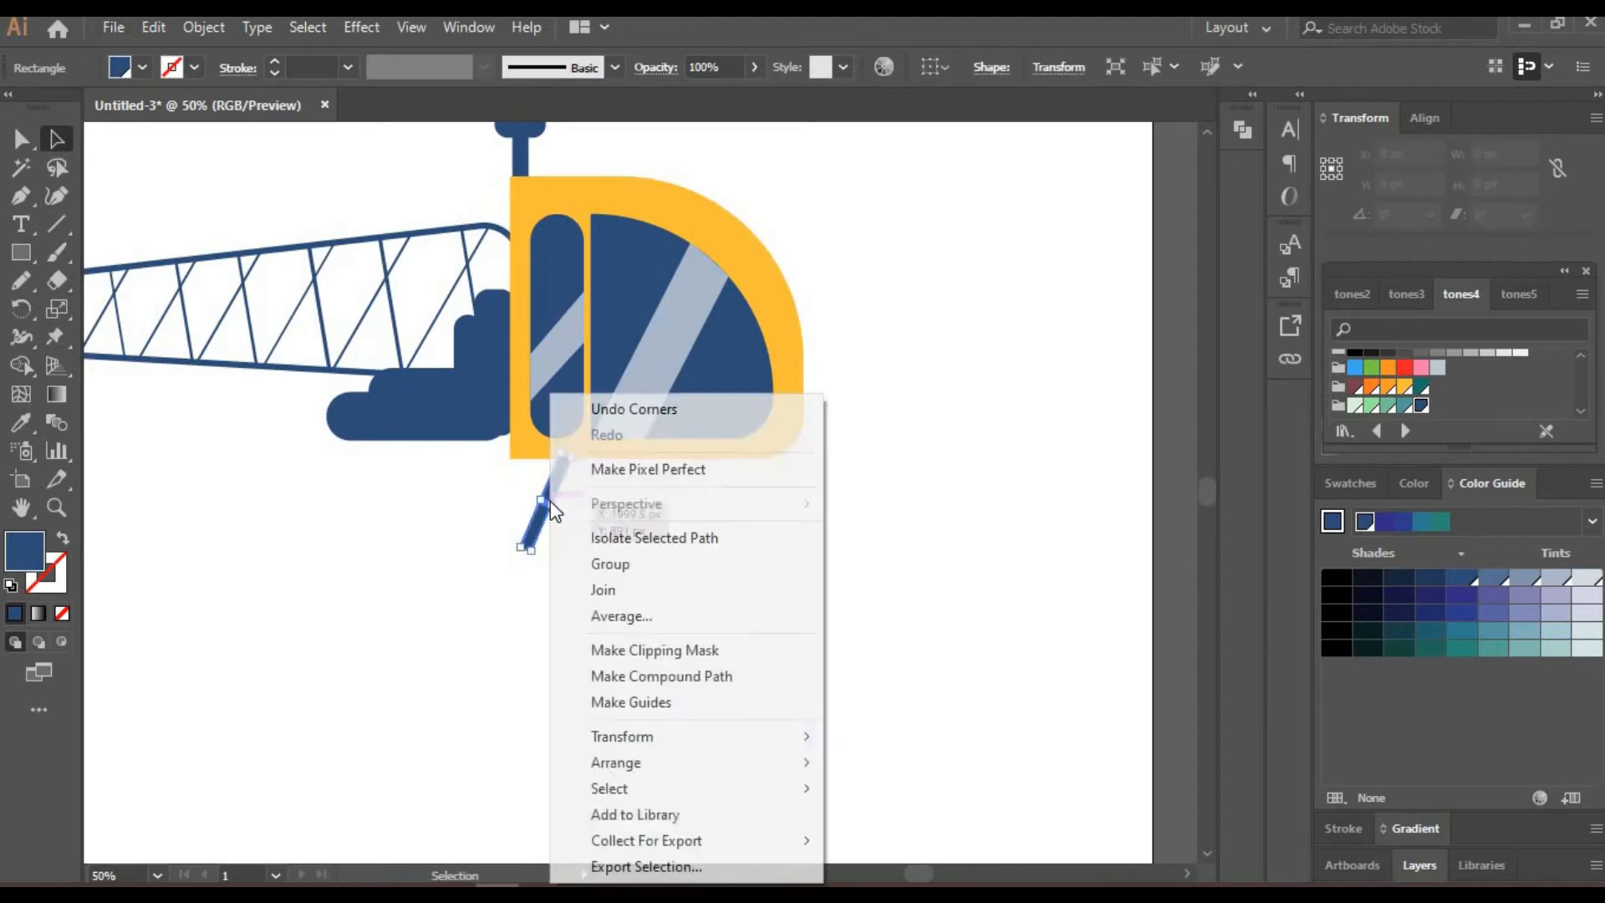
mouse_move(622, 736)
left_click(869, 615)
left_click(699, 607)
Draw a 570 × 26 px horizontal skid bar across the struts' lower ends and send both struts to the back.
left_click_drag(553, 530, 841, 560)
left_click(619, 523)
left_click(540, 507)
left_click(689, 512, "shift")
right_click(691, 519)
mouse_move(803, 387)
left_click(1011, 470)
key("a")
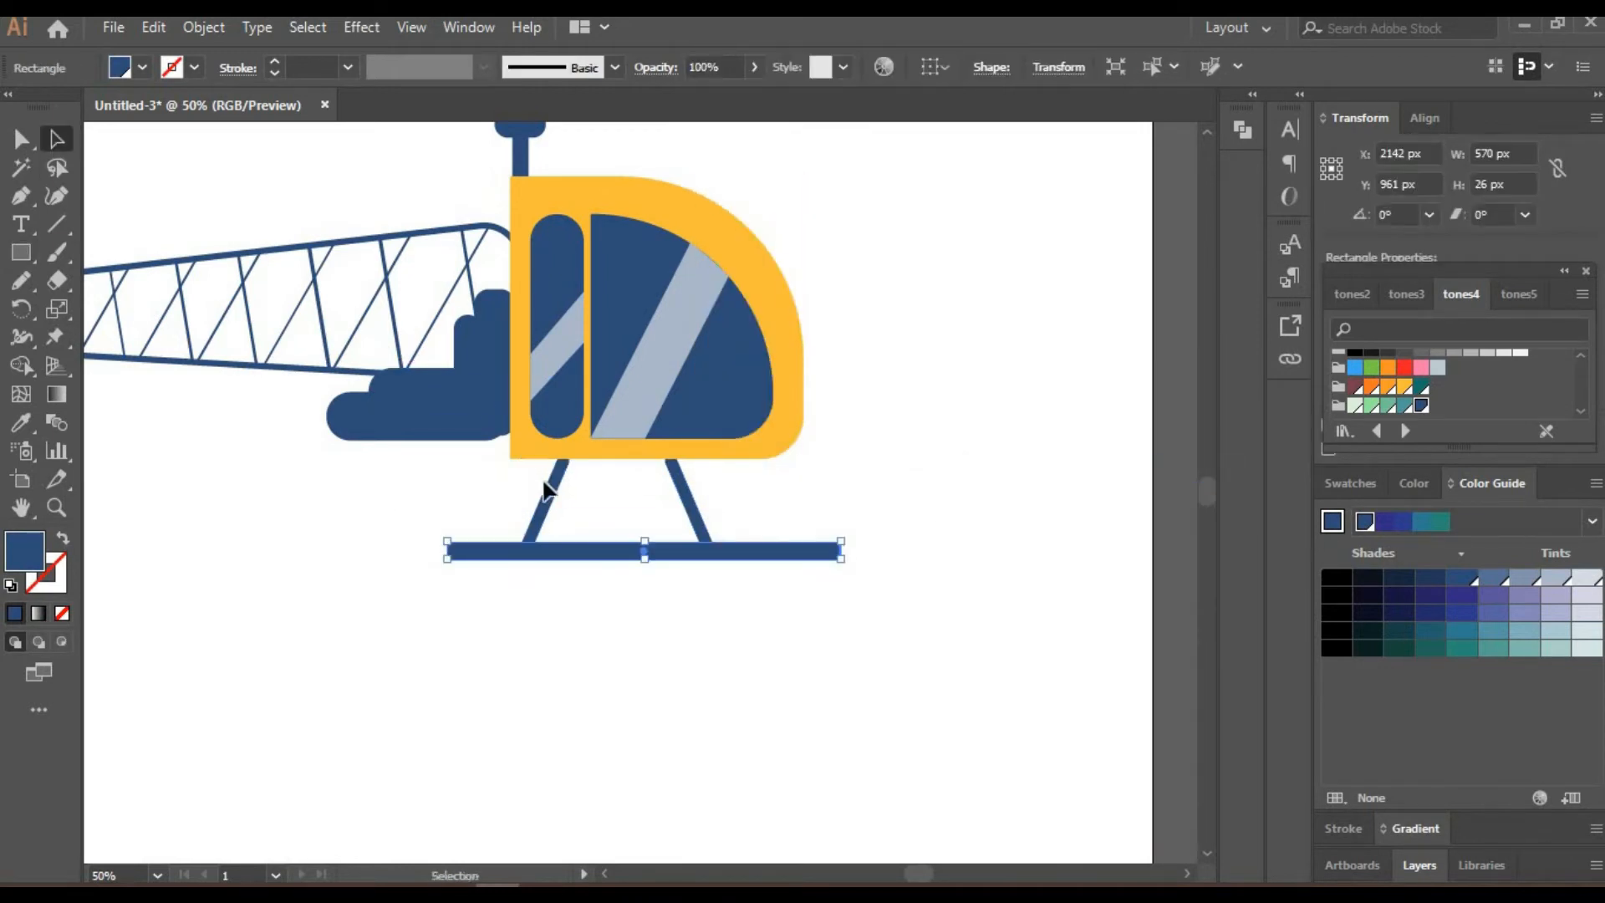
Shift the skid bar with rounded ends toward the tail and fill it with the palest blue-grey tint.
left_click_drag(554, 552, 535, 573)
left_click(612, 570)
left_click(619, 552)
left_click(1586, 577)
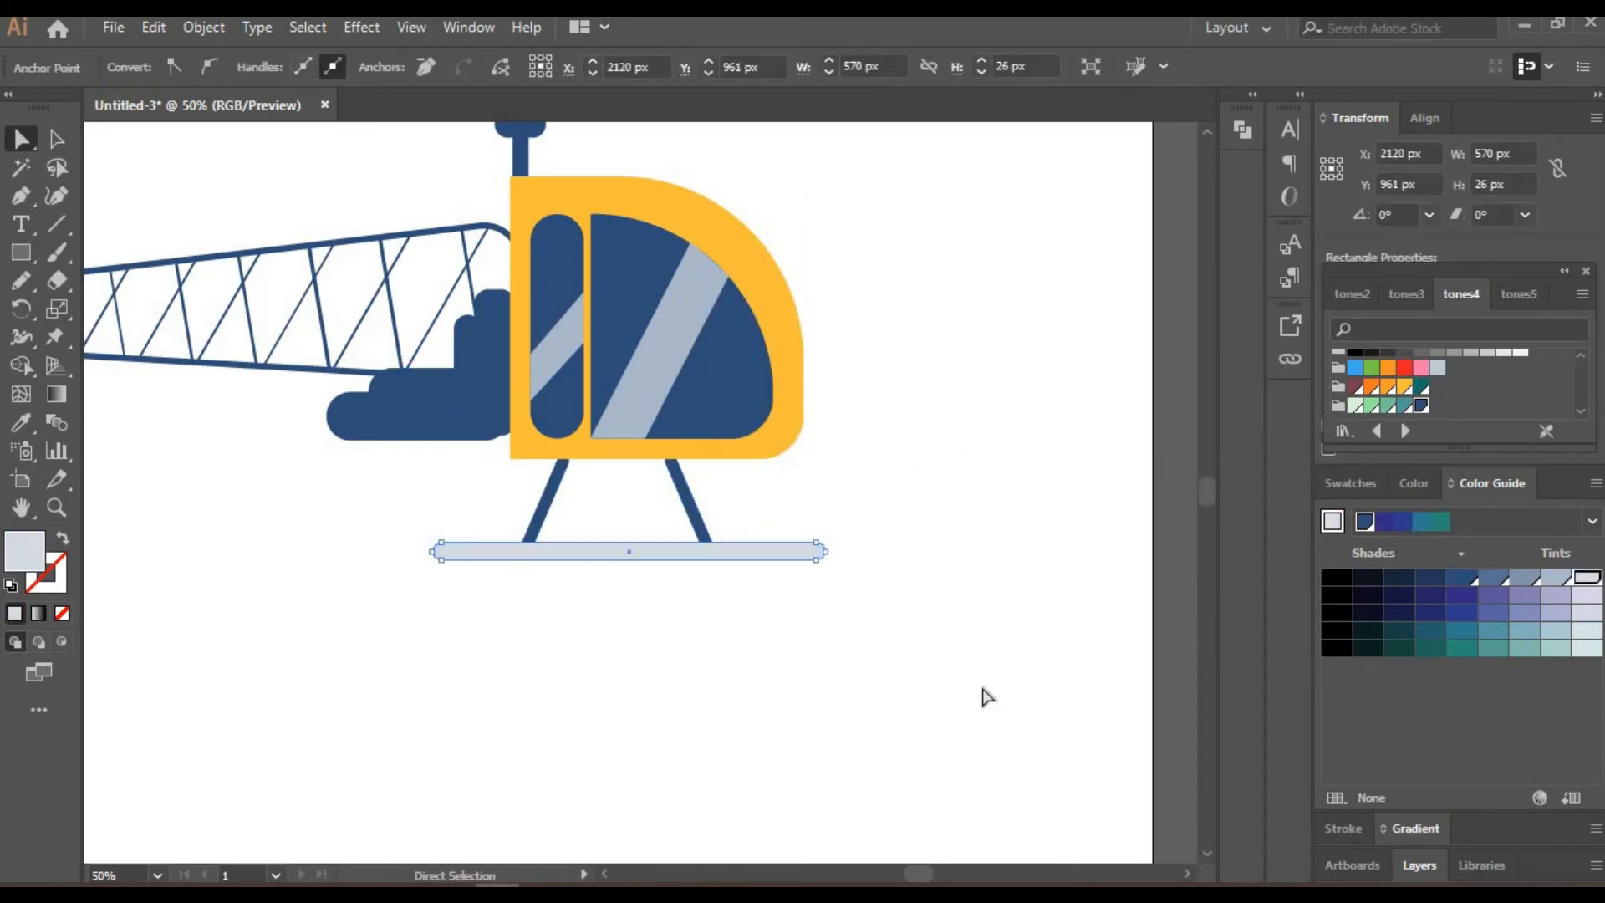
left_click(985, 696)
Draw a short rounded tip piece, about 29 × 45 px, tilted to 23.24°, rising from the skid's rear end.
left_click(753, 551)
left_click(516, 568)
type("150")
key("Return")
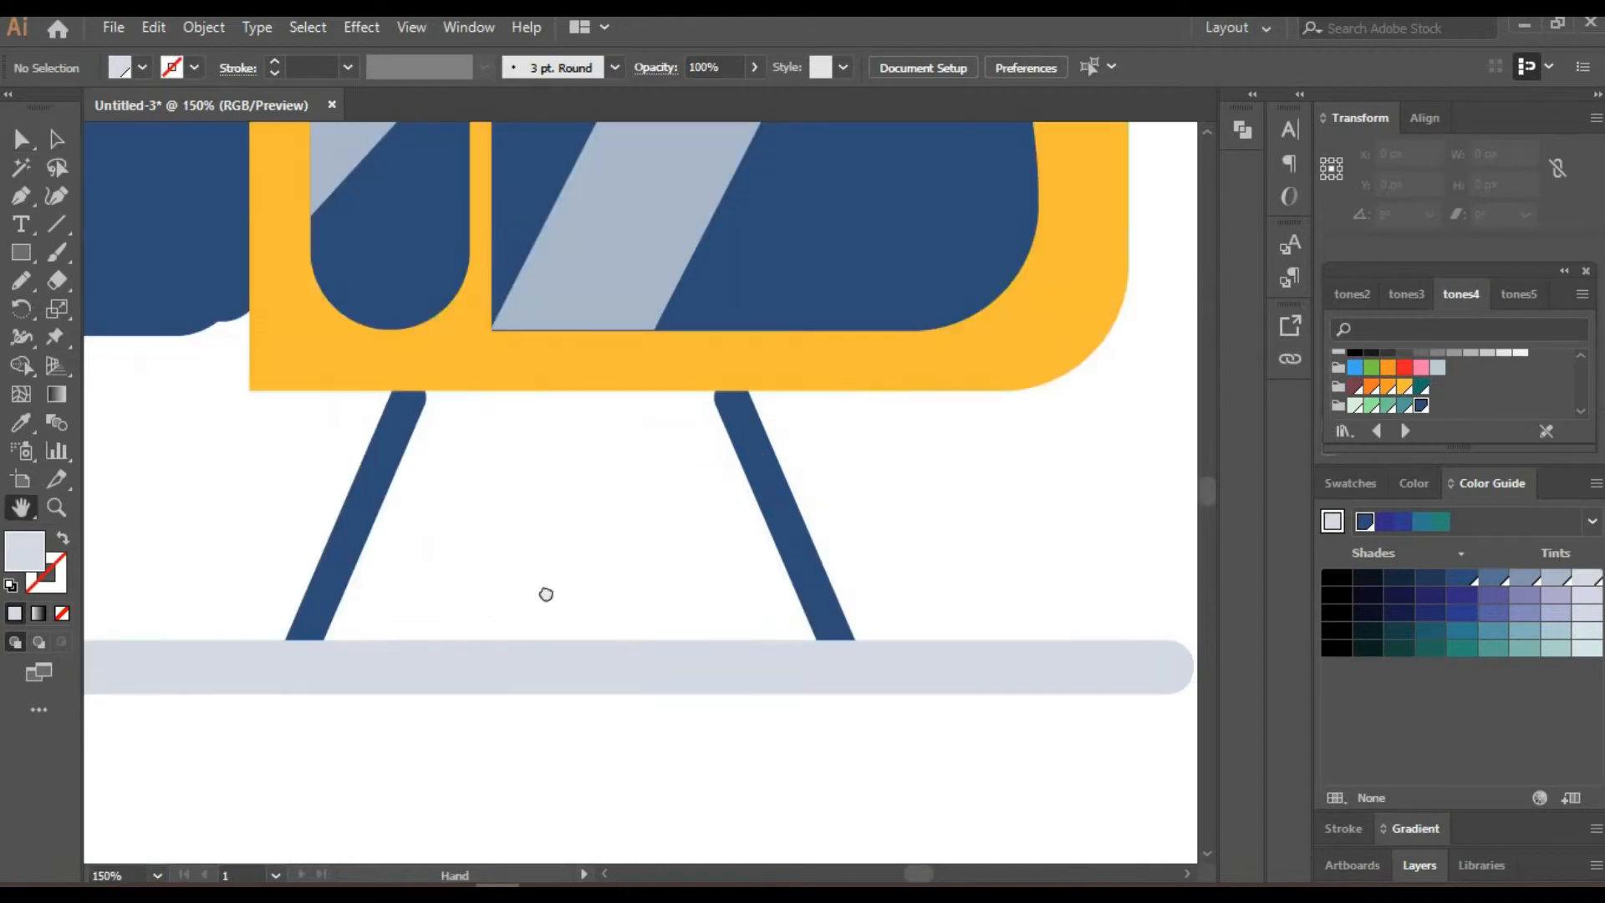
key("m")
key("v")
left_click_drag(302, 495, 311, 462)
left_click_drag(313, 528, 290, 542)
key("ctrl+shift+a")
Create a mirrored copy of the rounded skid tip and place it at the skid's front end.
right_click(302, 536)
mouse_move(436, 391)
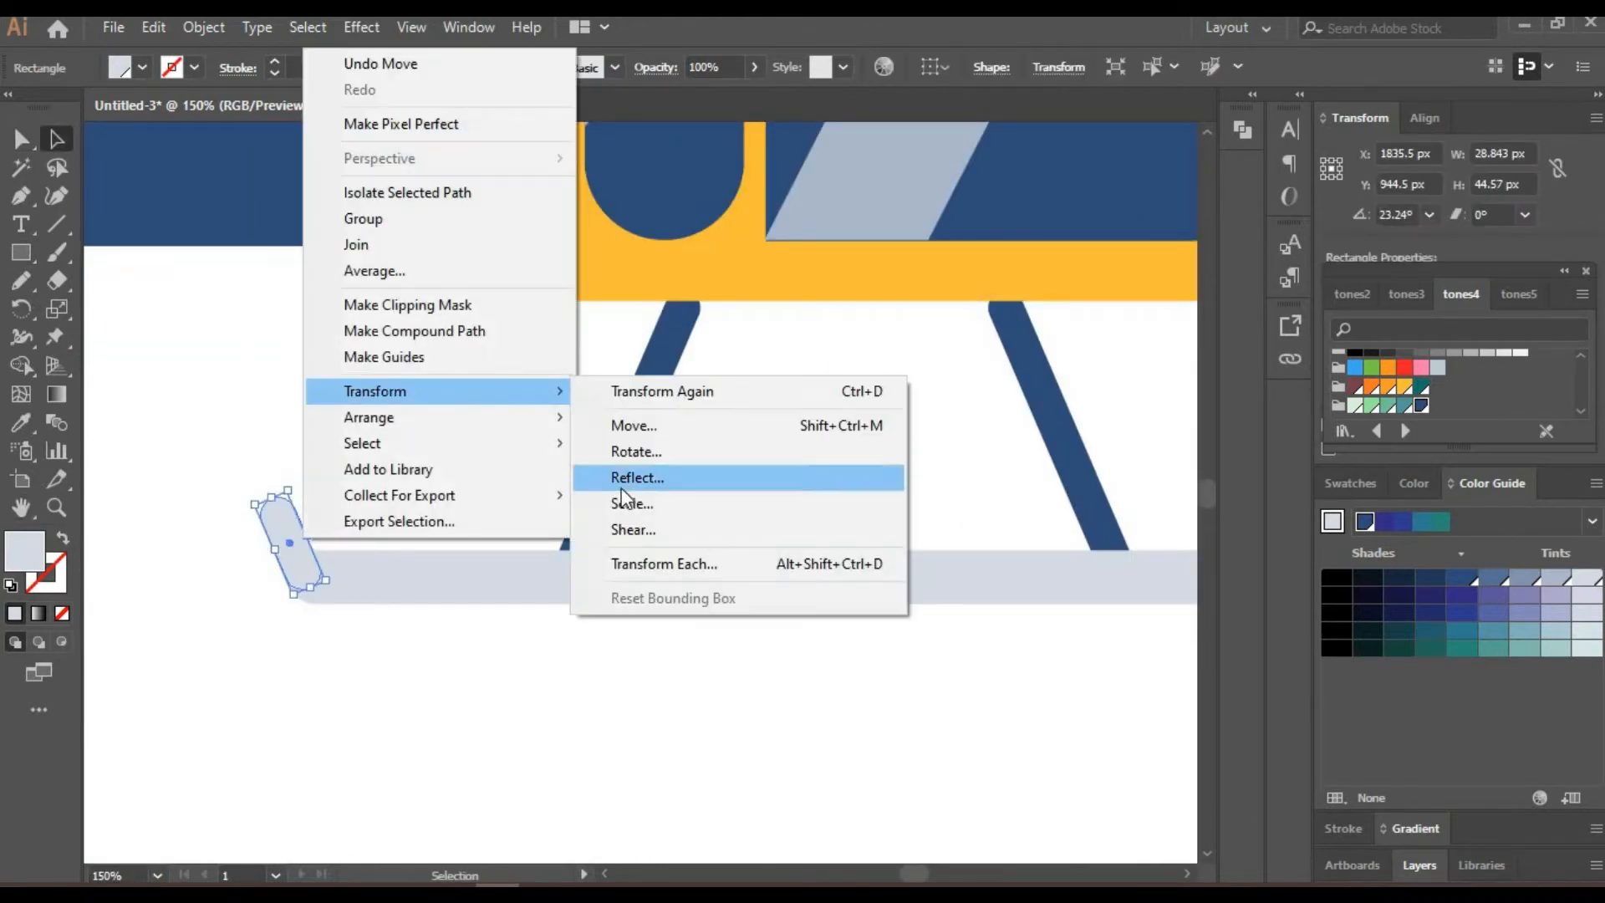
left_click(623, 480)
left_click(821, 644)
left_click_drag(821, 684, 649, 699)
left_click_drag(144, 539, 724, 521)
left_click_drag(724, 521, 385, 545)
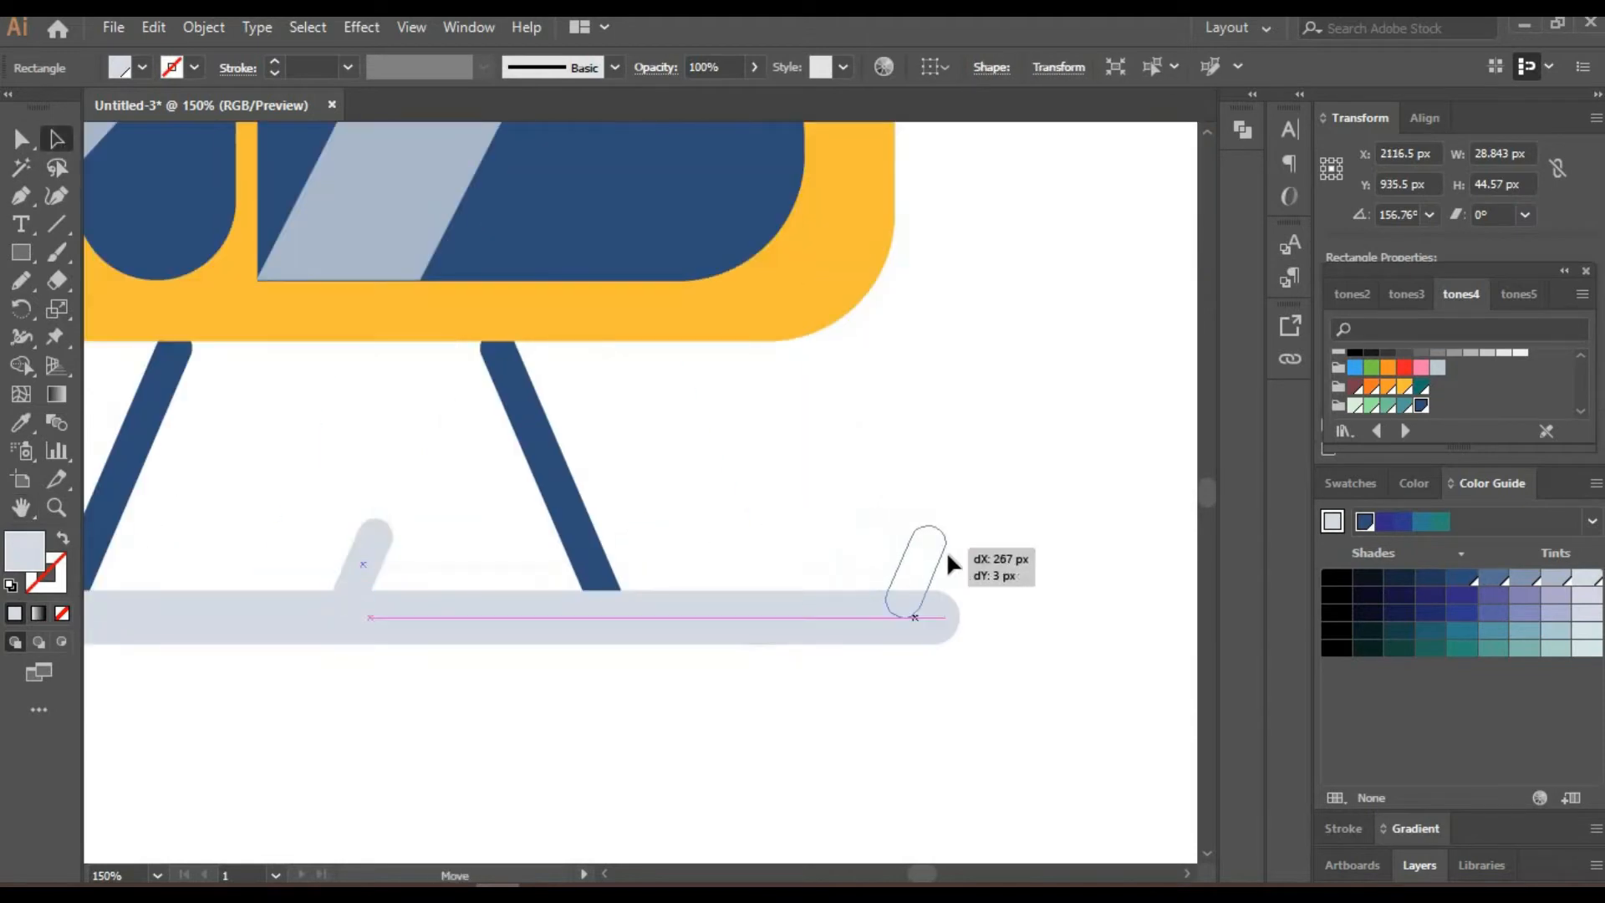
left_click_drag(946, 550, 984, 571)
key("ctrl+shift+a")
Add a slightly offset copy on the rear landing strut and fill it with a lighter blue tint.
left_click(134, 871)
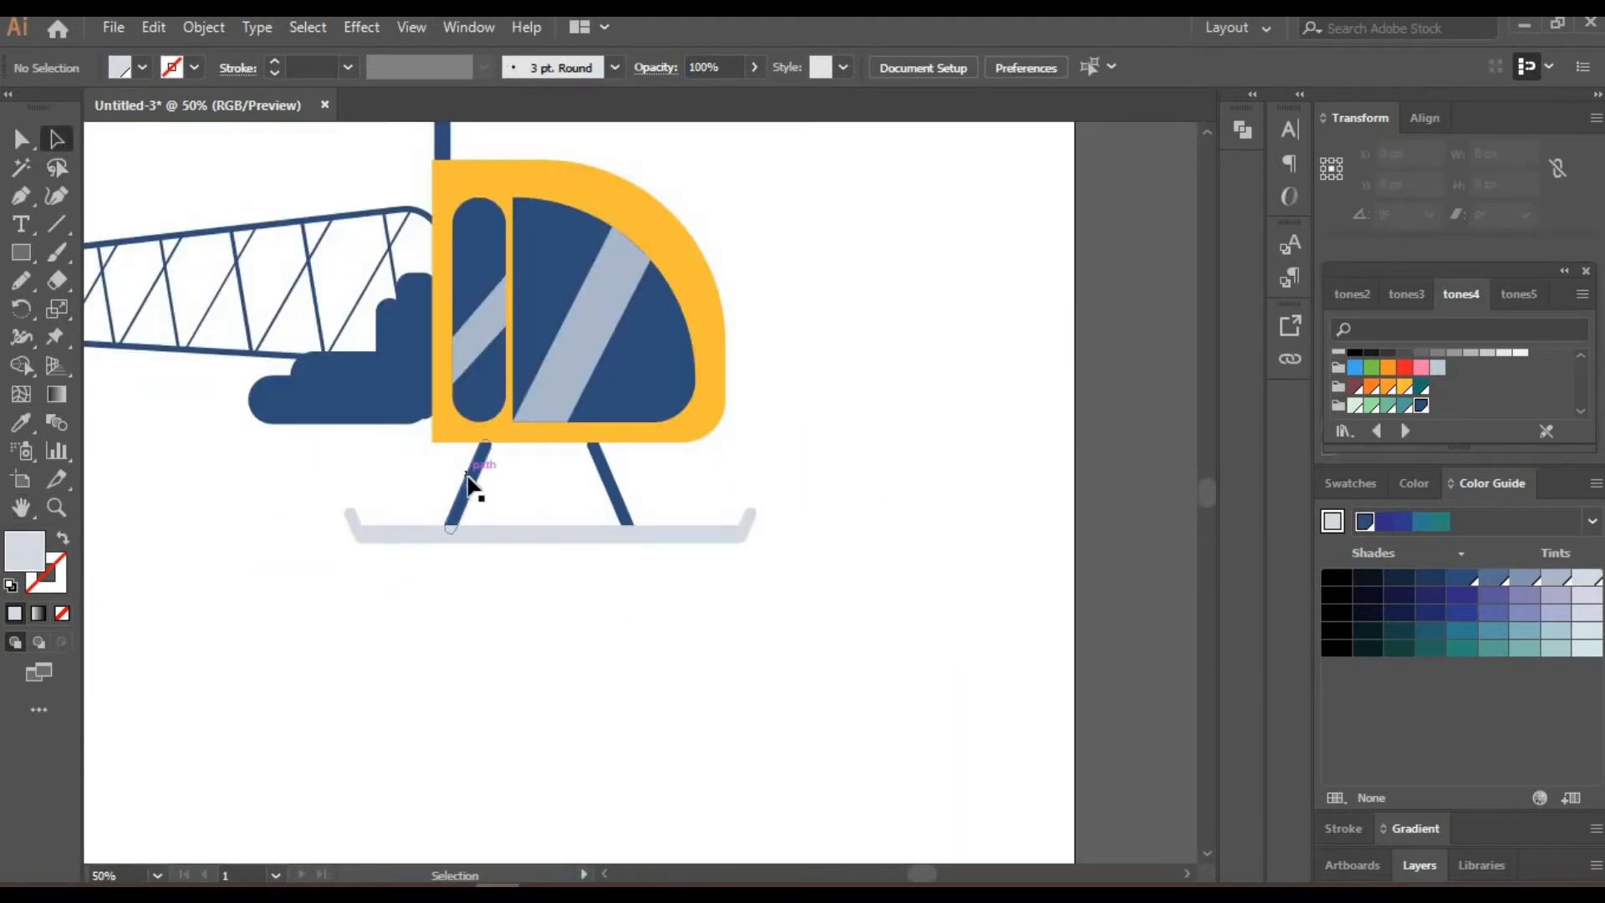
left_click(469, 484)
left_click(1467, 575)
left_click(892, 481)
left_click(477, 489)
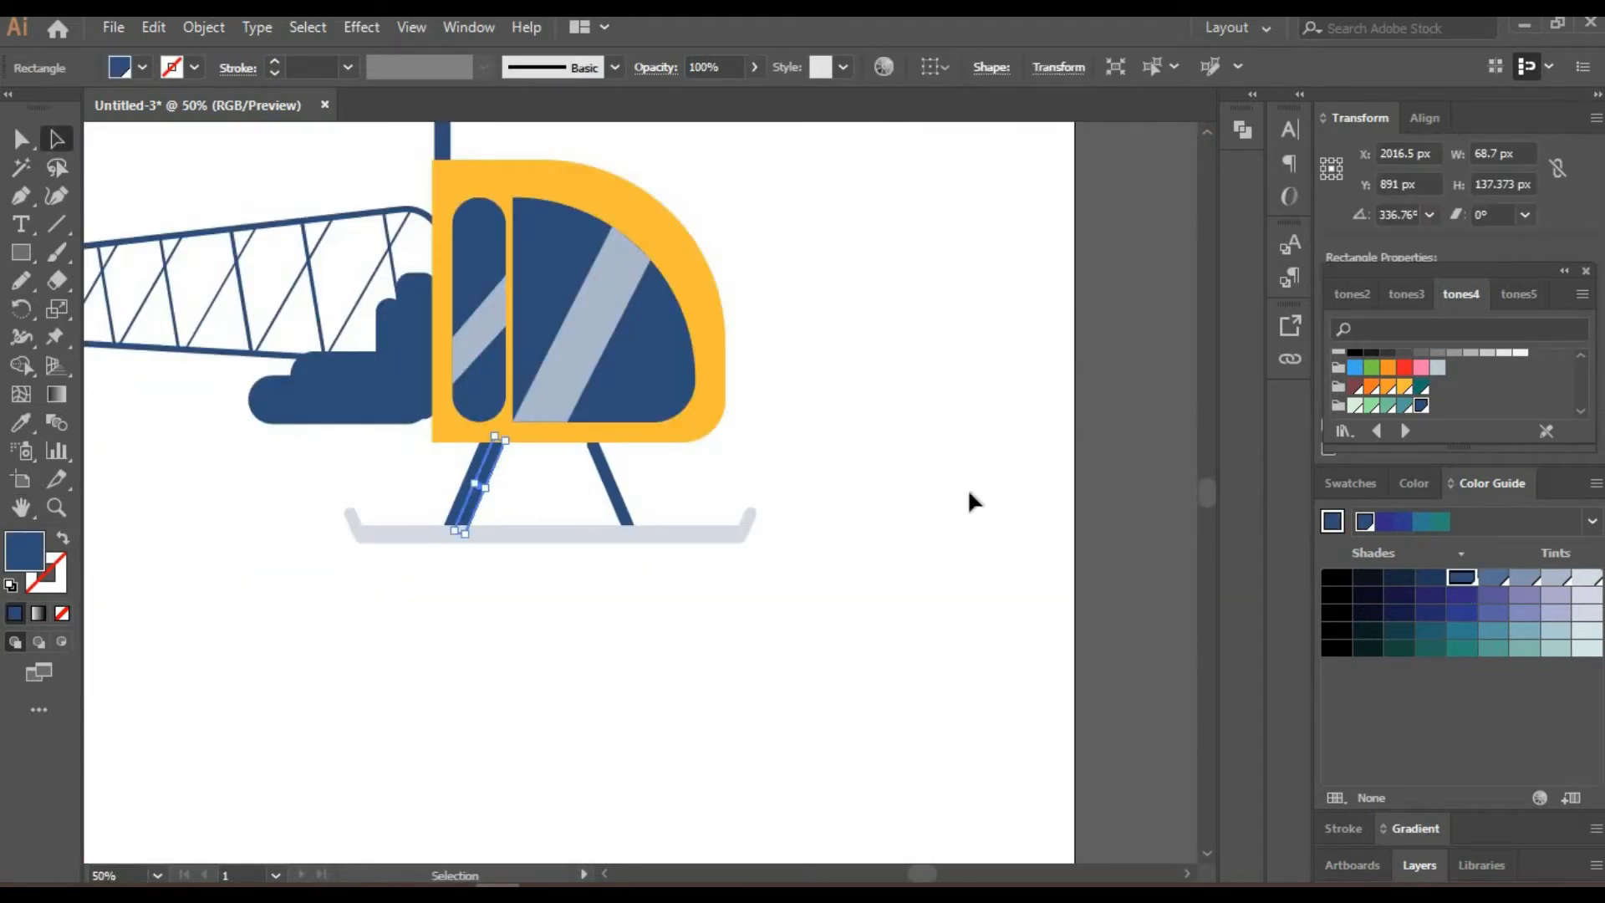
left_click(968, 495)
left_click(477, 489)
left_click(1524, 577)
left_click(937, 354)
left_click(477, 489)
left_click(1493, 577)
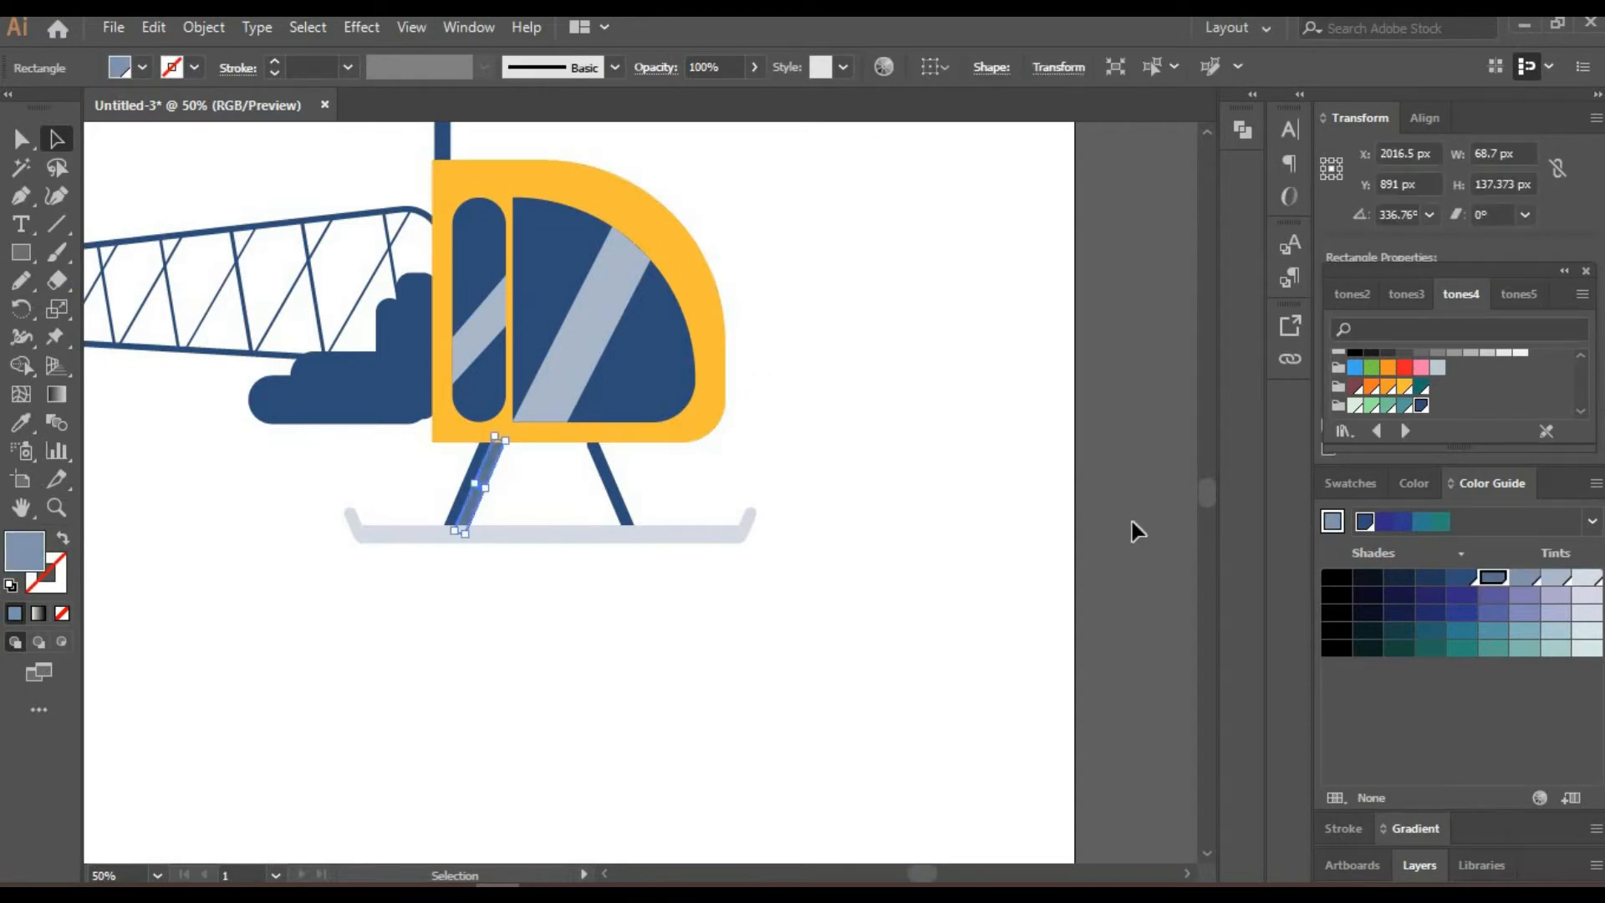
left_click(969, 501)
Add a matching lighter blue offset copy on the front landing strut.
left_click_drag(617, 485, 605, 485)
left_click(1493, 577)
left_click(948, 368)
Fill the two smaller inner engine blocks behind the cabin with a very dark indigo shade.
key("h")
left_click_drag(92, 407, 301, 616)
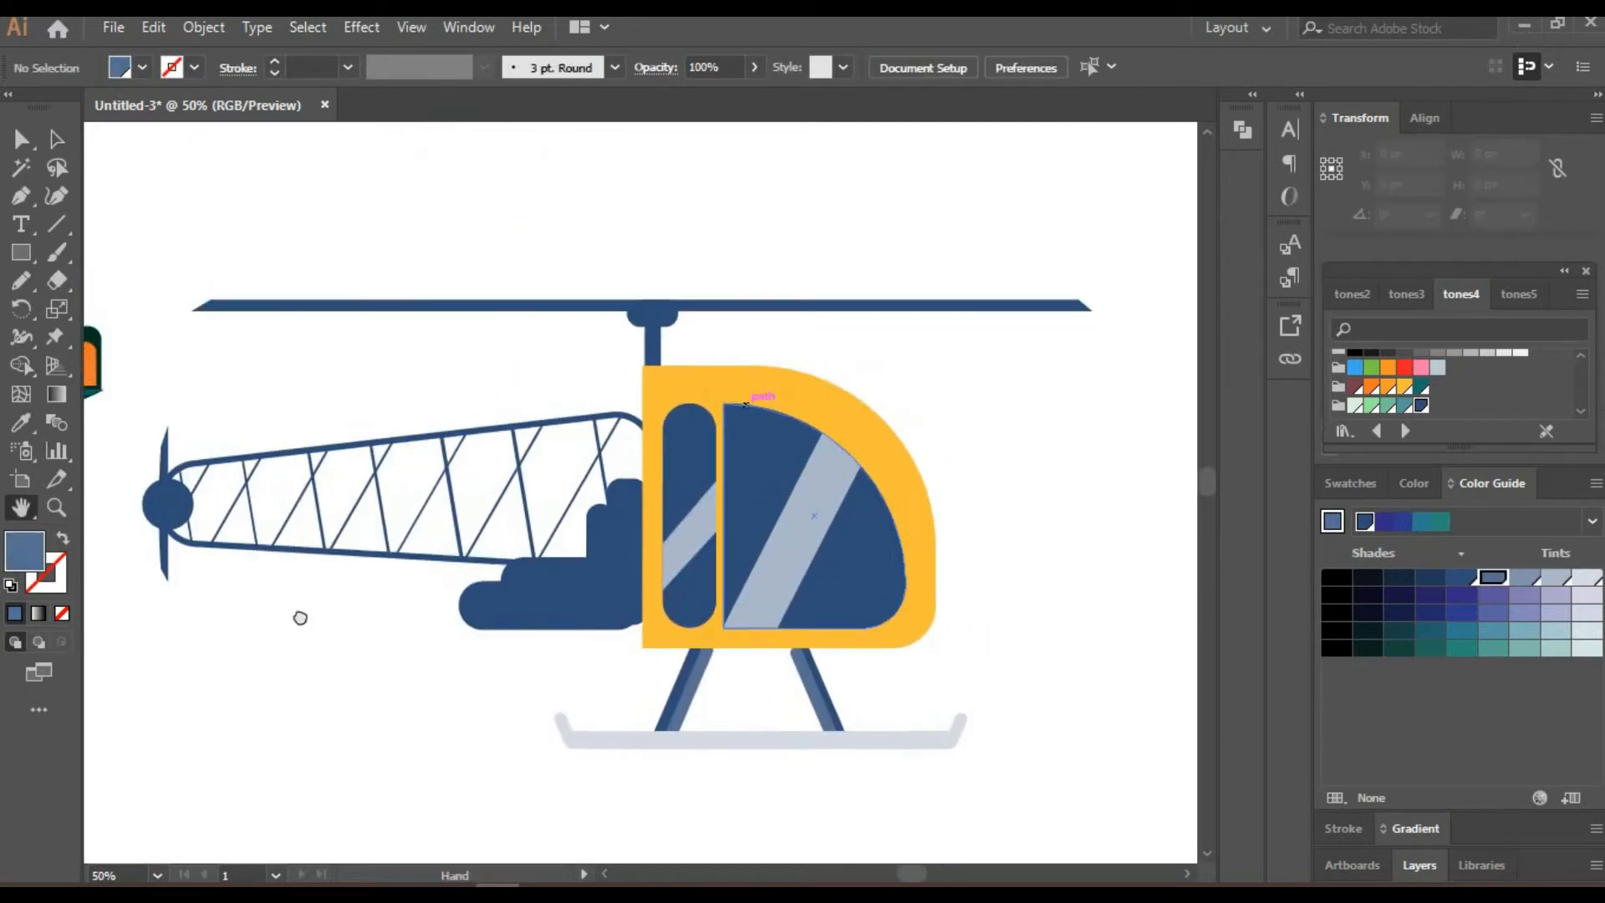
left_click_drag(450, 716, 458, 681)
scroll(945, 338, "down", 2)
type("50")
key("Return")
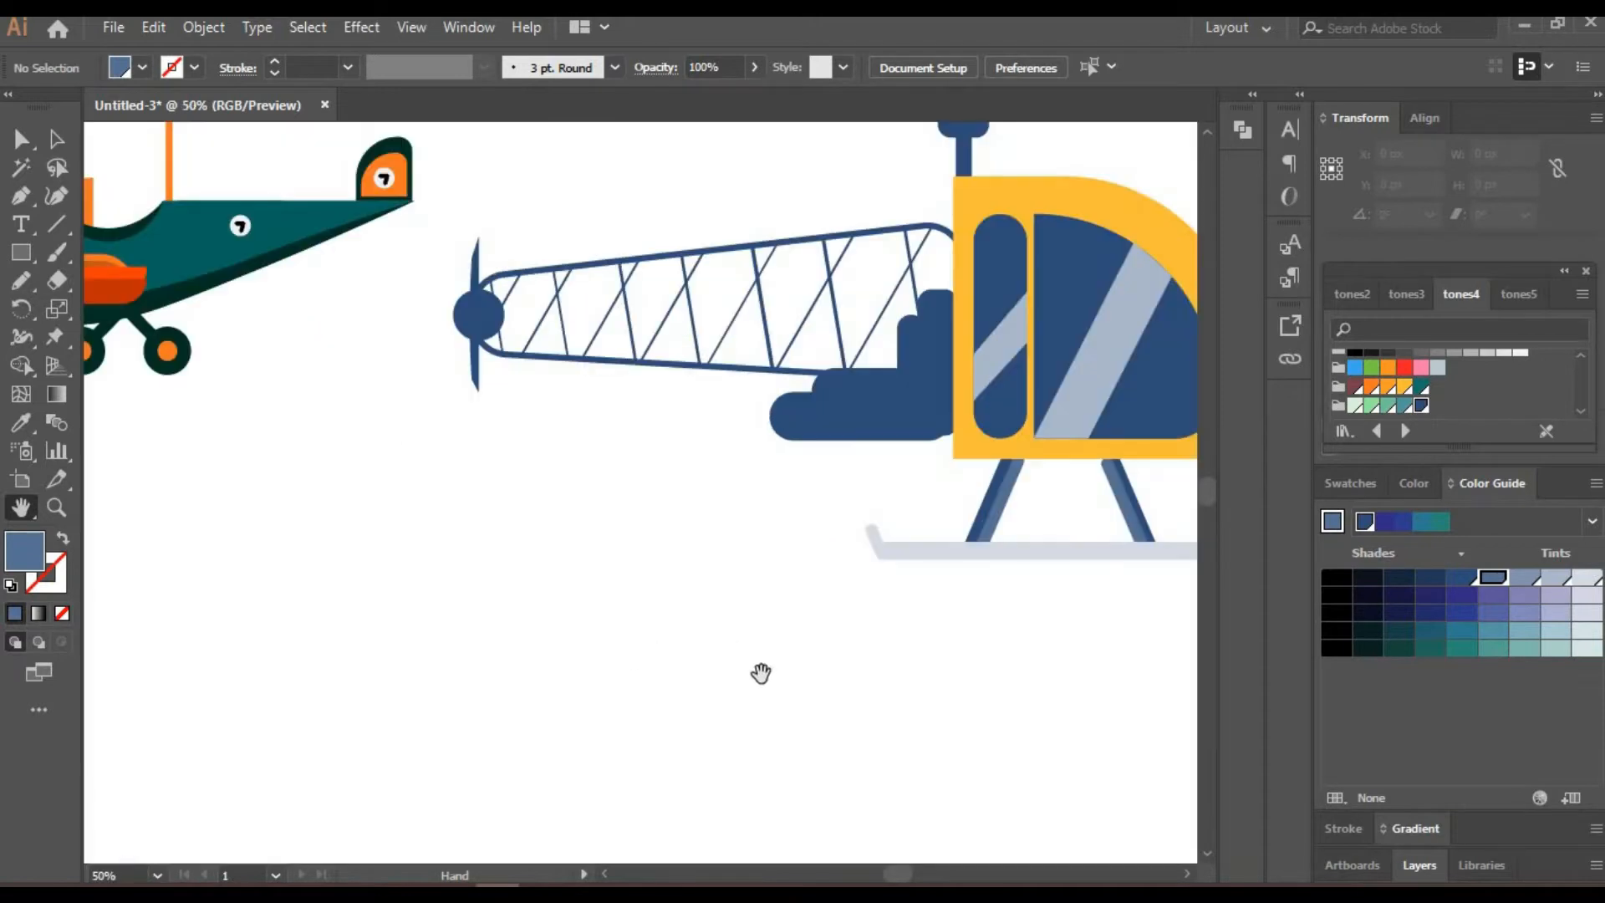
left_click_drag(760, 673, 634, 727)
key("a")
left_click(784, 412)
left_click(742, 441, "shift")
left_click(1398, 594)
left_click(586, 745)
Fill the two outer engine blocks with a near-black navy shade.
left_click(736, 483)
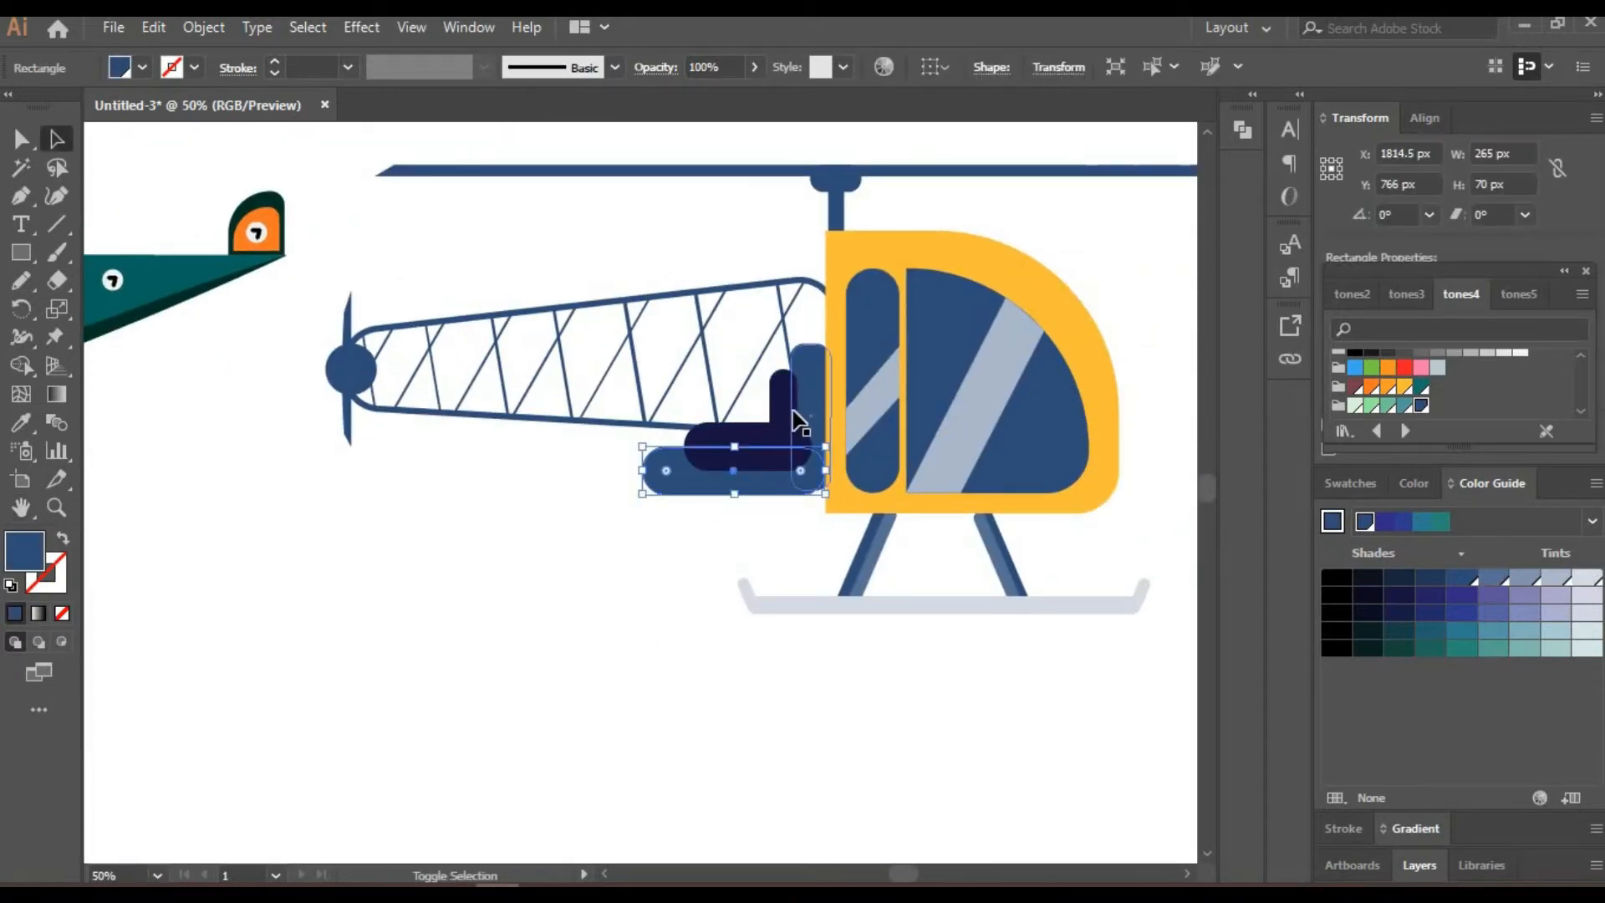
left_click(804, 393, "shift")
left_click(1368, 594)
left_click(720, 796)
Send the last lattice brace and the tail boom outline behind the engine blocks.
left_click(815, 401)
left_click(782, 300)
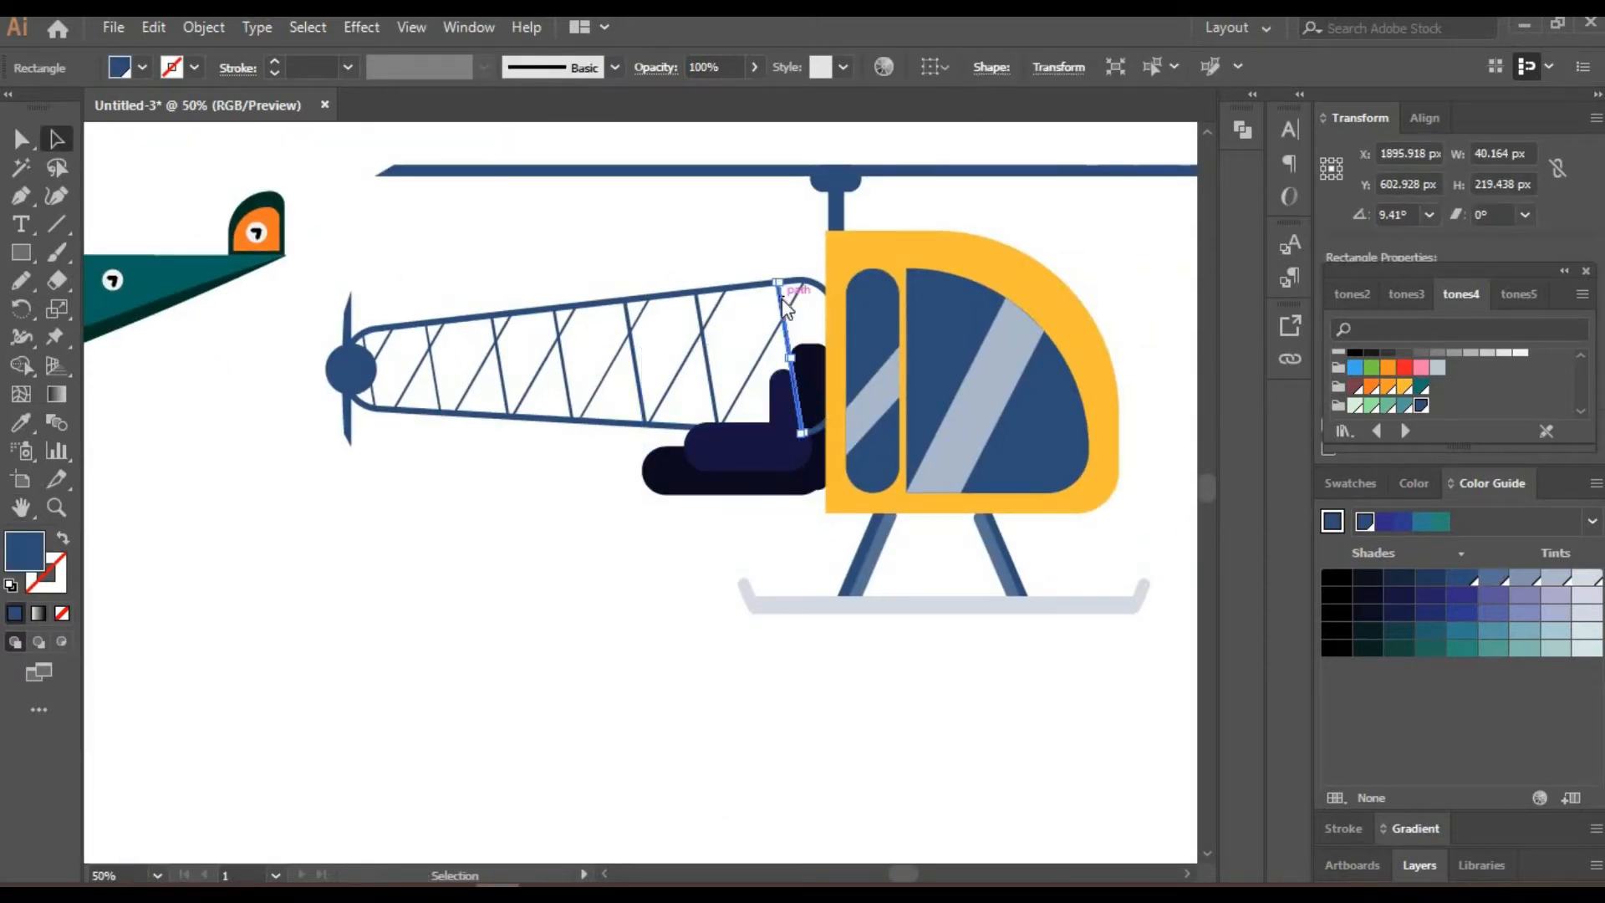
right_click(782, 297)
left_click(1099, 711)
double_click(611, 419)
right_click(611, 419)
double_click(946, 747)
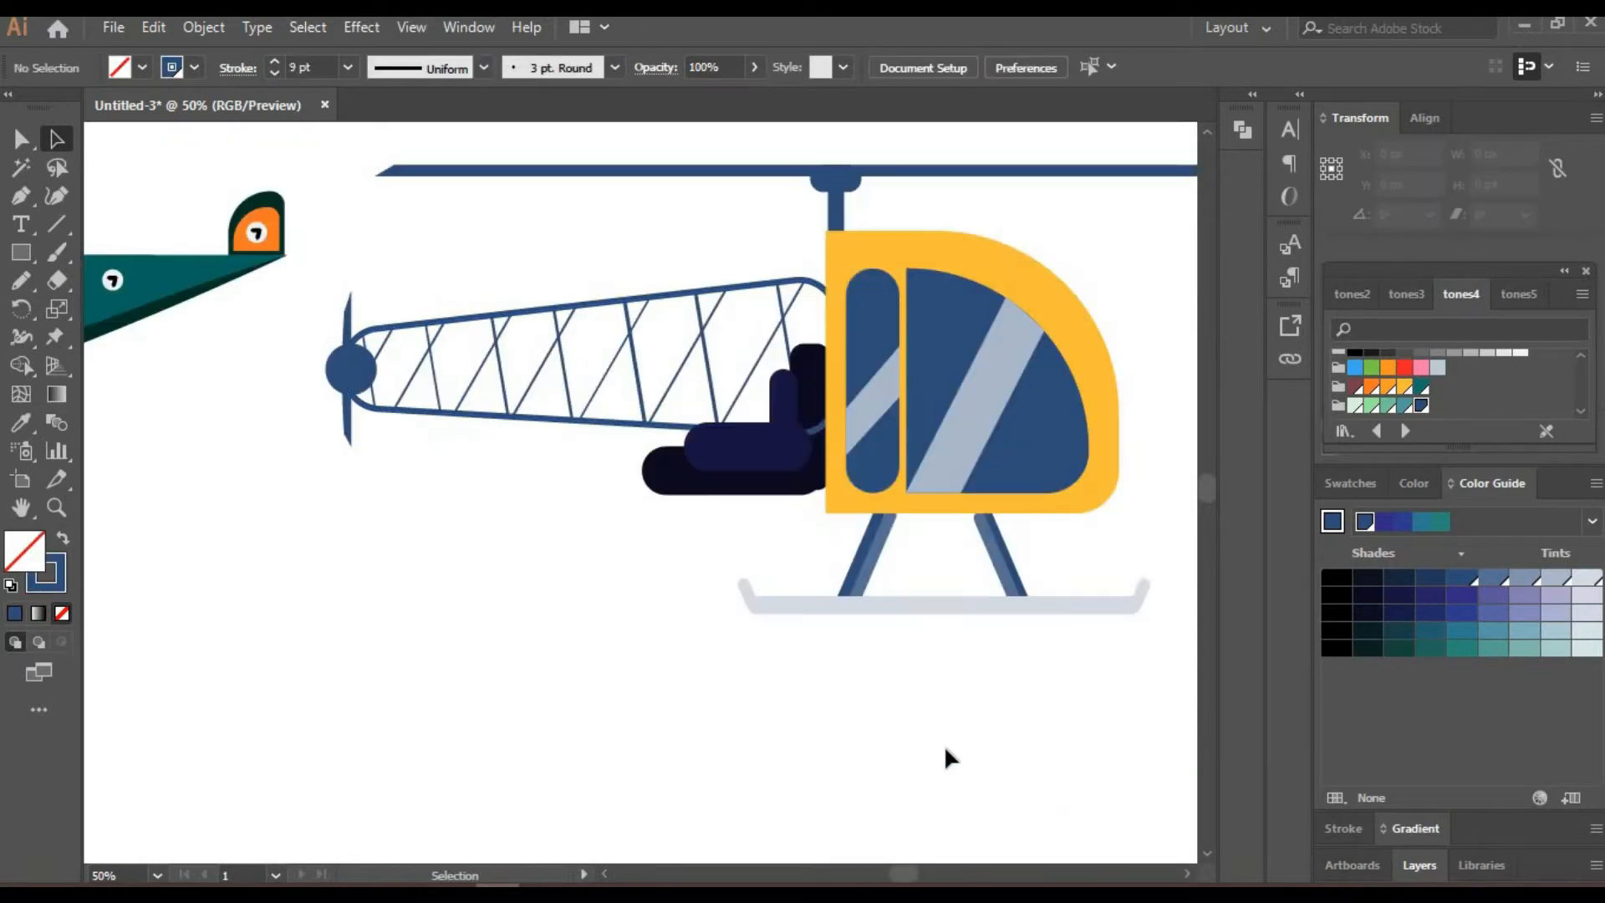
right_click(655, 427)
left_click(962, 762)
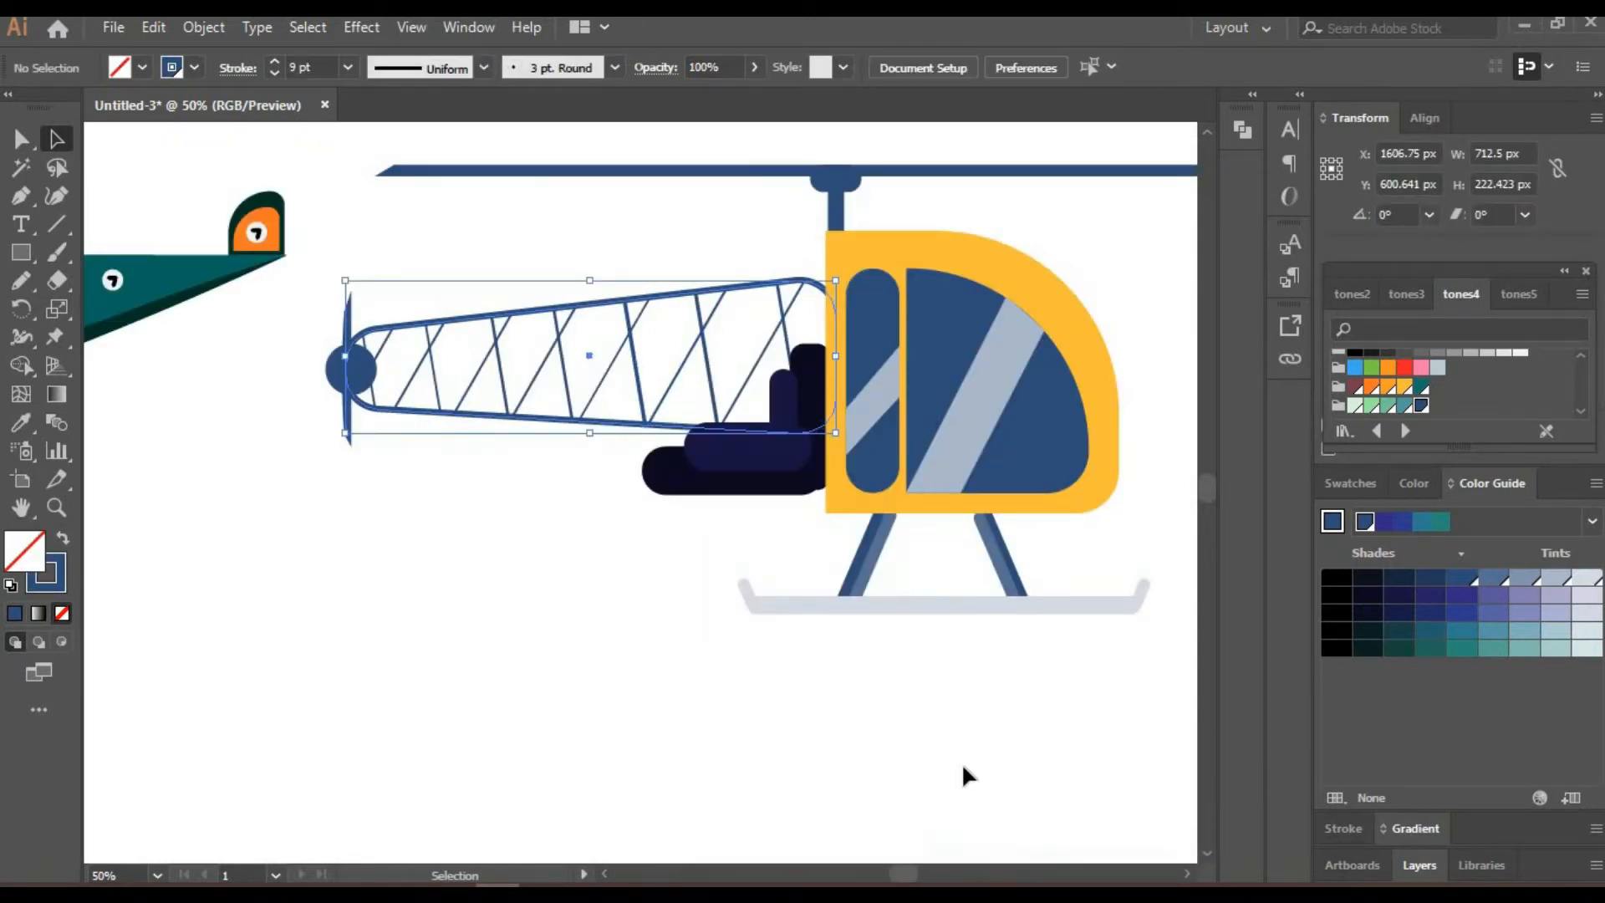
Duplicate the main rotor blade slightly above the original and set the copy's opacity to 60%.
left_click_drag(960, 754, 803, 832)
left_click(645, 246)
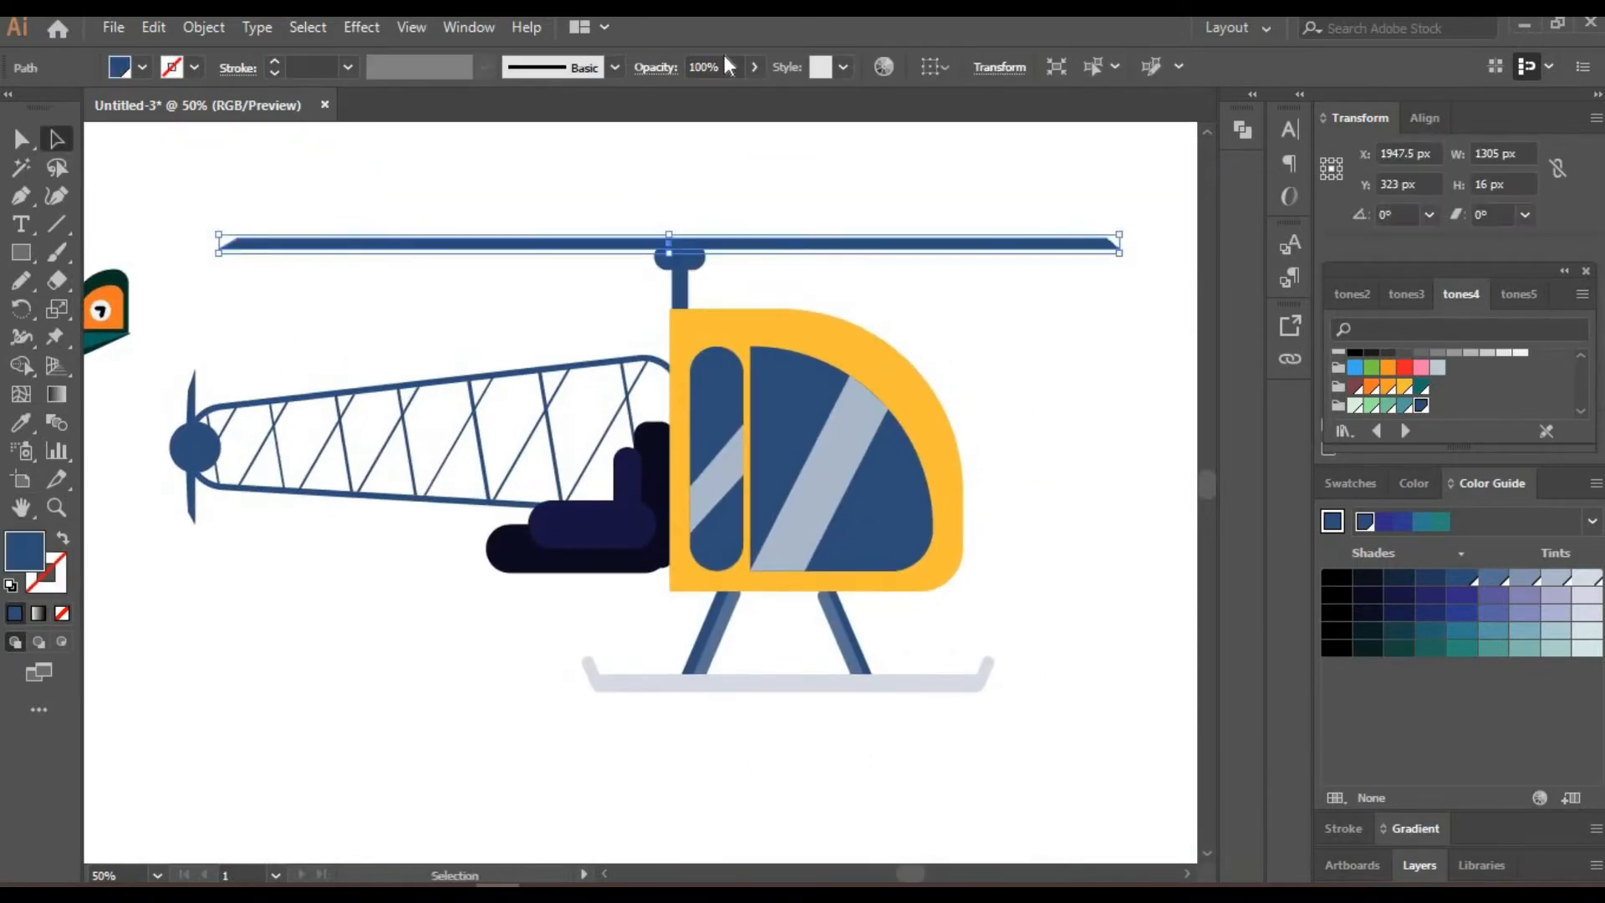
left_click(750, 172)
key("ctrl+z")
left_click_drag(756, 244, 754, 238, "alt")
left_click(724, 66)
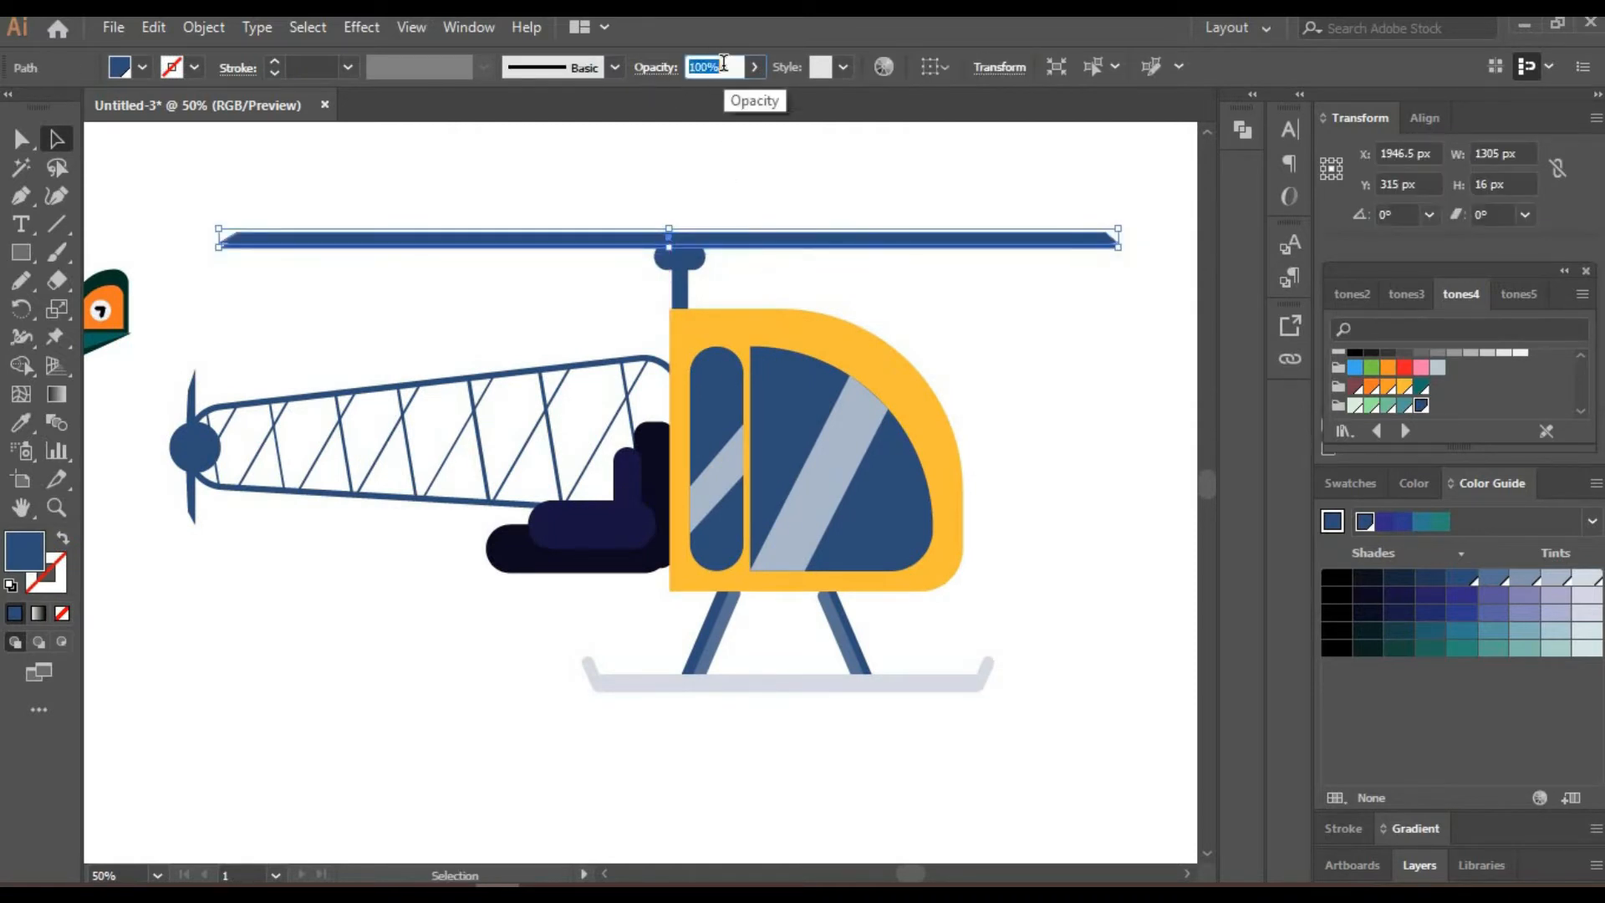
type("60")
left_click(765, 170)
Rotate the tail rotor blade to 337.52° and create a mirrored copy of it across the hub.
left_click(196, 388)
left_click_drag(204, 368, 232, 378)
left_click(258, 414)
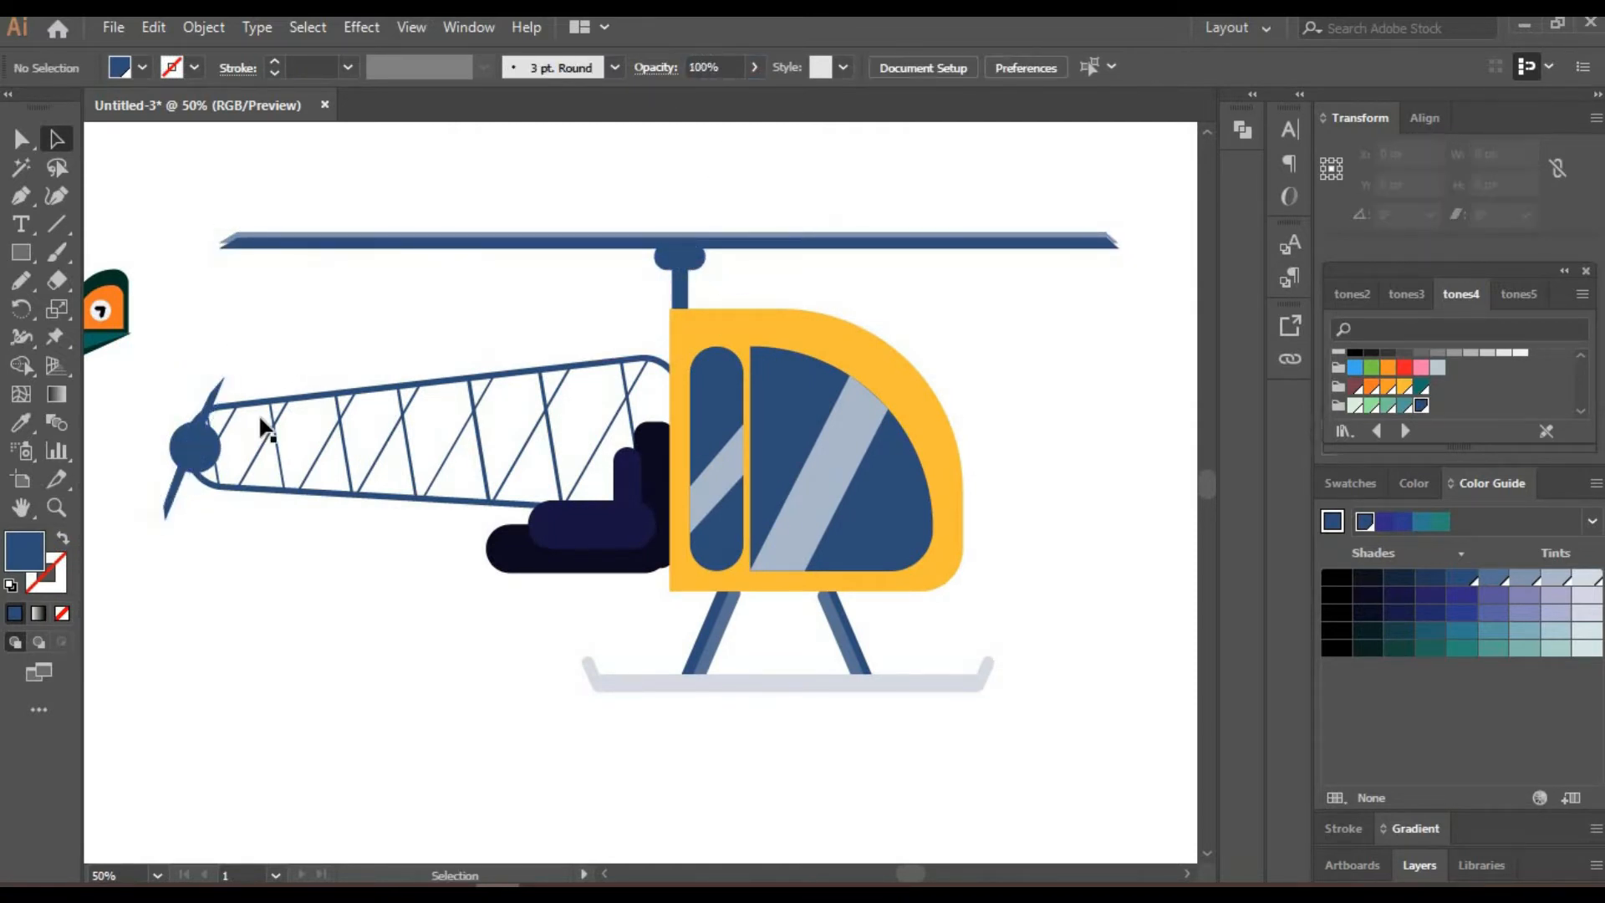
left_click(214, 394)
right_click(207, 391)
mouse_move(298, 735)
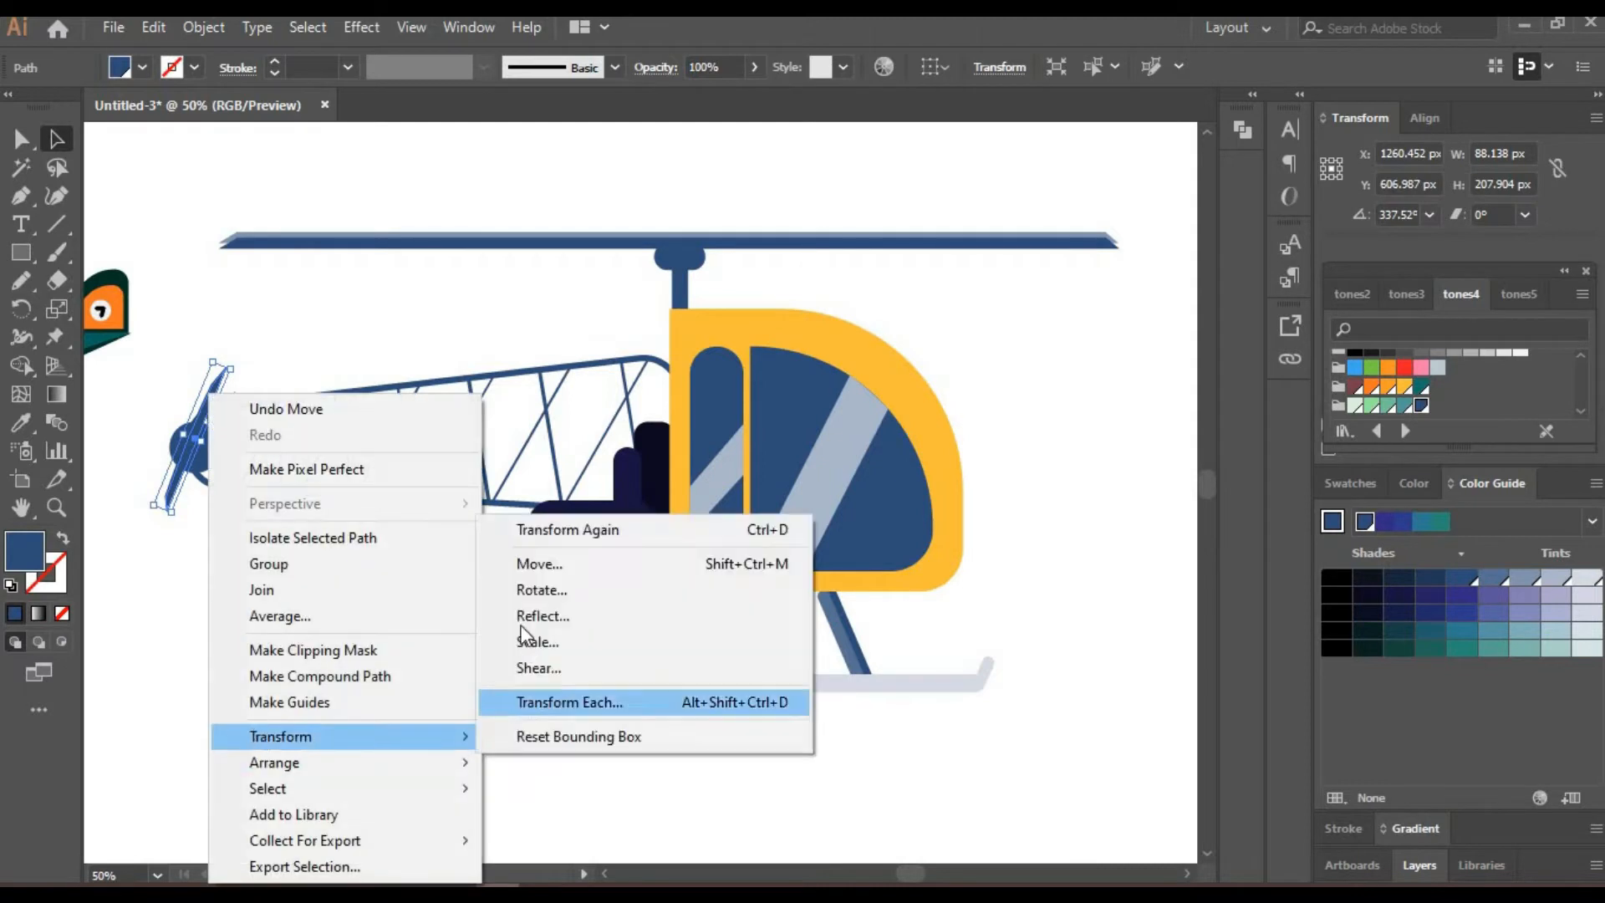
left_click(535, 618)
left_click(687, 629)
left_click(334, 309)
Rotate both tail rotor blades farther apart so they form an evenly spread X around the hub.
left_click(214, 387)
left_click_drag(232, 362, 283, 389)
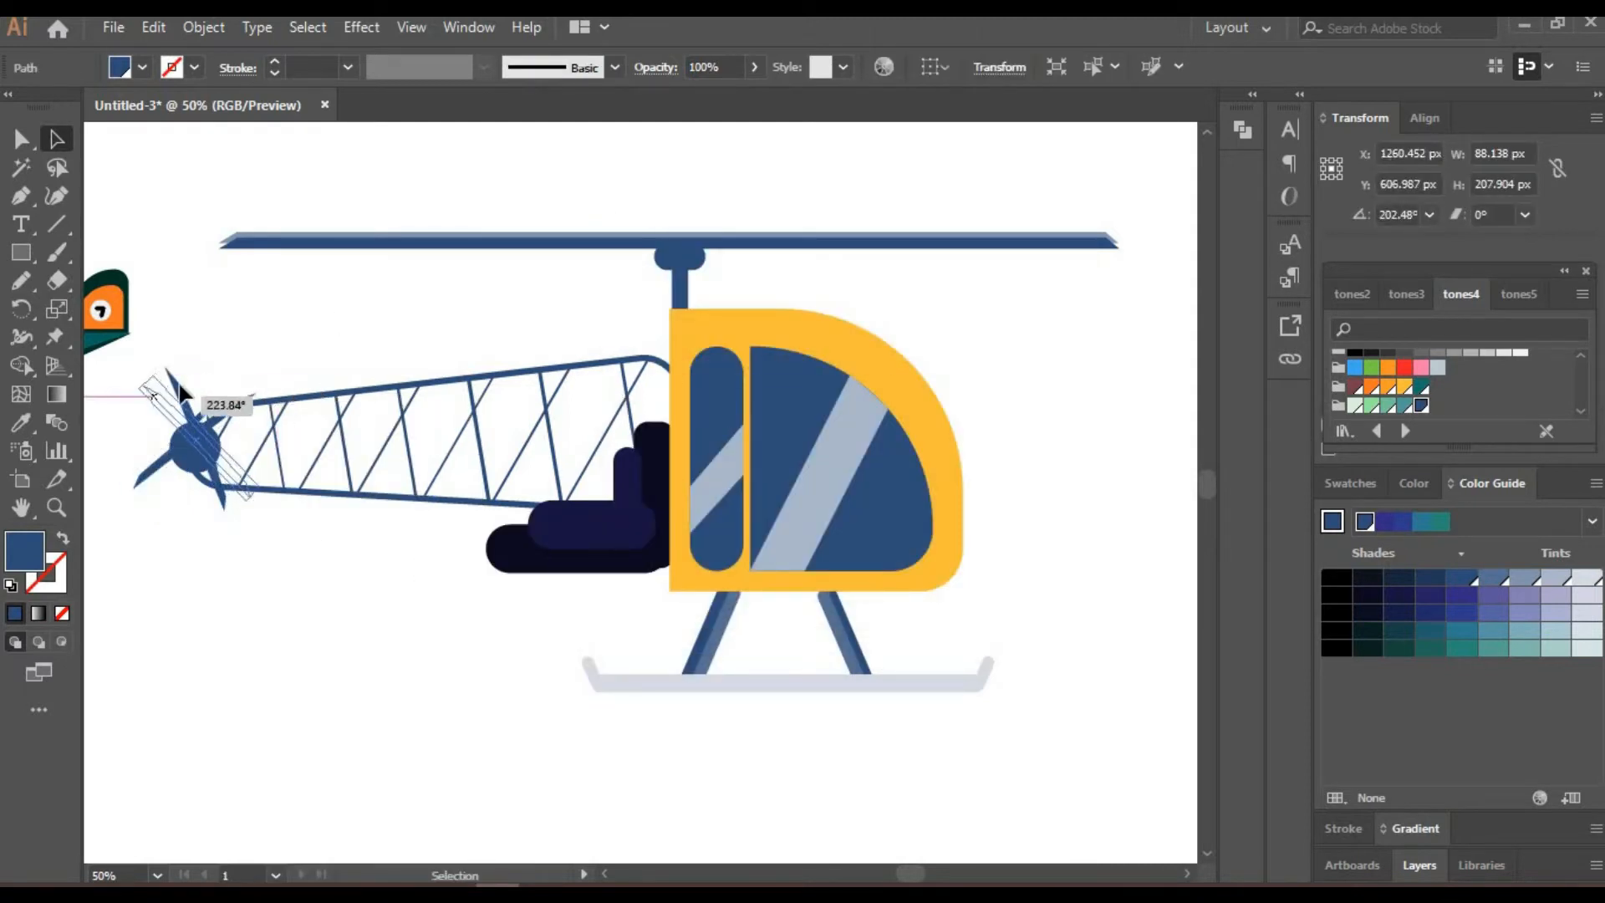
left_click_drag(179, 385, 178, 385)
left_click(178, 385)
left_click_drag(164, 404, 151, 406)
left_click_drag(224, 406, 241, 365)
left_click(243, 406)
left_click(232, 492)
left_click_drag(227, 458, 233, 464)
left_click(738, 708)
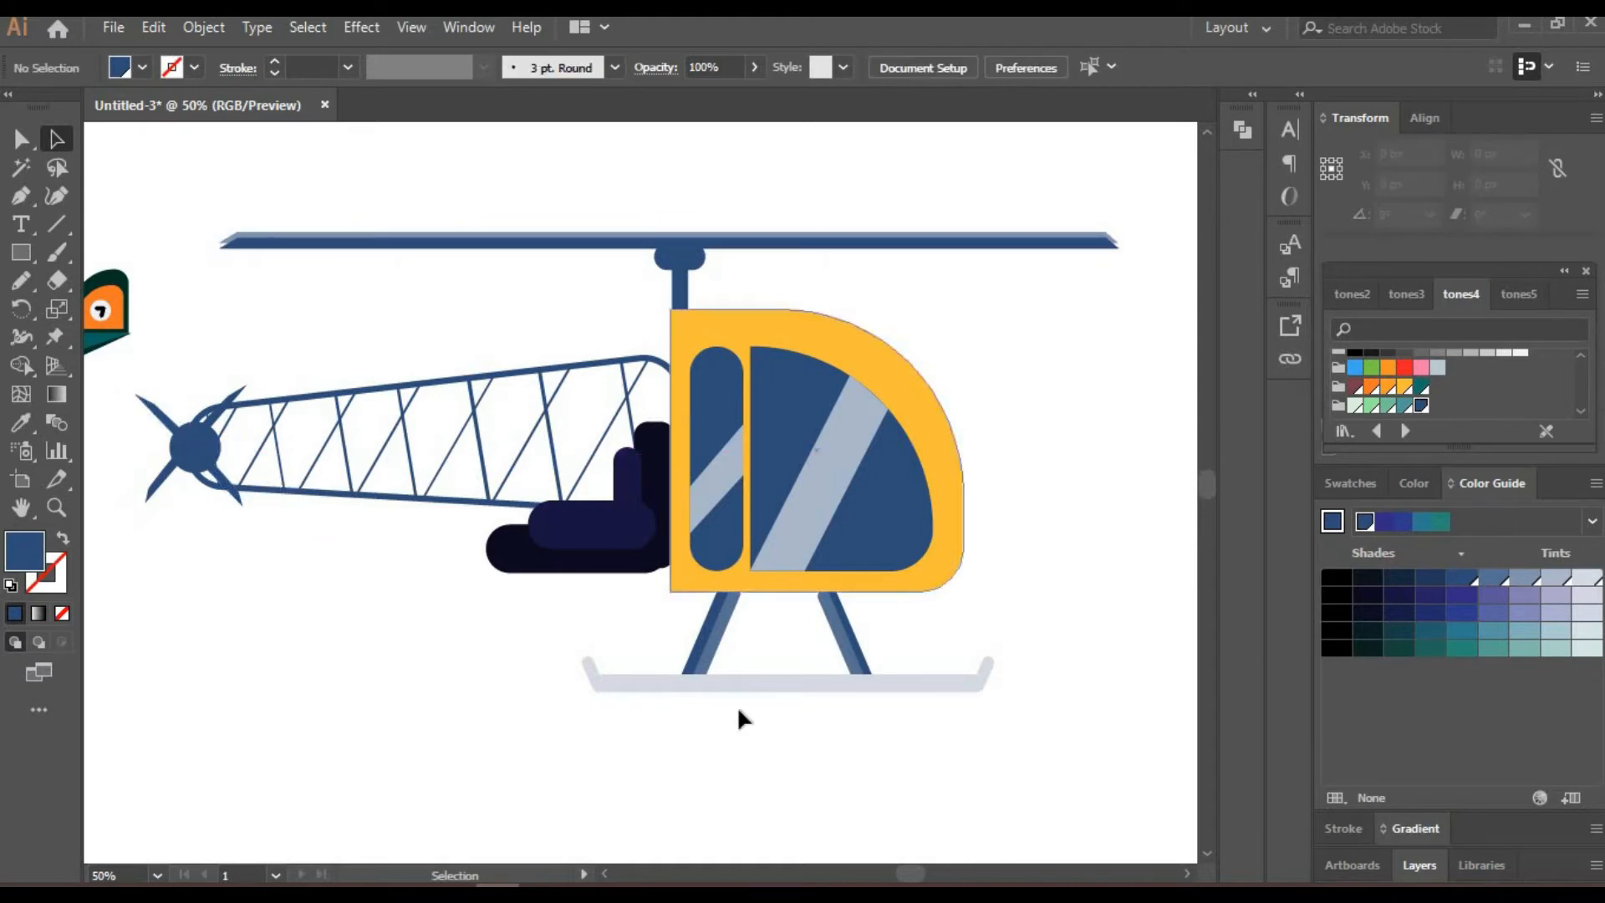
Recolour the yellow cabin body with the deeper orange swatch.
key("space")
left_click_drag(439, 678, 402, 681)
left_click(869, 583)
left_click(1388, 386)
left_click(1124, 400)
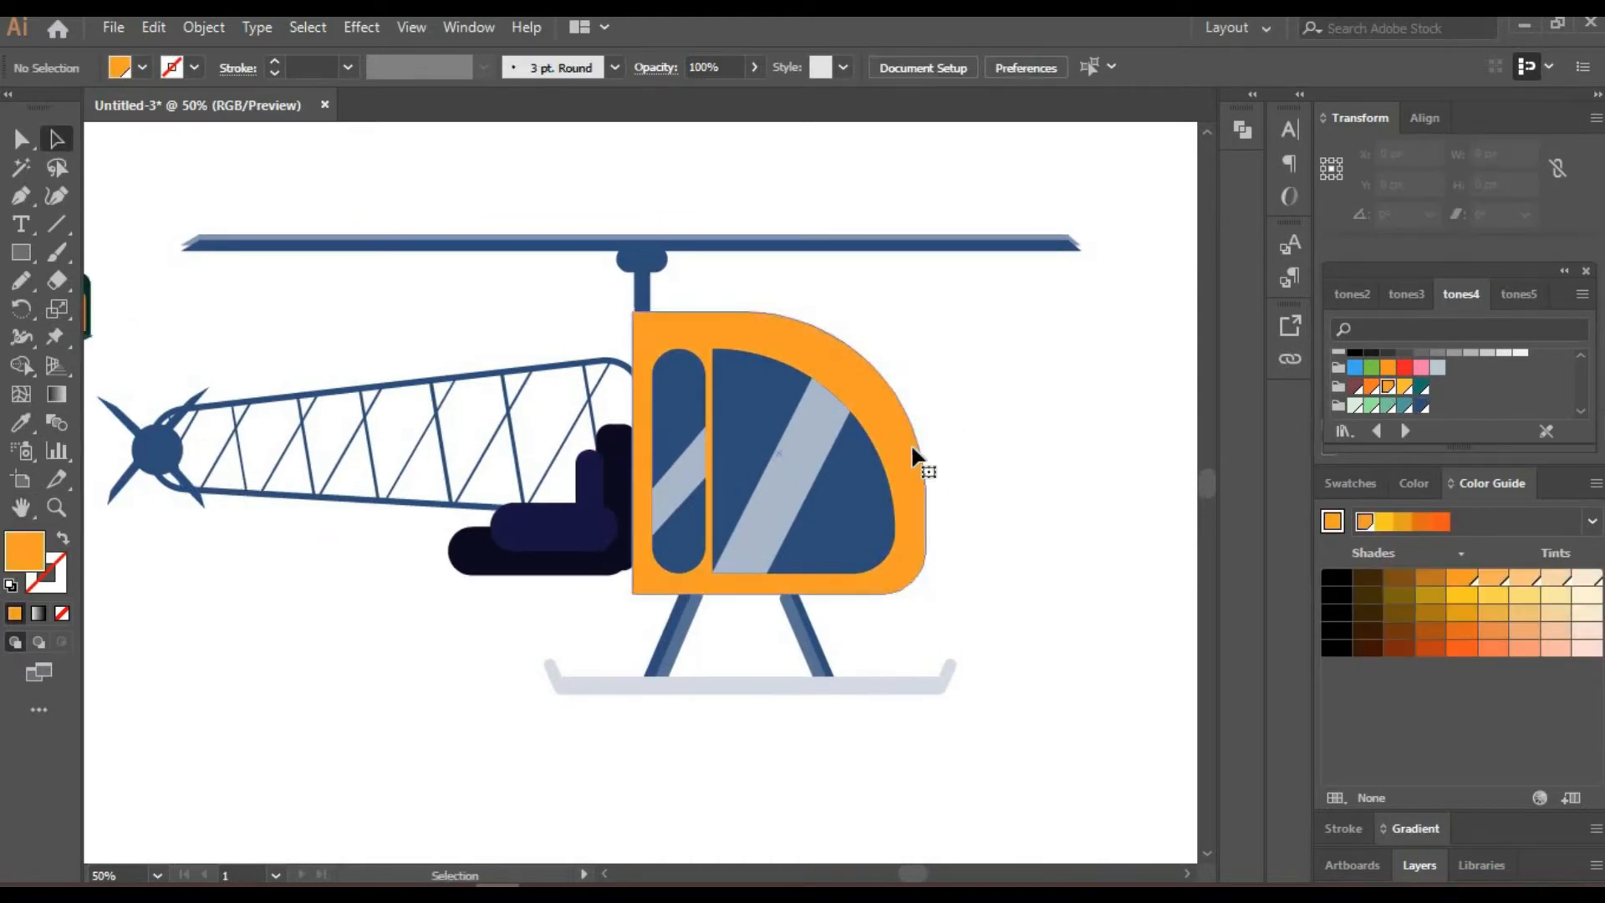
left_click(912, 450)
left_click(1371, 386)
left_click(1045, 426)
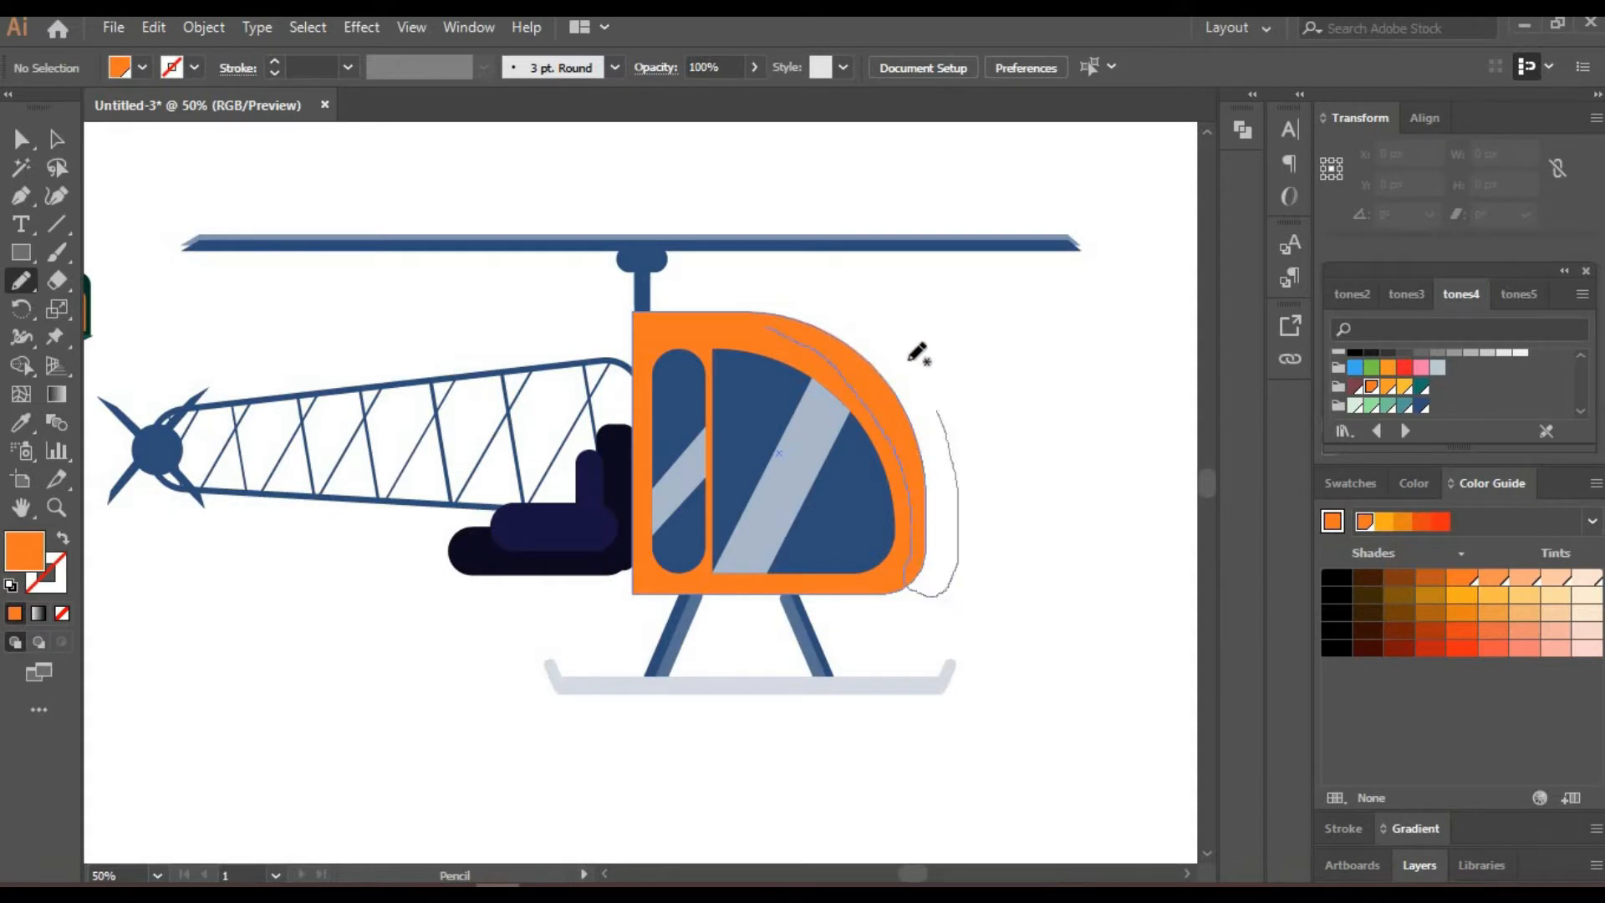
Draw a freehand shading shape along the cabin's curved front and cut off the part outside with Shape Builder.
left_click_drag(759, 326, 774, 315)
key("v")
left_click(874, 423, "shift")
left_click(22, 365)
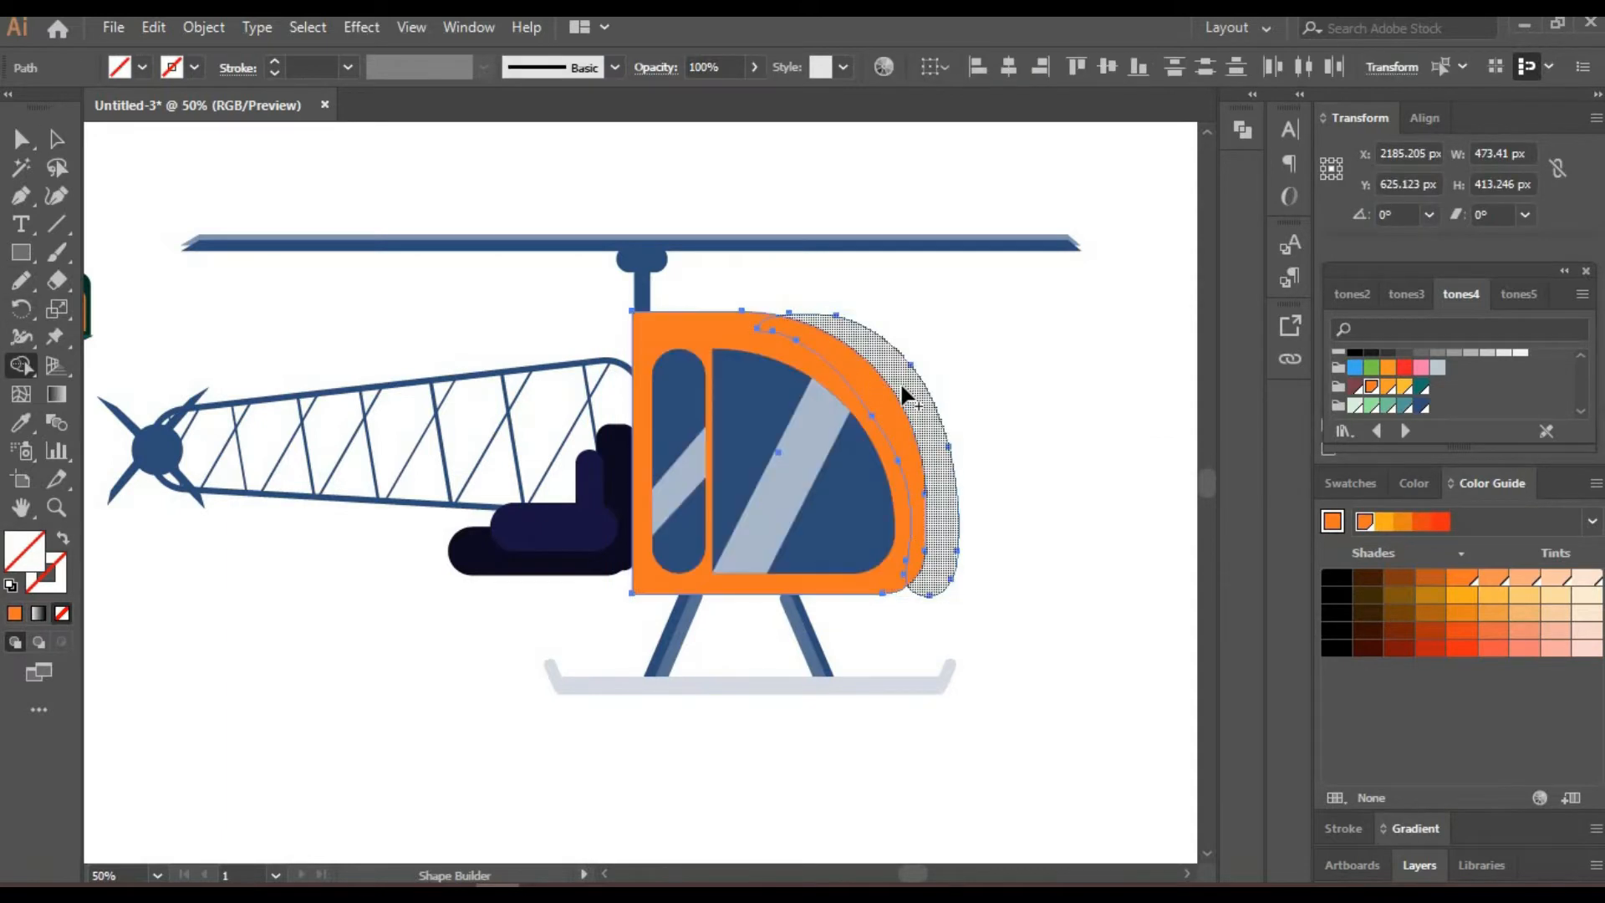
left_click(903, 391, "alt")
Smooth the shading band's curve, extend its upper end along the cabin roof, and fill it with a darker orange.
key("shift+grave")
left_click(761, 330)
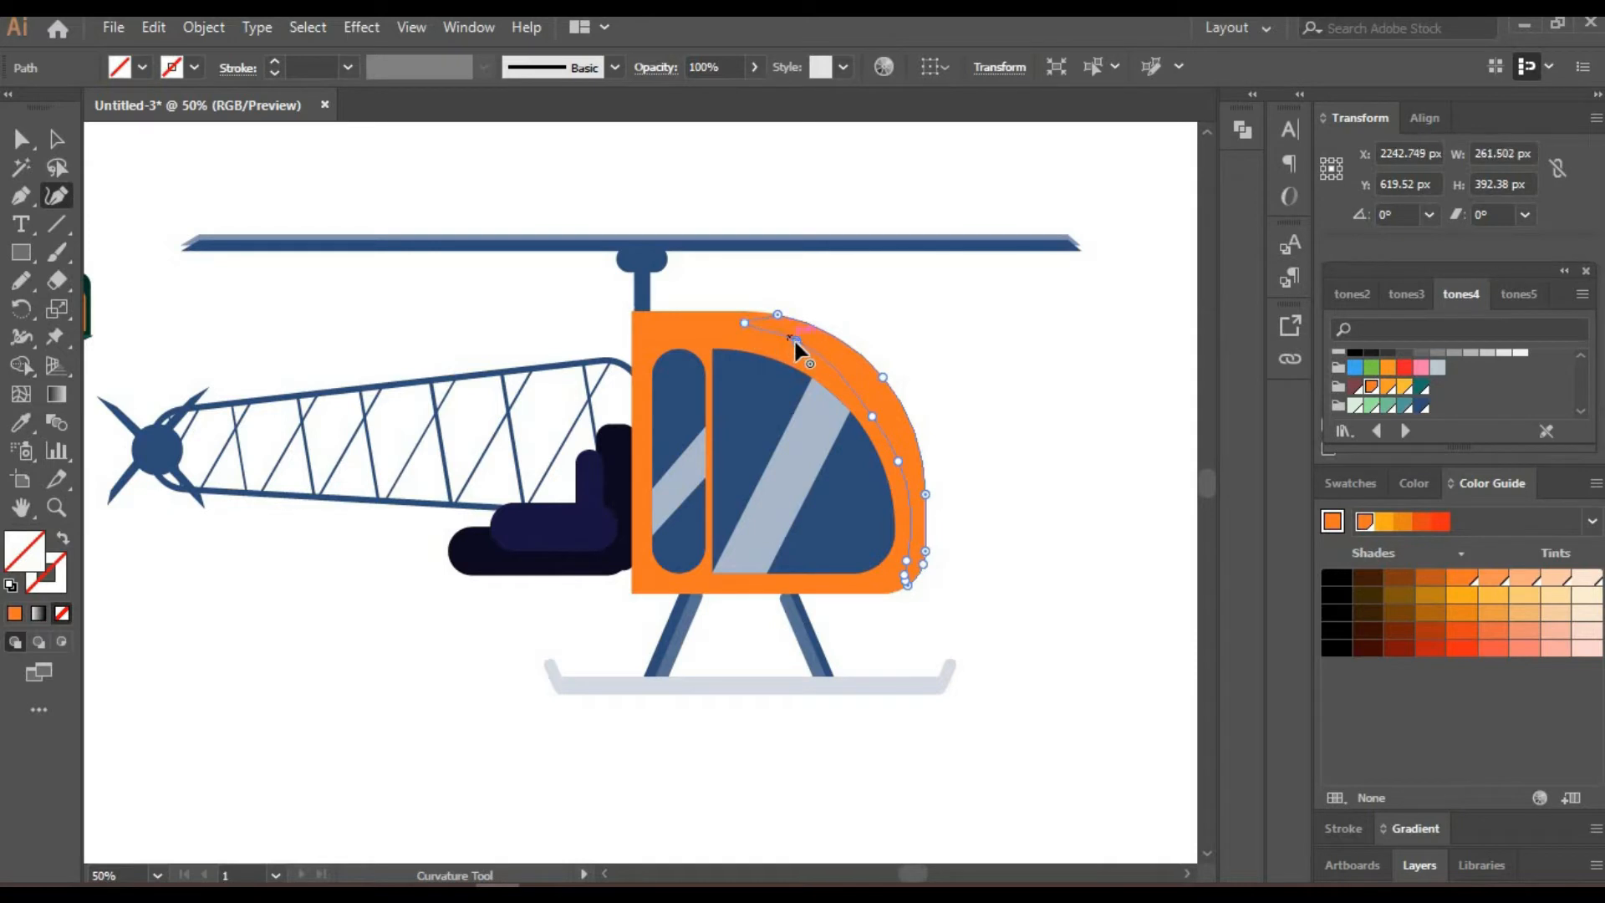
left_click(922, 439, "ctrl")
key("ctrl+z")
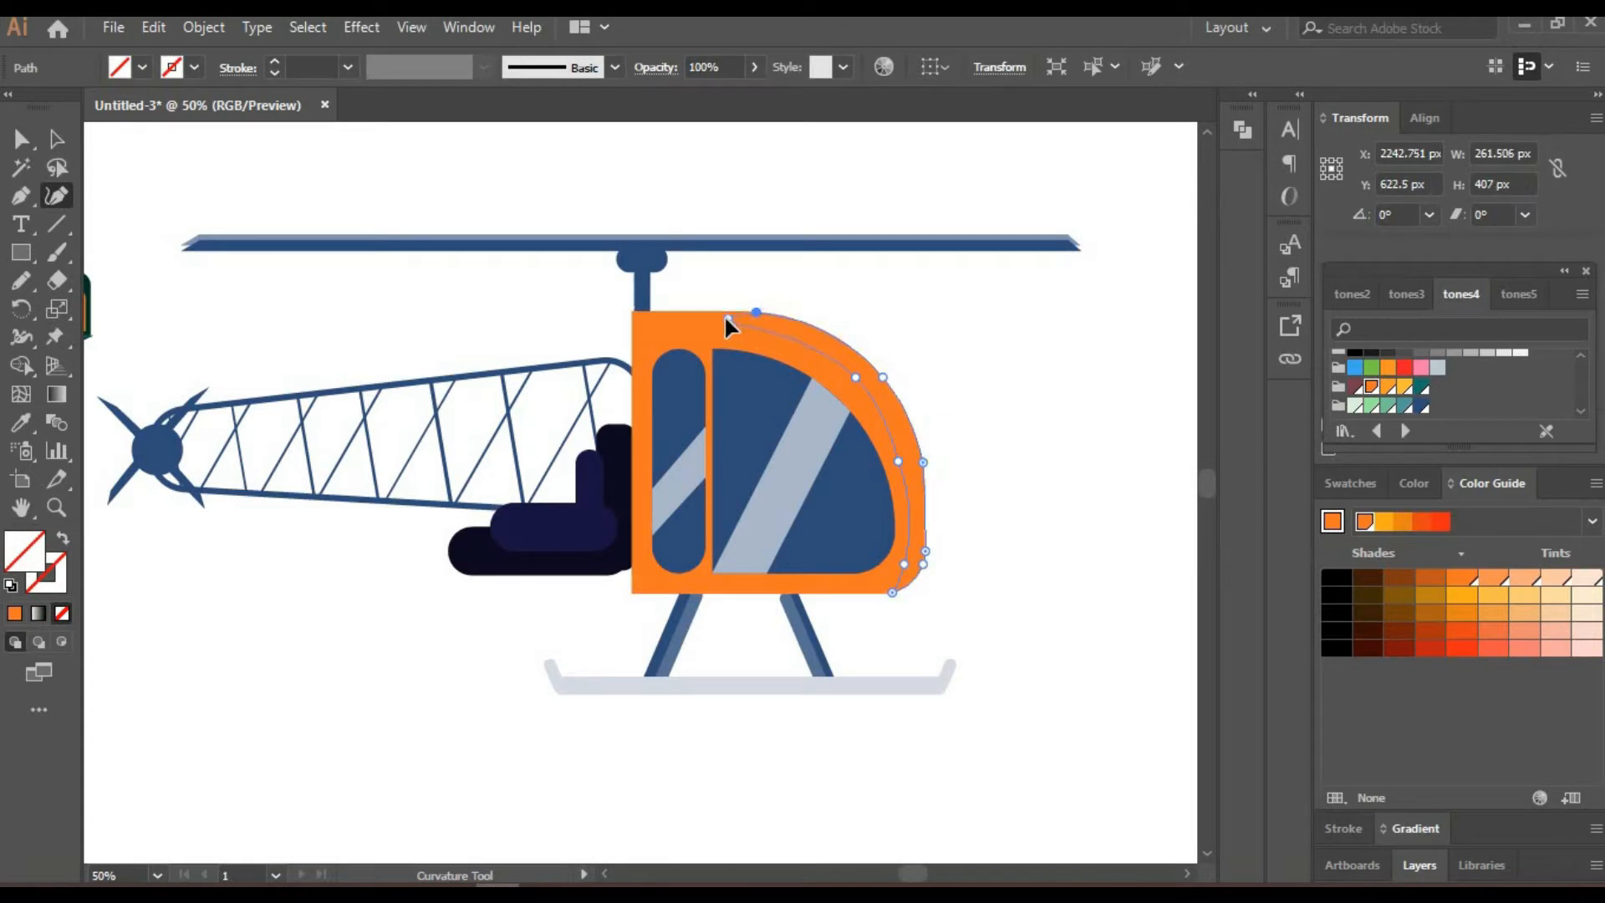
left_click_drag(725, 316, 726, 310)
key("a")
left_click(1430, 577)
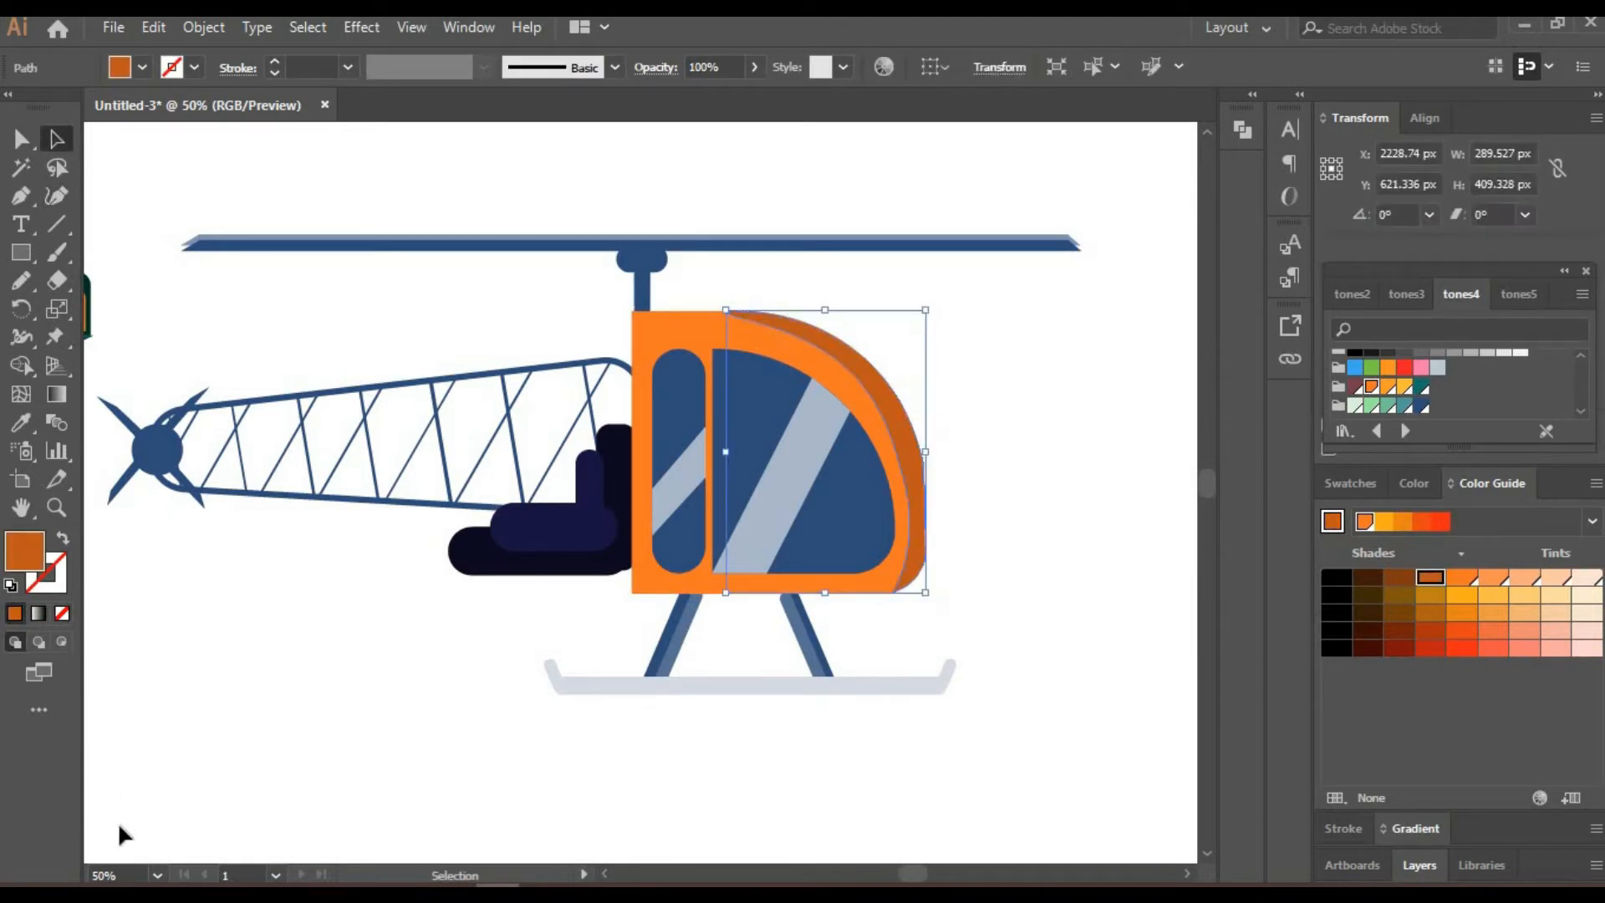
Refine the shading band's anchor points along the cabin's front edge with the Curvature tool.
type("150")
key("Return")
left_click(56, 196)
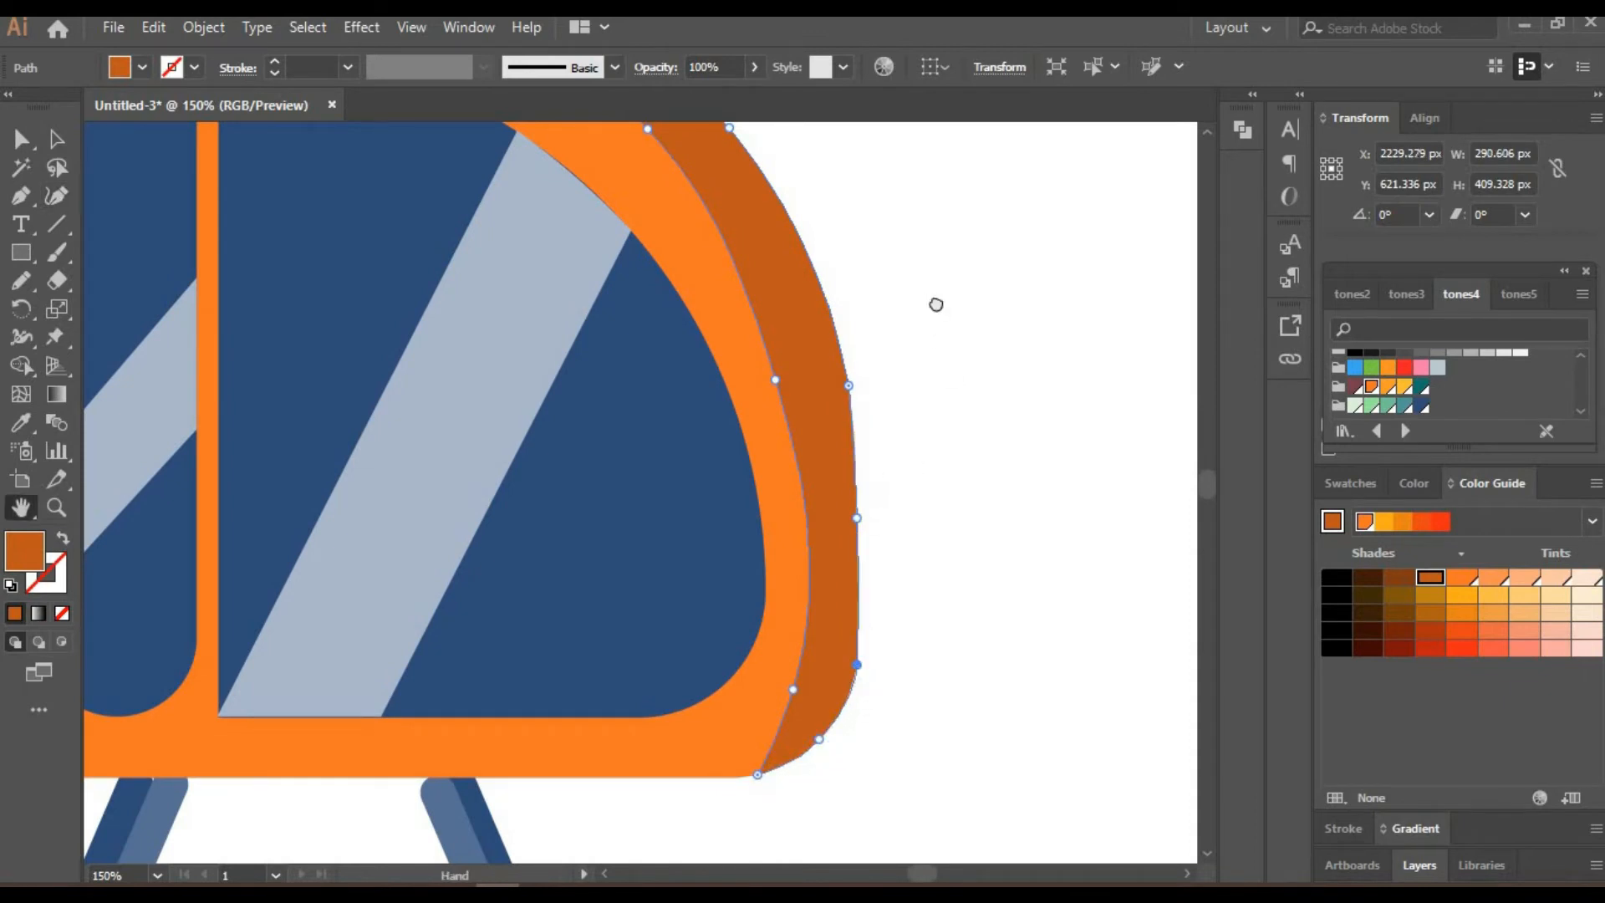
left_click_drag(936, 305, 1000, 562)
left_click(56, 195)
left_click_drag(711, 386, 706, 349)
left_click_drag(862, 641, 862, 641)
key("h")
left_click_drag(862, 641, 893, 336)
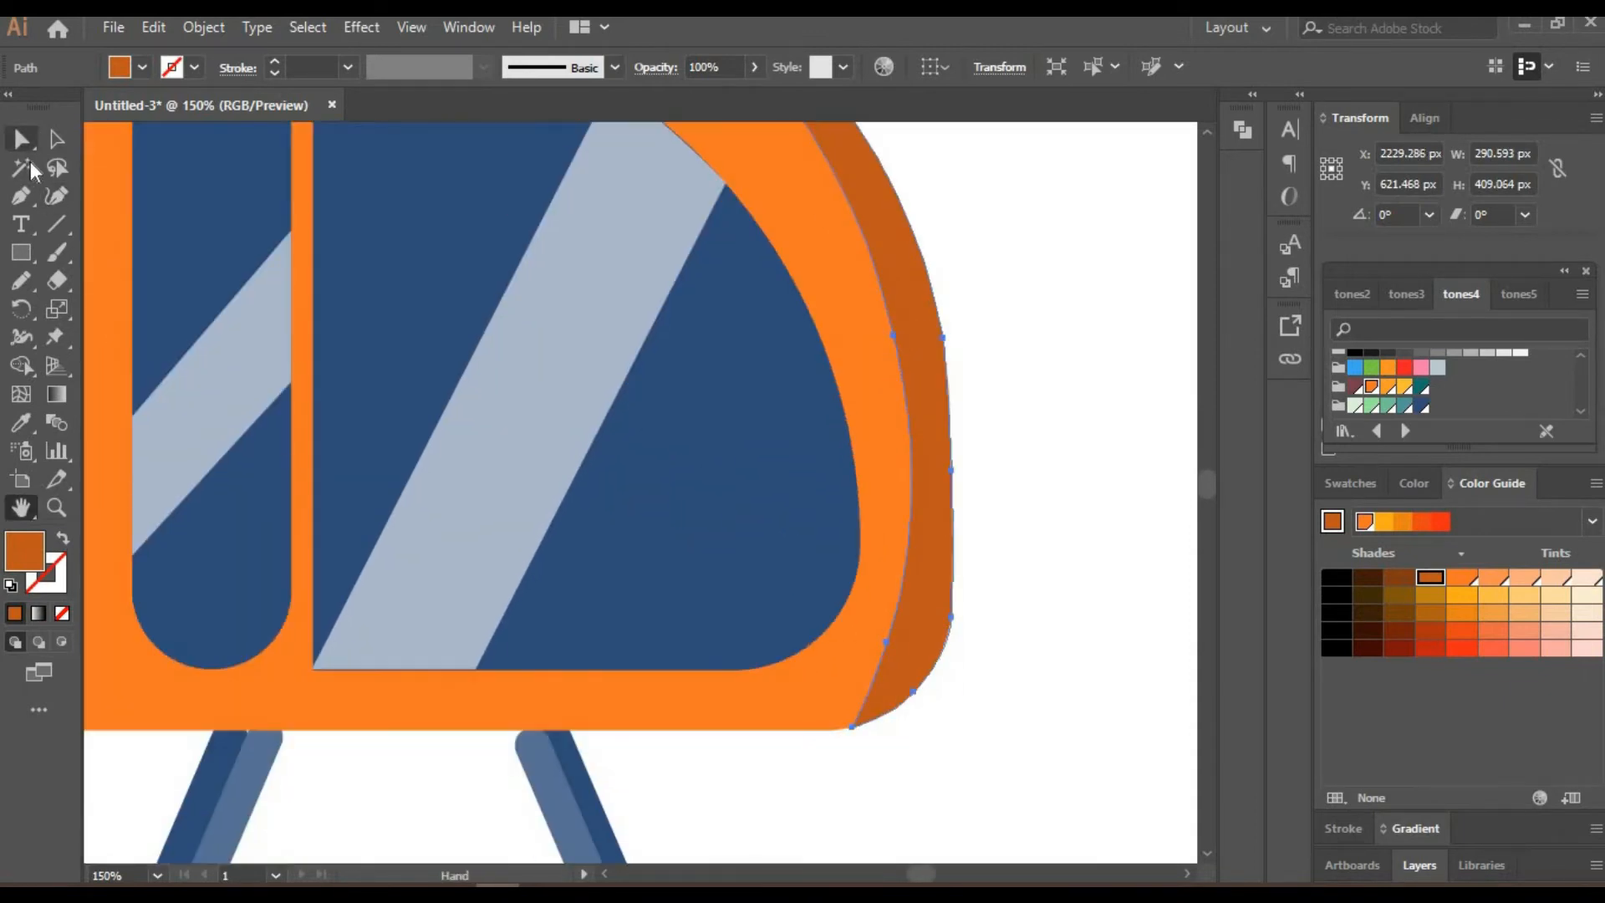
Extend the shading band's lower tip along the cabin's bottom edge and even out its inner curve.
left_click(56, 196)
left_click_drag(861, 729, 724, 730)
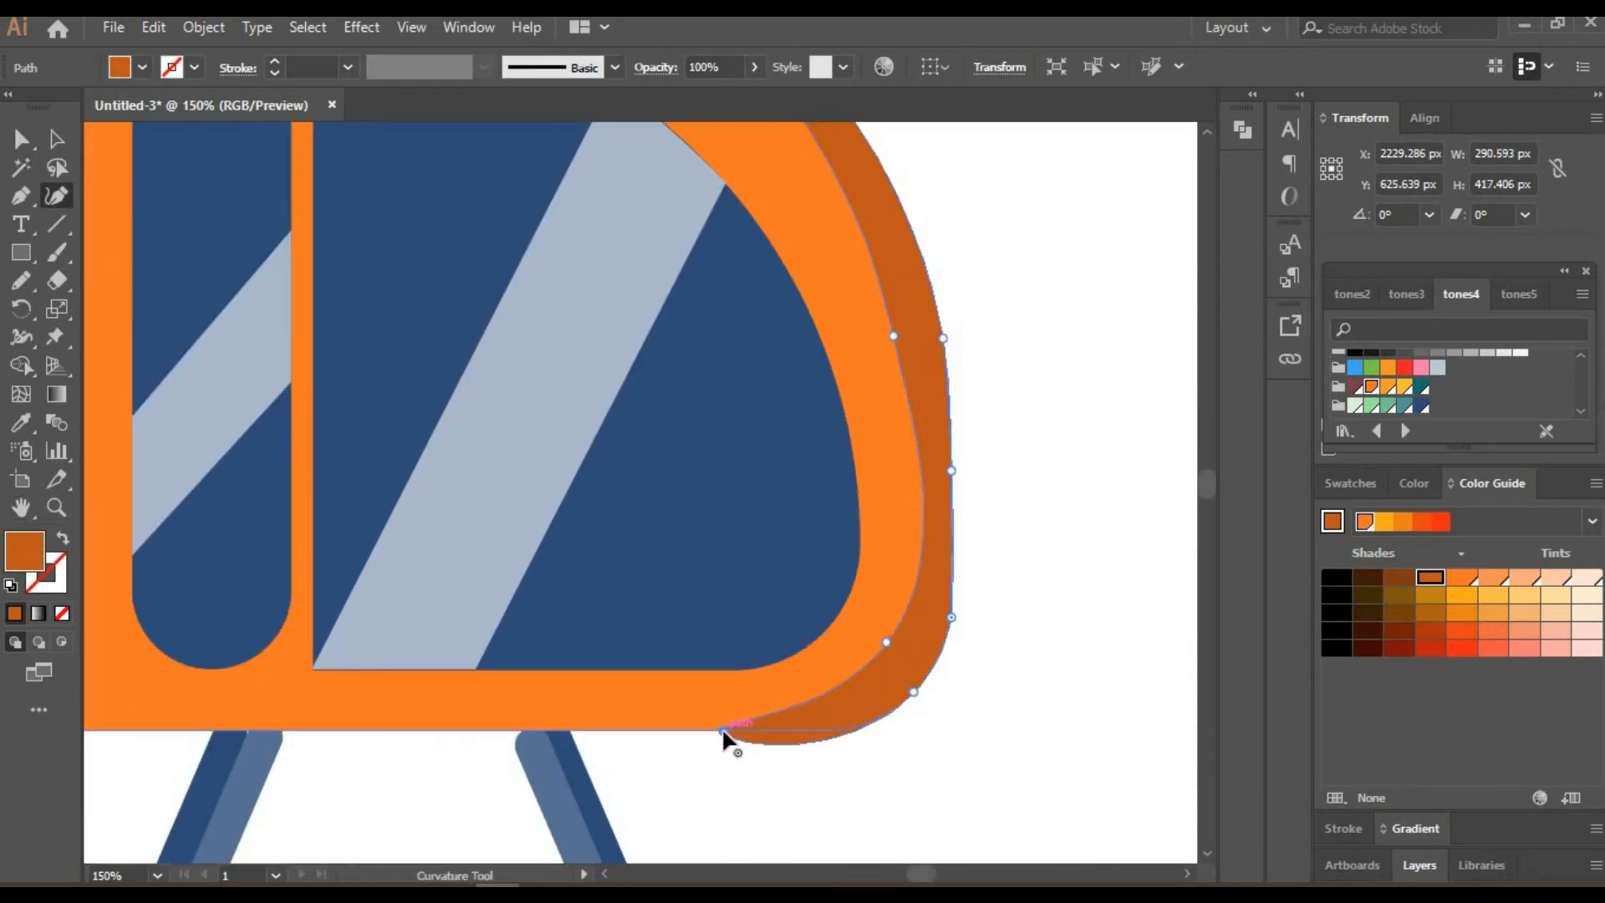
left_click(823, 730)
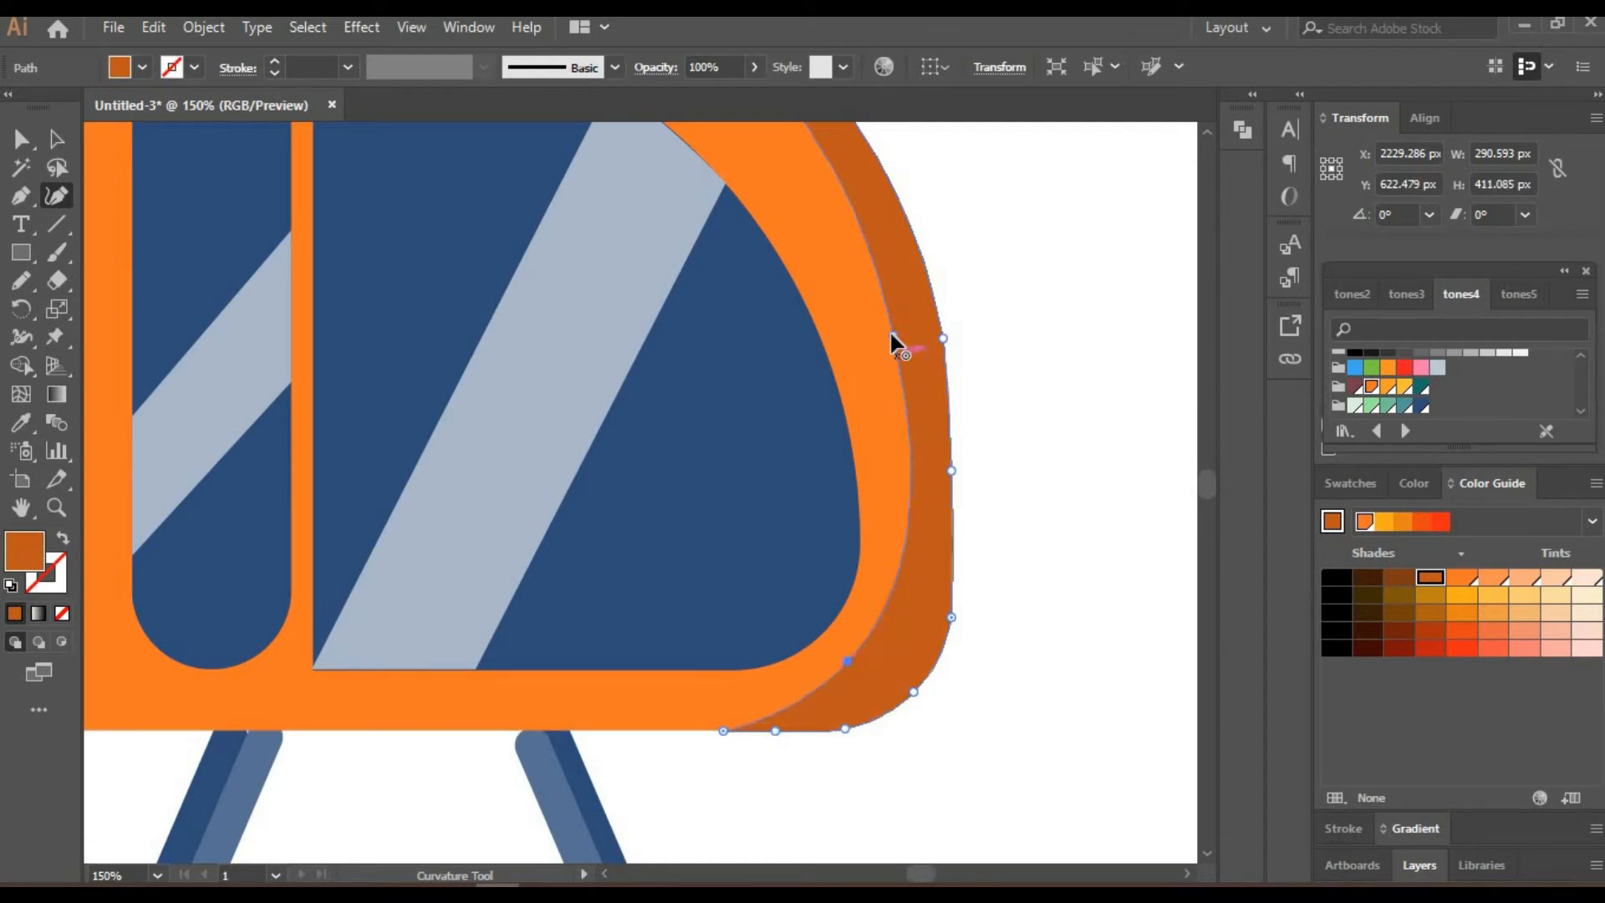
left_click_drag(893, 335, 875, 333)
left_click_drag(848, 662, 870, 654)
left_click_drag(875, 334, 899, 321)
key("h")
mouse_move(981, 551)
left_mouse_down()
mouse_move(1002, 603)
mouse_move(1026, 882)
left_mouse_up()
left_click_drag(768, 371, 813, 428)
key("ctrl+z")
left_click(358, 154, "ctrl")
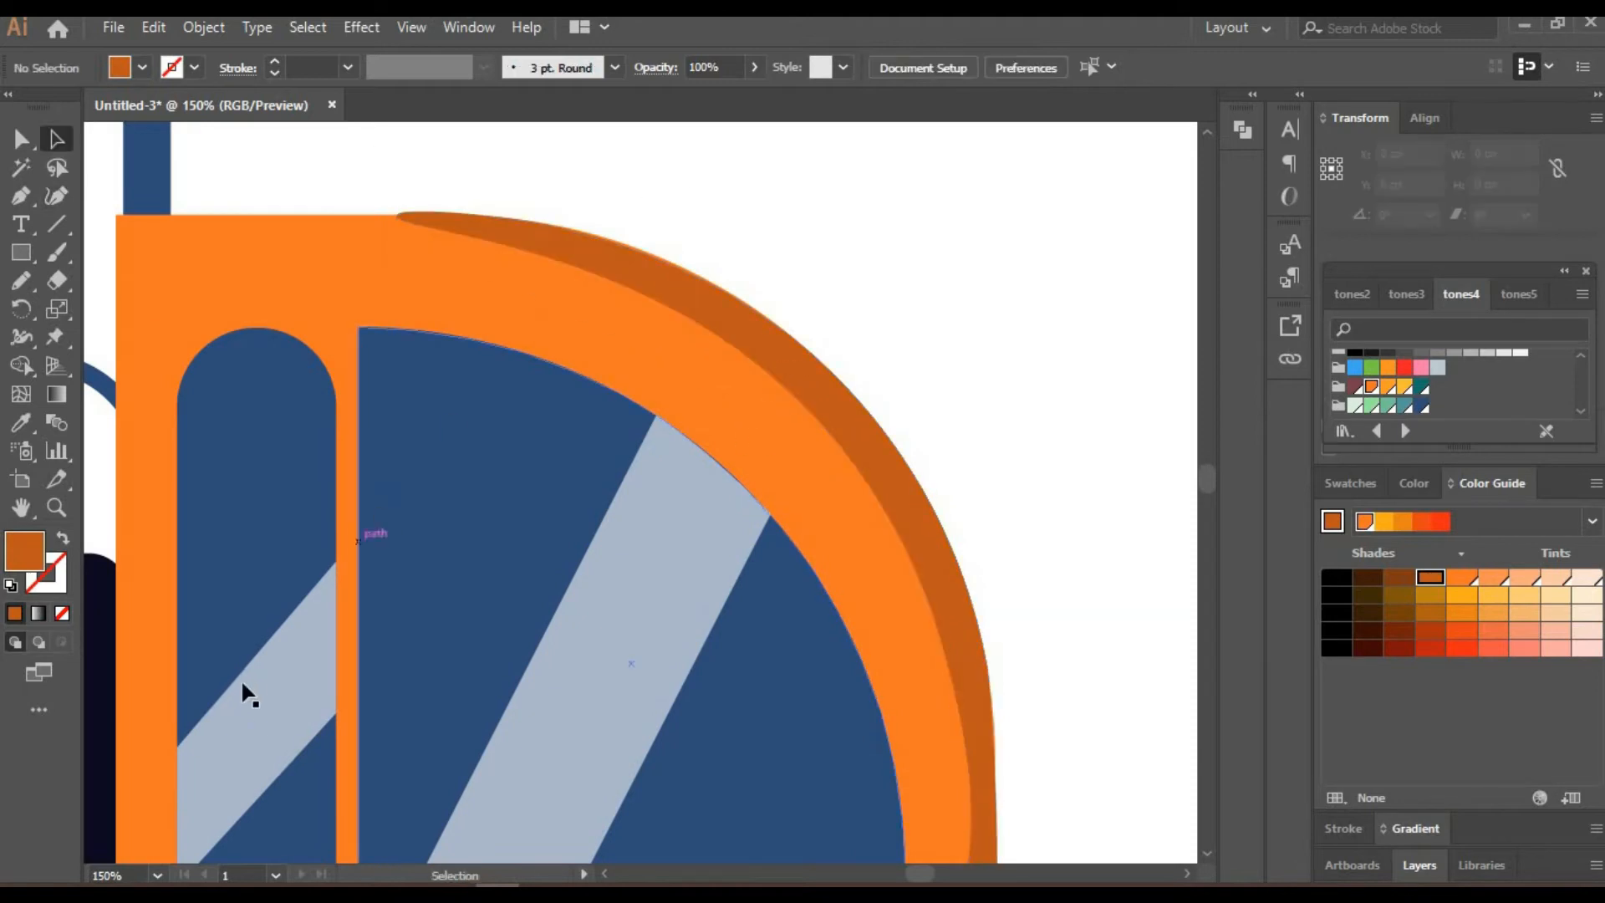
Duplicate the narrow side window slightly toward the tail and fill the copy with a lighter blue tint.
key("Return")
key("space")
left_click_drag(644, 477, 687, 366)
left_click_drag(557, 372, 549, 372)
left_click(986, 384)
left_click(582, 395)
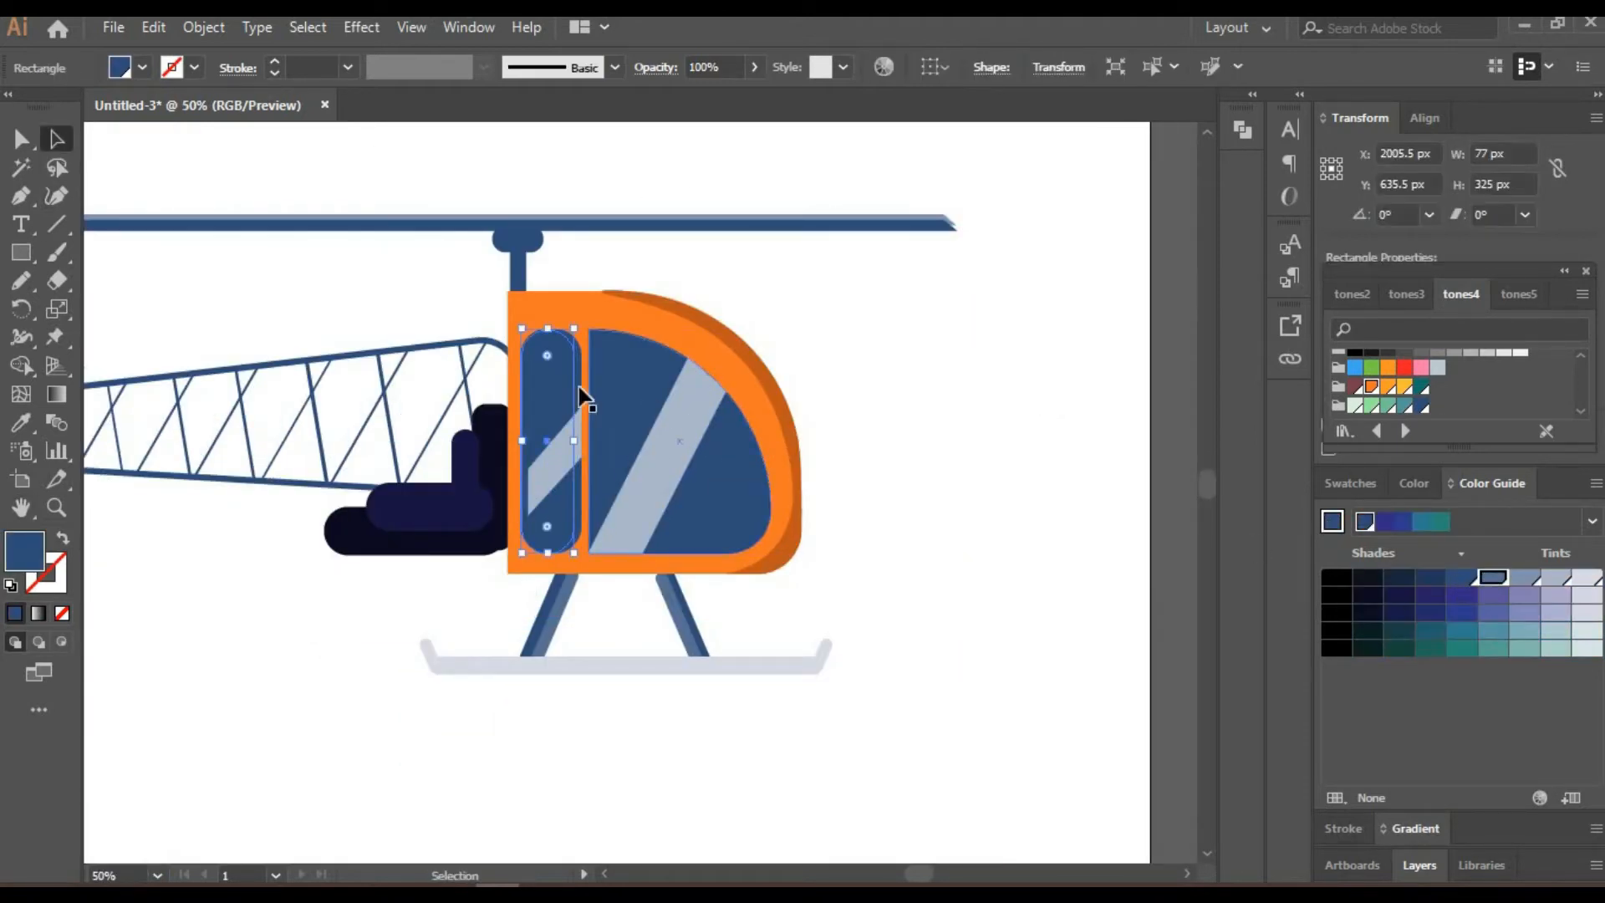
left_click_drag(541, 443, 537, 443)
left_click(1493, 577)
Arrange the dark side window and its reflection stripe in front of the lighter copy.
left_click(577, 380)
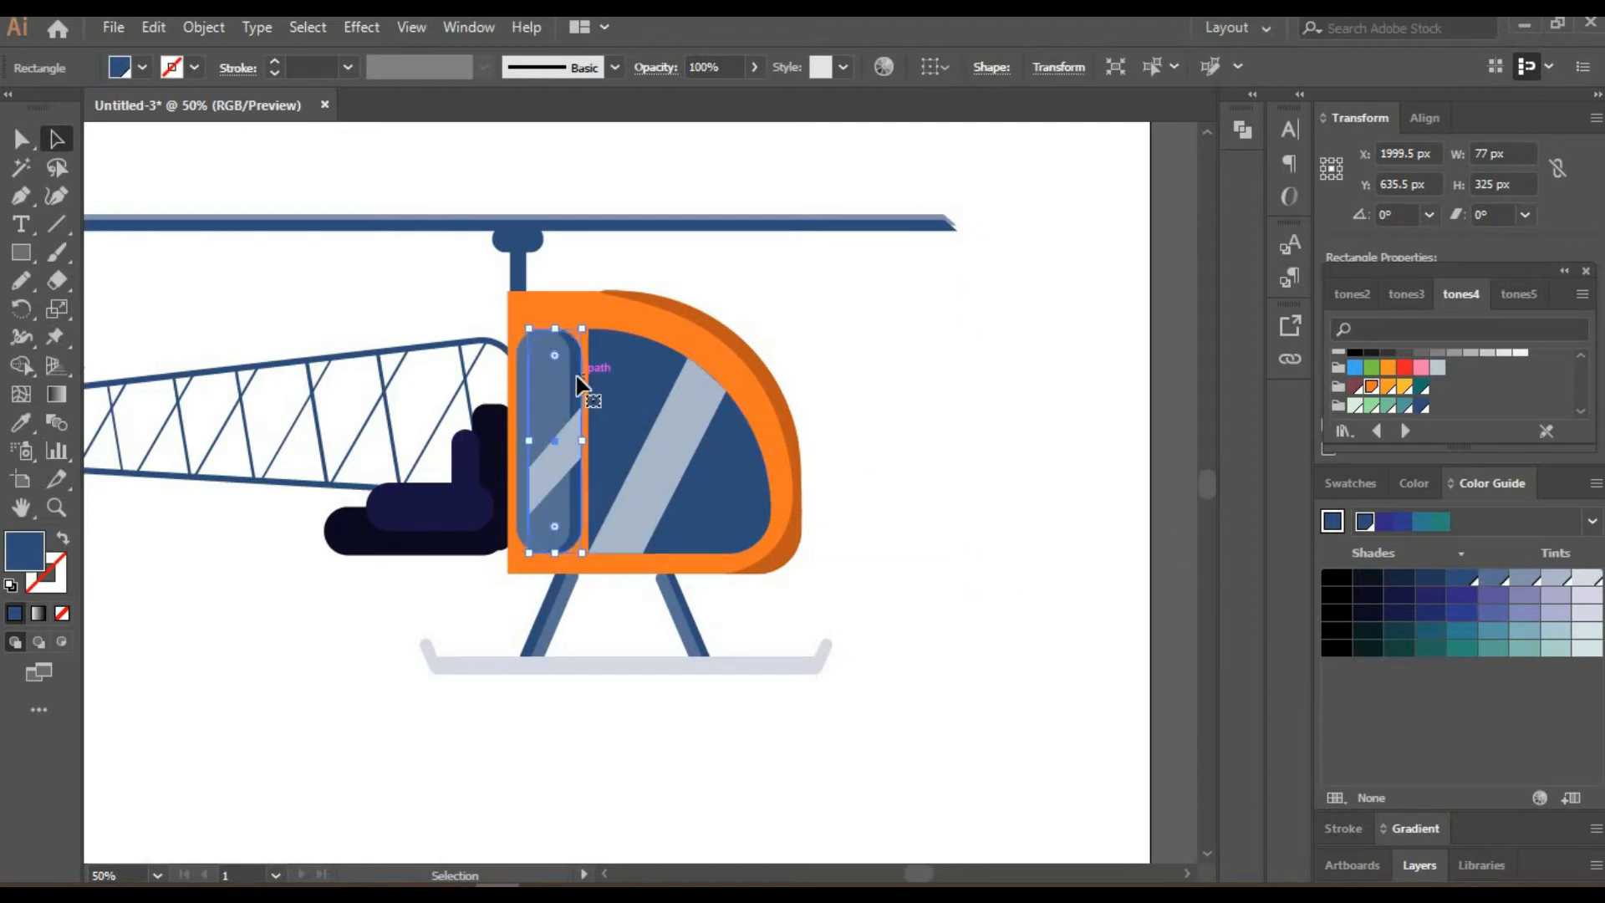
right_click(575, 375)
left_click(932, 754)
key("ctrl+z")
right_click(569, 449)
left_click(860, 559)
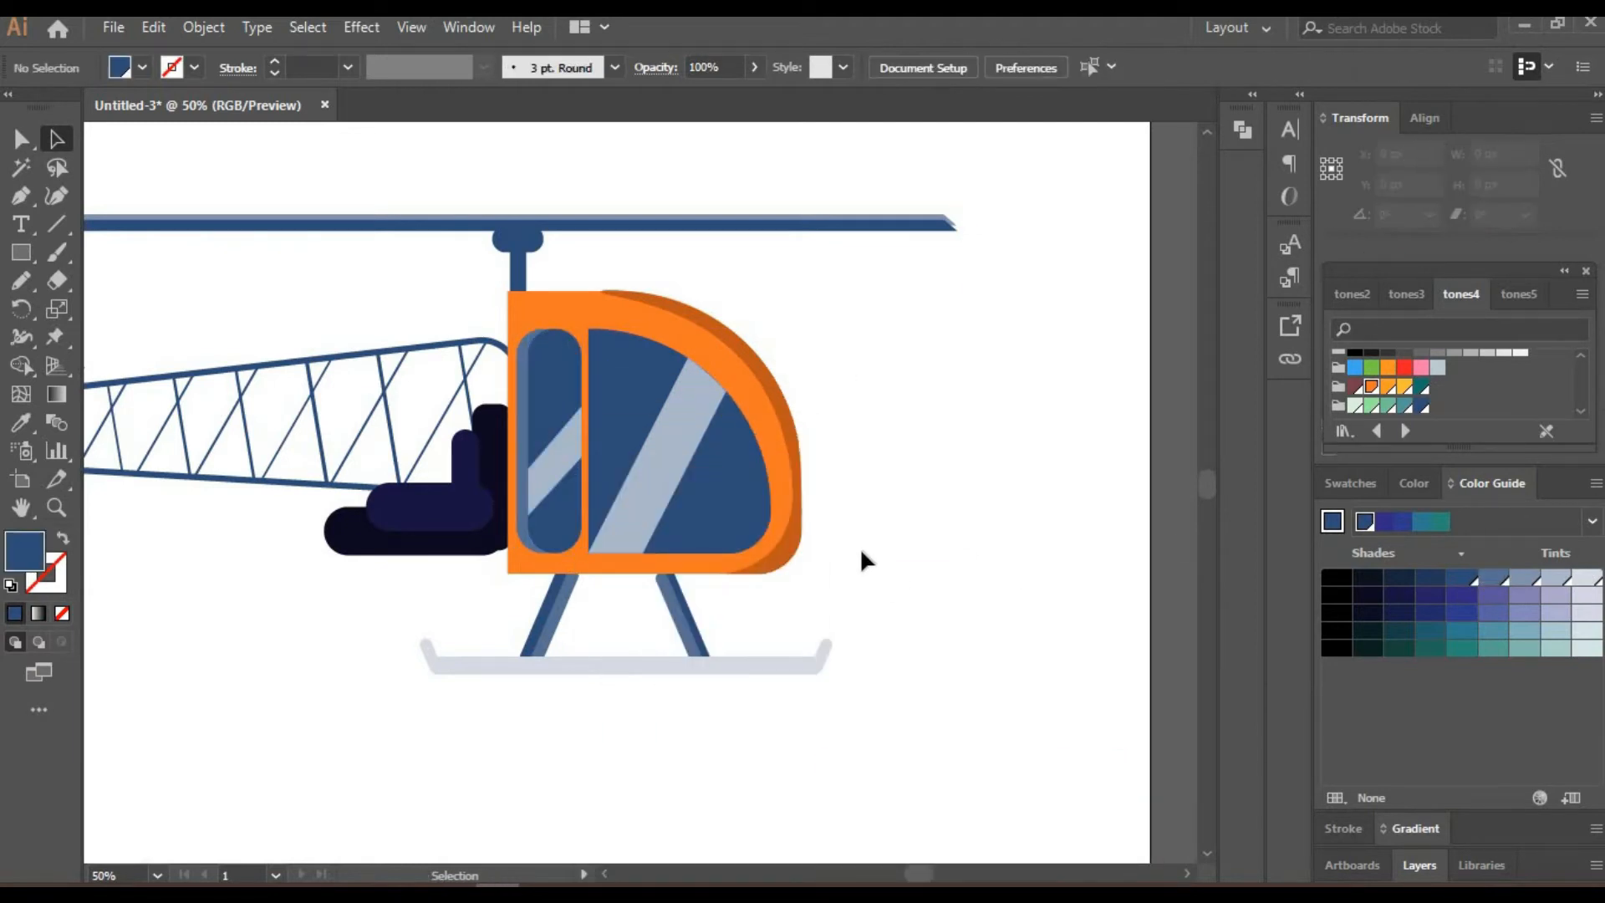
left_click_drag(624, 445, 622, 444)
left_click(1000, 524)
key("ctrl+z")
left_click(955, 489)
Duplicate the tail boom outline slightly above the original and give the copy a lighter blue-grey stroke.
key("space")
left_click_drag(147, 688, 336, 680)
left_click(468, 351)
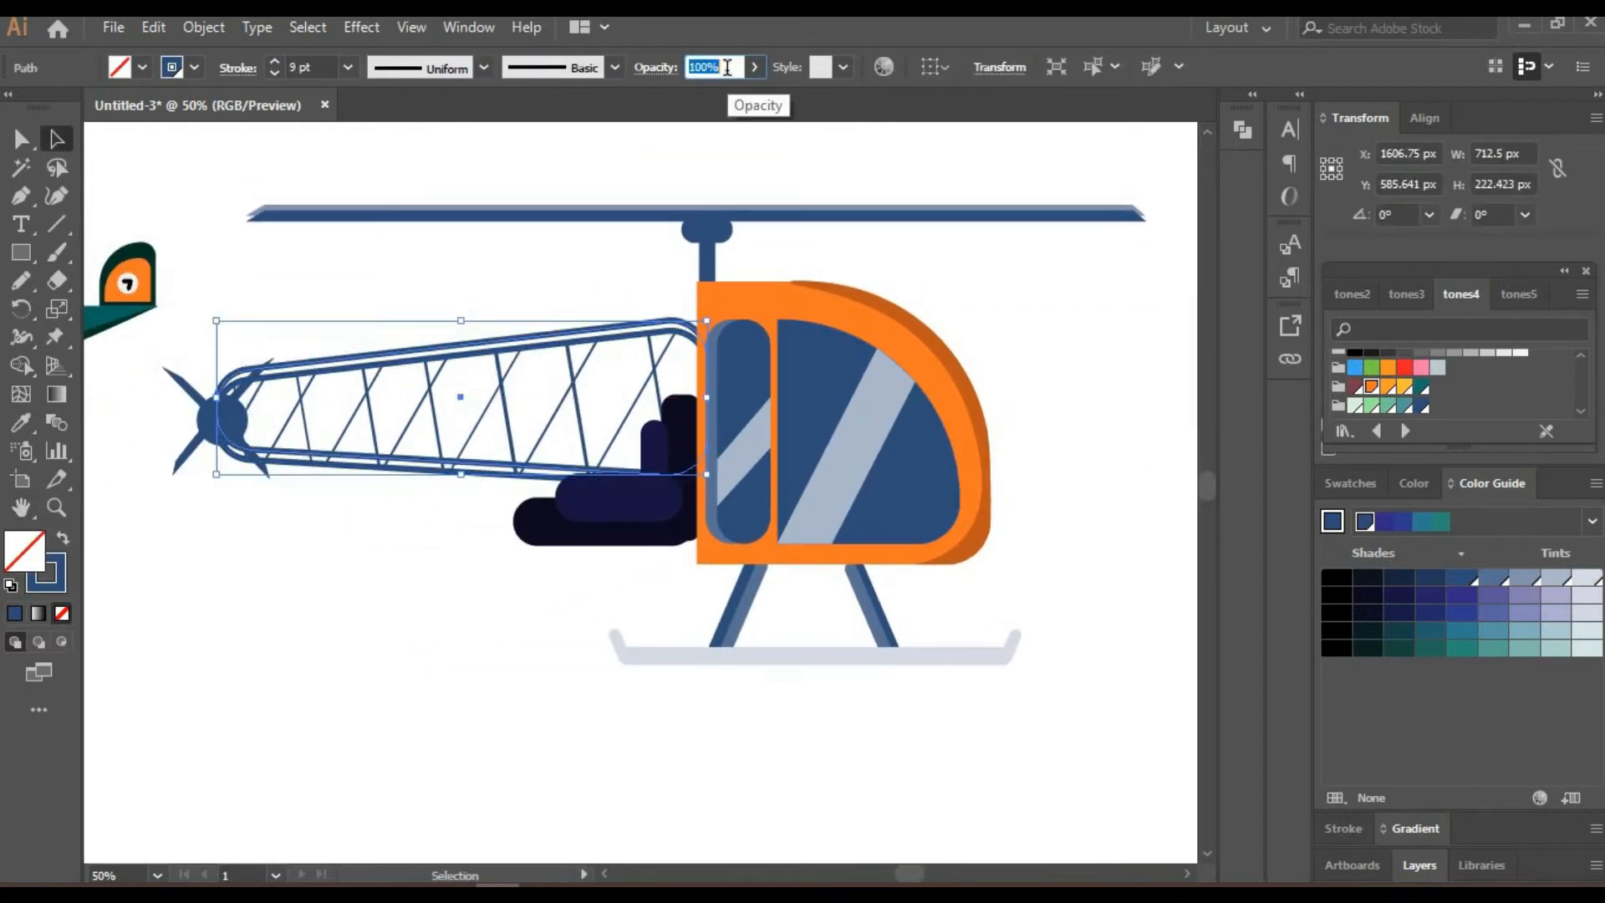
left_click(516, 325)
left_click(1492, 577)
key("ctrl+z")
left_click(1349, 483)
left_click(1341, 528)
left_click(1491, 483)
left_click(1524, 577)
left_click(1084, 242)
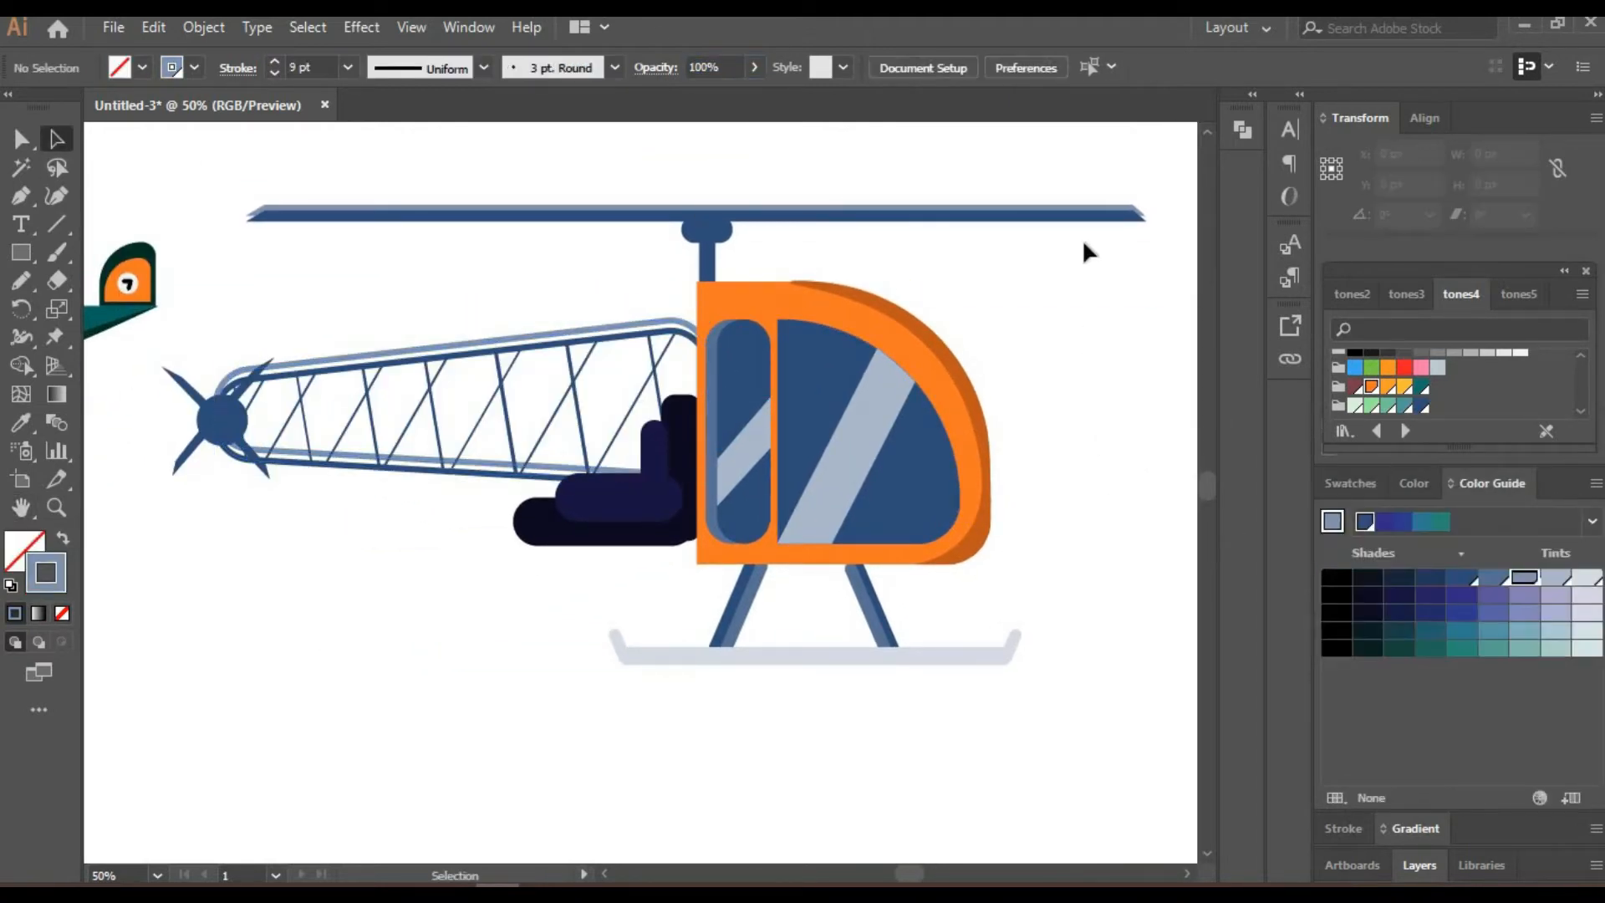
Duplicate the tail rotor hub slightly away from the cabin and fill the copy with the lighter blue-grey tint.
left_click(241, 420)
left_click_drag(241, 421, 214, 414, "alt")
left_click(1514, 580)
key("ctrl+z")
left_click(1349, 483)
left_click(1336, 525)
left_click(1492, 484)
left_click(1524, 577)
left_click(257, 483)
left_click(261, 577)
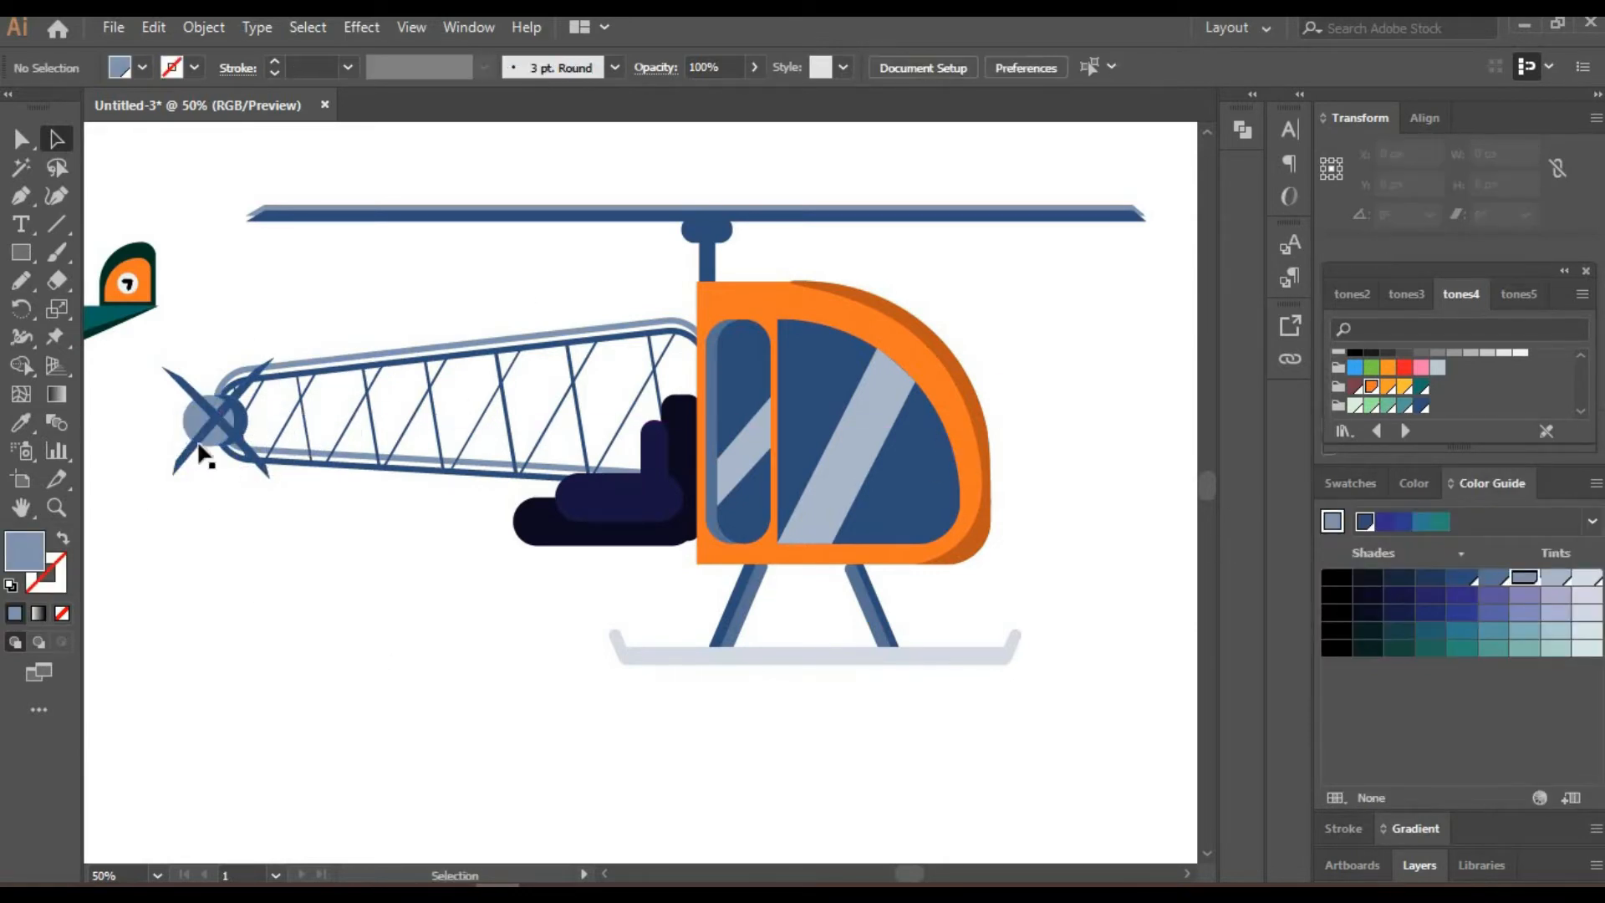
Draw a wide rectangle in the empty area below the aircraft and bow its long edges and nose end outward into curves.
key("ctrl+minus")
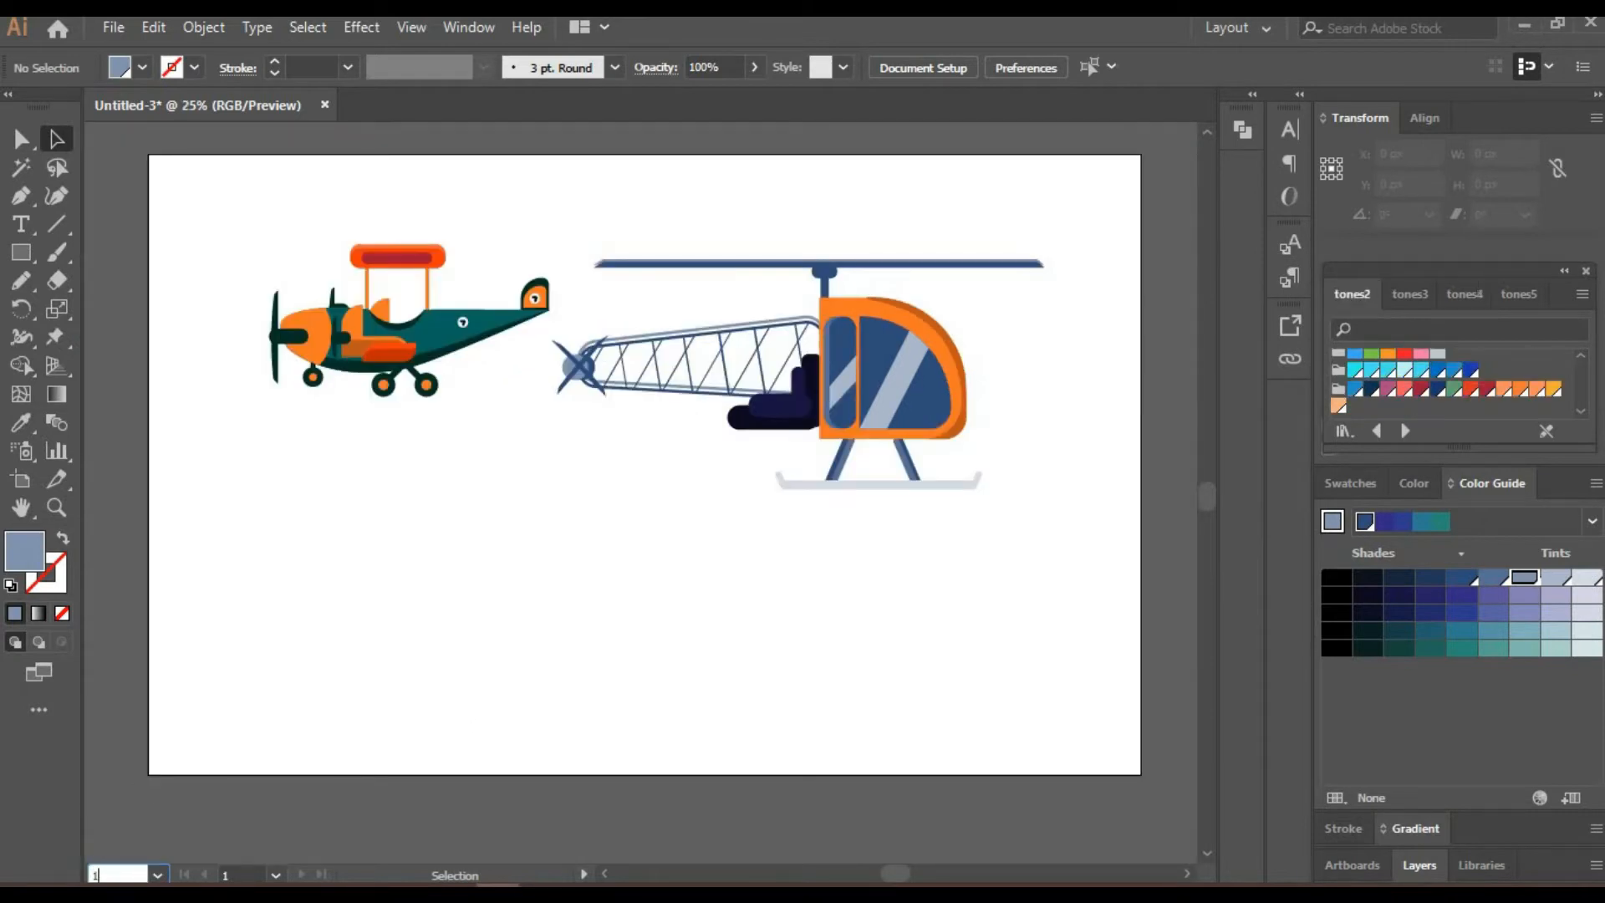
key("ctrl+plus")
mouse_move(323, 710)
left_mouse_down()
mouse_move(509, 537)
mouse_move(585, 522)
mouse_move(974, 657)
left_mouse_up()
key("m")
key("a")
left_click(56, 196)
left_click_drag(609, 370, 605, 278)
left_click_drag(624, 652, 628, 730)
left_click_drag(970, 652, 1068, 558)
Remove the surplus points at the shape's nose for a rounded tip and bow the tail end outward, about 1326 px wide overall.
left_click(1016, 490)
key("Delete")
left_click(1017, 571)
key("Delete")
left_click(1072, 504)
left_click_drag(255, 524, 167, 524)
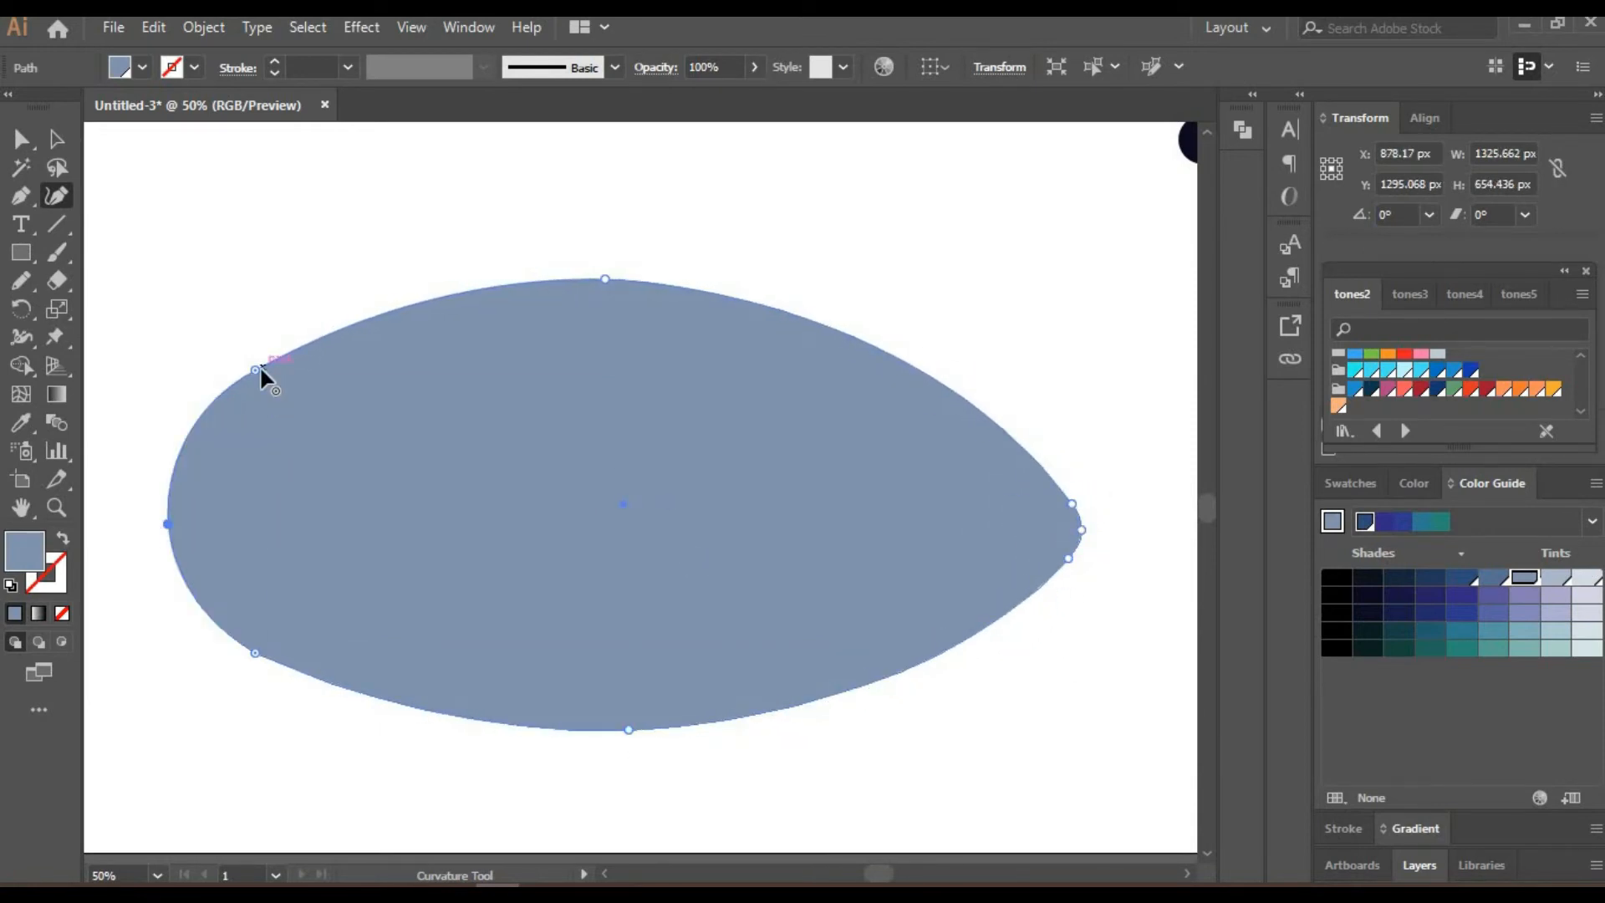
Delete the two corner points at the tail end of the airship body to smooth its outline.
left_click(255, 371)
key("Delete")
left_click(255, 653)
key("Delete")
Try flattening the body's upper and lower curves and pulling its tail end into a narrower tip.
left_click_drag(629, 730, 621, 670)
left_click_drag(605, 279, 615, 315)
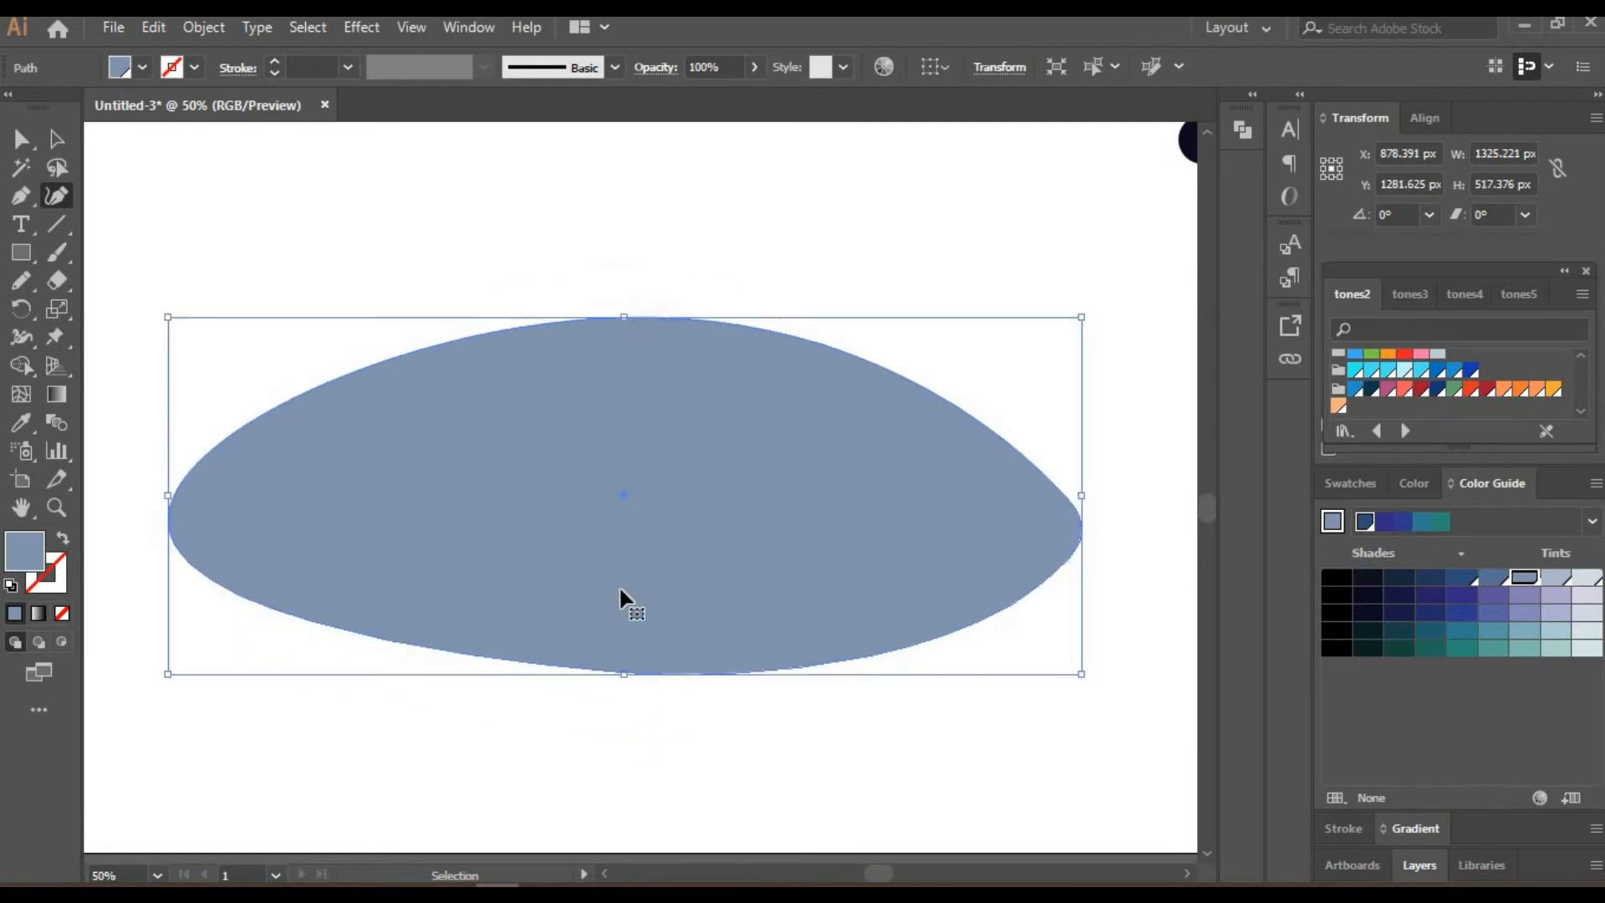
key("ctrl+z")
key("ctrl+z")
left_click_drag(228, 413, 228, 434)
left_click_drag(249, 635, 244, 600)
left_click_drag(164, 522, 139, 515)
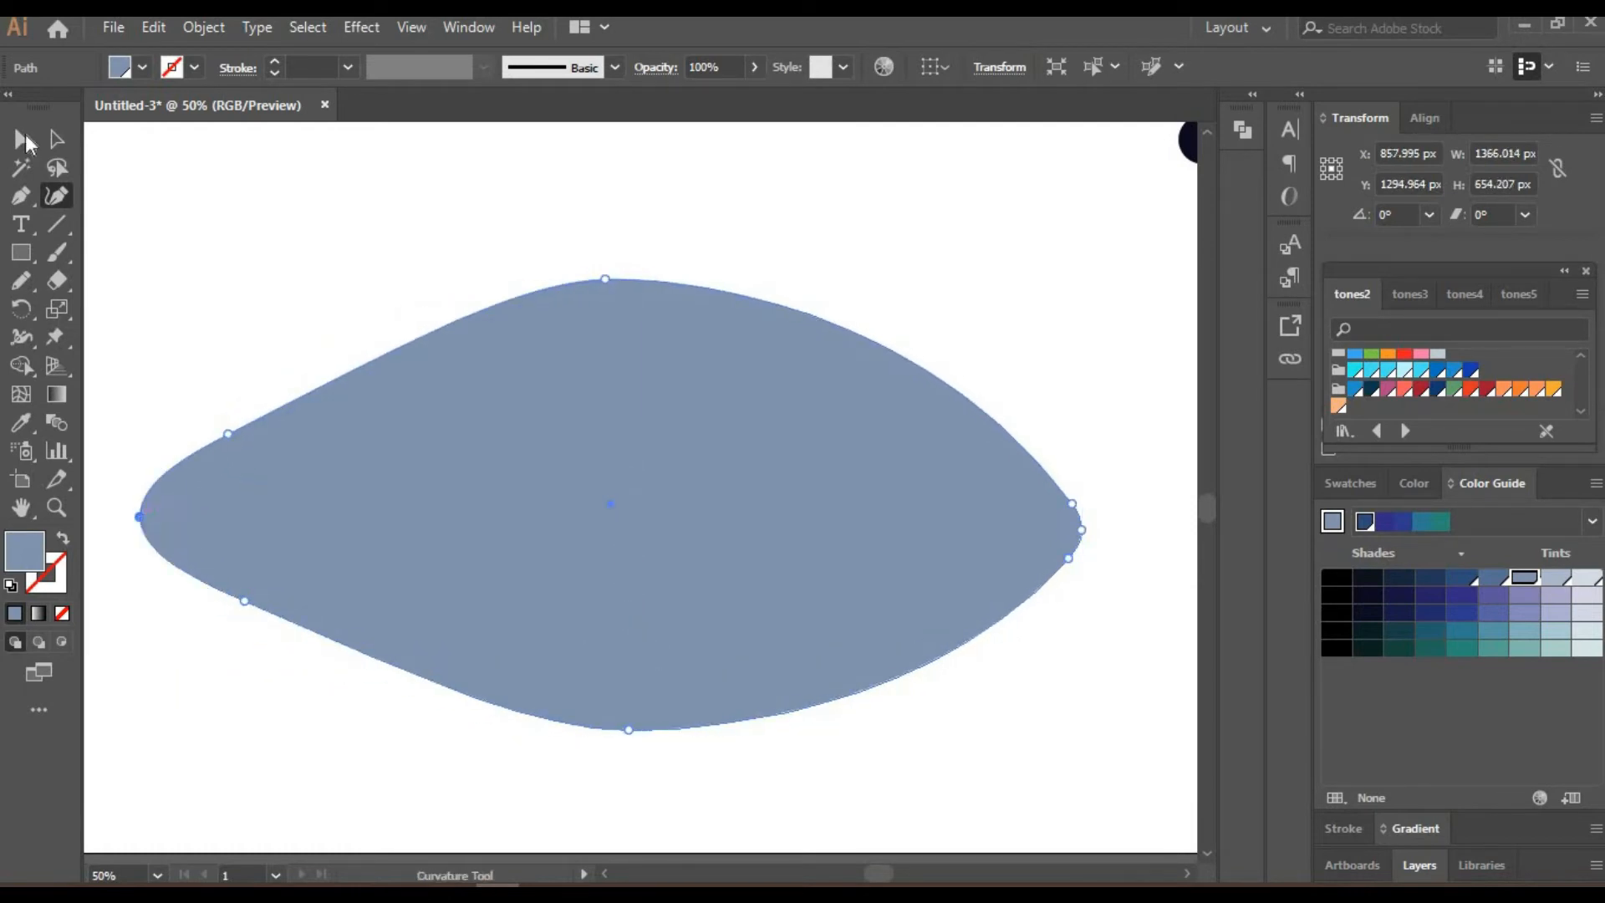
left_click(23, 139)
key("ctrl+z")
left_click(249, 268)
key("ctrl+z")
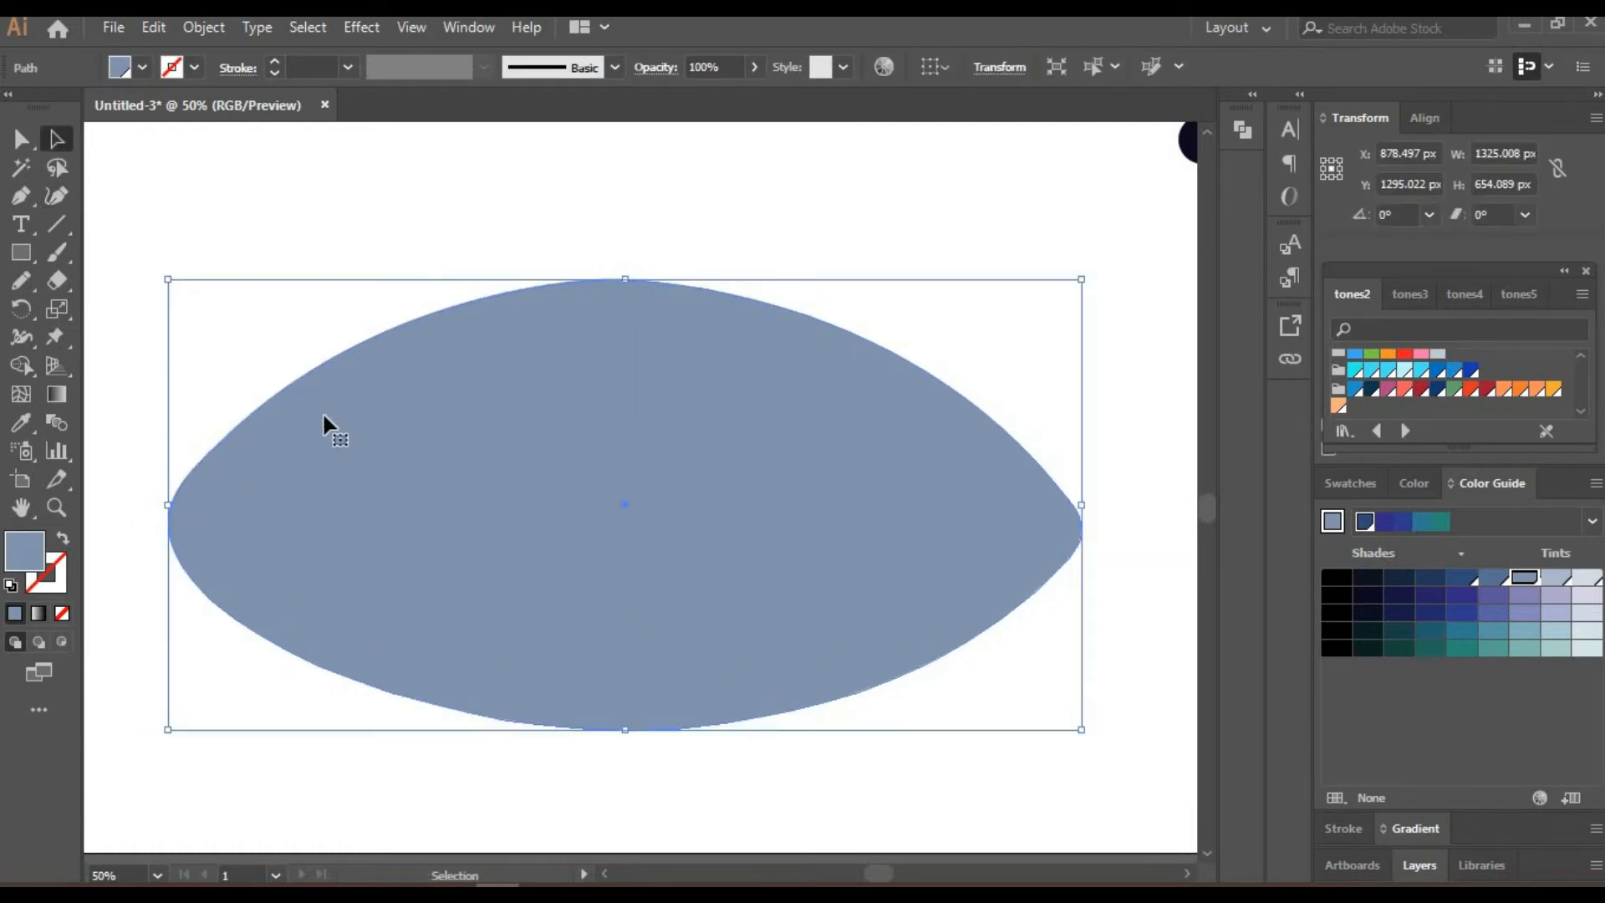
Narrow the body's tail with an extra point on each side and flatten its long curves to about 548 px high.
key("shift+grave")
left_click_drag(229, 610, 237, 594)
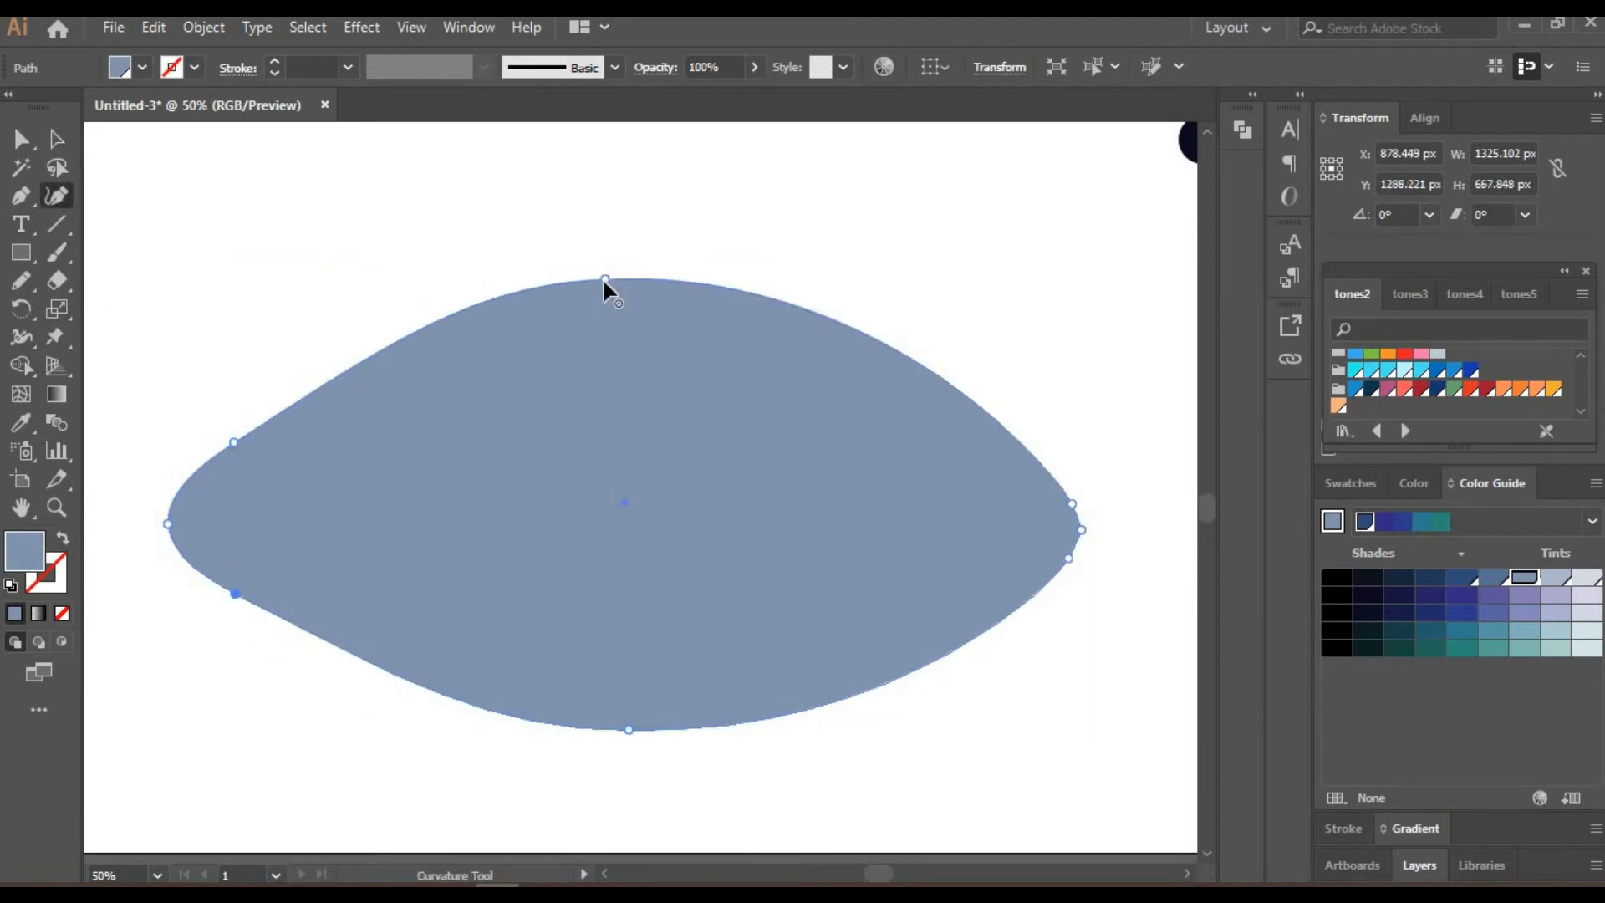
left_click_drag(604, 279, 604, 314)
left_click_drag(630, 730, 631, 692)
left_click(23, 139)
left_click(249, 226)
key("space")
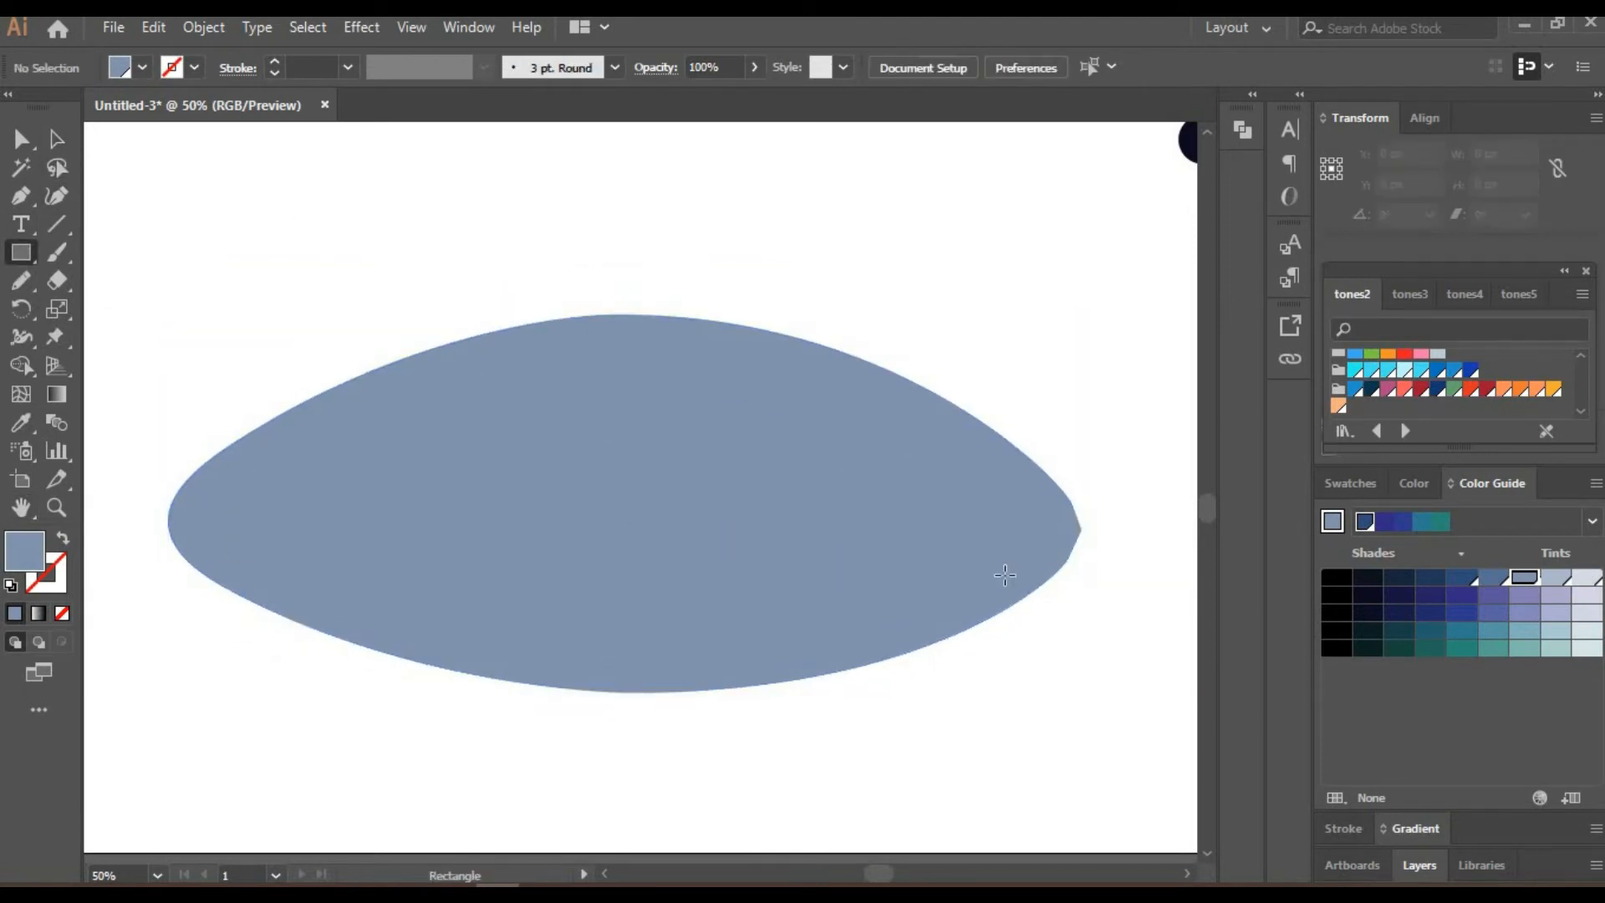
Draw a 267 × 196 px rectangle over the nose end and fill the airship body with pale cyan.
left_click_drag(1037, 587, 853, 454)
key("v")
left_click(487, 471)
left_click(1405, 370)
left_click(1389, 369)
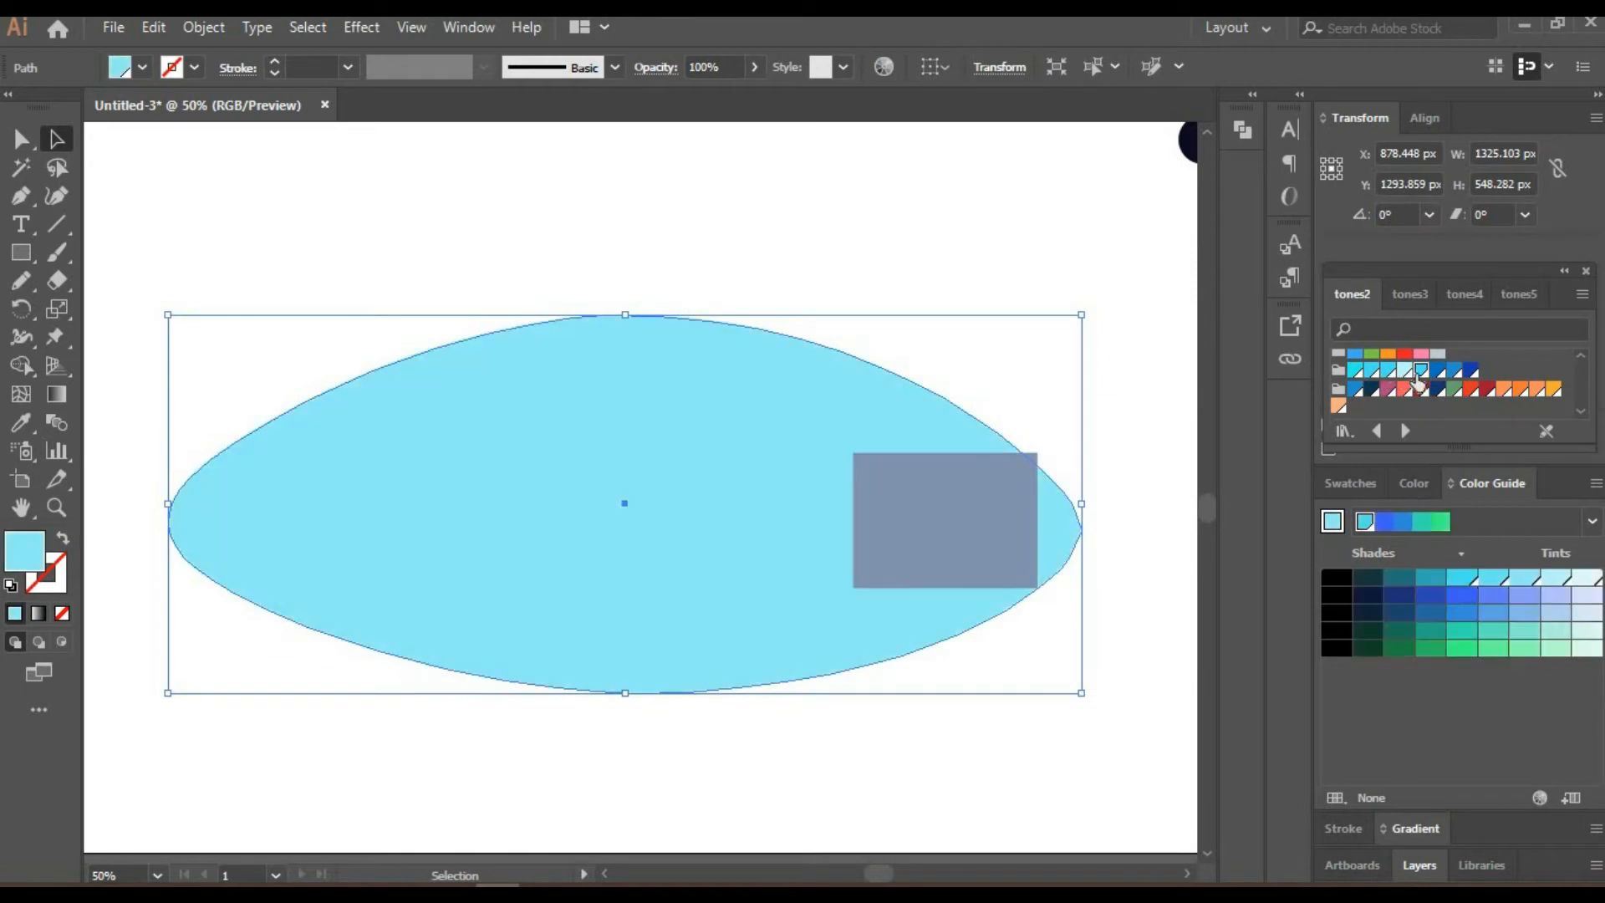
left_click(1454, 369)
left_click(1404, 369)
Stretch the rectangle's corners to the body outline, bow its inner edge toward the tail and extend it to the nose tip.
left_click(892, 568)
left_click_drag(853, 454, 863, 360)
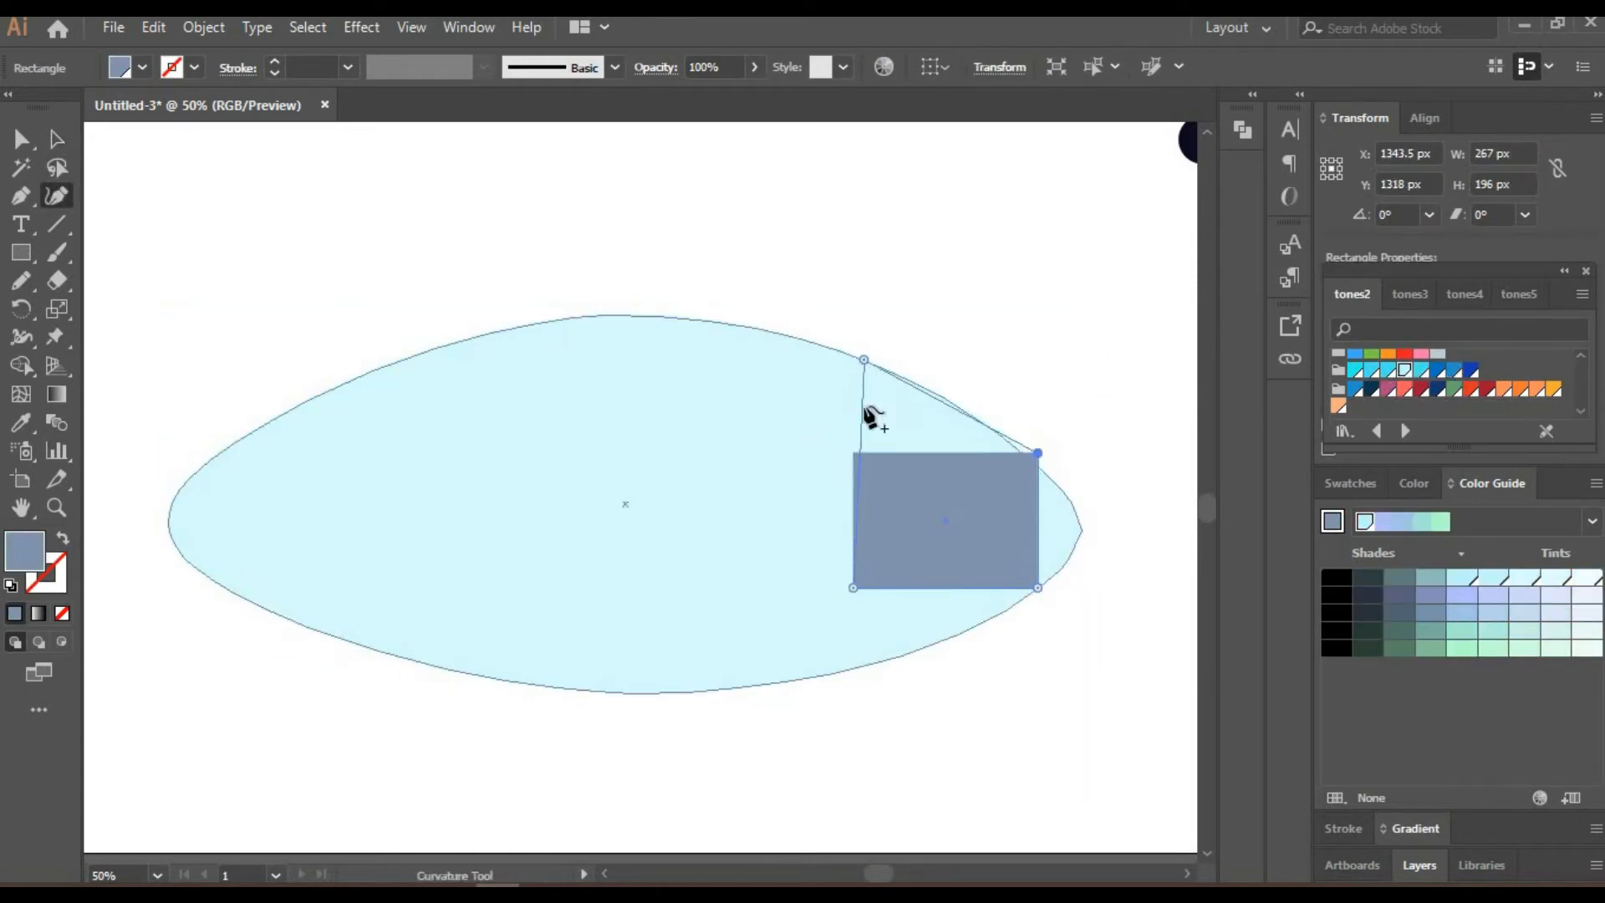
left_click_drag(853, 587, 886, 660)
left_click_drag(874, 510, 835, 510)
left_click_drag(1038, 543, 1081, 530)
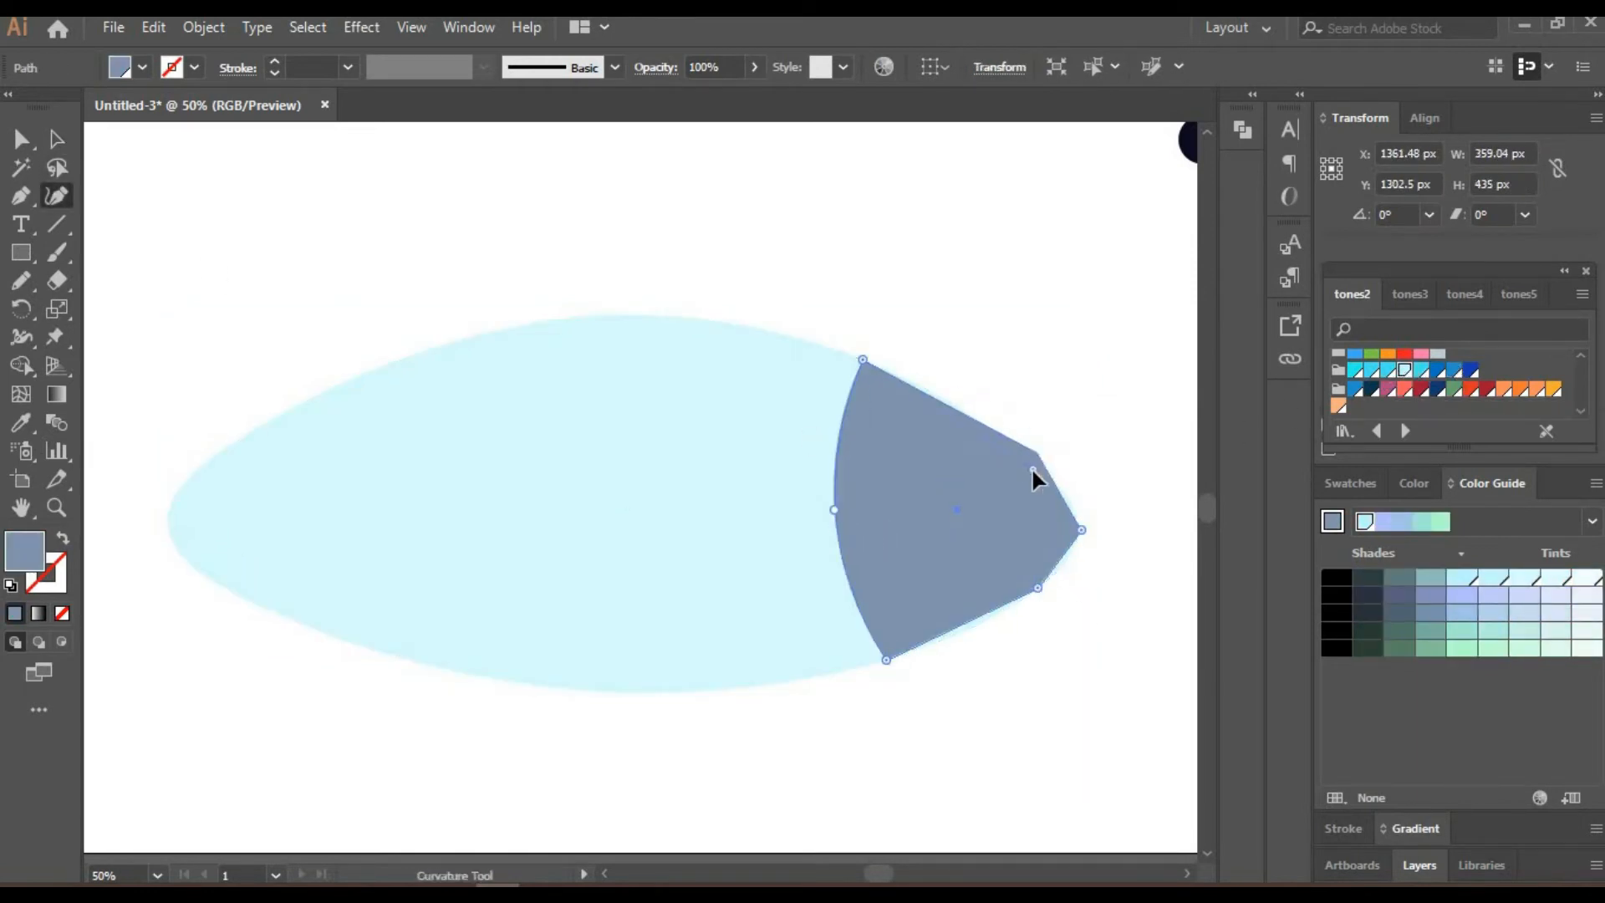
Curve the nose cap's outer edges to follow the body outline and bow its inner edge slightly further.
left_click_drag(1038, 454, 1066, 493)
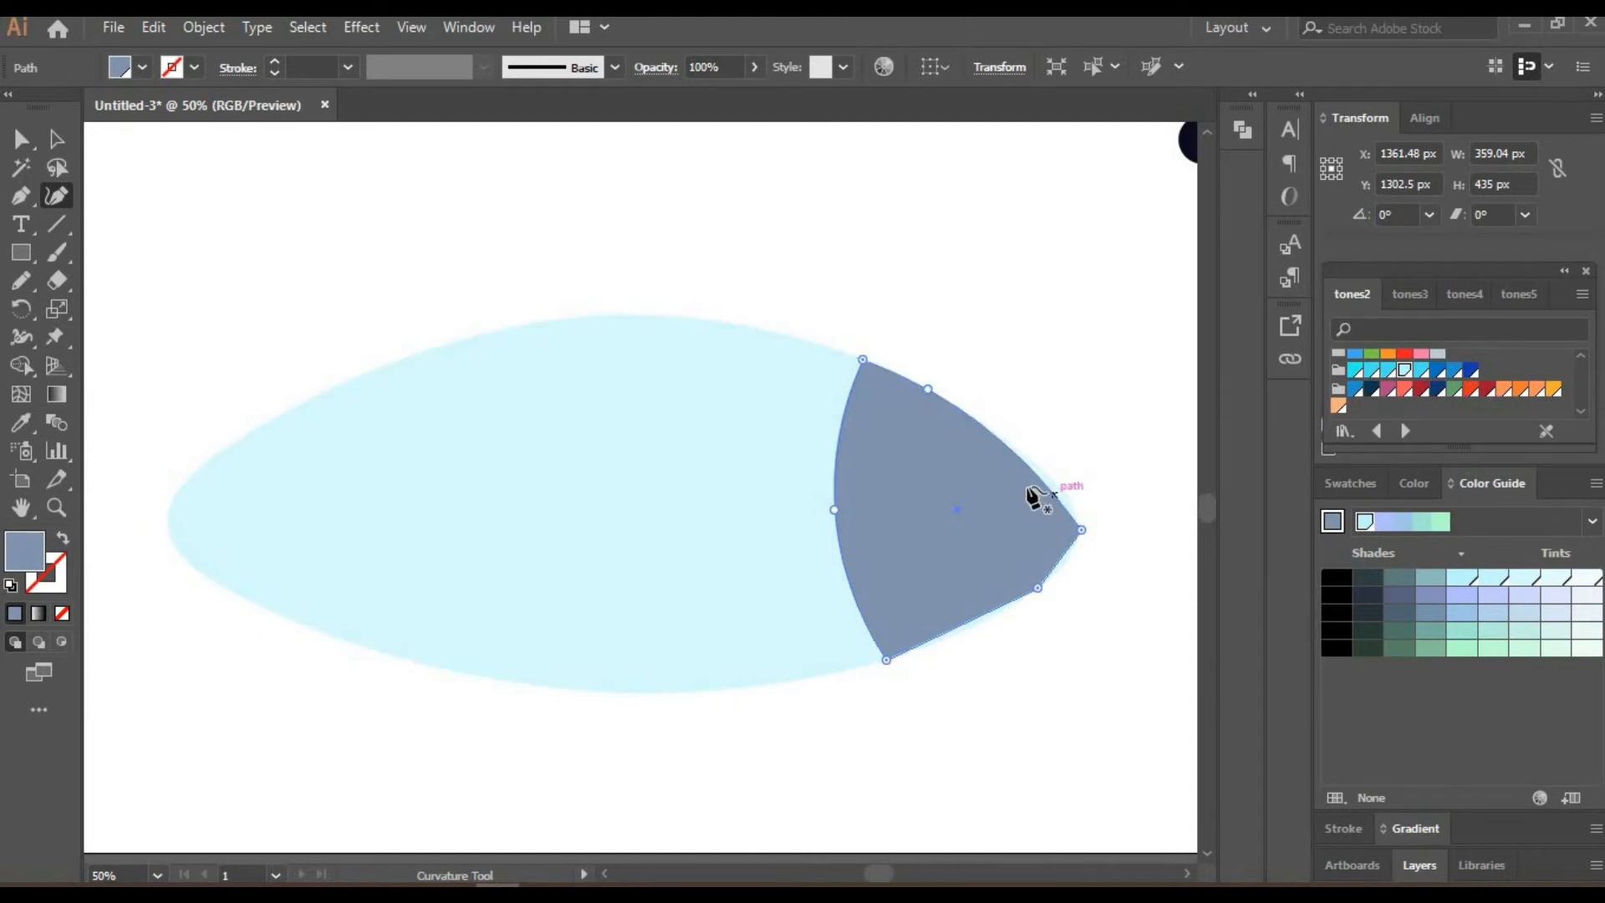
mouse_move(1038, 588)
left_mouse_down()
mouse_move(1005, 600)
mouse_move(1019, 601)
left_mouse_up()
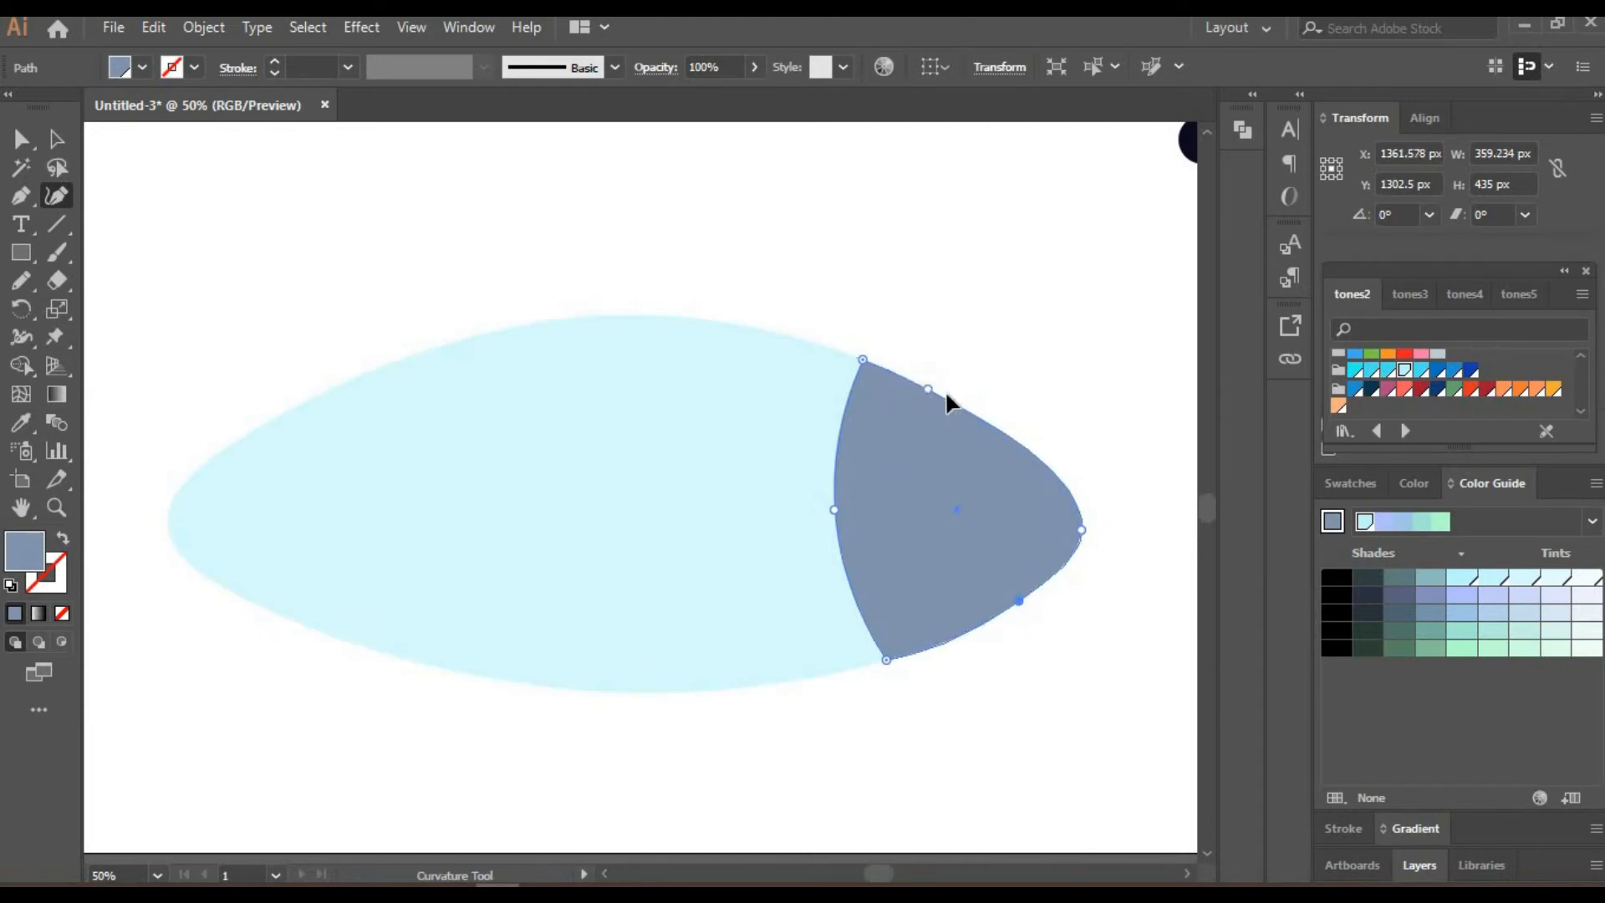
left_click_drag(823, 512, 822, 512)
key("v")
left_click(304, 174)
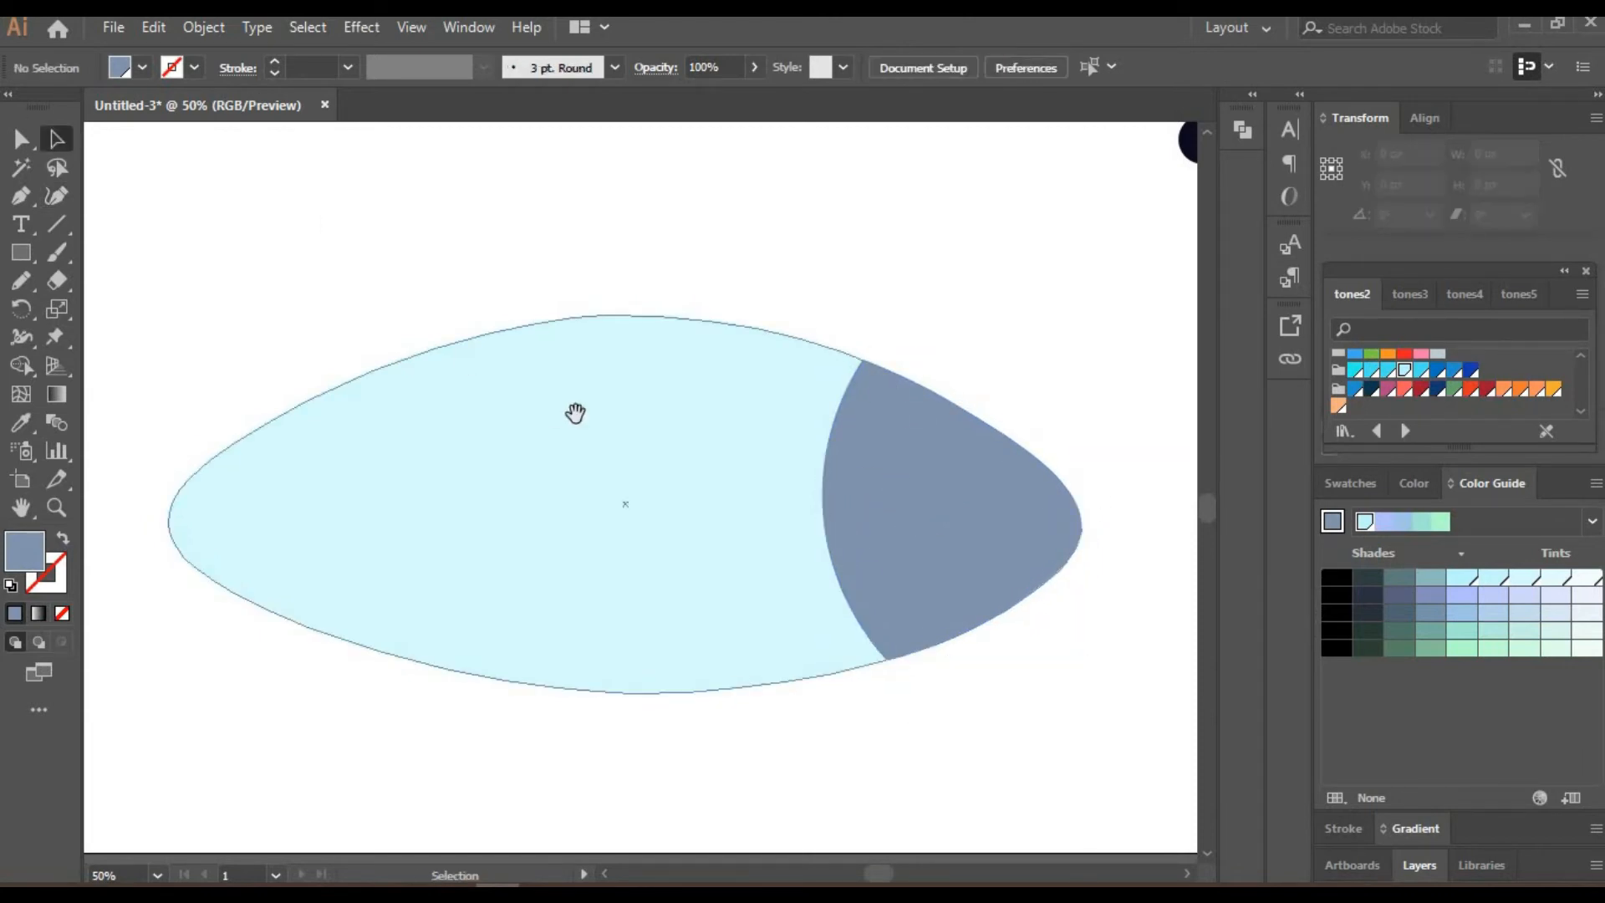
Fill the nose cap with a medium blue.
left_click_drag(574, 412, 601, 383)
left_click(1024, 518)
left_click(1421, 369)
left_click(1453, 373)
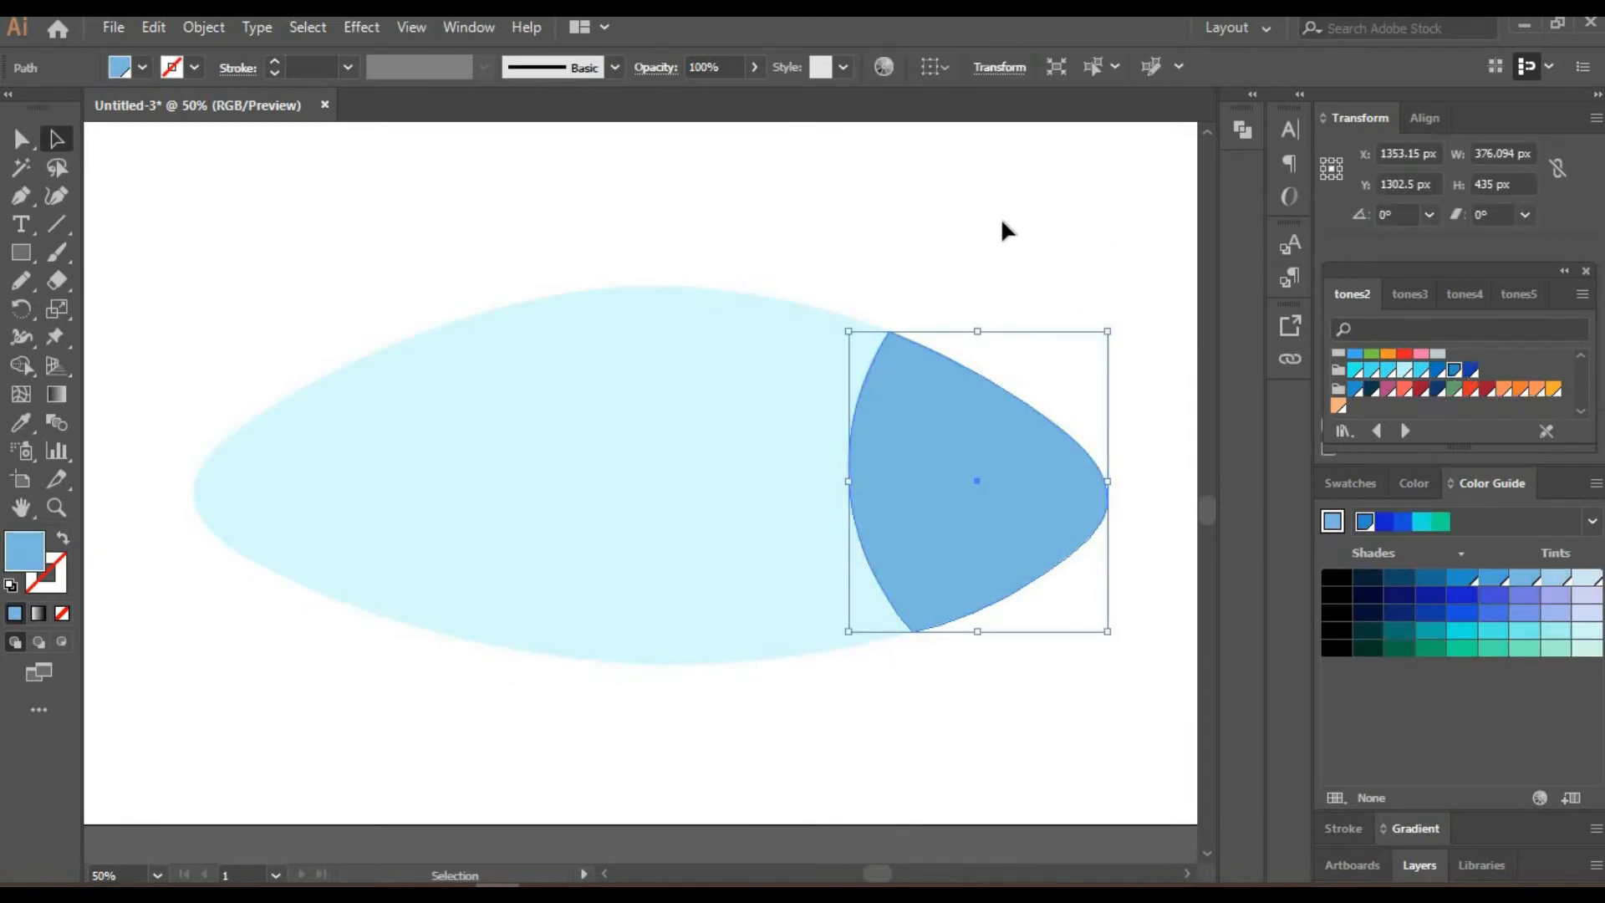
left_click(806, 232)
Draw a 160 × 170 px blue fin at the upper tail, send it behind the body and round its outer upper corner.
key("m")
left_click_drag(806, 233, 884, 228)
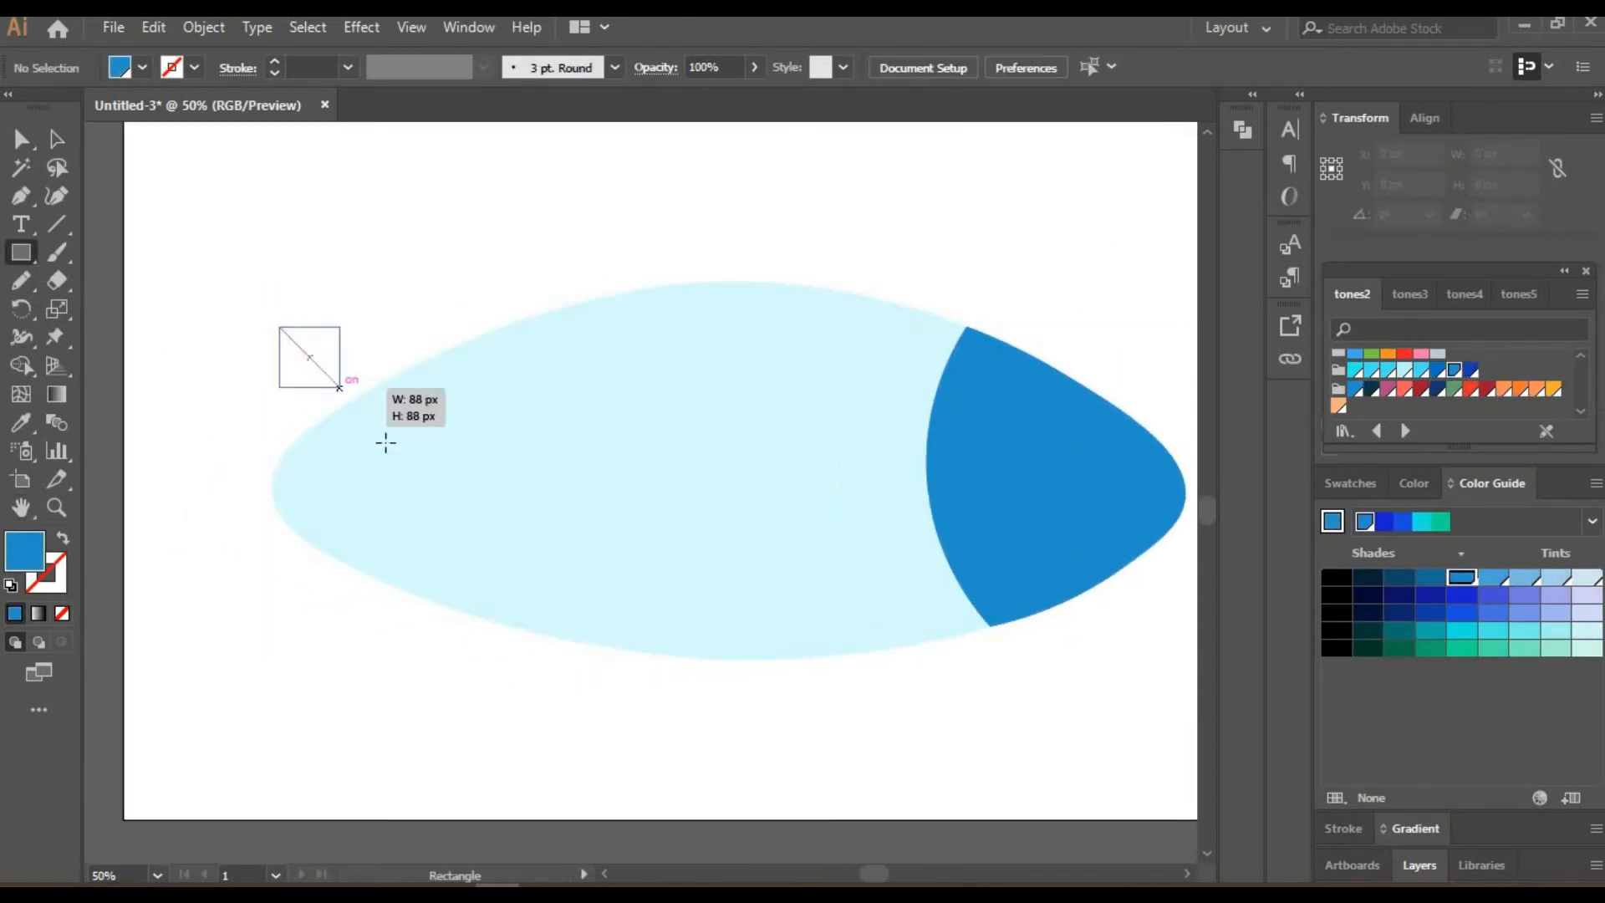
key("v")
left_click_drag(385, 443, 290, 357)
right_click(324, 392)
mouse_move(416, 759)
left_click(668, 833)
key("v")
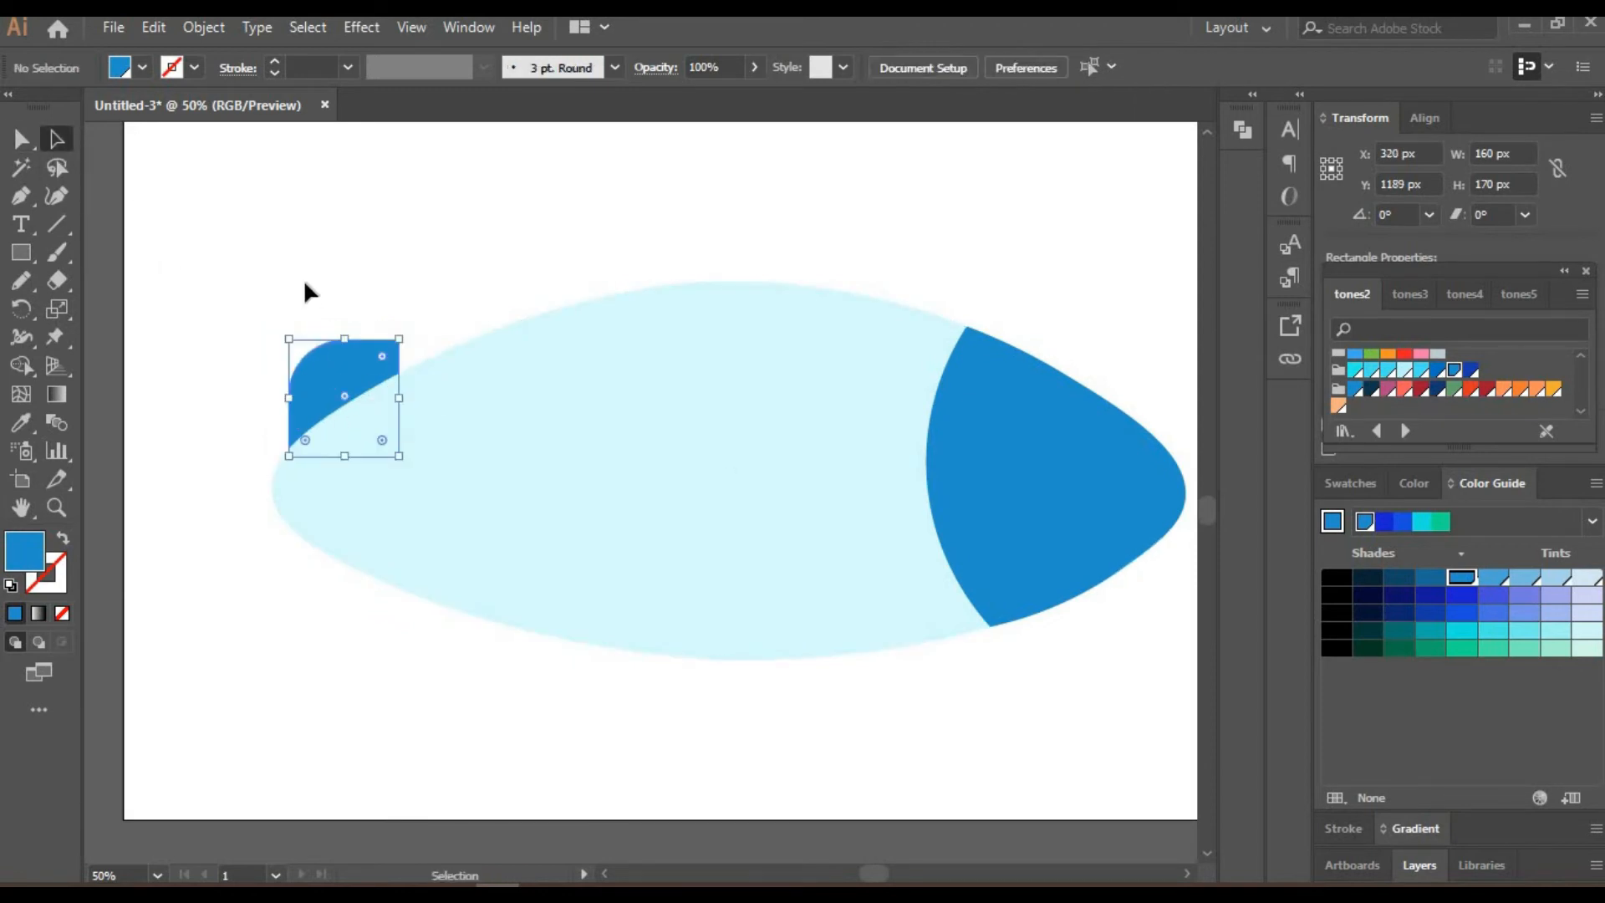
Make a copy of the upper fin rotated 180° and place it at the lower tail.
right_click(337, 368)
mouse_move(387, 706)
left_click(677, 562)
left_click(790, 398)
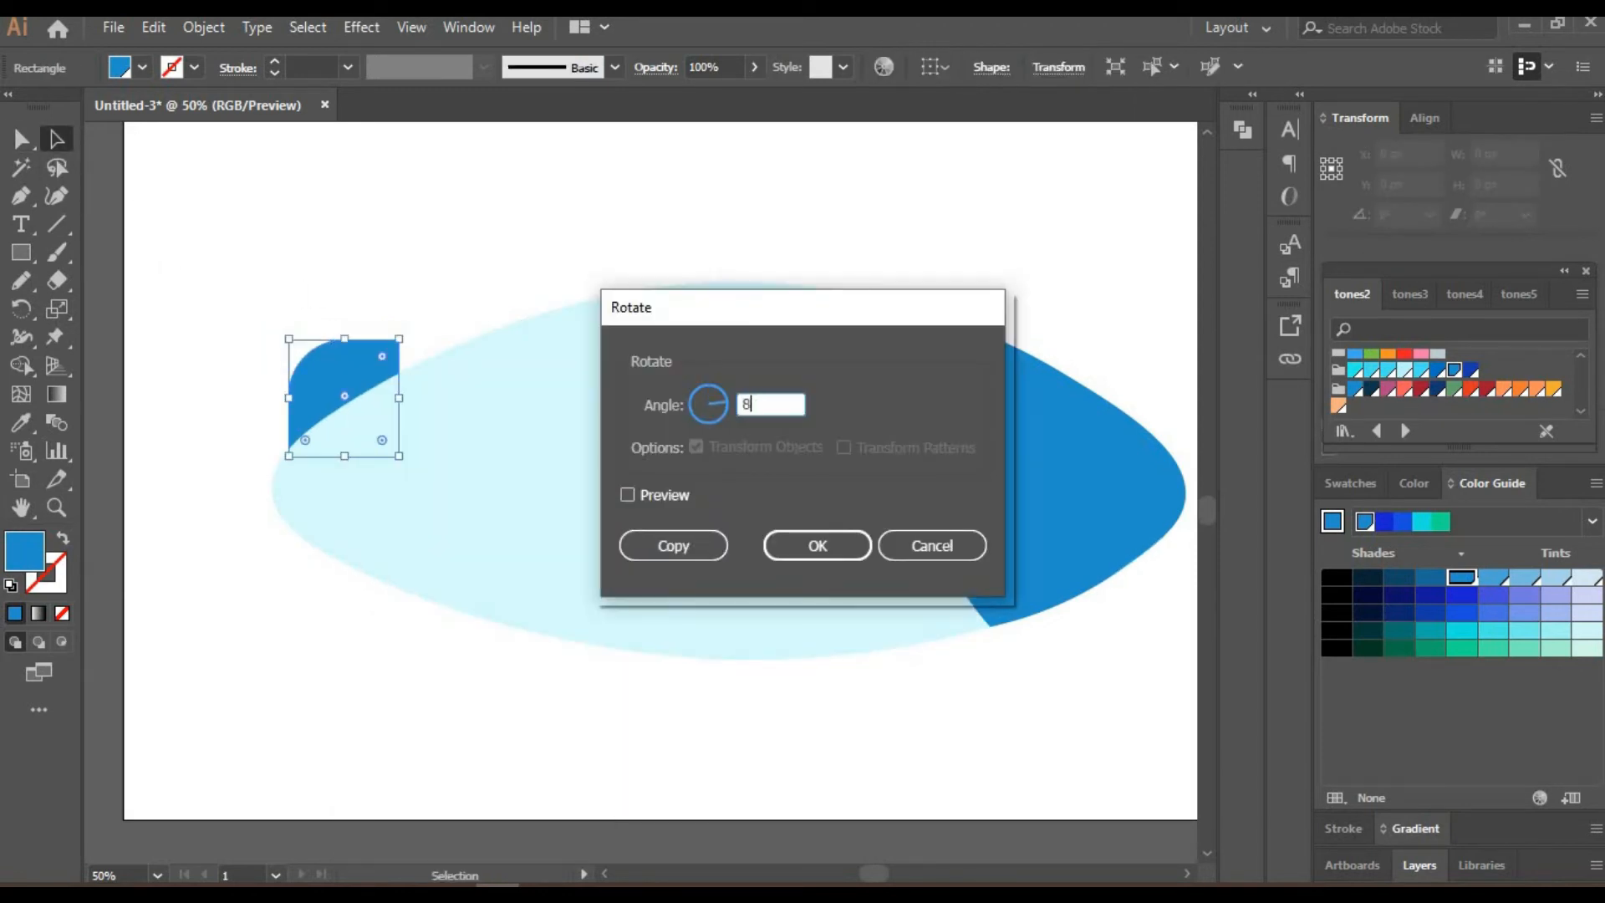
left_click(670, 545)
left_click_drag(368, 401, 368, 563)
left_click(441, 227)
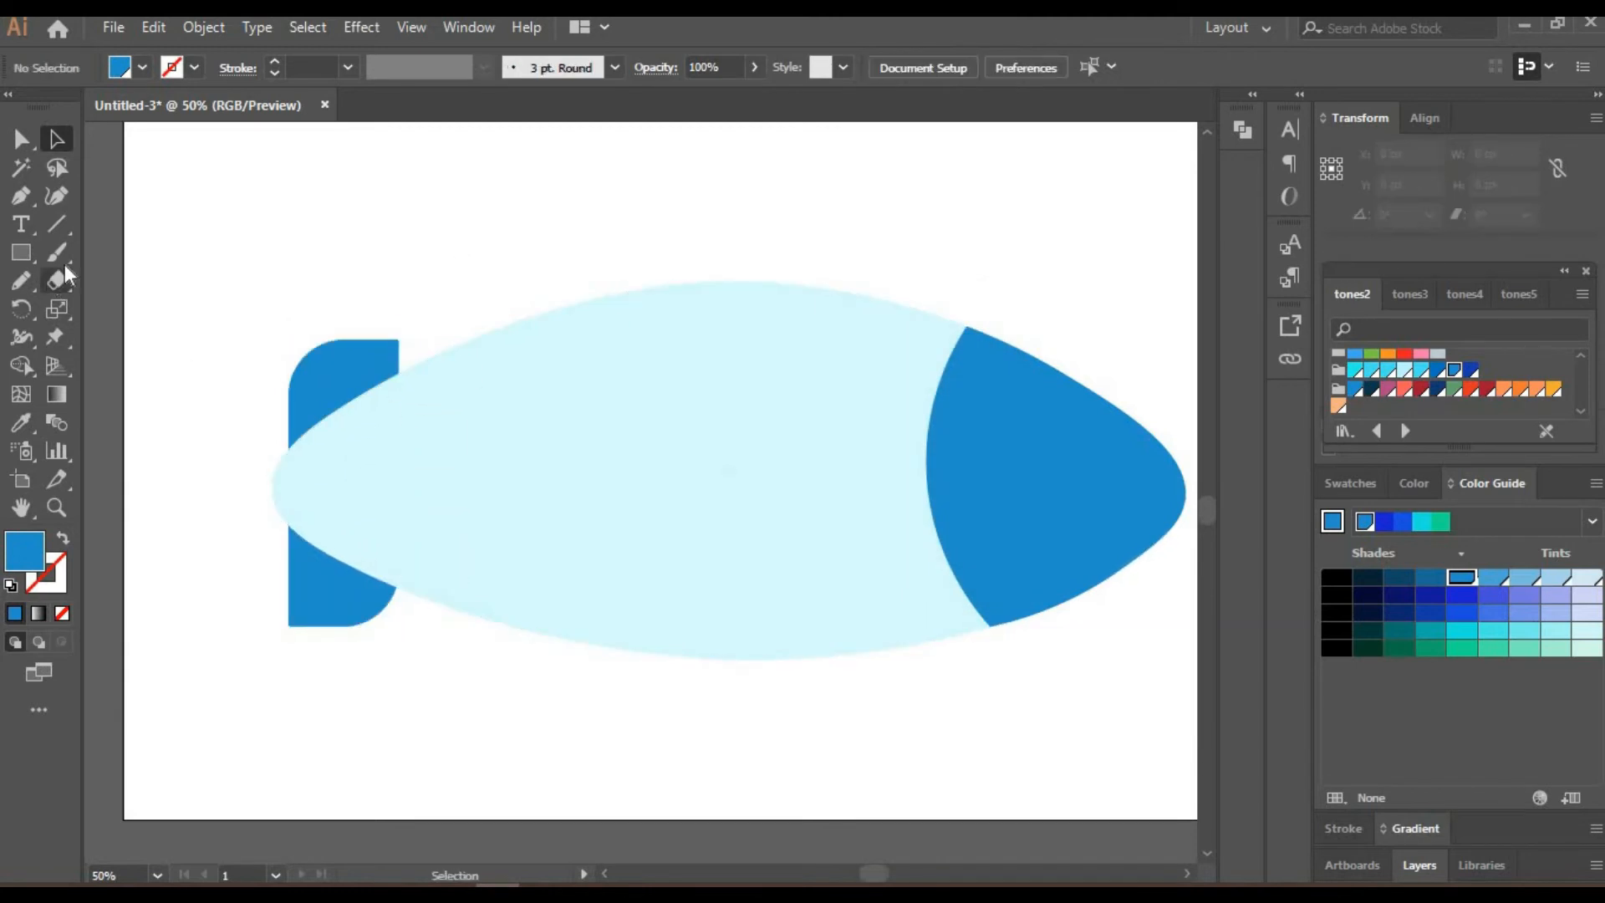
Make a copy of the upper tail fin rotated 90°.
right_click(299, 377)
mouse_move(428, 719)
left_click(662, 599)
key("Escape")
right_click(334, 370)
left_click(669, 567)
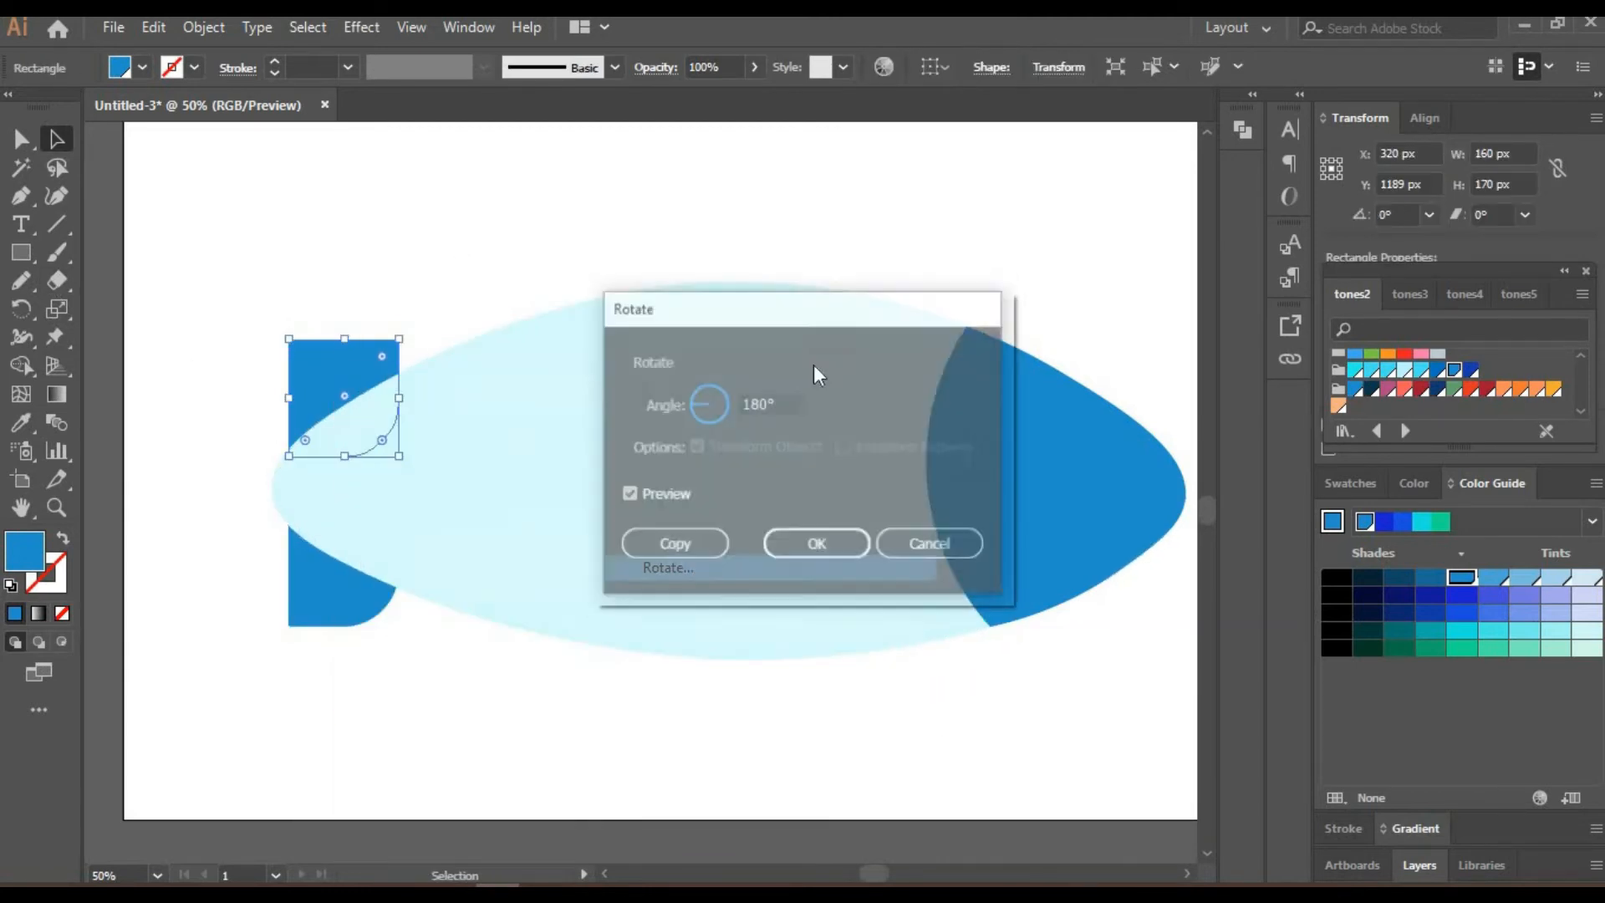
type("90")
left_click(667, 494)
left_click(673, 545)
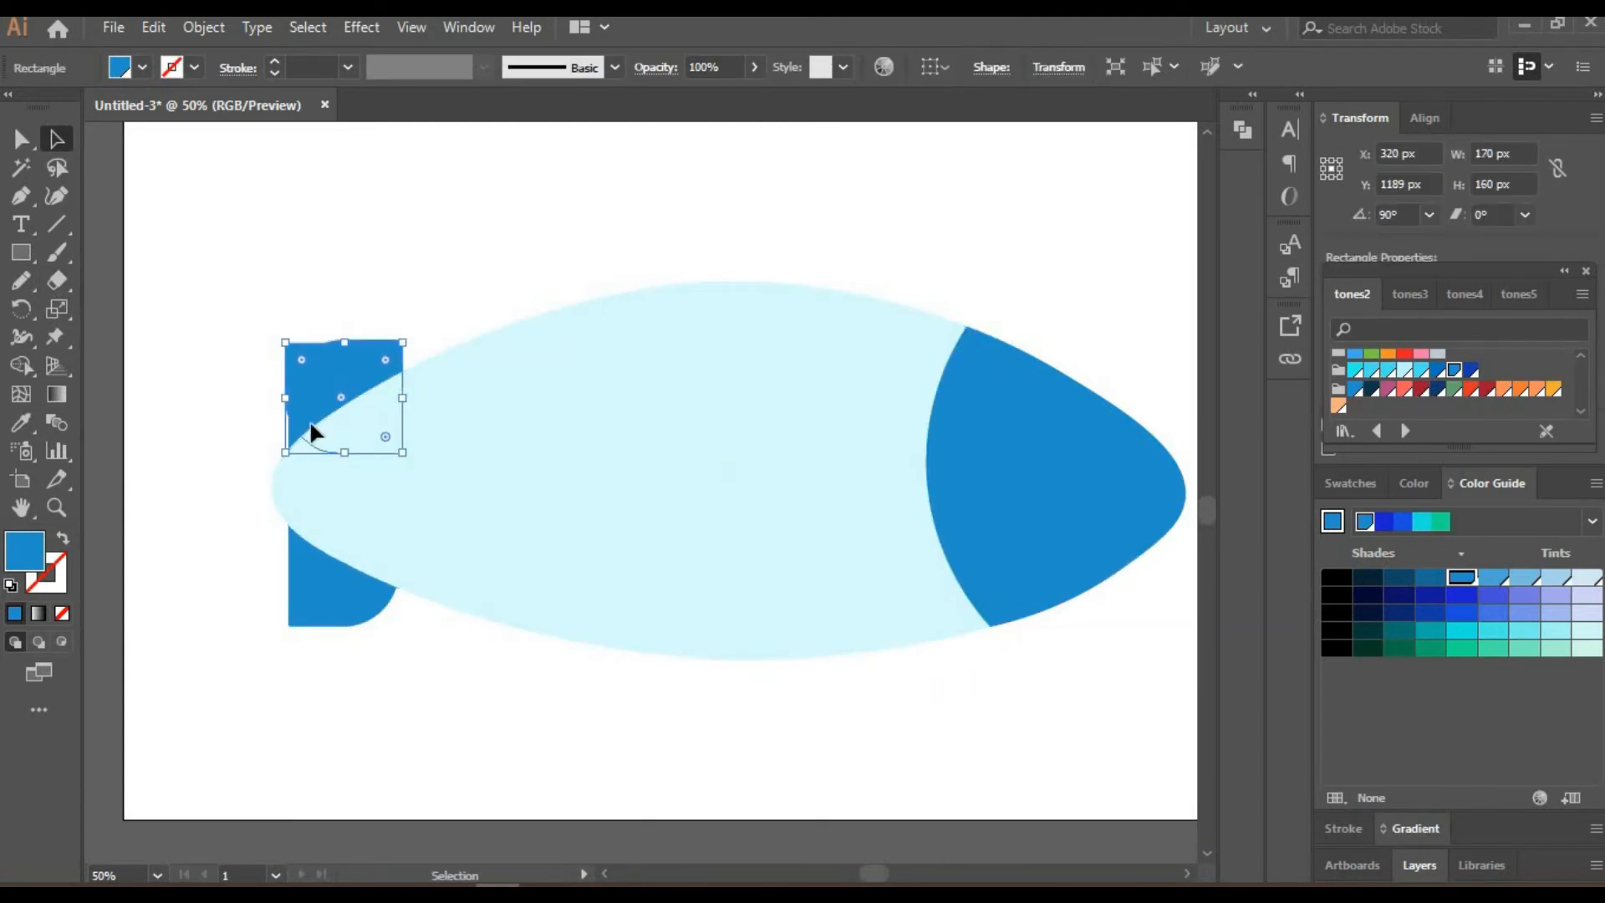
Move the 90° fin copy to the middle of the tail end and bring it in front of the body.
left_click(246, 257)
left_click_drag(312, 425, 229, 474)
right_click(237, 483)
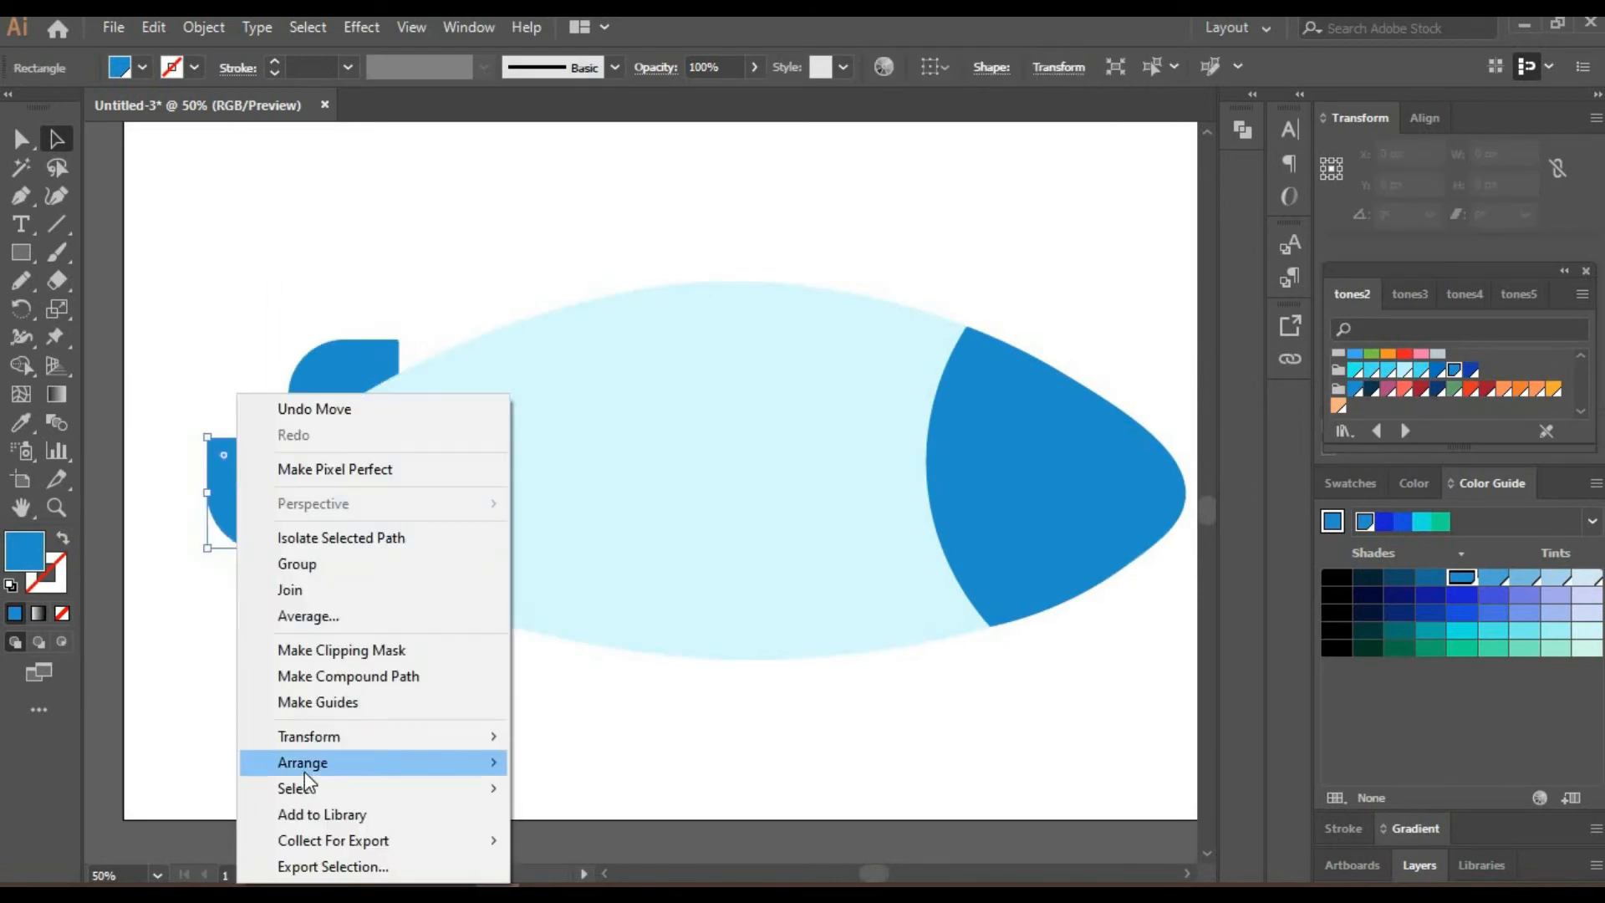
mouse_move(304, 767)
left_click(568, 763)
left_click_drag(341, 483, 344, 483)
Shift the upper and lower fins slightly toward the nose and nudge the middle fin into alignment between them.
left_click_drag(351, 566, 375, 573)
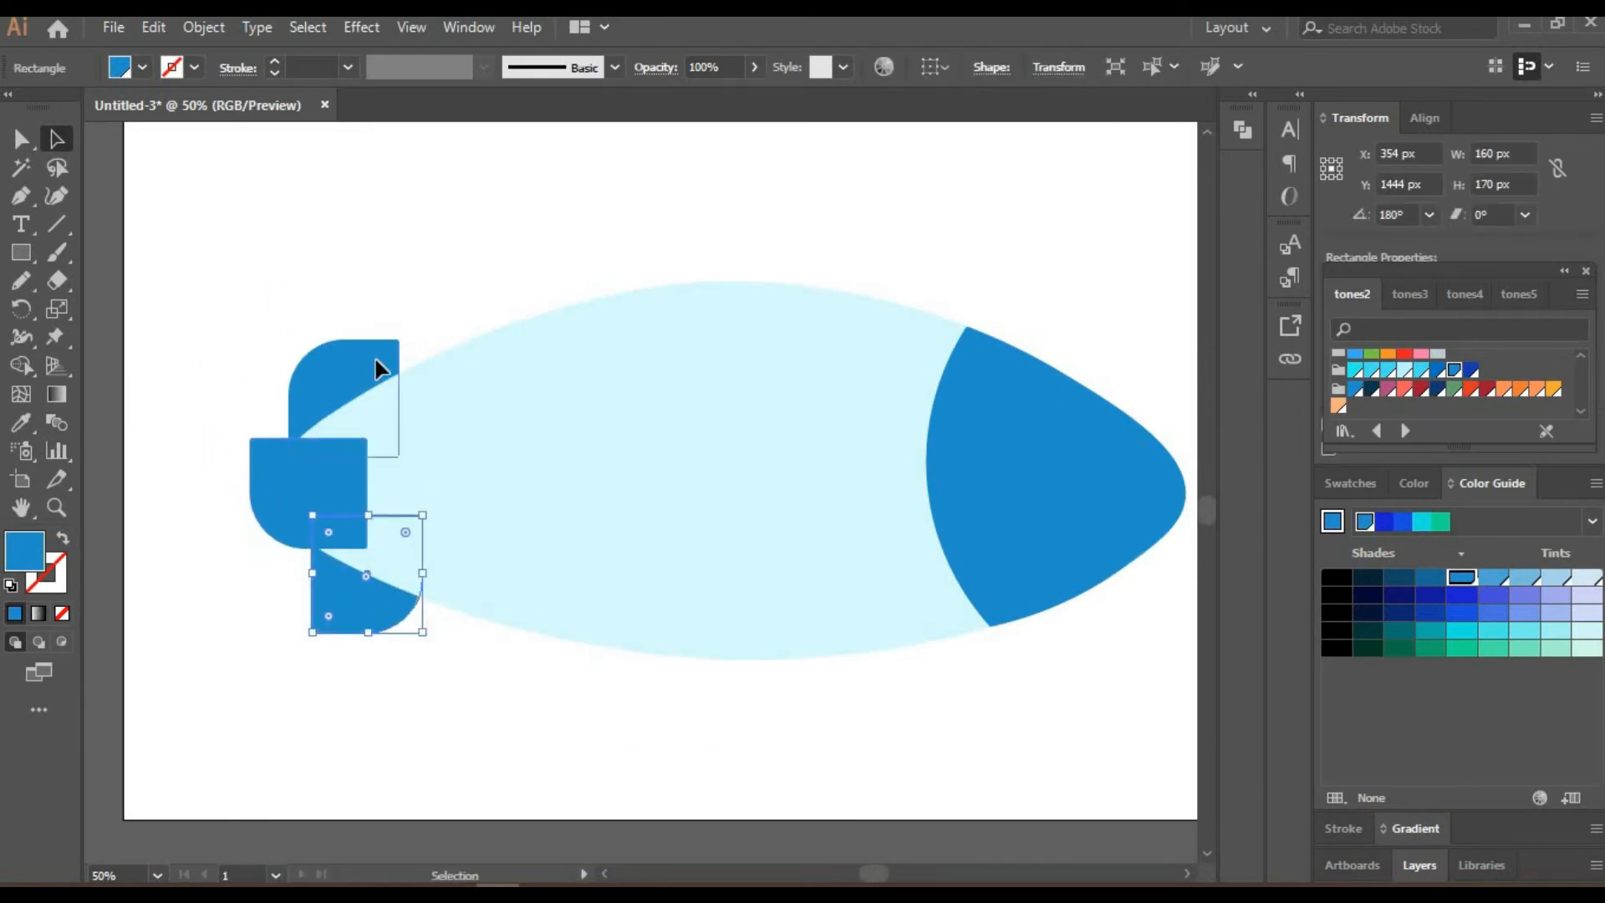
left_click_drag(377, 365, 400, 357)
mouse_move(313, 511)
left_mouse_down()
mouse_move(304, 499)
mouse_move(328, 483)
left_mouse_up()
left_click(184, 239)
Round the middle fin's upper corner on the nose side to match its opposite corner.
left_click(334, 481)
key("a")
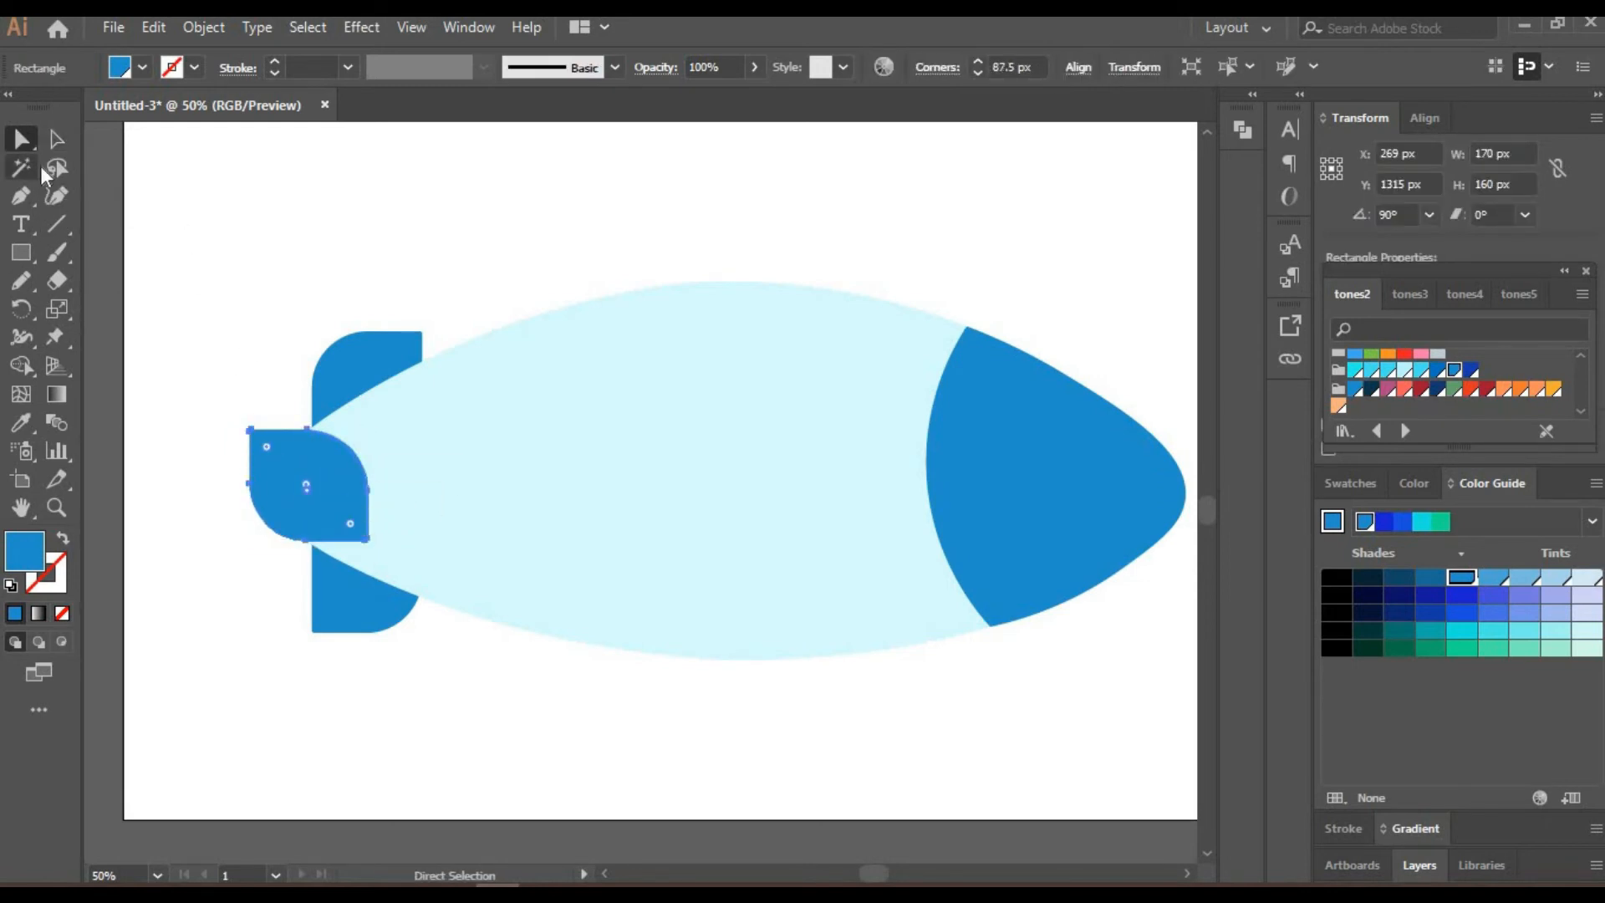
left_click(367, 266)
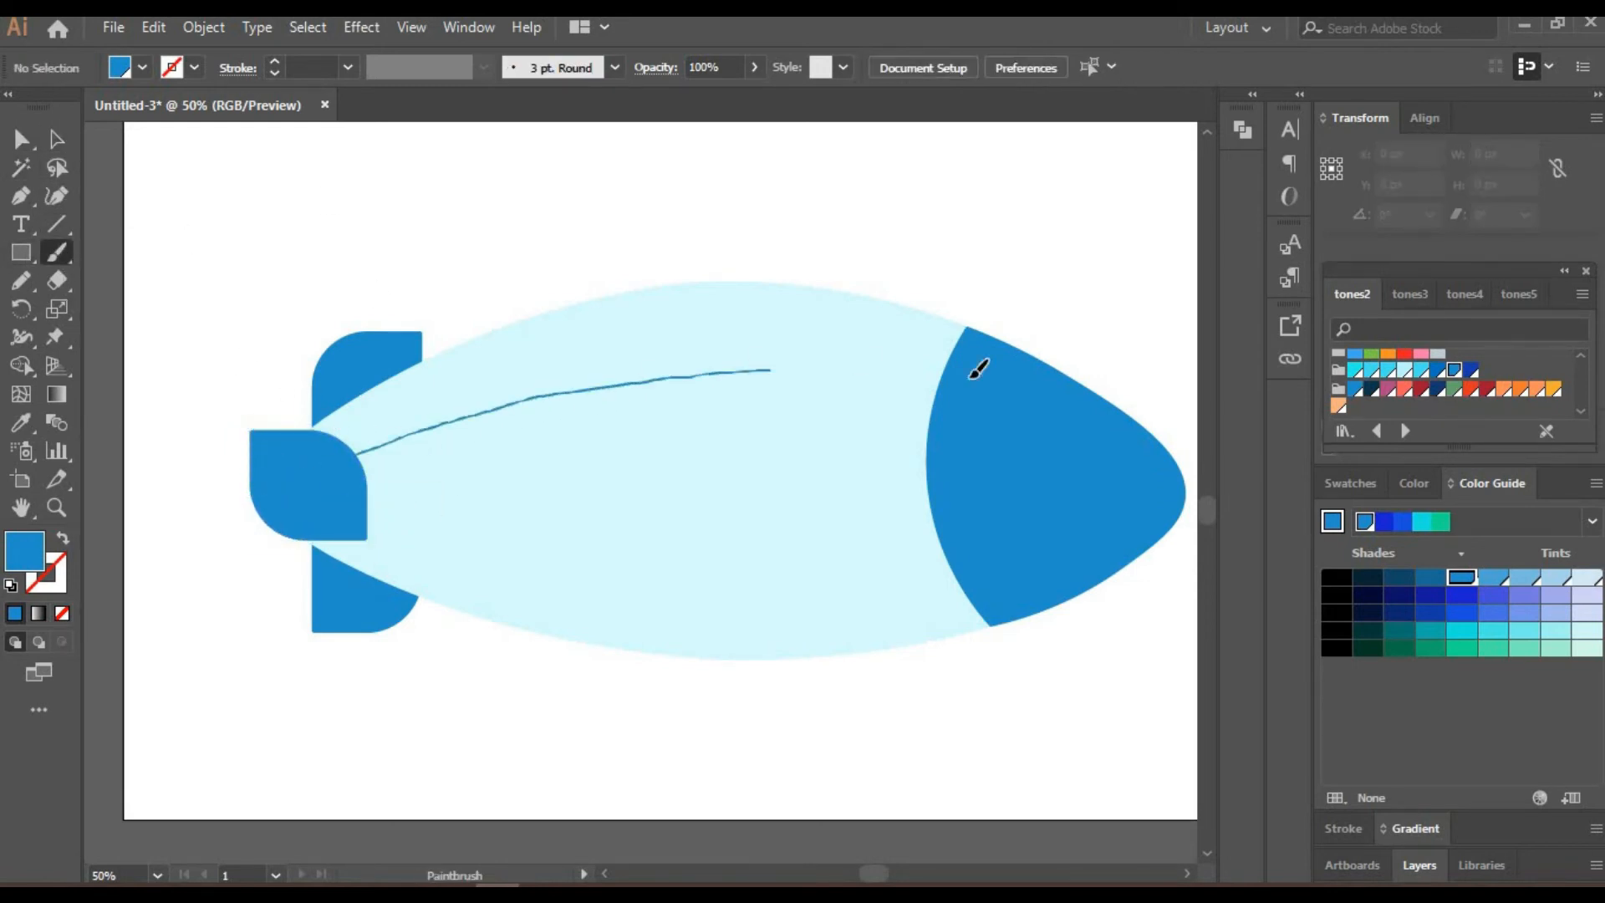
Paint a 1 pt blue line along the body from tail to nose and smooth it into an arc following the upper outline.
left_click_drag(971, 377, 1087, 414)
left_click(22, 139)
left_click(482, 400)
left_click(56, 196)
left_click_drag(825, 371, 722, 349)
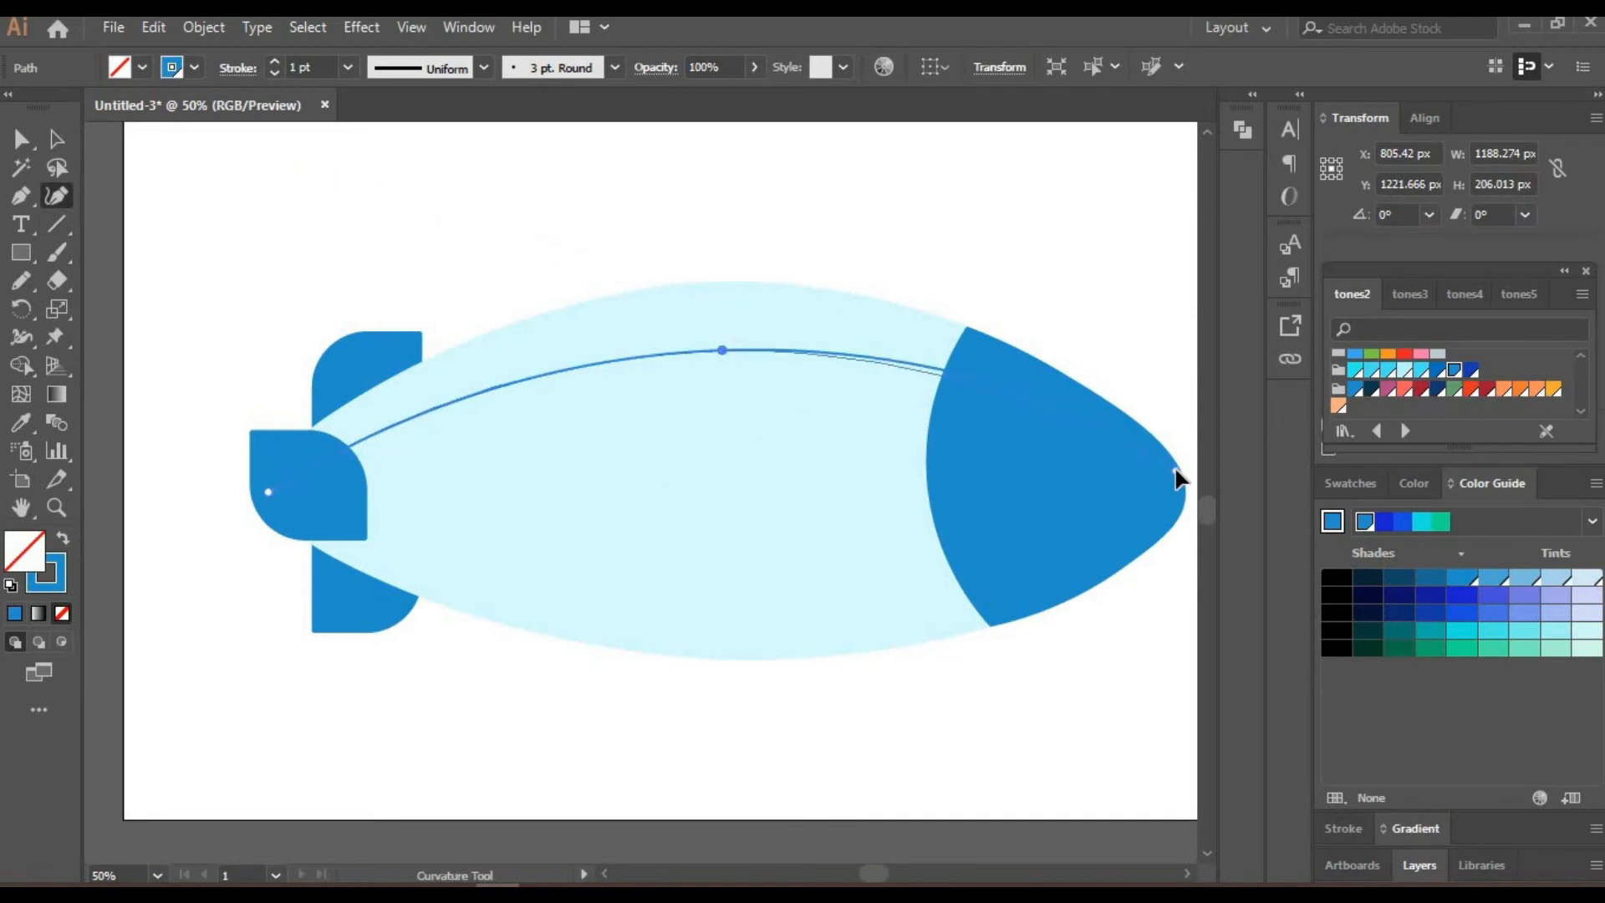
left_click_drag(1177, 472, 1175, 470)
Duplicate the curved line three times at even spacing down the airship body.
key("v")
left_click_drag(648, 356, 662, 563, "alt")
left_click(645, 462)
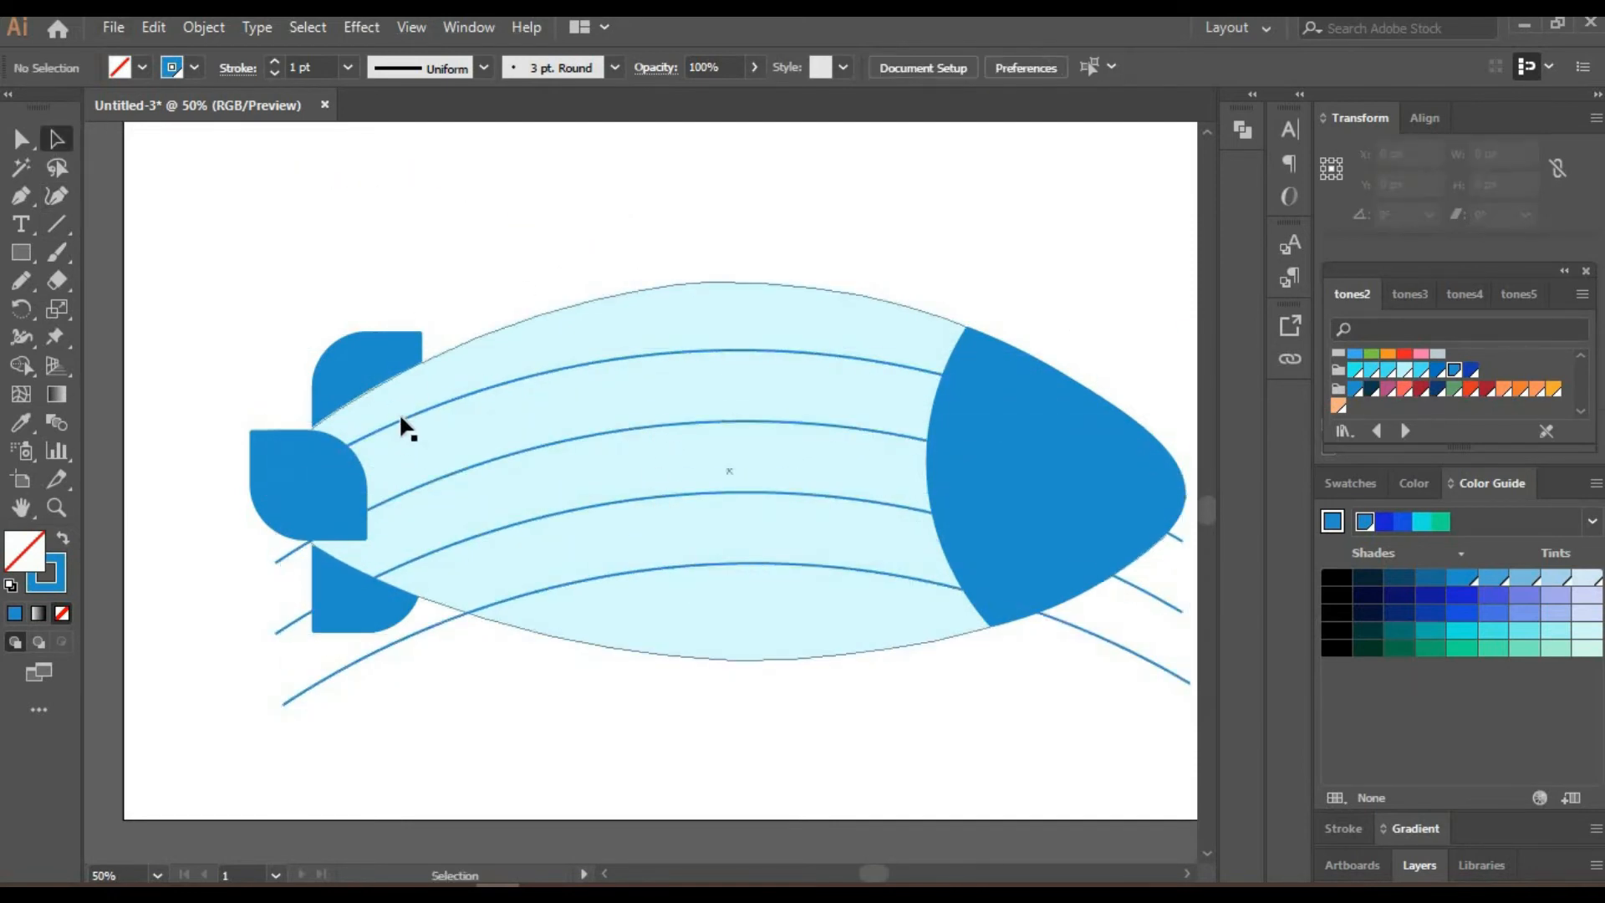
Pull the tail ends of the curved lines back to the fin and the body outline.
left_click(56, 195)
left_click(334, 454)
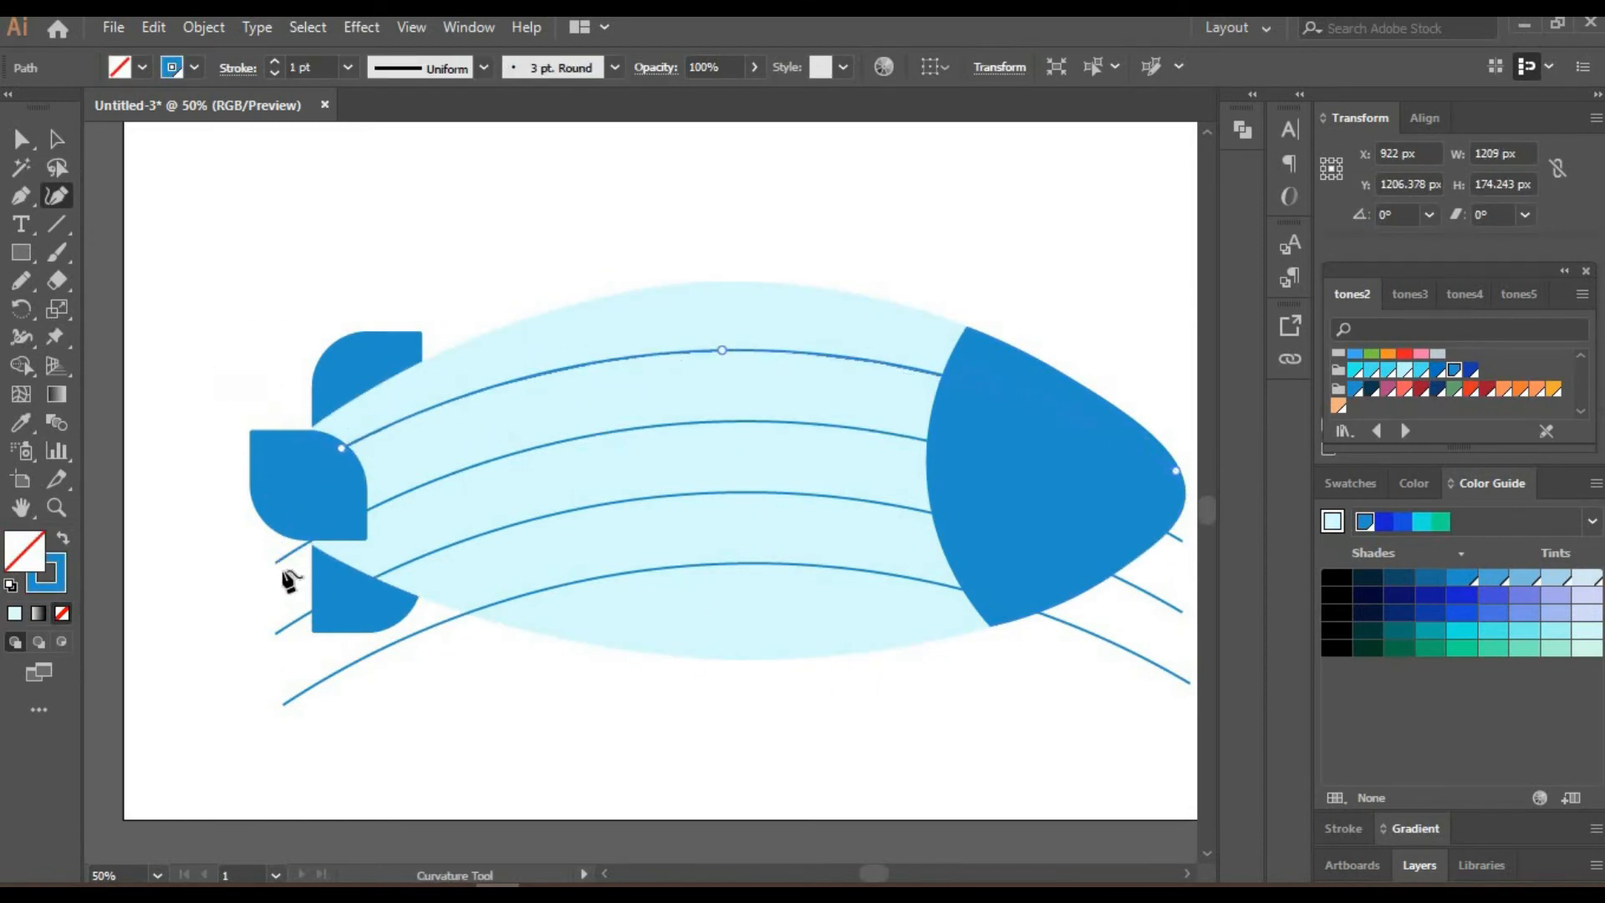
left_click_drag(276, 633, 374, 577)
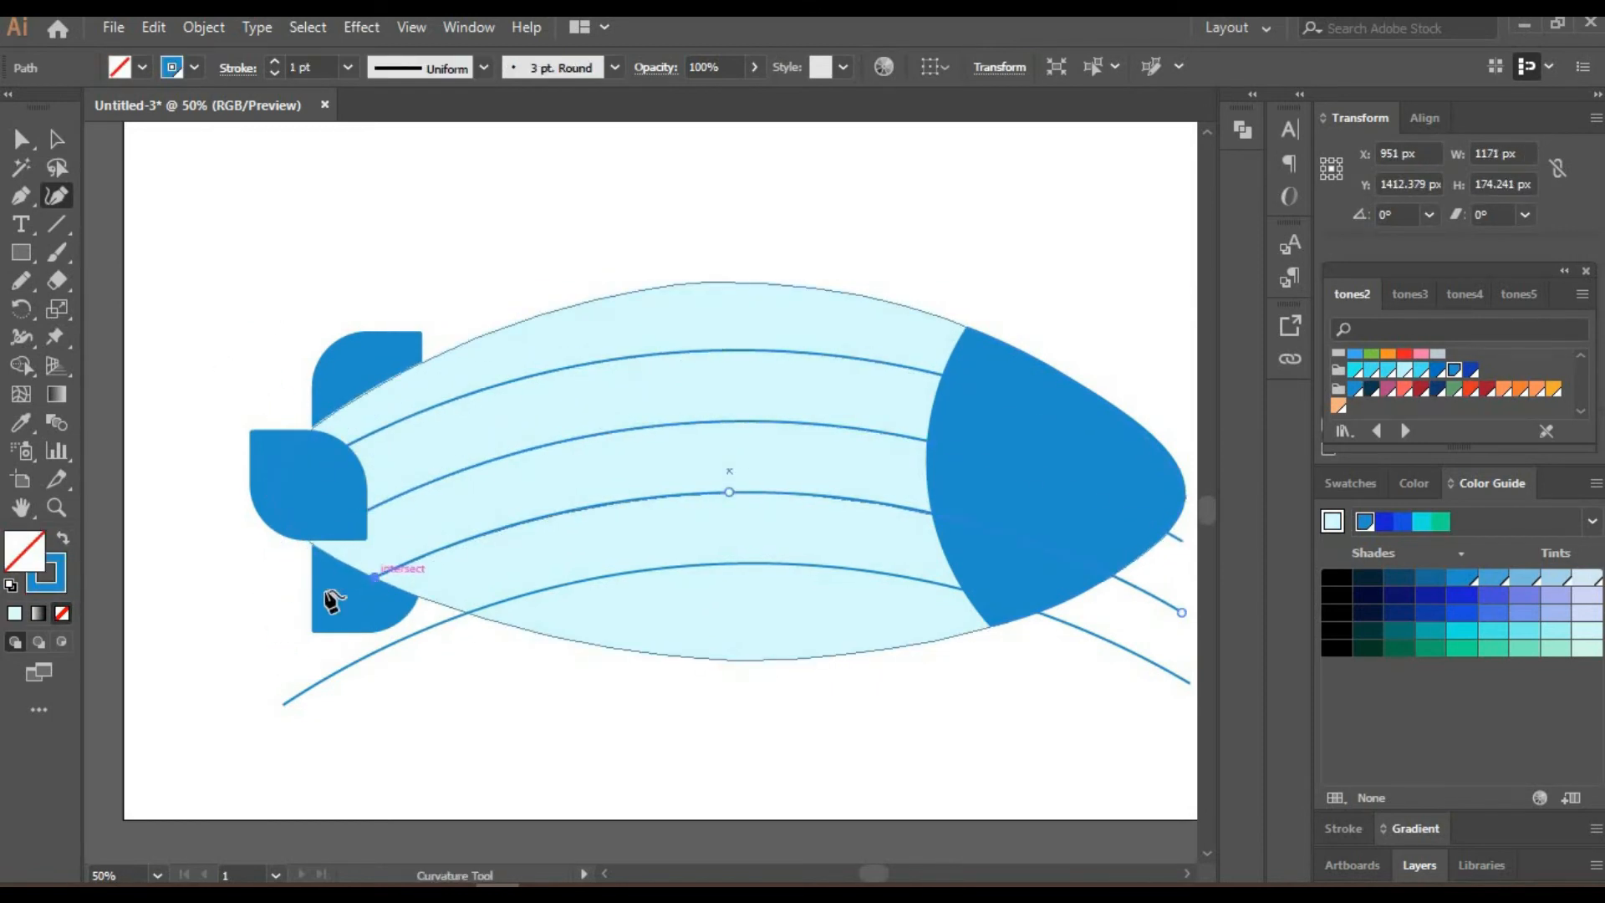
left_click_drag(283, 703, 467, 613)
key("v")
key("ctrl+shift+a")
Pull the nose ends of the lower curved lines back to the edge of the nose cap.
left_click_drag(775, 346, 348, 304)
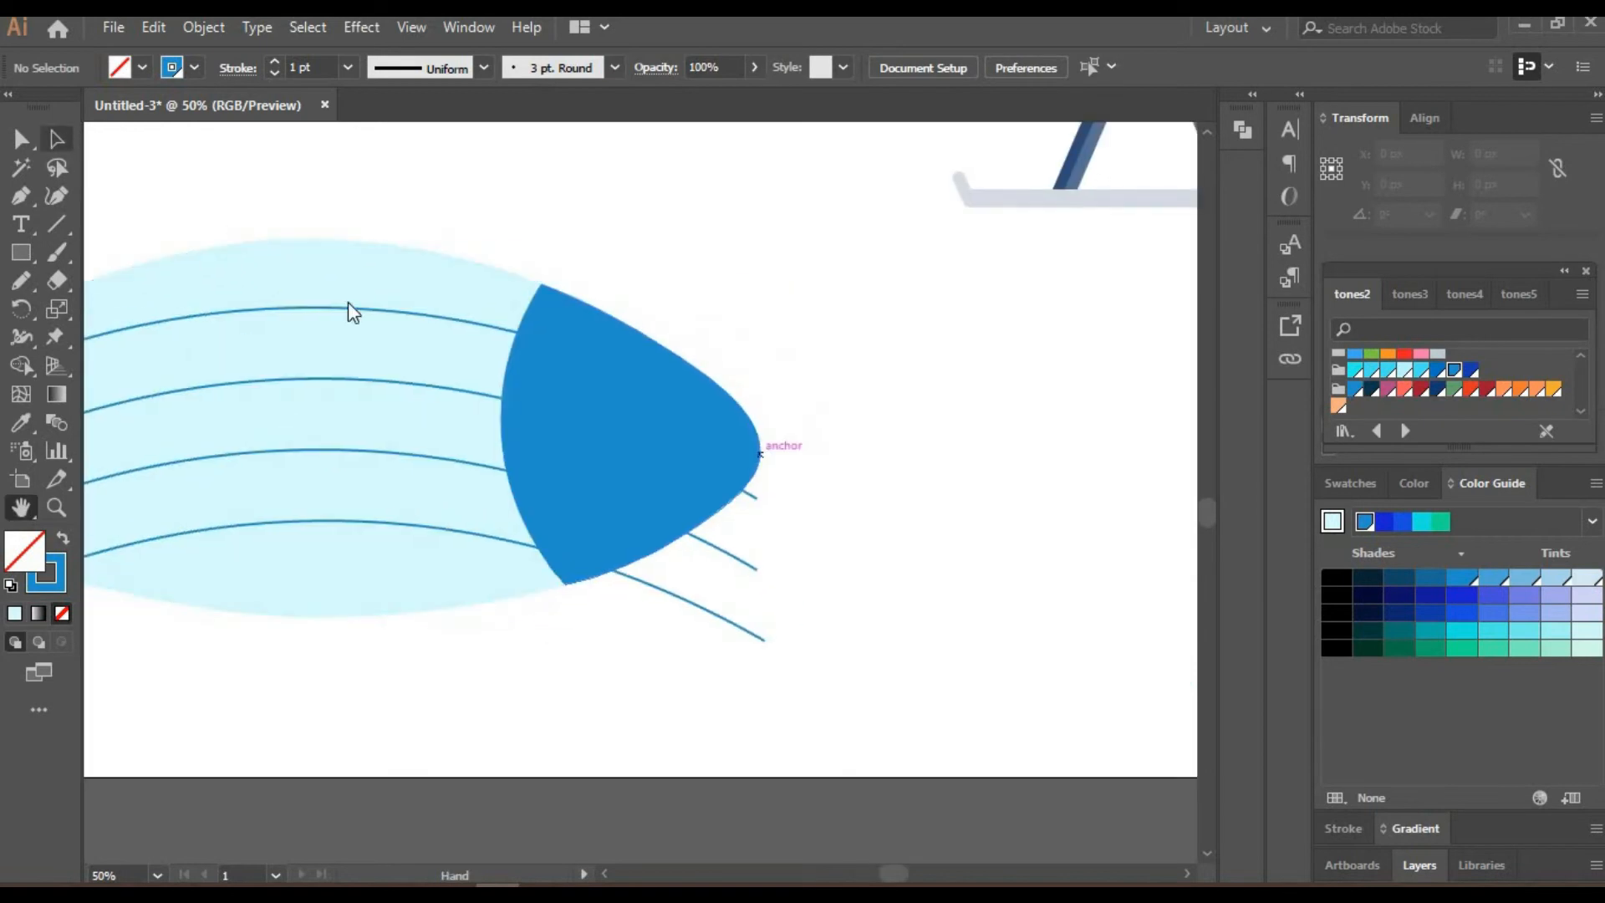
left_click(342, 380)
left_click(56, 196)
left_click(755, 568)
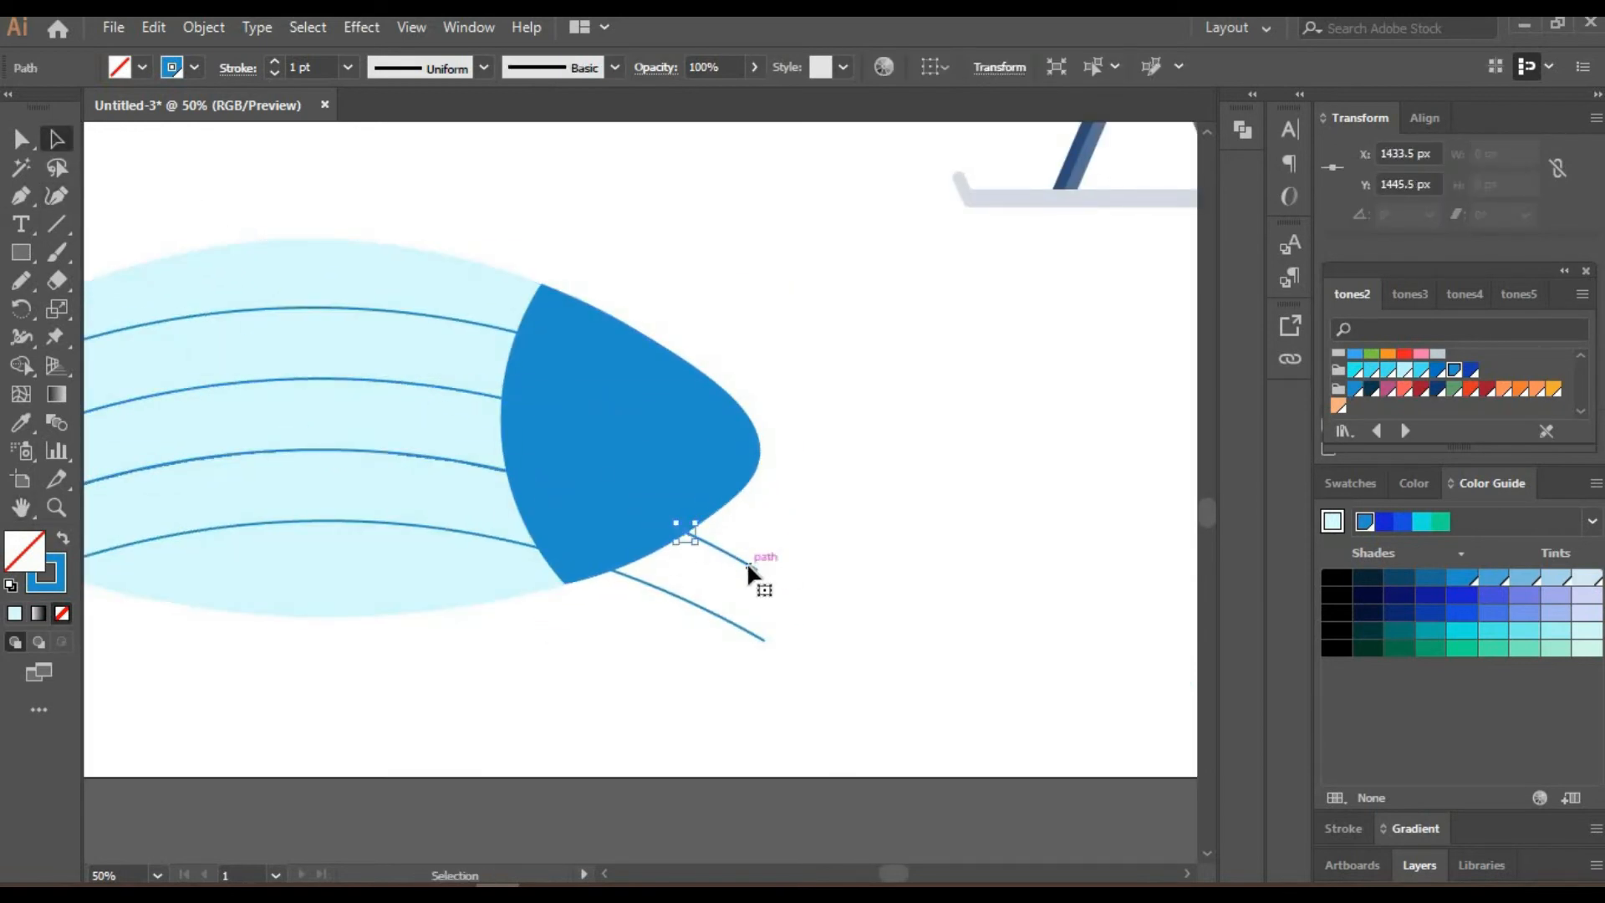
key("shift+grave")
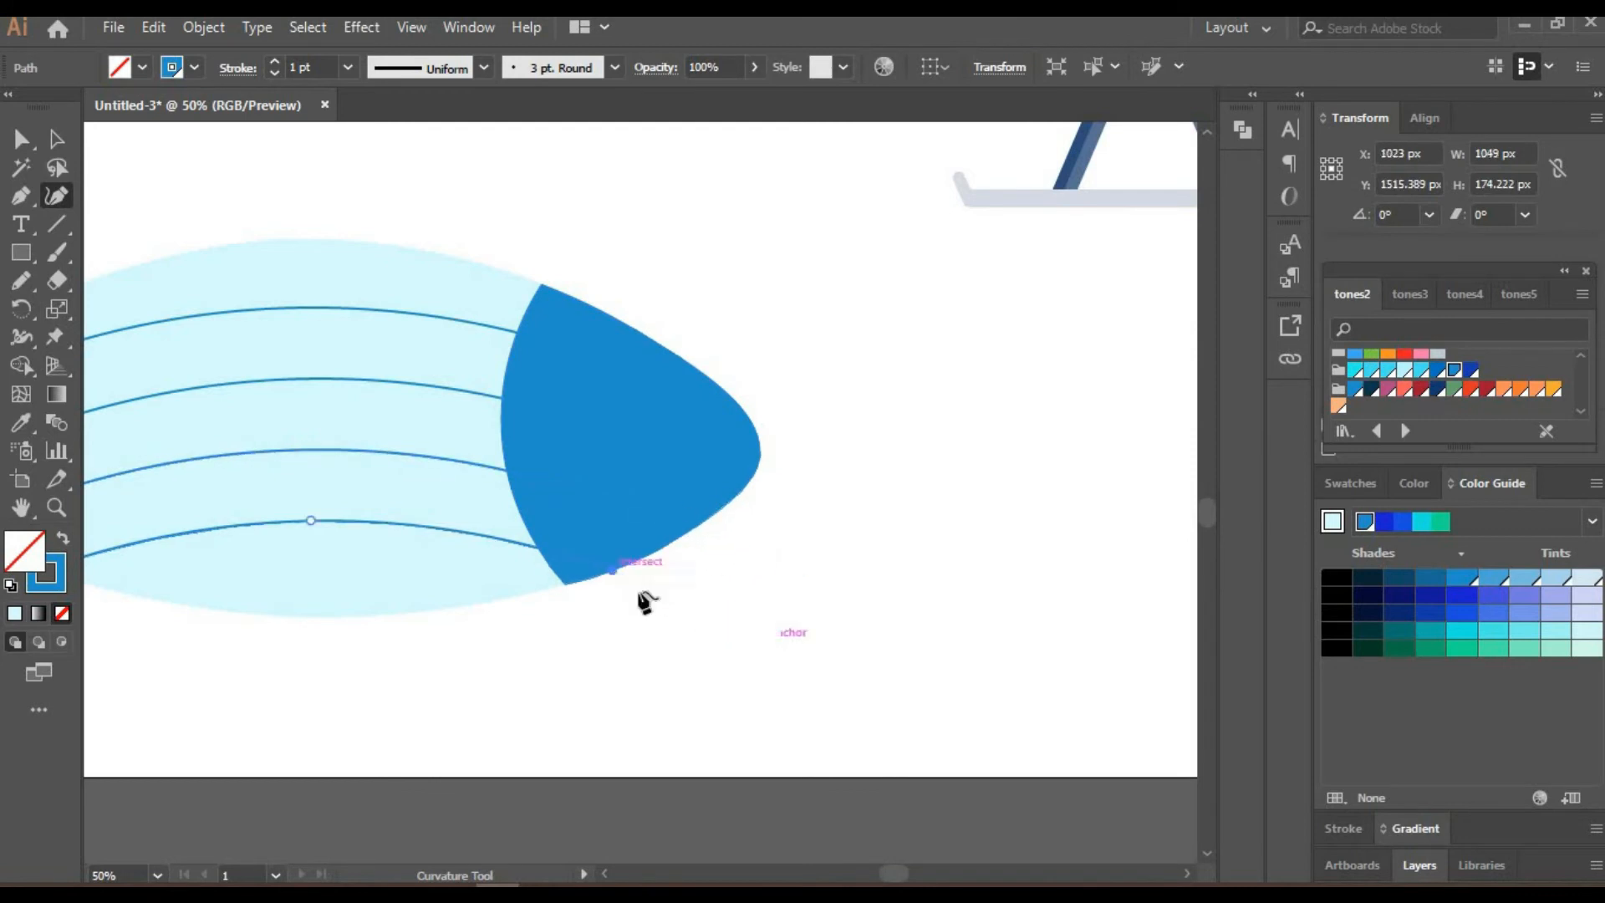
left_click(56, 139)
left_click(547, 204)
Set the stroke weight of all four curved body lines to 2 pt.
left_click_drag(547, 204, 813, 246)
left_click(451, 362)
left_click(473, 430, "shift")
left_click(498, 497, "shift")
left_click(518, 566, "shift")
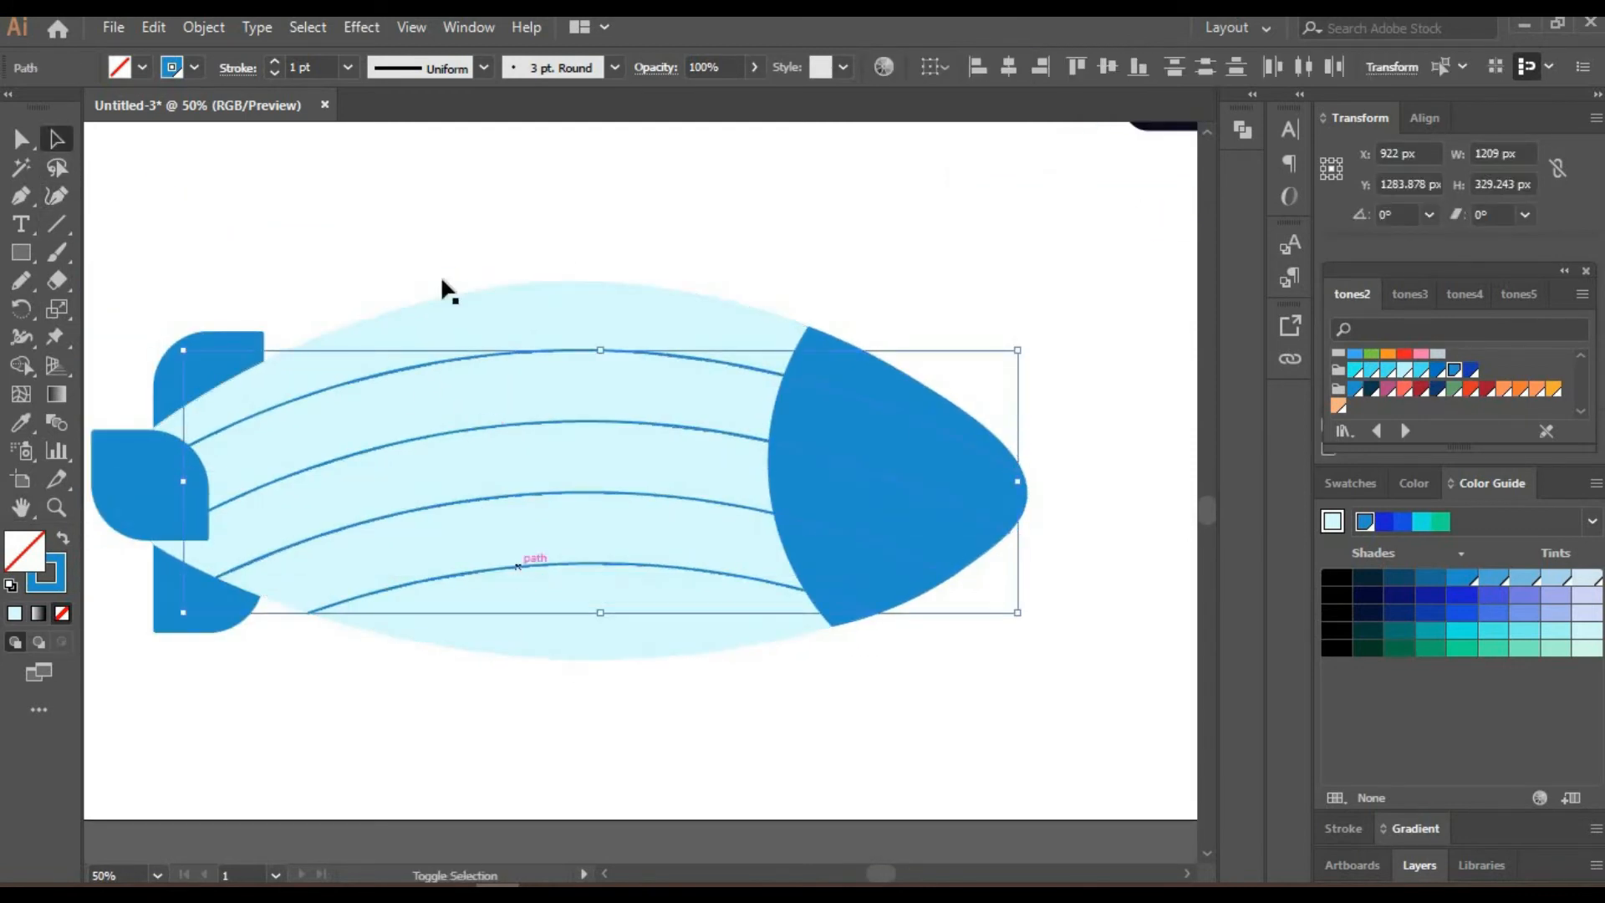
left_click(324, 144)
Draw a 482 × 139 px gondola rectangle under the middle of the body and fill it with dark navy.
key("m")
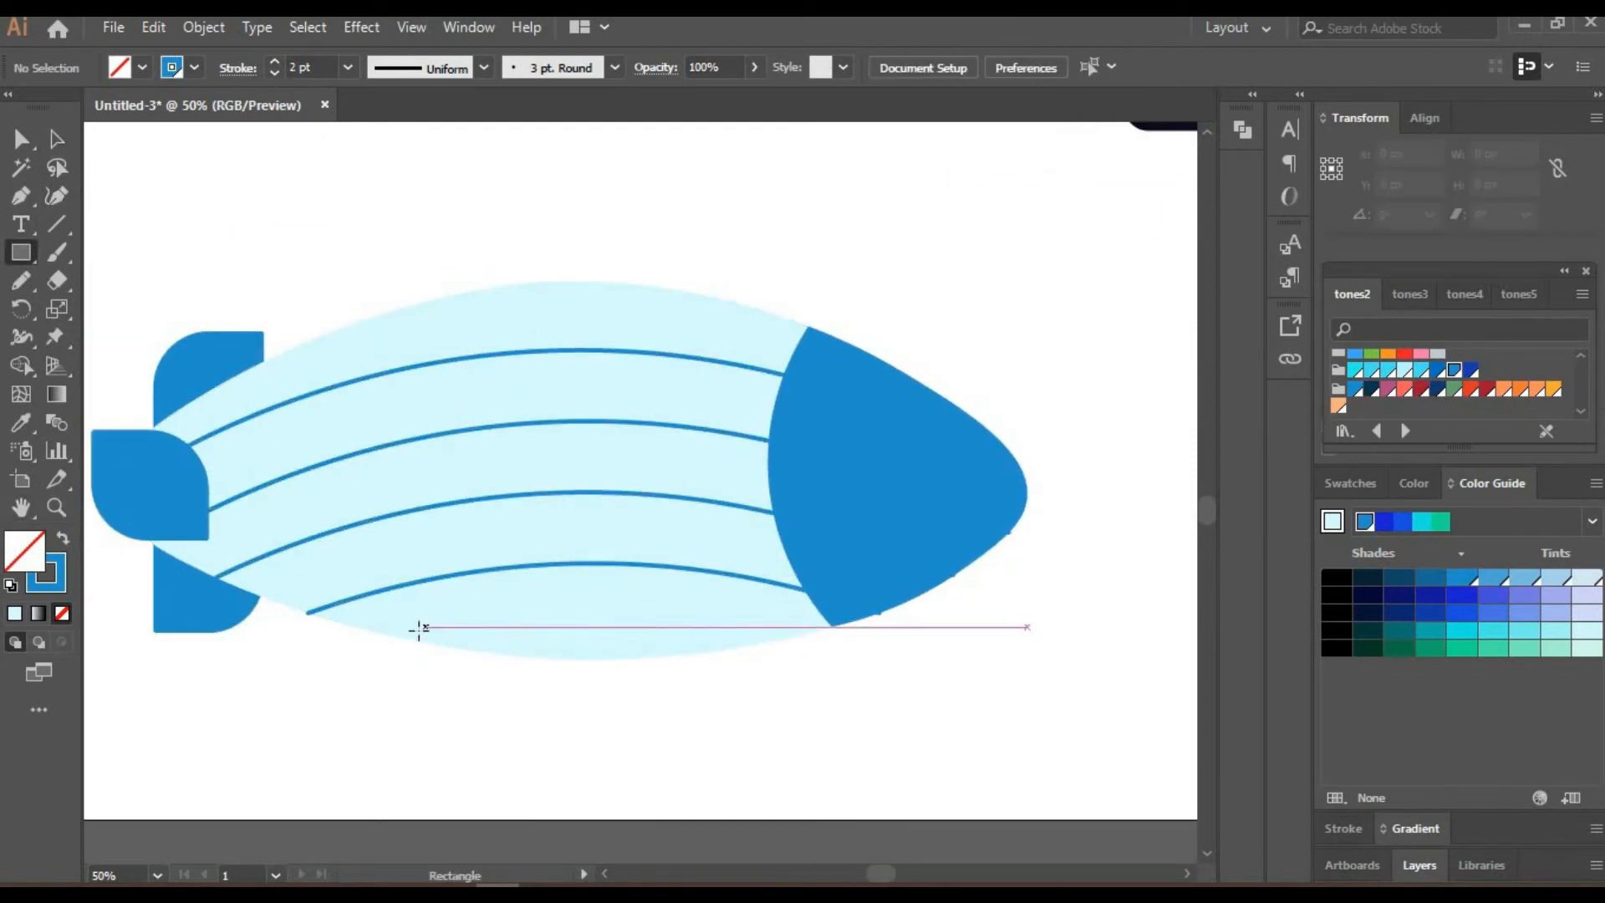
left_click_drag(416, 627, 748, 721)
left_click(1371, 390)
key("a")
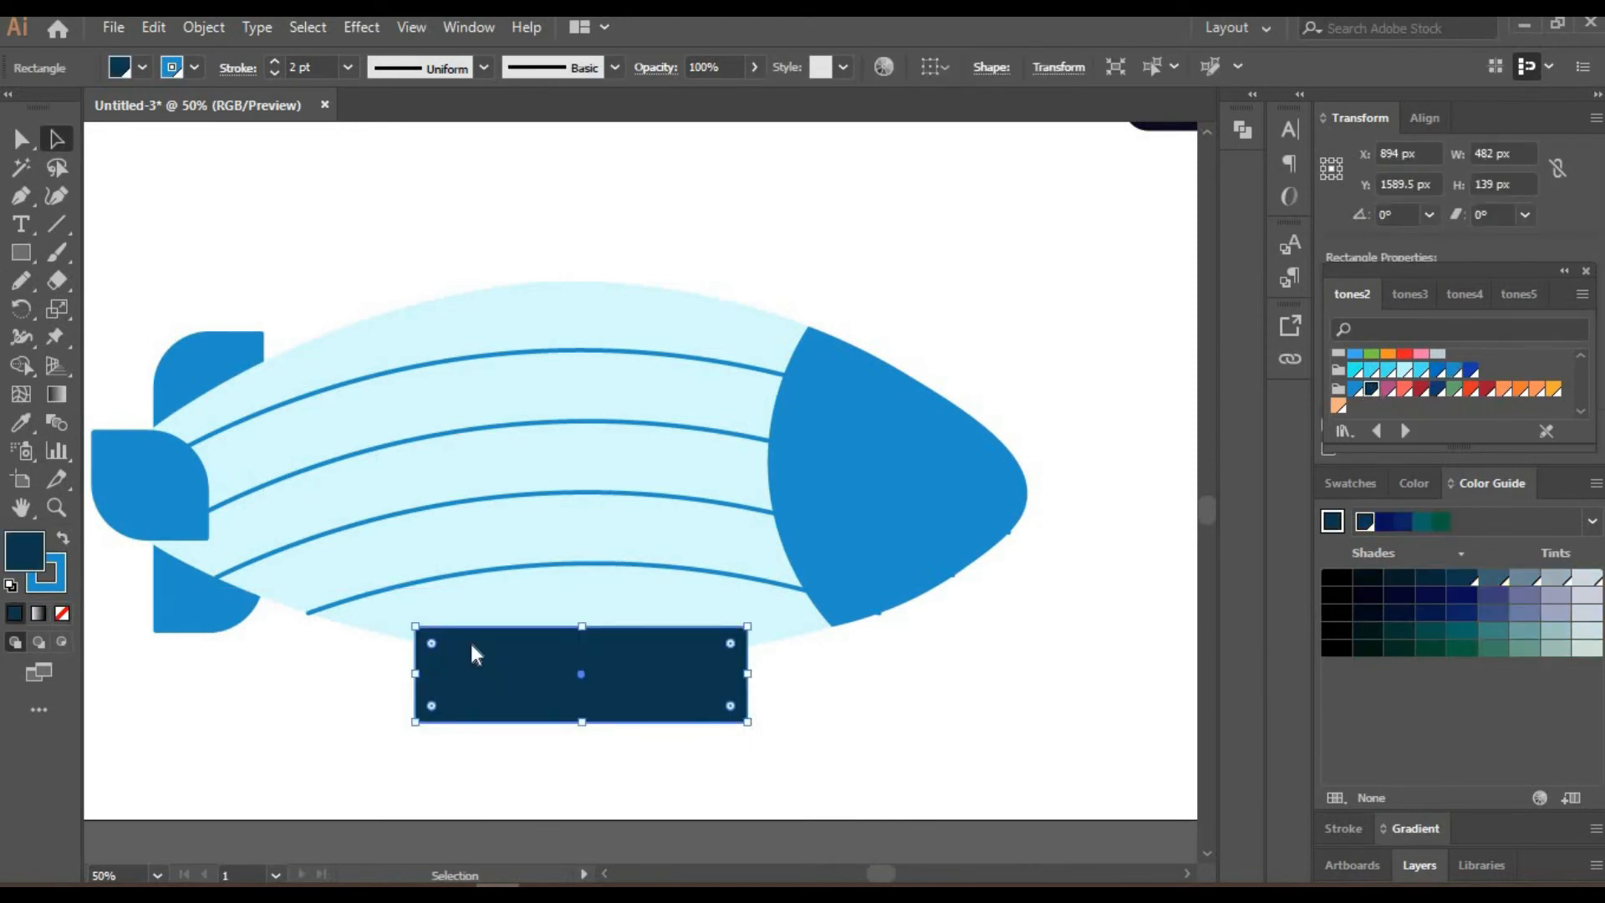
Send the gondola behind the body and round its two lower corners to about 51 px.
key("ctrl+shift+bracketleft")
left_click_drag(470, 688, 470, 687)
left_click_drag(731, 705, 700, 694)
key("ctrl+z")
left_click(730, 705)
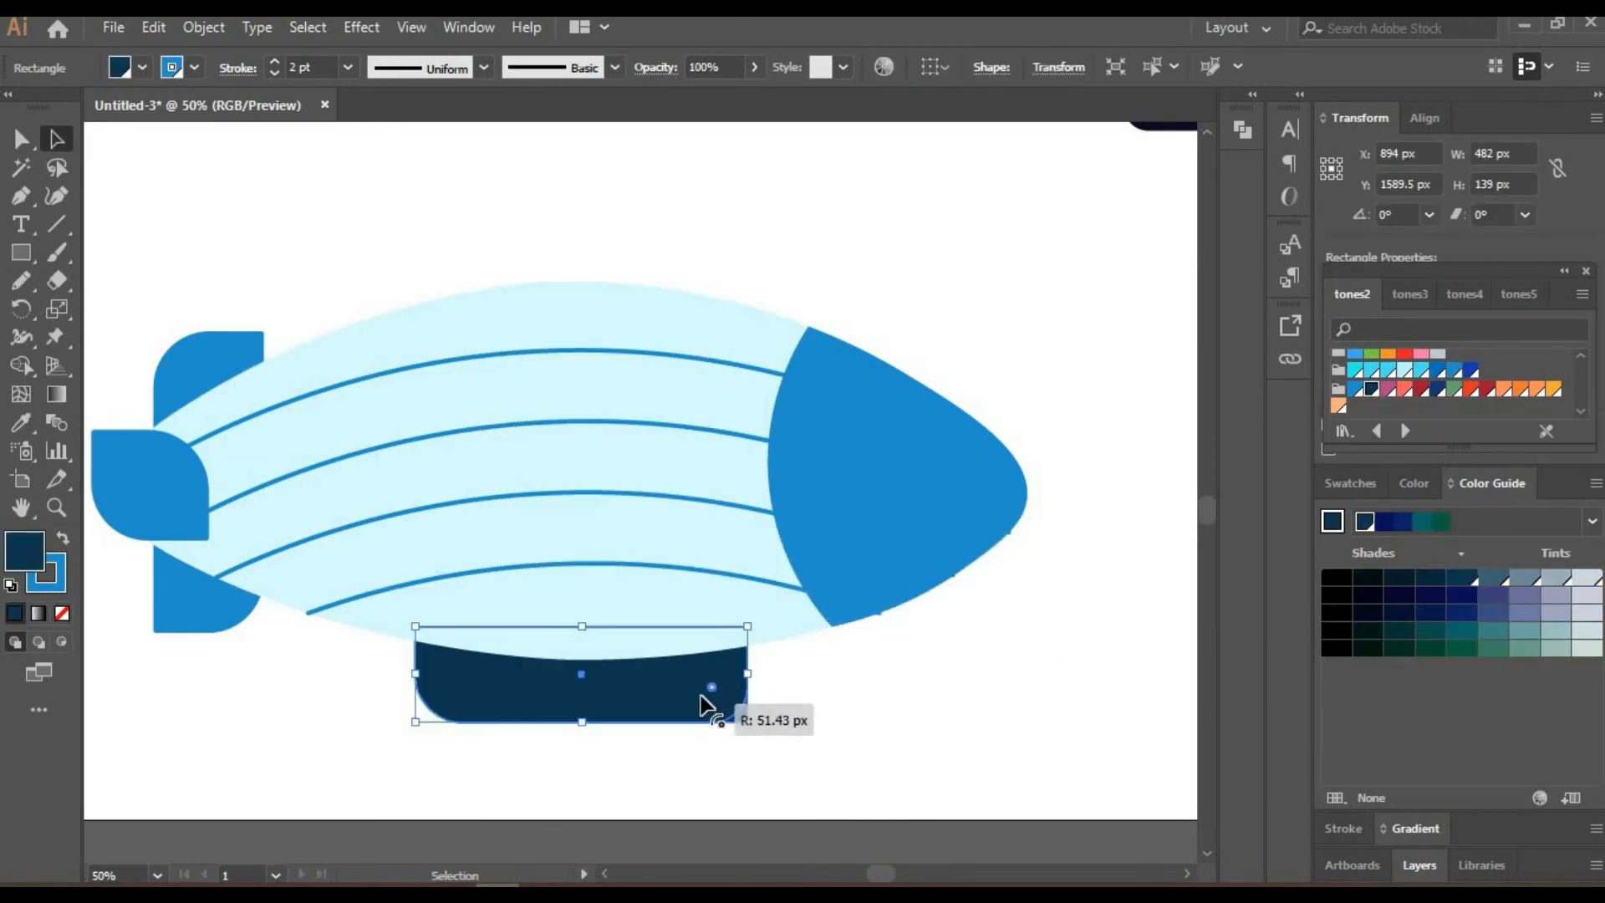
Reset the gondola rectangle's rounded lower corners to square corners.
key("ctrl+shift+a")
key("ctrl+equal")
key("ctrl+equal")
key("ctrl+equal")
left_click_drag(553, 804, 727, 383)
left_click(767, 749, "ctrl")
left_click(20, 143)
left_click_drag(281, 619, 155, 793)
left_click(55, 144)
key("ctrl+shift+a")
Move the gondola rectangle up about 17 px and reduce its stroke to 0 pt.
left_click_drag(597, 681, 597, 646)
left_click(275, 73)
left_click(275, 72)
triple_click(275, 73)
left_click(574, 749)
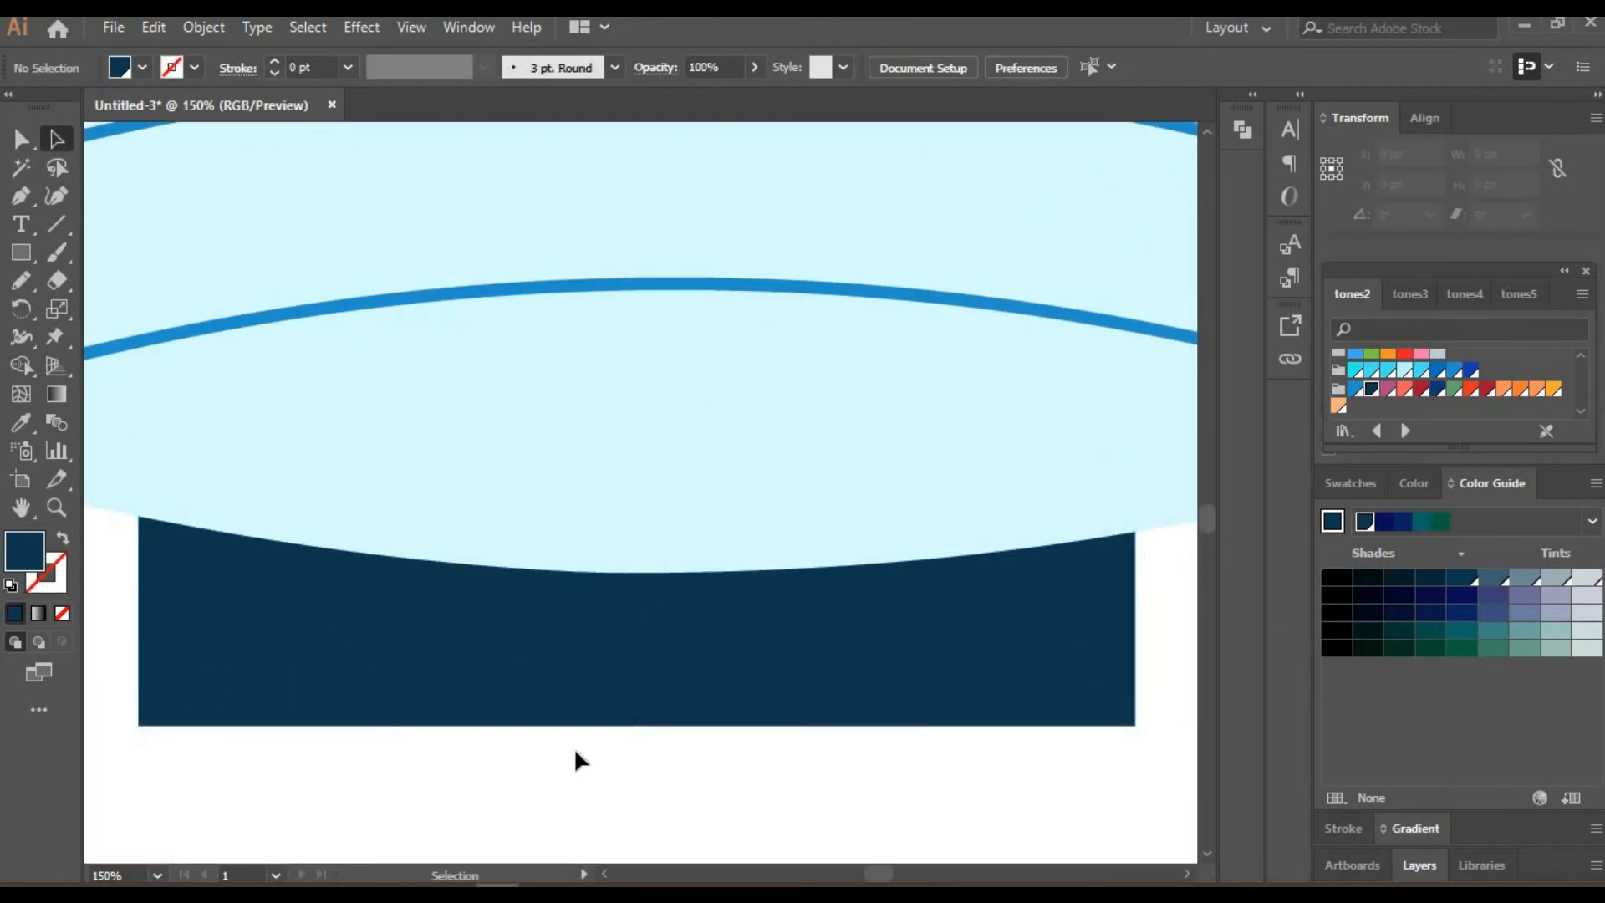
Duplicate the gondola rectangle downward, widen the copy evenly to 536 px and lower it so the first rectangle forms a narrower neck.
left_click_drag(575, 749, 562, 617)
left_click(126, 875)
type("100")
key("Return")
left_click_drag(525, 521, 525, 597)
left_click_drag(298, 542, 261, 542)
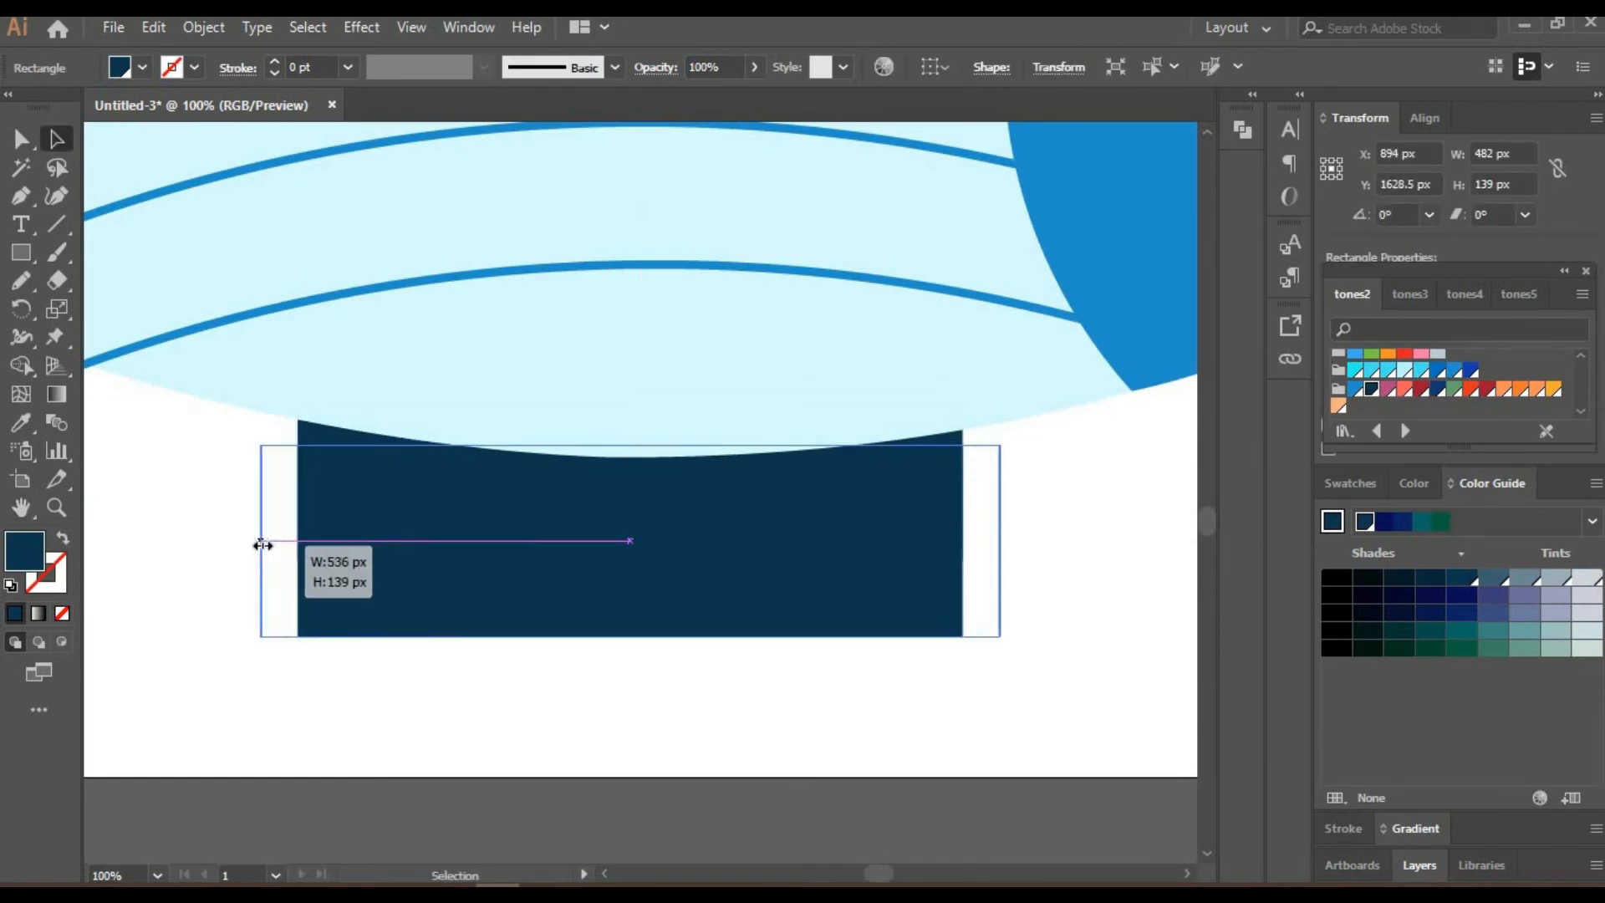
left_click_drag(617, 544, 616, 580)
key("shift+Down")
Round the wide gondola rectangle's lower-left corner to about 97 px and its upper-right corner by a similar amount.
left_click_drag(279, 670, 426, 586)
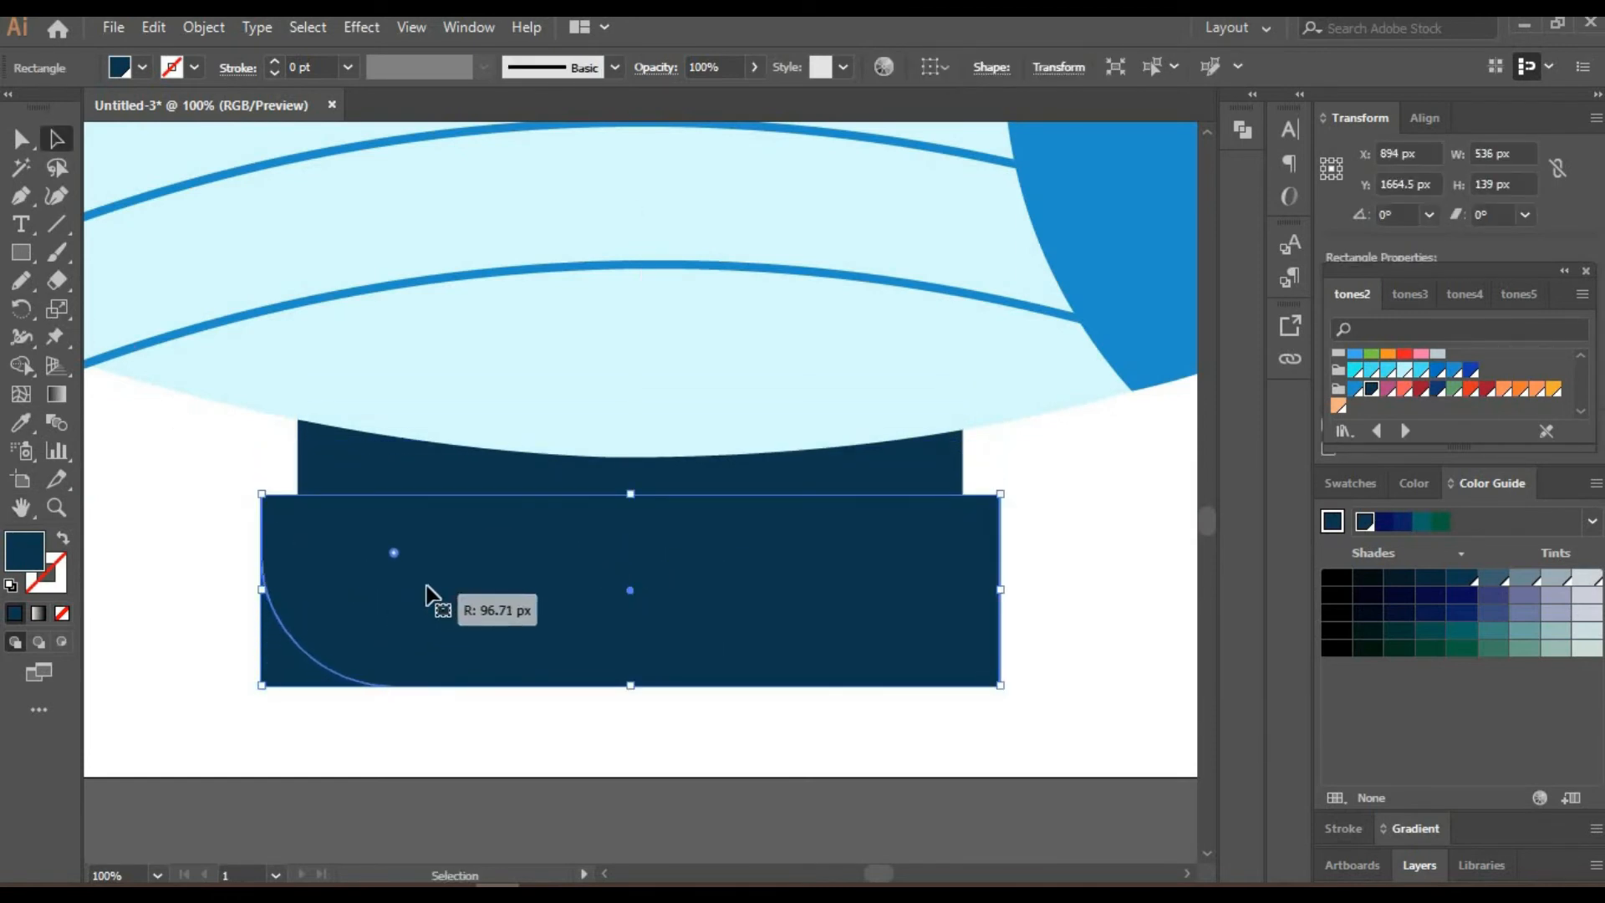
left_click_drag(984, 511, 863, 625)
left_click(230, 508)
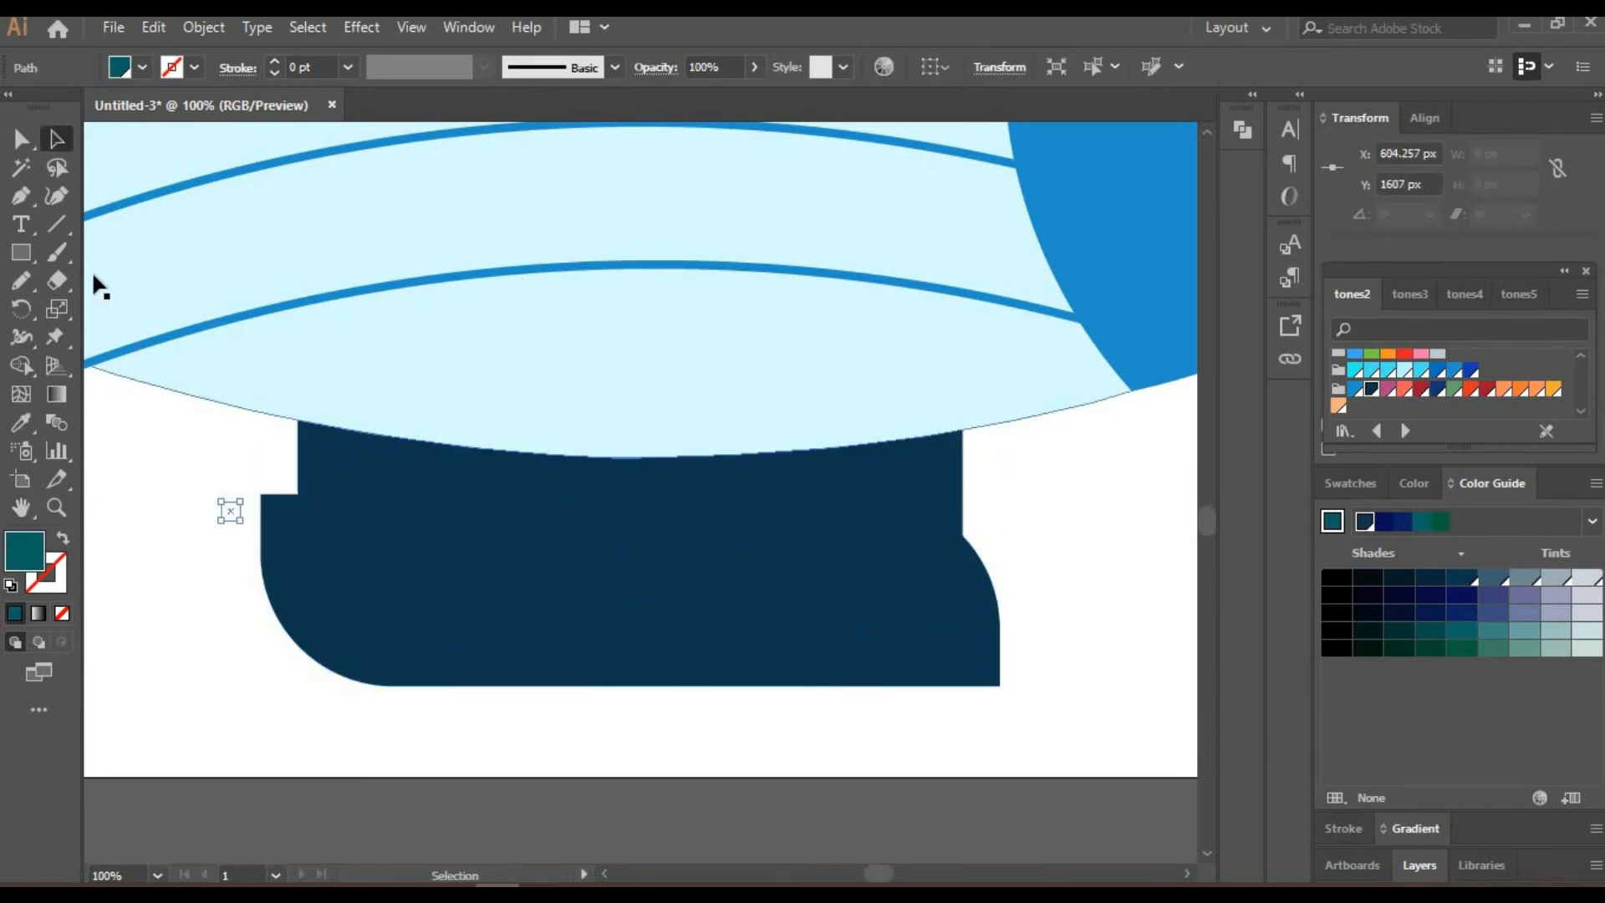
Draw a 534 × 46 px window band across the gondola, curve its ends to match the rounded sides and fill it grey.
left_click(21, 252)
left_click_drag(262, 540, 997, 602)
key("shift+grave")
key("a")
left_click(1555, 577)
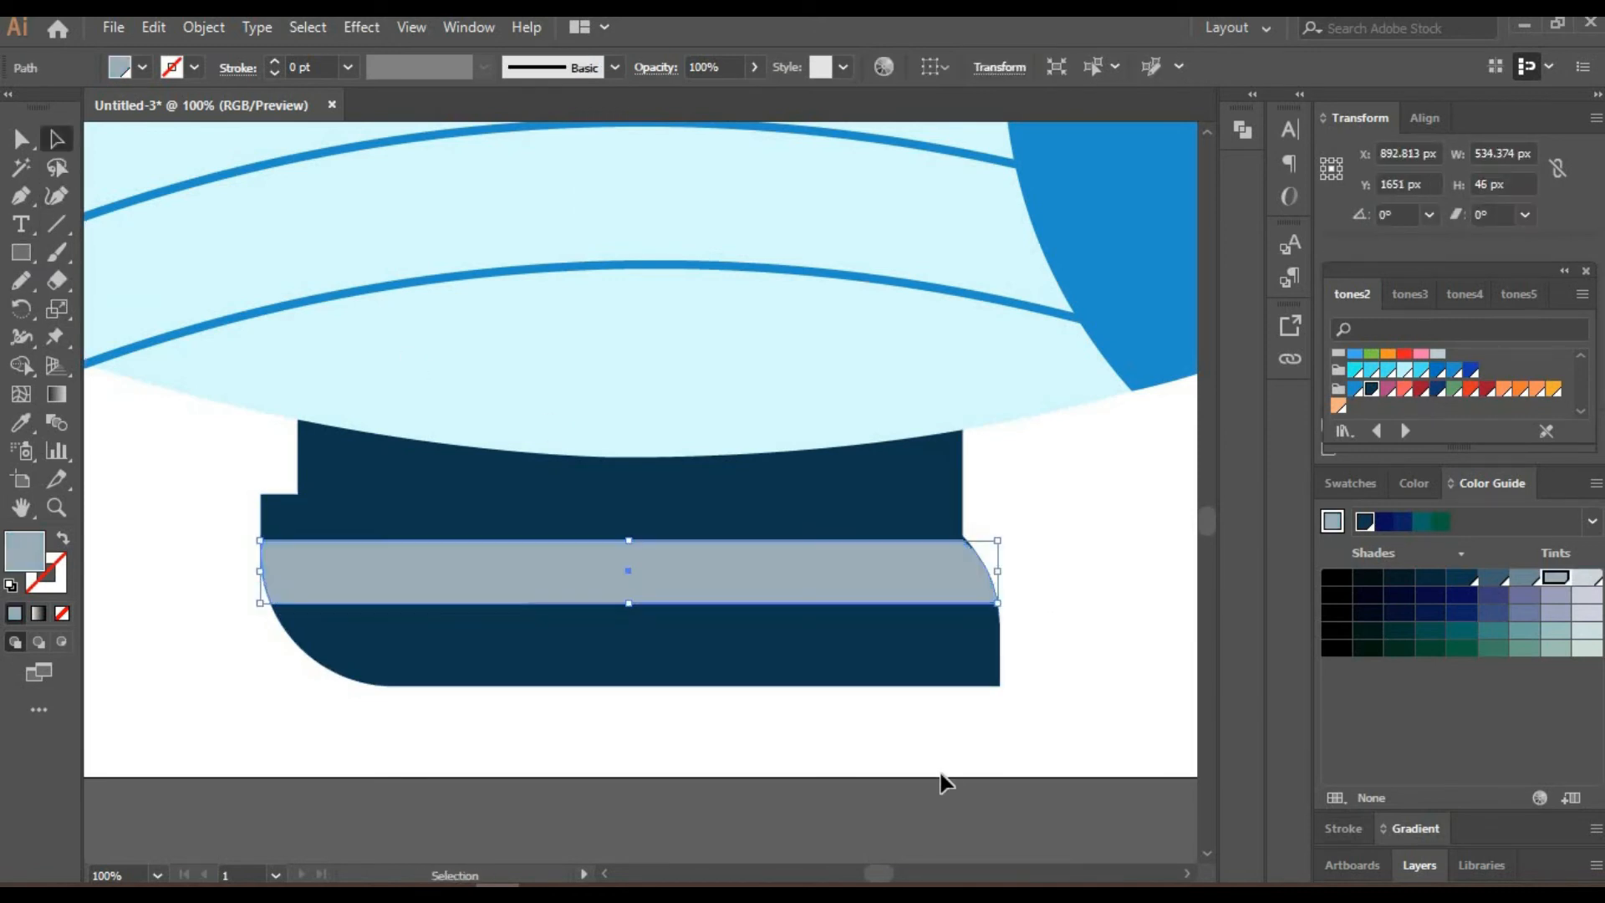
Refine the window band's upper-right point to follow the gondola's curve and fill the band with a lighter grey tint.
left_click(55, 195)
left_click_drag(962, 539, 968, 539)
key("a")
left_click(968, 535)
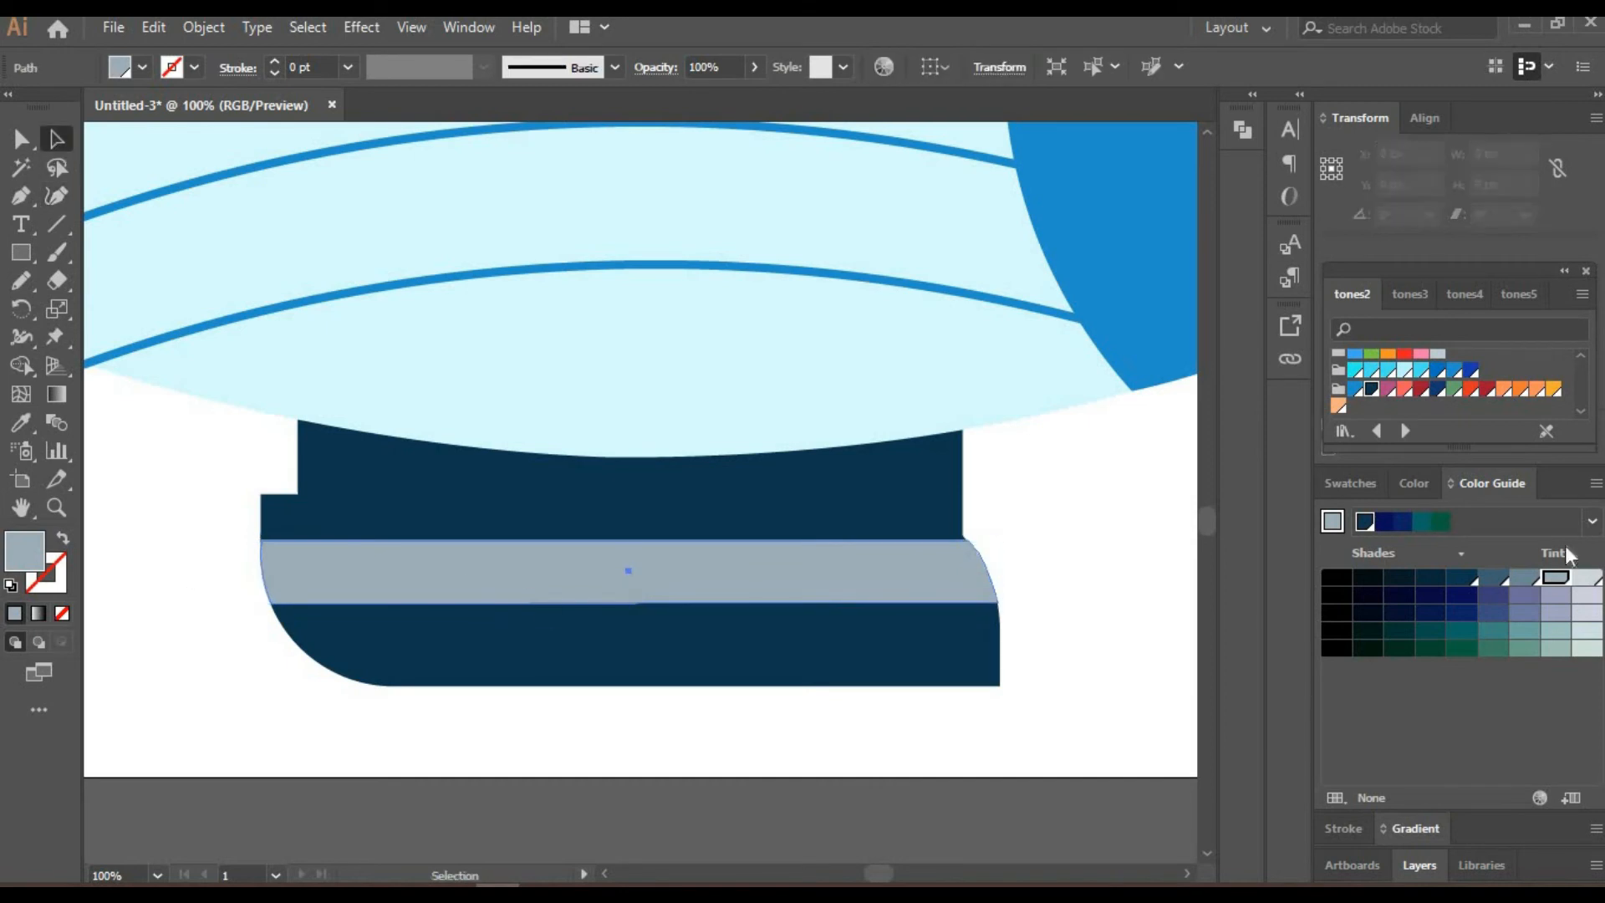
Draw a 46 px high vertical blue divider with a 3 pt stroke on the window band and duplicate it along the band.
left_click(58, 223)
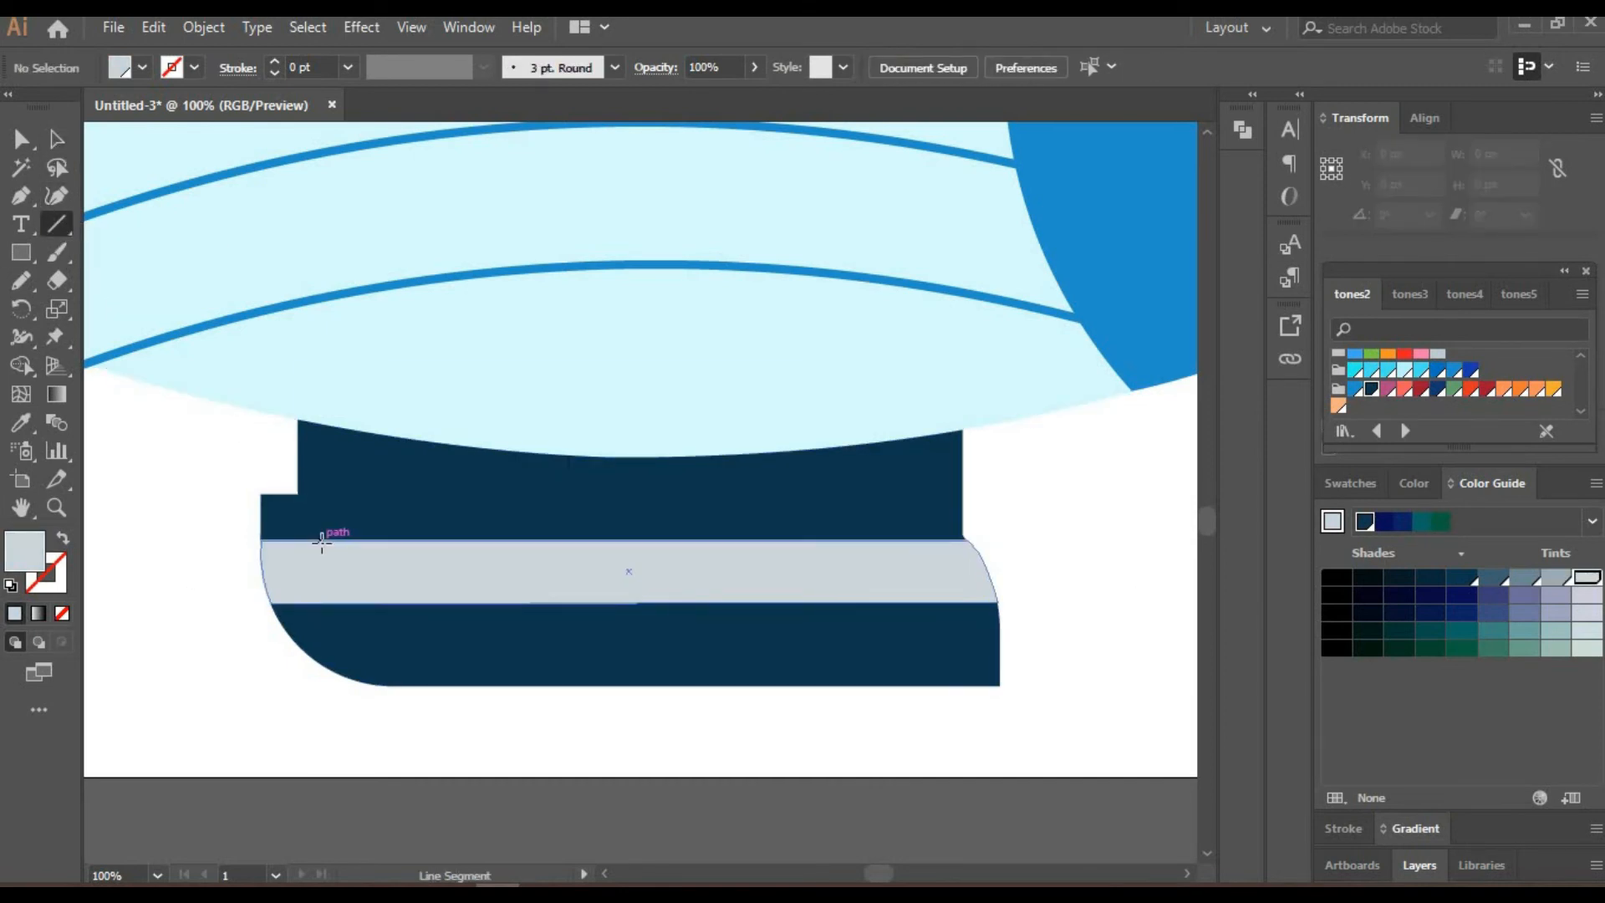
mouse_move(321, 539)
left_mouse_down()
mouse_move(321, 602)
mouse_move(383, 573)
left_mouse_up()
left_click(275, 62)
left_click(284, 456)
left_click_drag(383, 573, 465, 576)
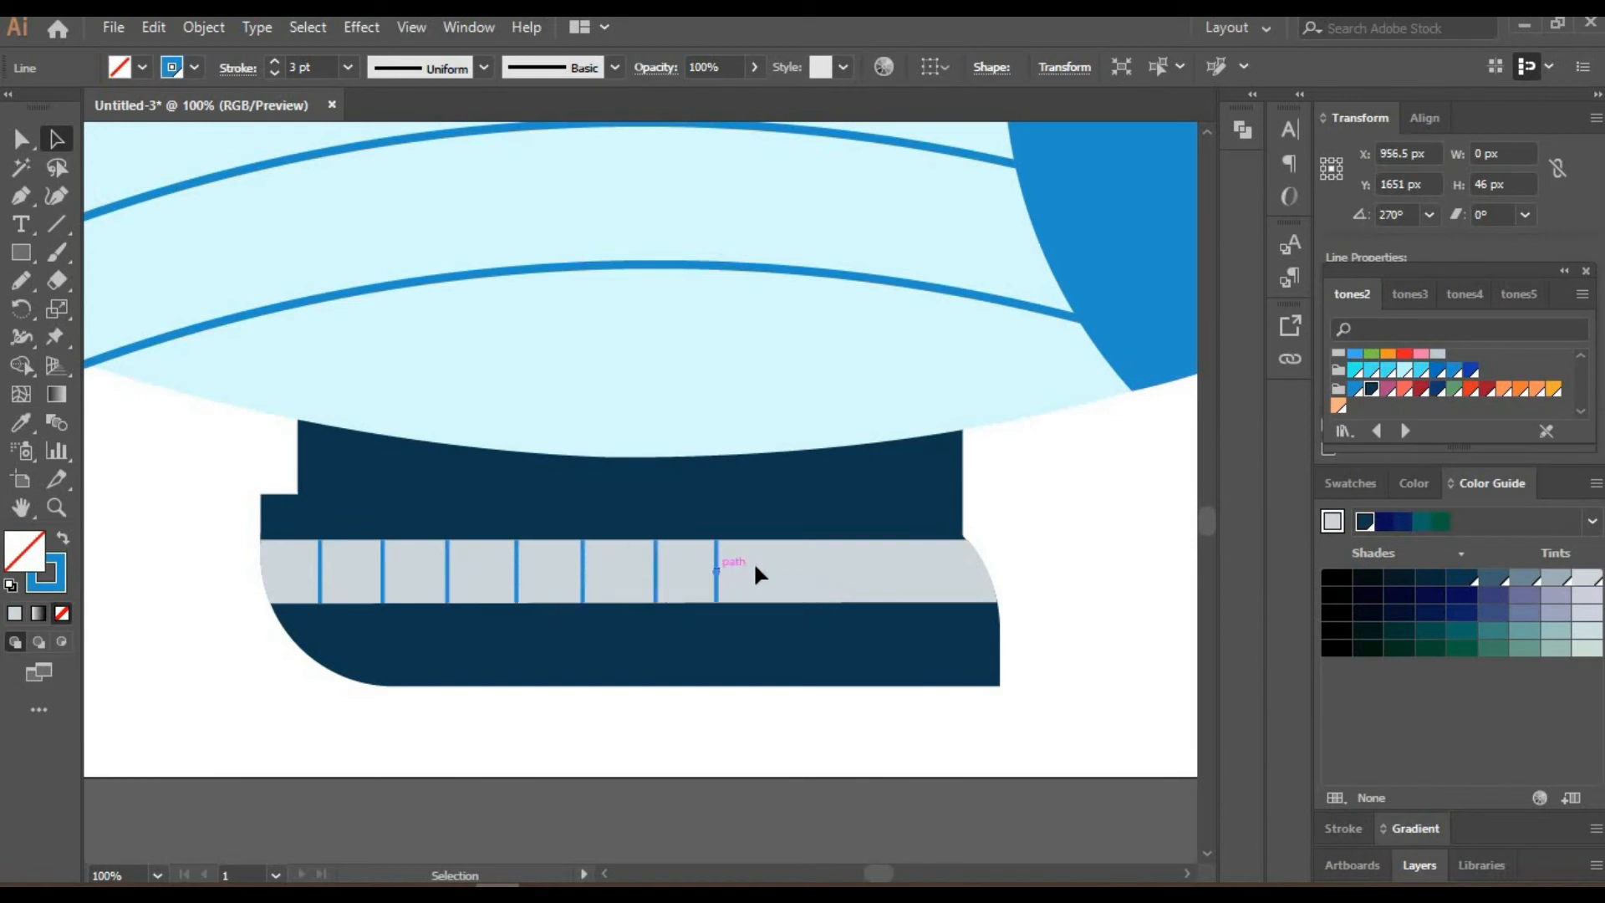
left_click_drag(908, 567, 921, 571)
left_click(822, 583)
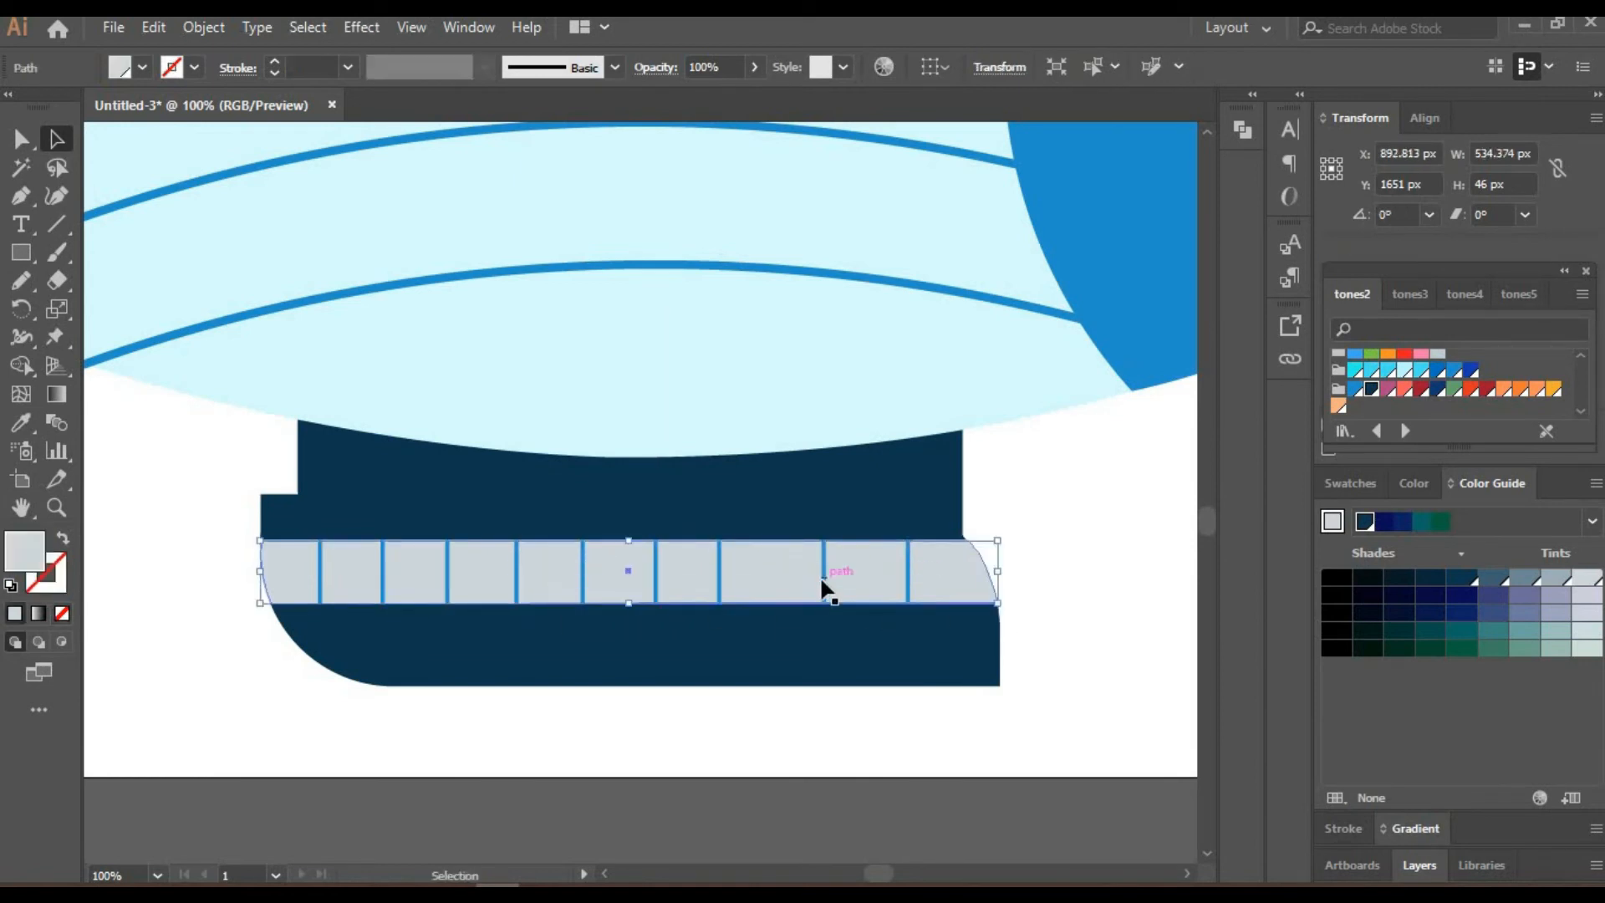
left_click_drag(824, 582, 796, 575)
left_click(919, 571)
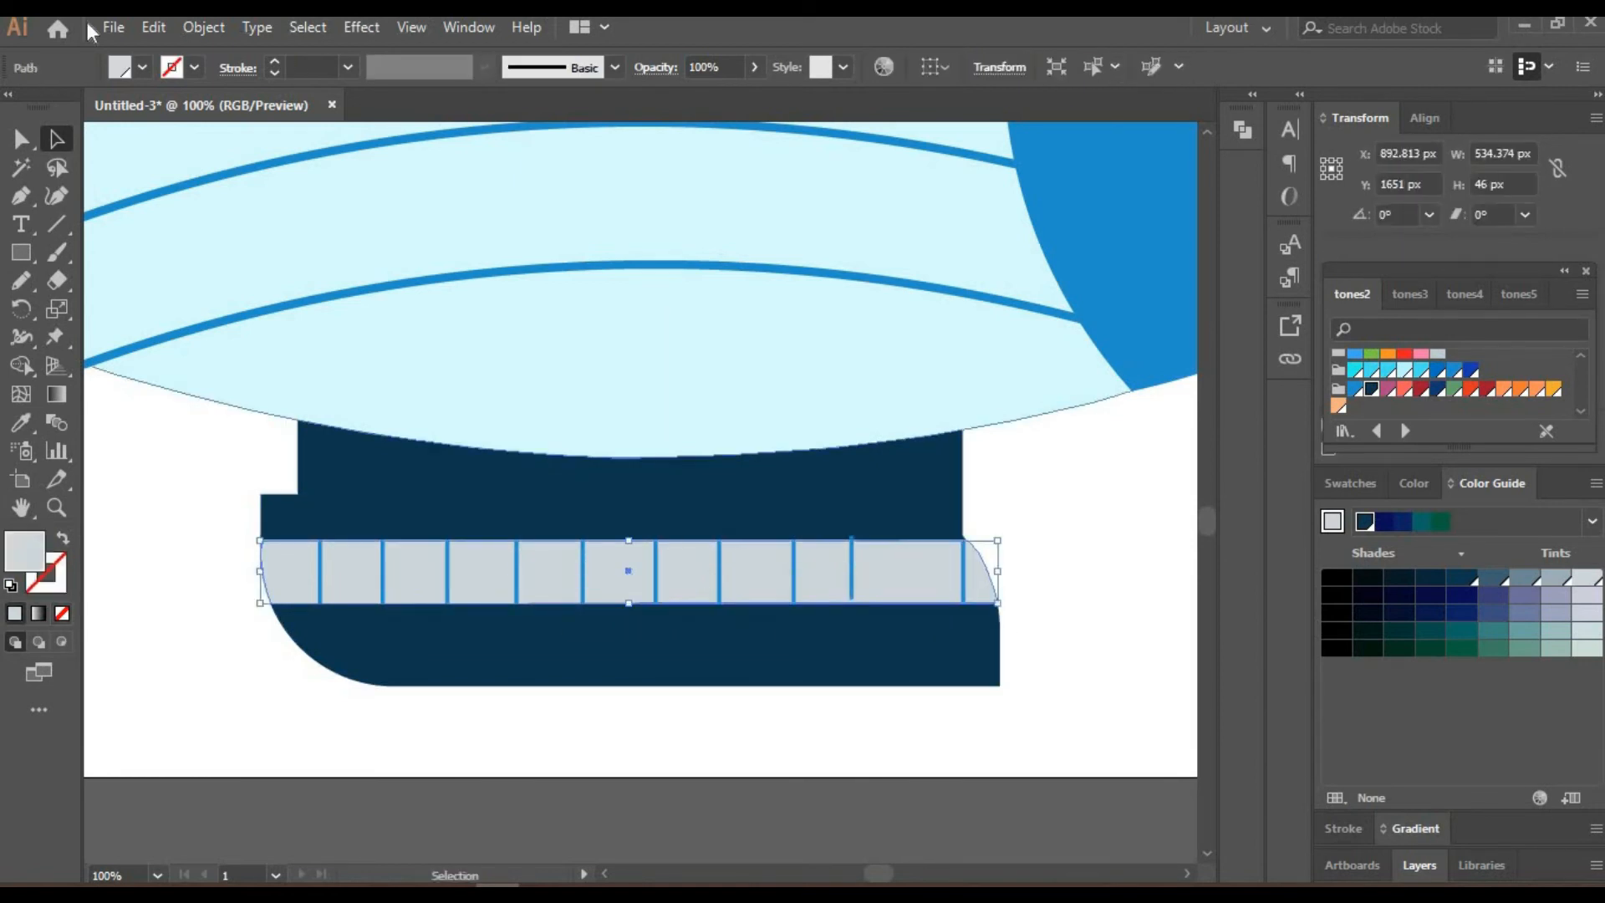
Fill the gondola's upper neck rectangle with a slate grey tint.
left_click(142, 485)
left_click(501, 472)
left_click(1524, 577)
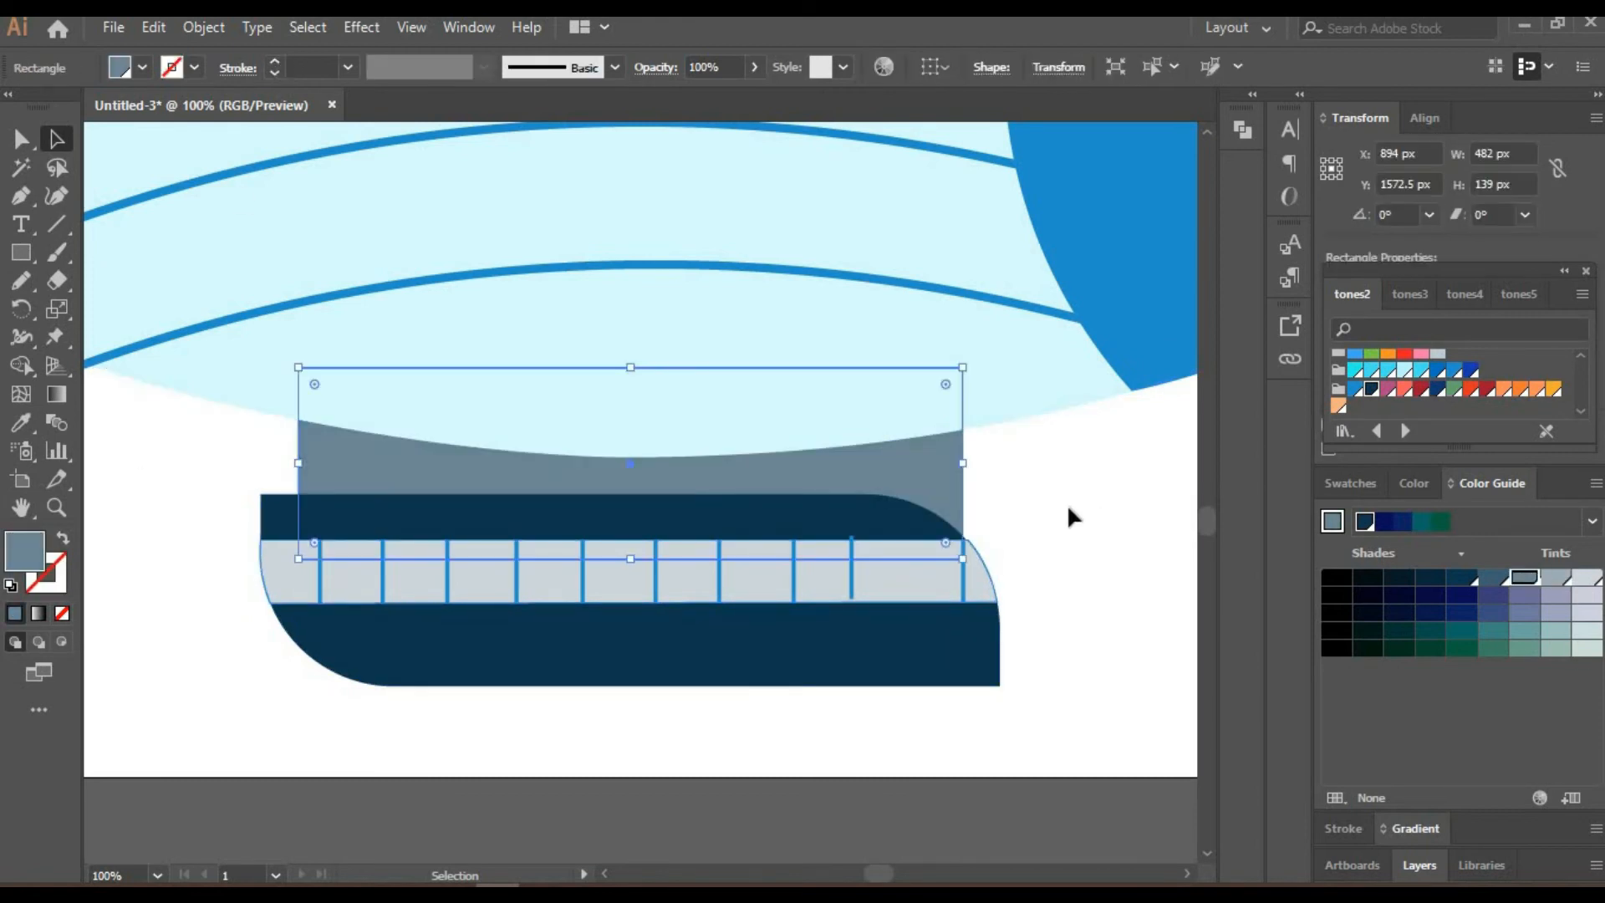
left_click(1067, 507)
Add one more divider in the wide gap near the window band's front end and even out its neighbour.
left_click_drag(163, 535, 907, 578)
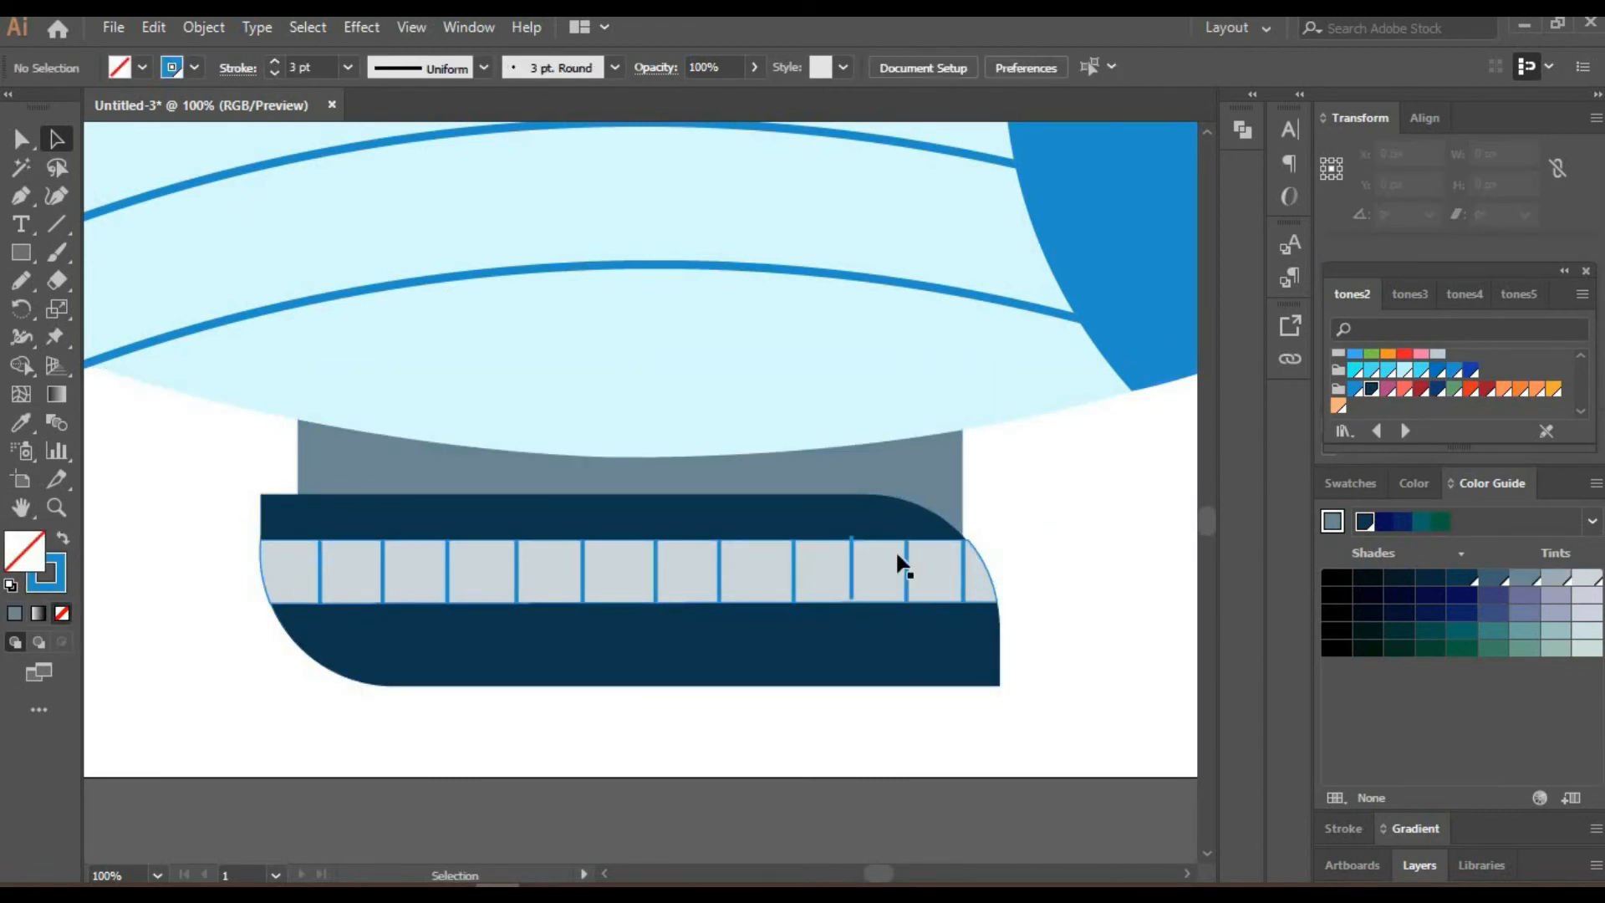
left_click(870, 560)
left_click(852, 558)
Select the lower gondola body with its window band and dividers and shift them slightly right.
left_click_drag(810, 712, 874, 716)
left_click(878, 478, "shift")
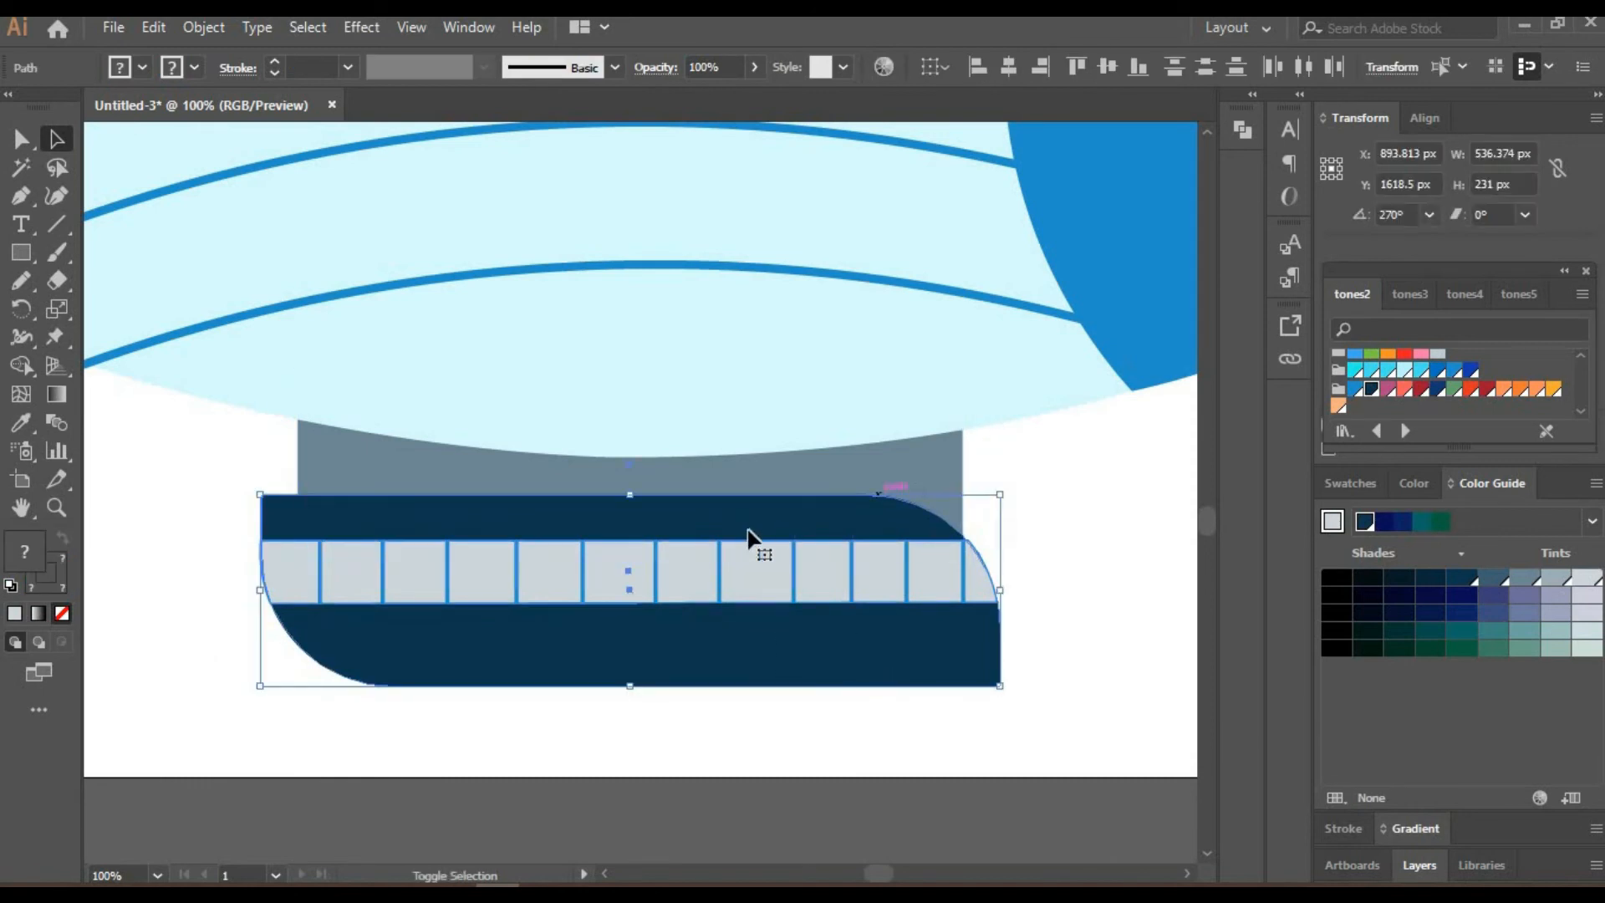
left_click_drag(749, 533, 763, 529)
Fill the window band with slate grey and give it a 1 pt blue outline.
left_click(1031, 527)
left_click(649, 566)
left_click(1524, 576)
Delete the middle tail fin that overlaps the rear tip of the airship body.
scroll(1197, 529, "down", 5)
left_click(1128, 334)
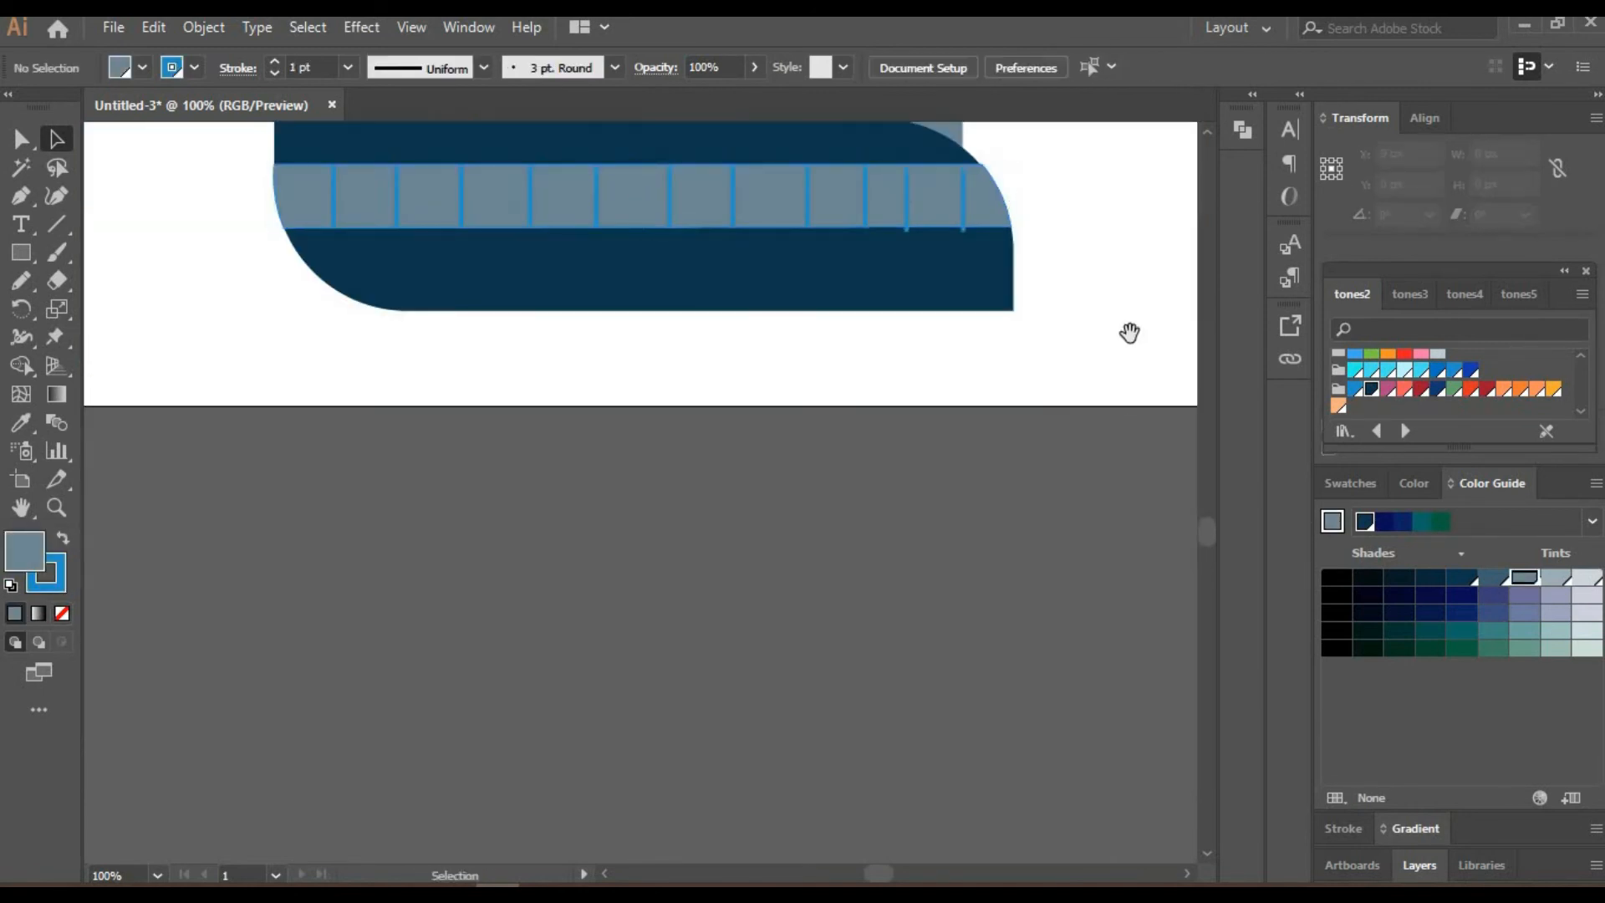
left_click_drag(1129, 334, 1195, 719)
left_click_drag(100, 133, 533, 456)
left_click(213, 374)
key("shift+grave")
key("v")
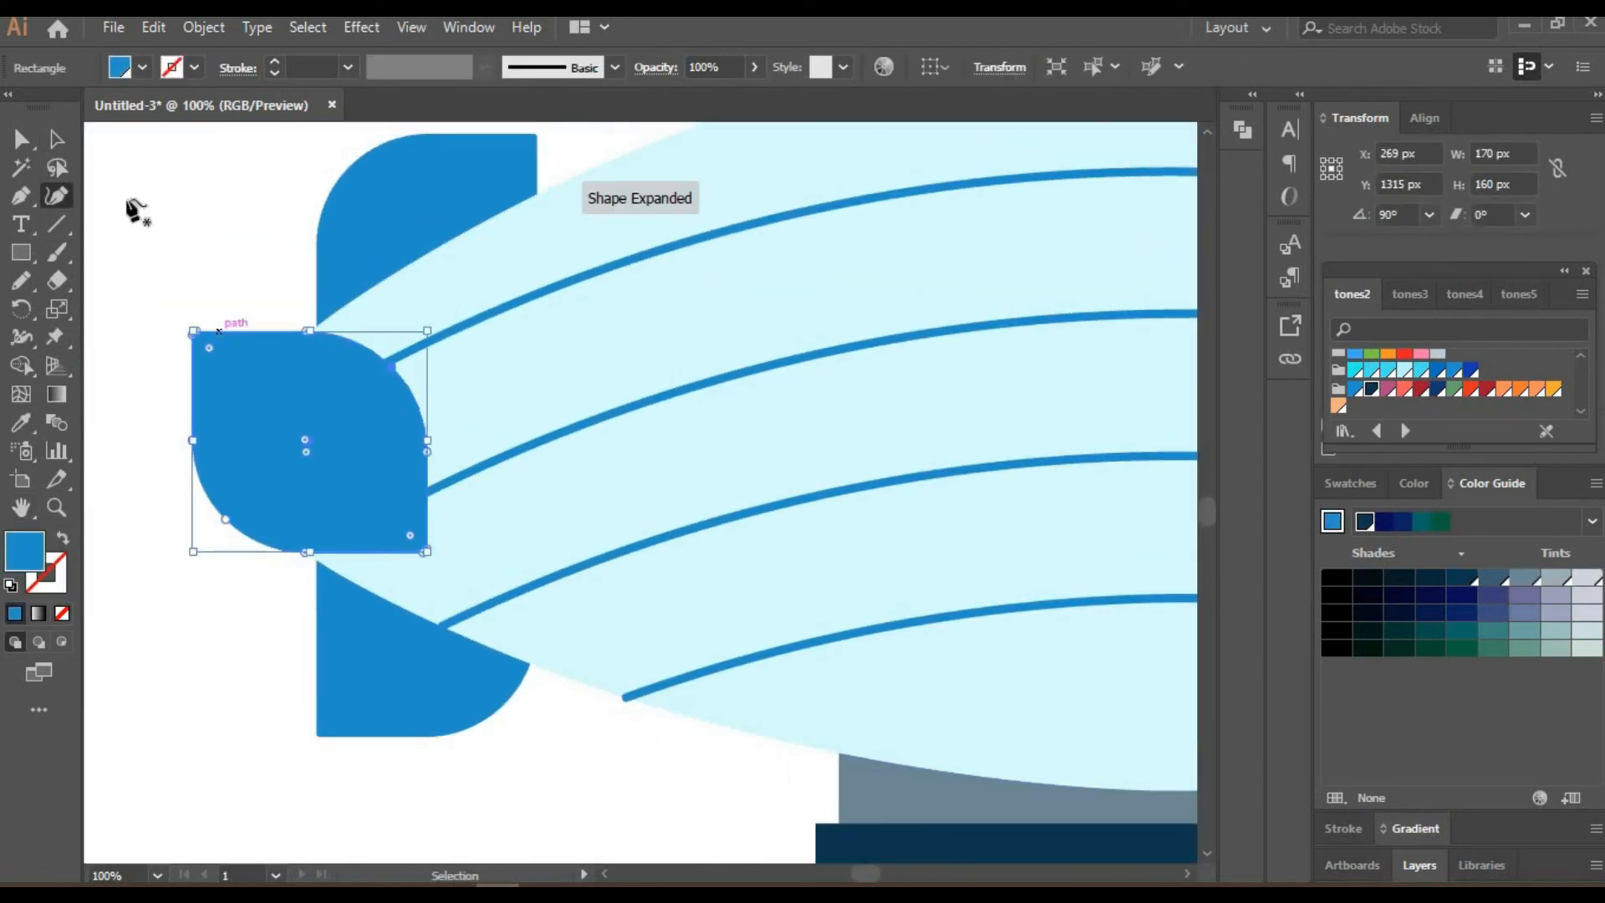
key("Delete")
Draw a 323 × 69 px blue rectangle across the tail tip and fully round its upper-left corner.
key("m")
left_click_drag(142, 397, 587, 494)
key("v")
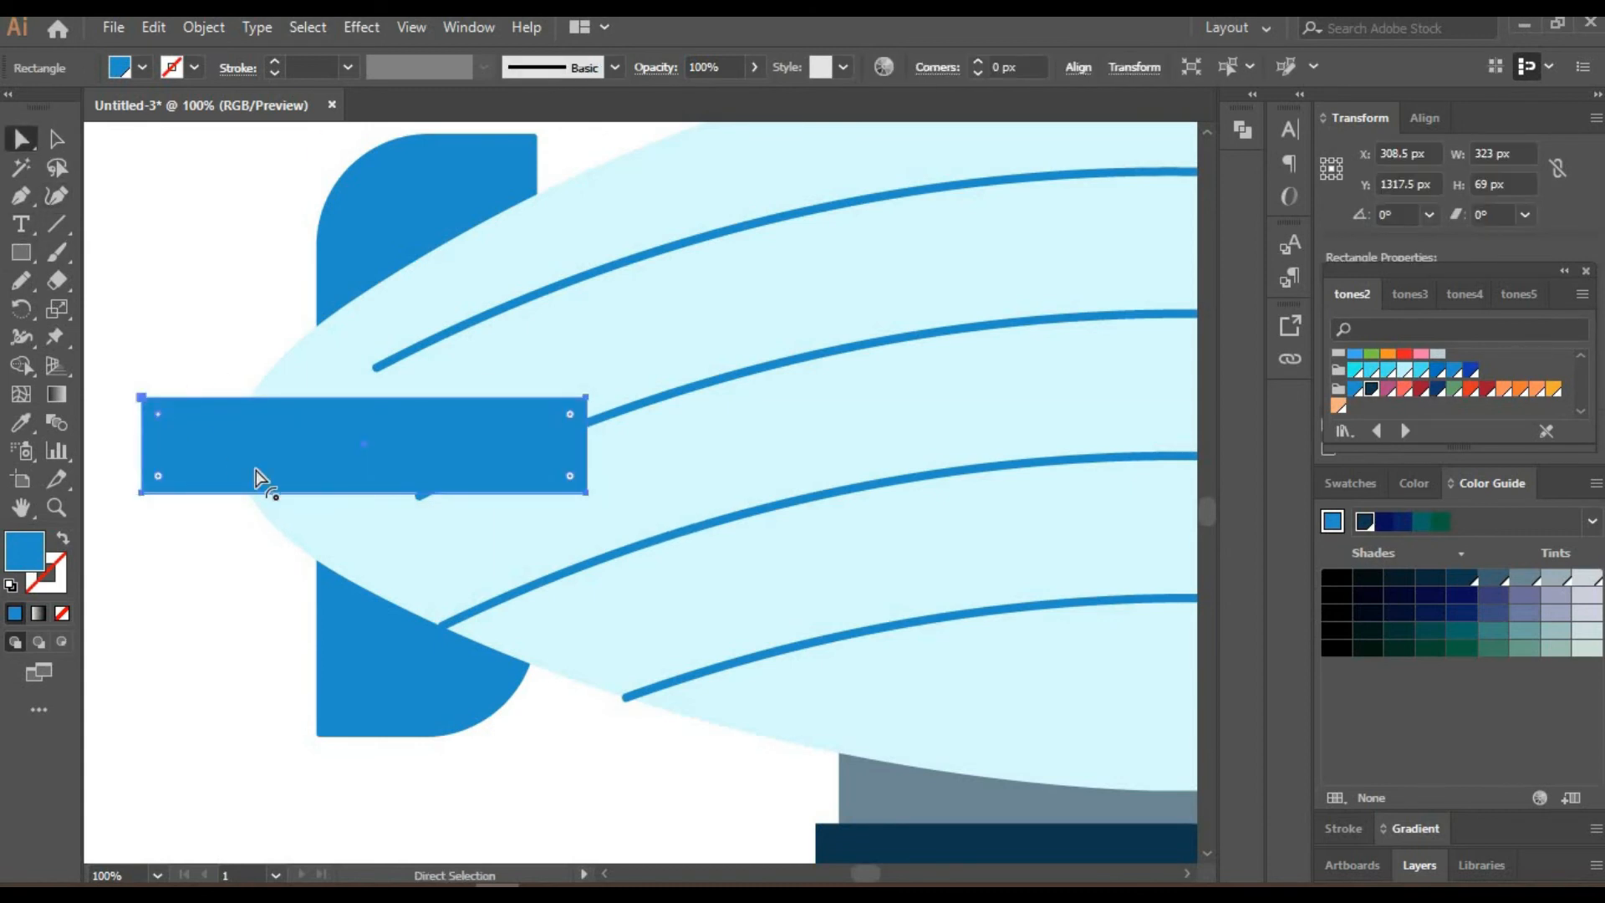
Taper the new fin's front end and bow its upper and lower edges outward with the Curvature tool.
key("shift+grave")
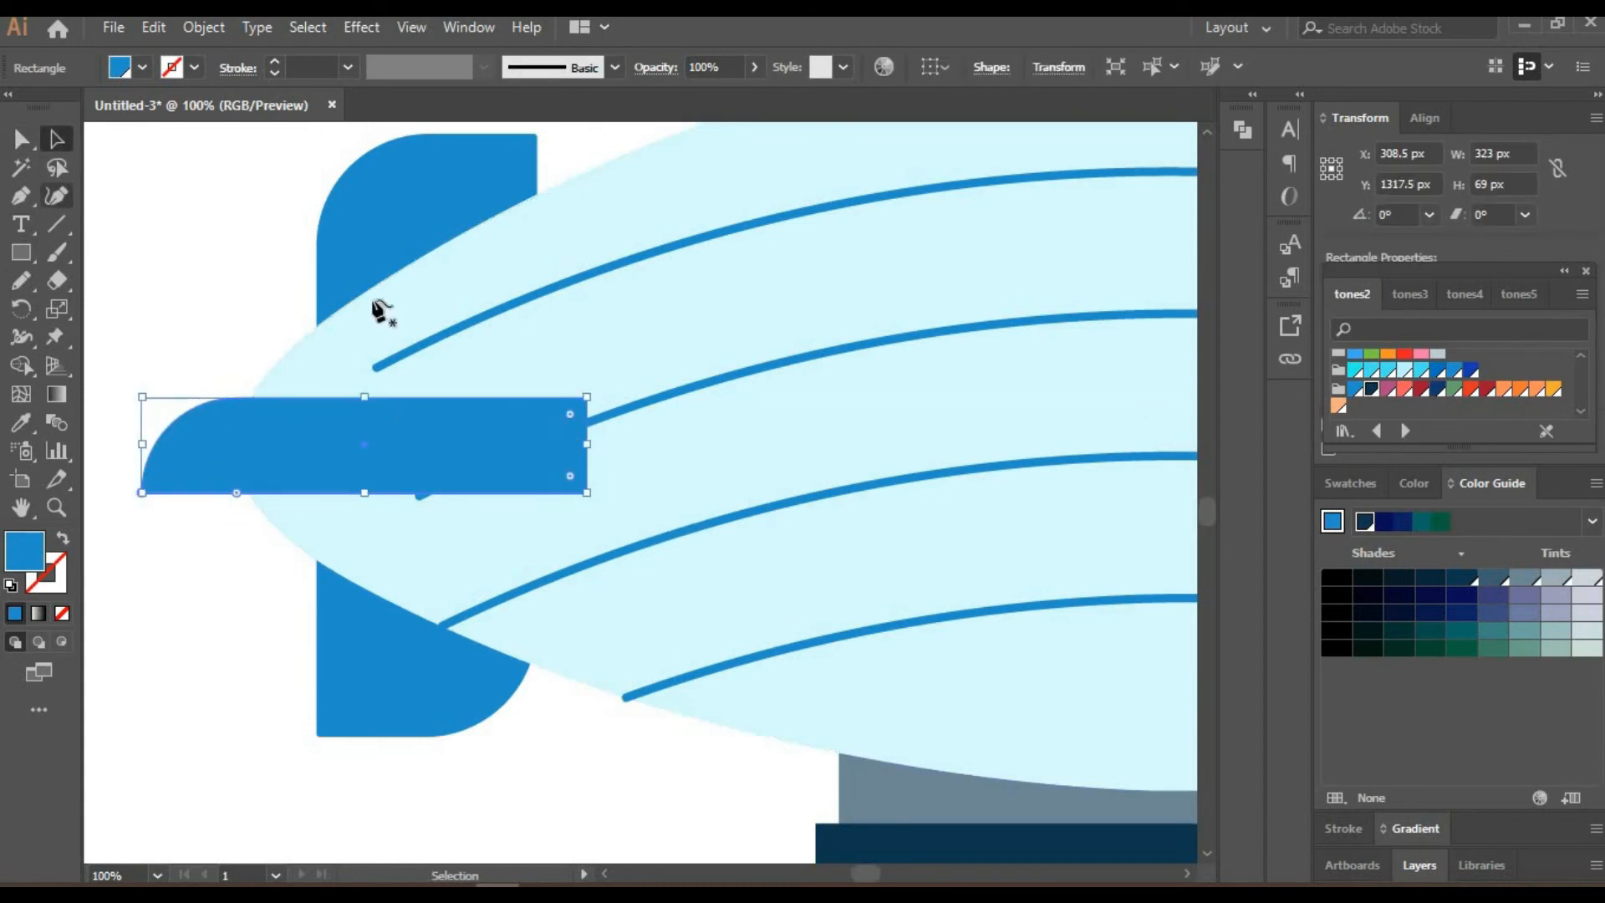
left_click_drag(586, 398, 591, 434)
left_click_drag(586, 493, 586, 471)
left_click_drag(414, 412, 410, 397)
left_click_drag(401, 481, 400, 497)
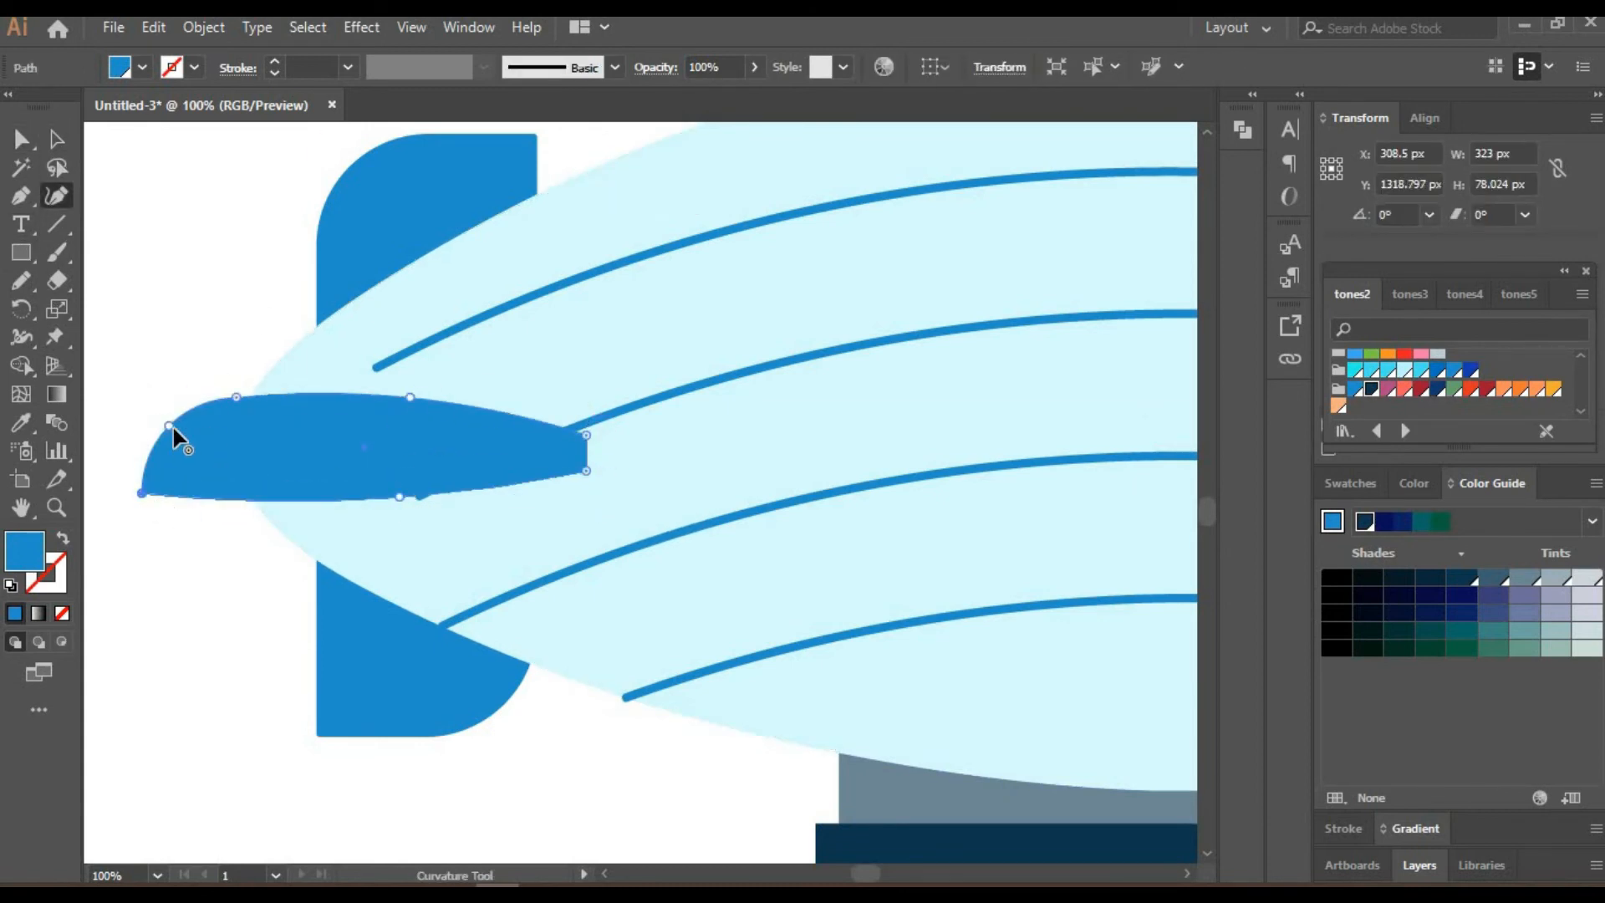
Delete the two anchor points that form the fin's rounded rear corner.
left_click(168, 425)
key("Delete")
left_click(236, 397)
key("Delete")
Reshape the fin into a slim, pointed blade about 342 × 36 px extending behind the tail.
left_click_drag(142, 493, 131, 459)
left_click_drag(410, 397, 383, 425)
left_click_drag(400, 496, 281, 436)
left_click(586, 435)
key("Delete")
left_click(586, 471)
key("Delete")
left_click(57, 139)
left_click(209, 334)
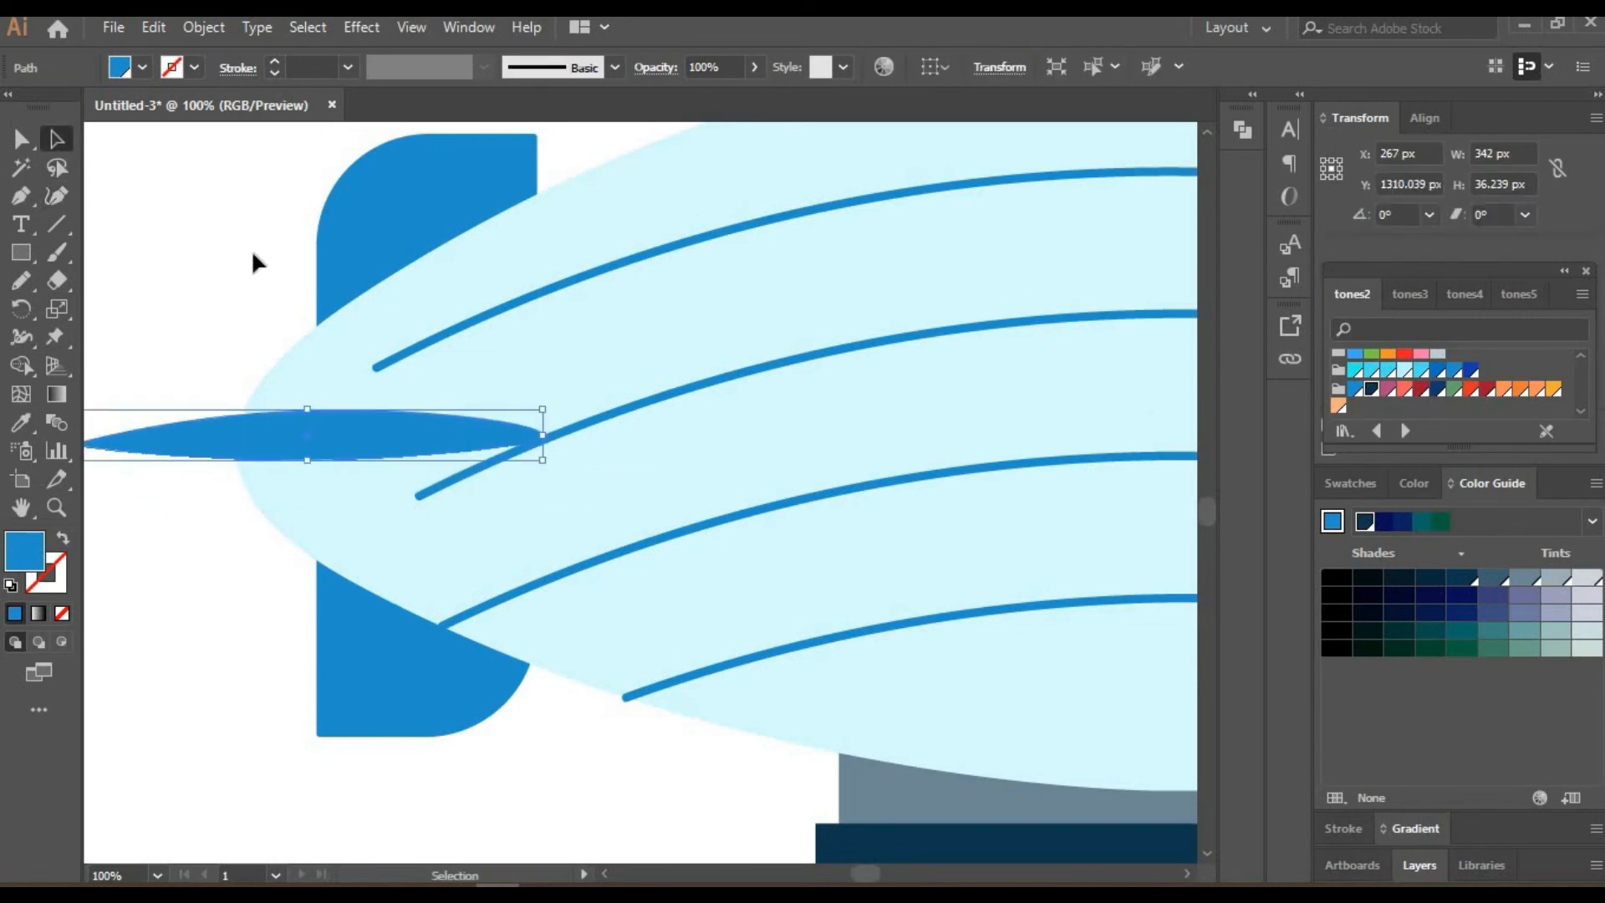
left_click(253, 252)
Extend the tail ends of the upper two curved lines, the first to the slim fin and the second to the body's lower edge.
left_click(393, 360)
left_click(56, 196)
left_click_drag(376, 368, 234, 460)
left_click(57, 139)
left_click(452, 479)
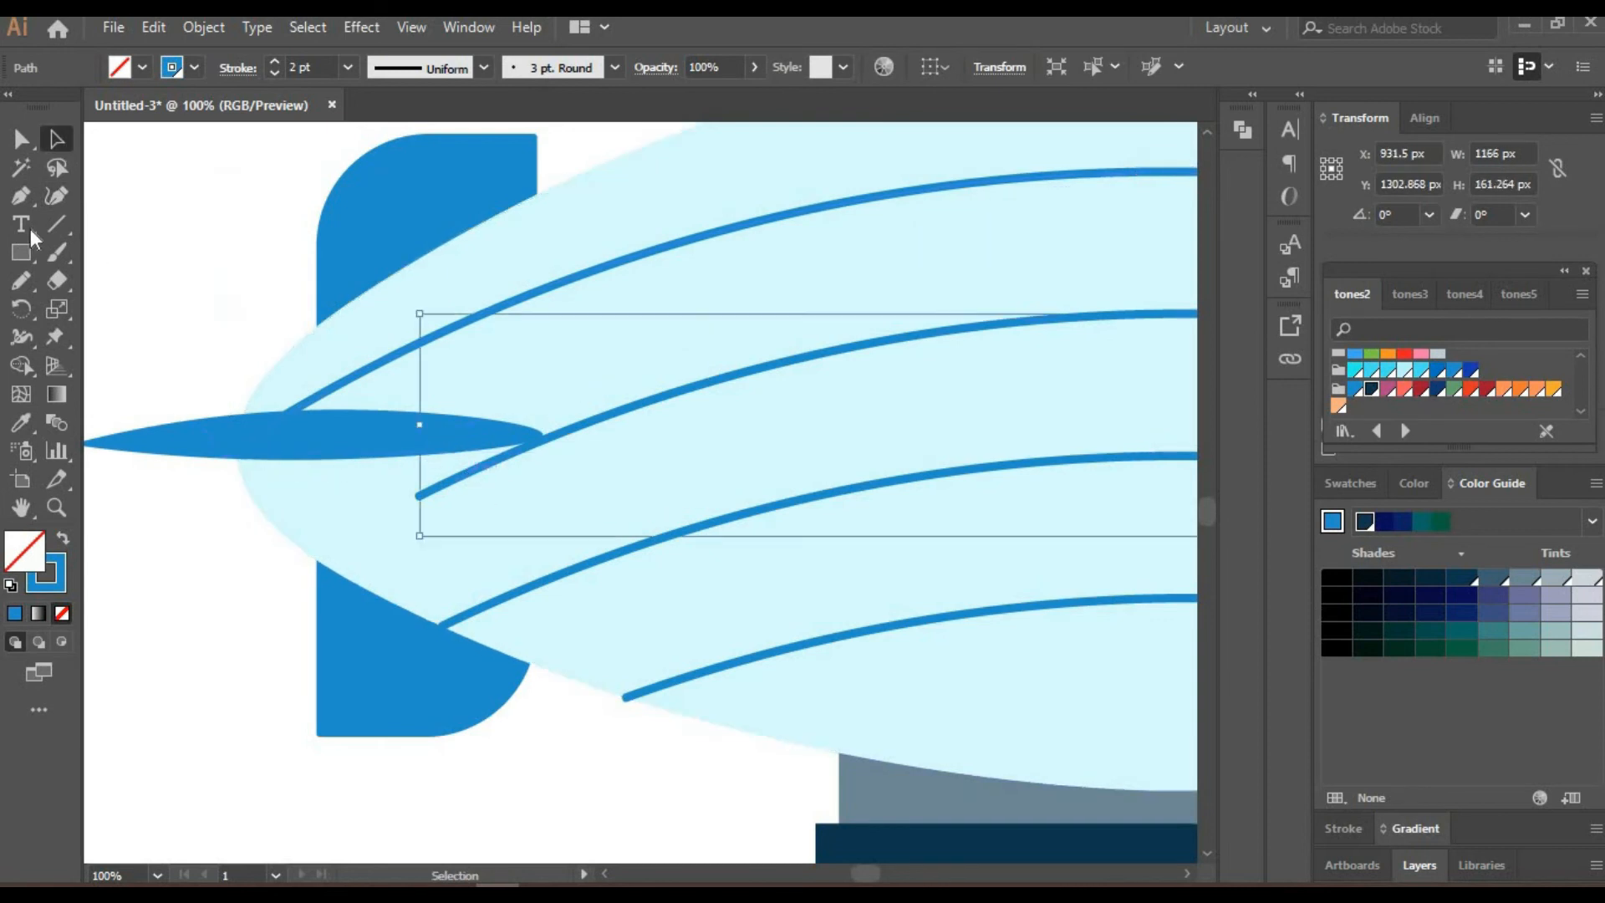
left_click_drag(418, 496, 322, 555)
Nudge the slim middle fin slightly down on the tail tip.
left_click(574, 770)
left_click_drag(380, 450, 381, 452)
left_click(198, 555)
left_click(354, 214)
Fill the gondola's window band with a very dark navy shade.
left_click(121, 854)
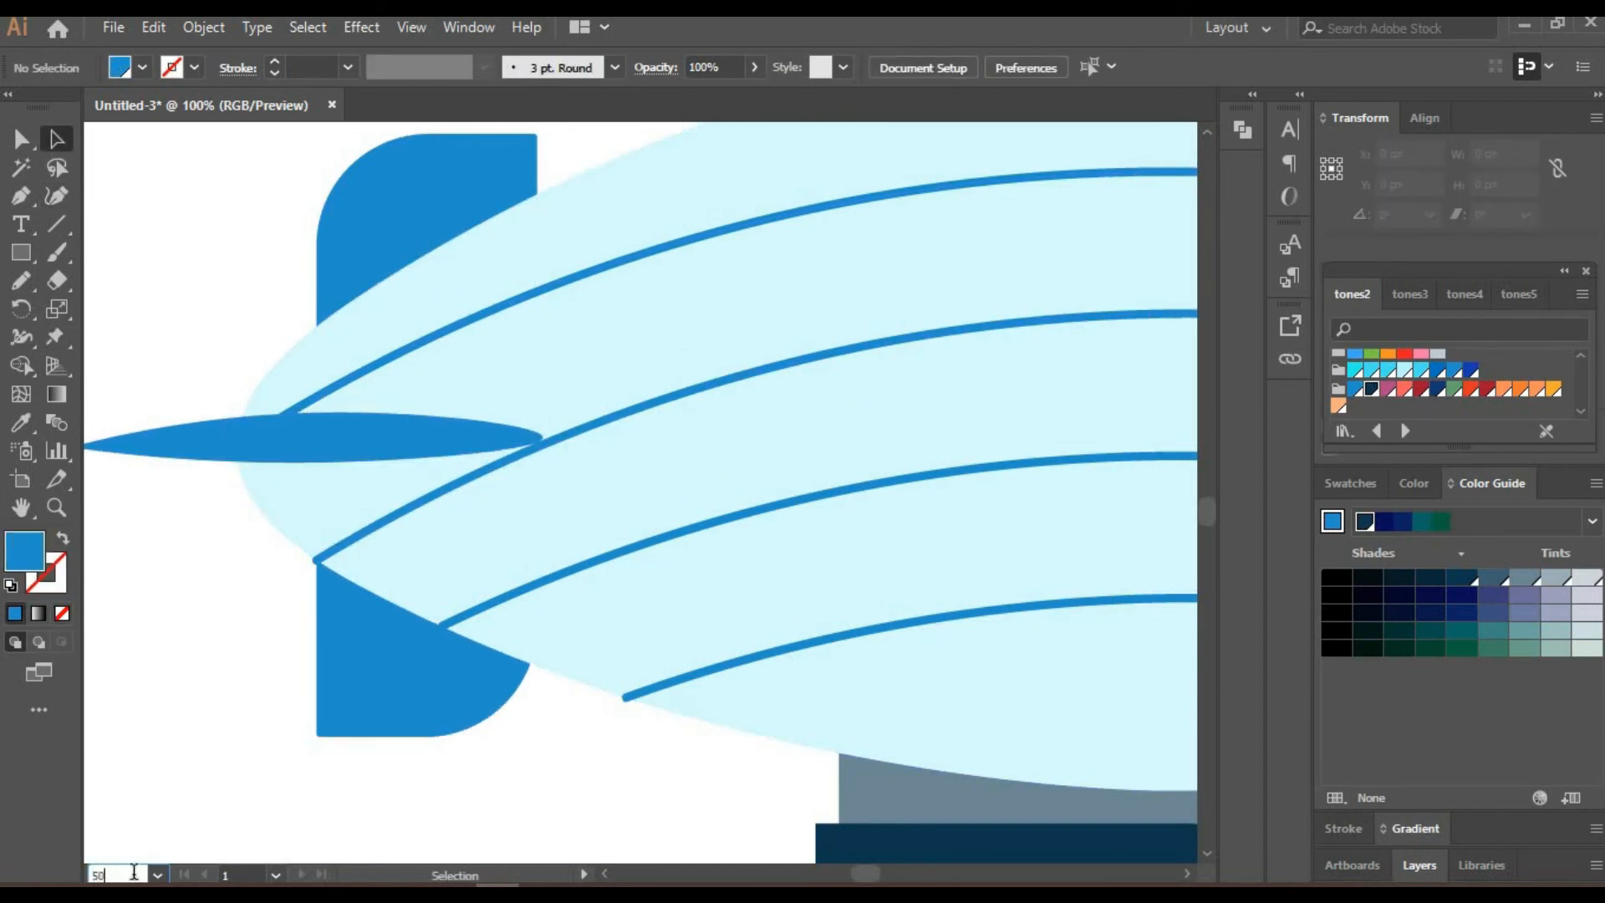
type("50")
key("Return")
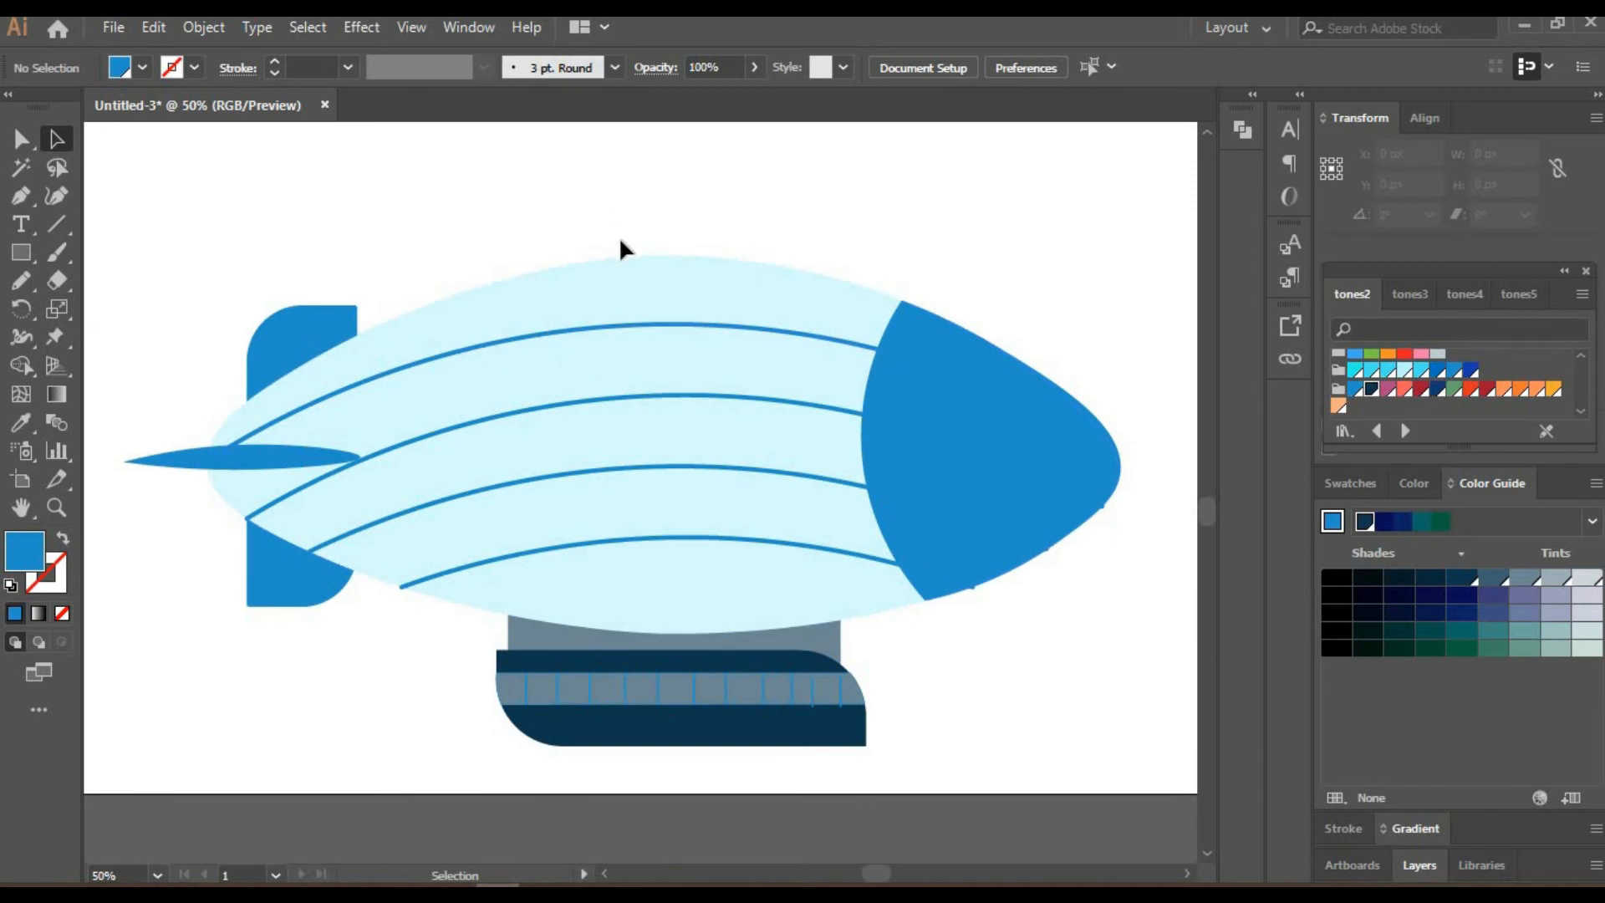
left_click(117, 875)
type("100")
key("Return")
key("h")
left_click_drag(516, 734, 474, 288)
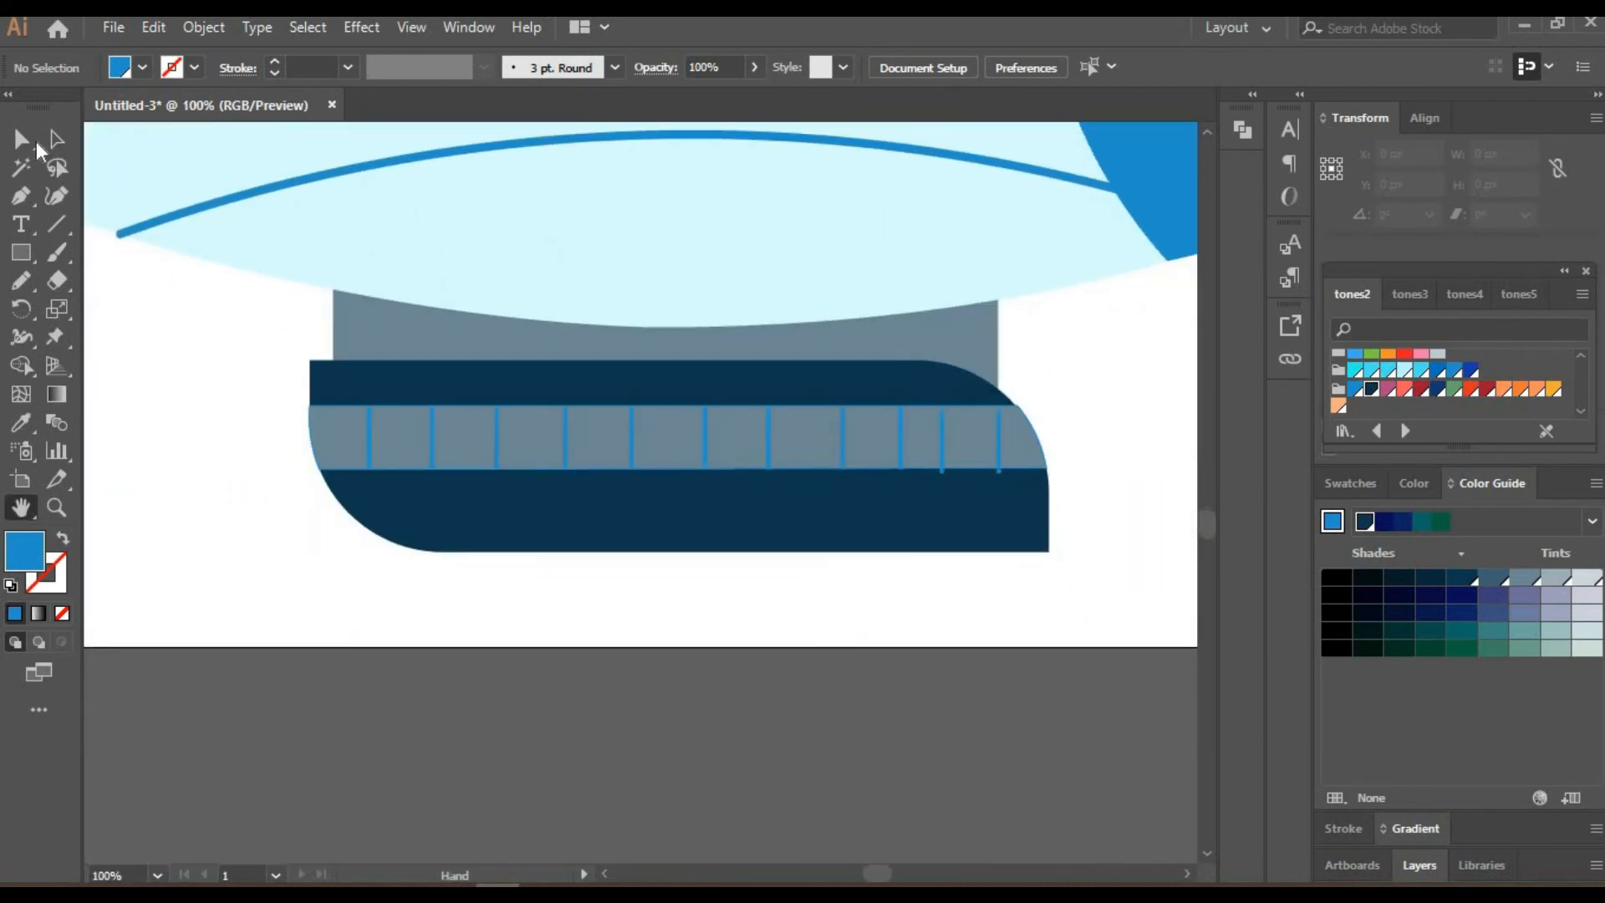
left_click(55, 139)
left_click(869, 438)
left_click(1428, 579)
Realign the front dividers within the window band and thicken the band's blue outline to 3 pt.
left_click(1095, 452)
left_click_drag(1000, 437, 950, 429)
left_click(663, 448)
left_click(250, 355)
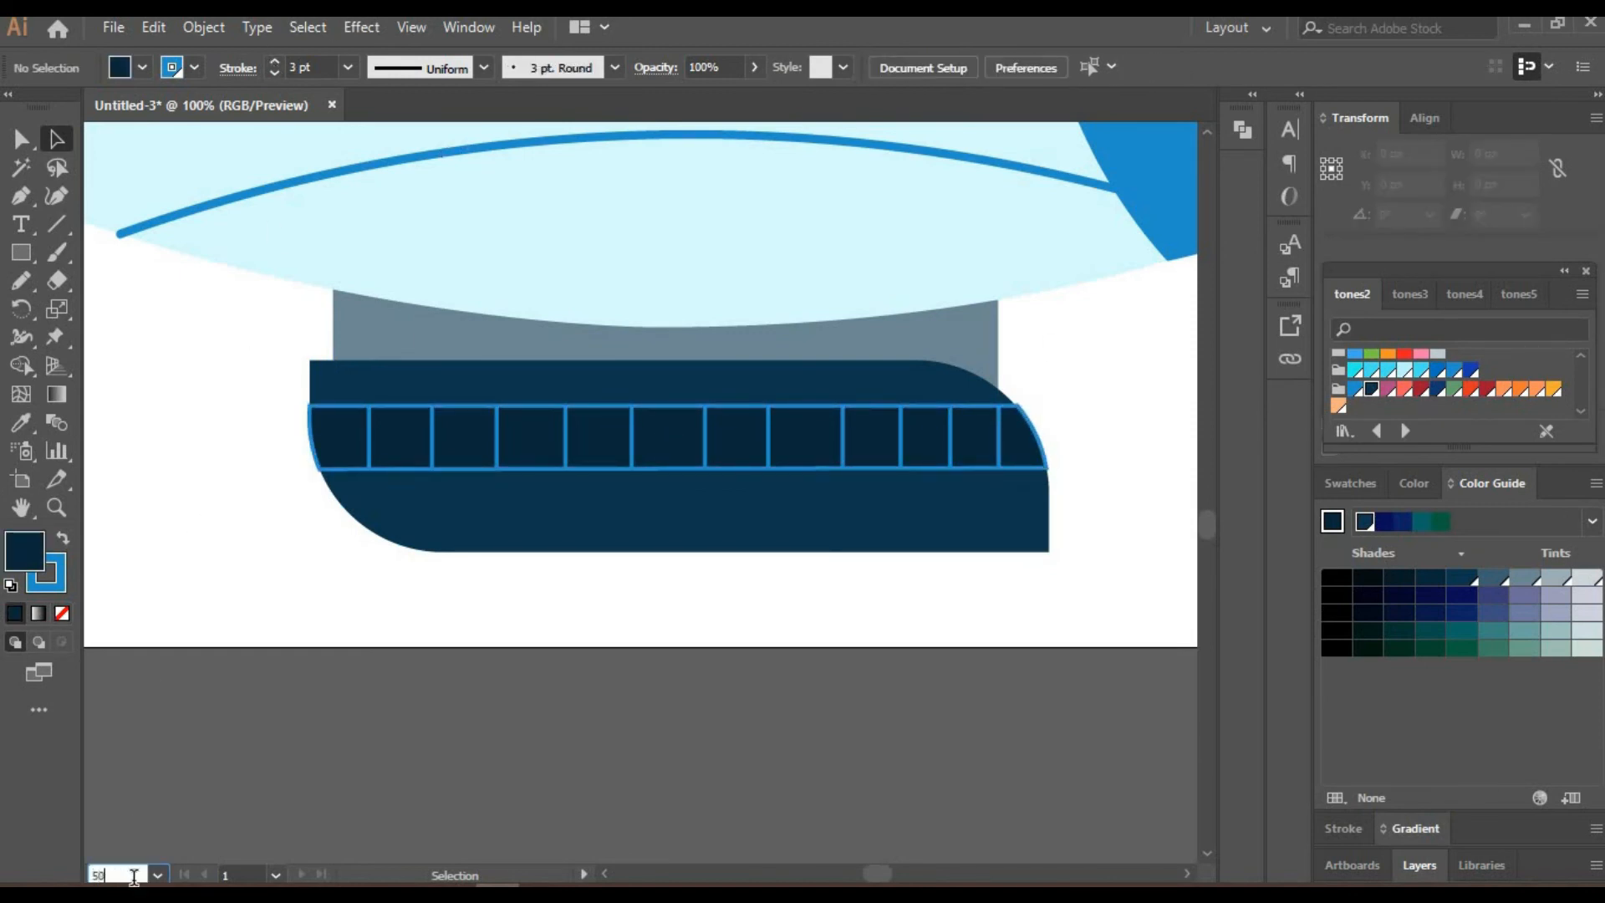
Try to add an inner nose cap by duplicating the cap forward, reshaping the copy and narrowing it to about 282 px.
key("Return")
key("space")
left_click_drag(367, 439, 342, 662)
left_click(914, 451)
left_click_drag(915, 451, 951, 453)
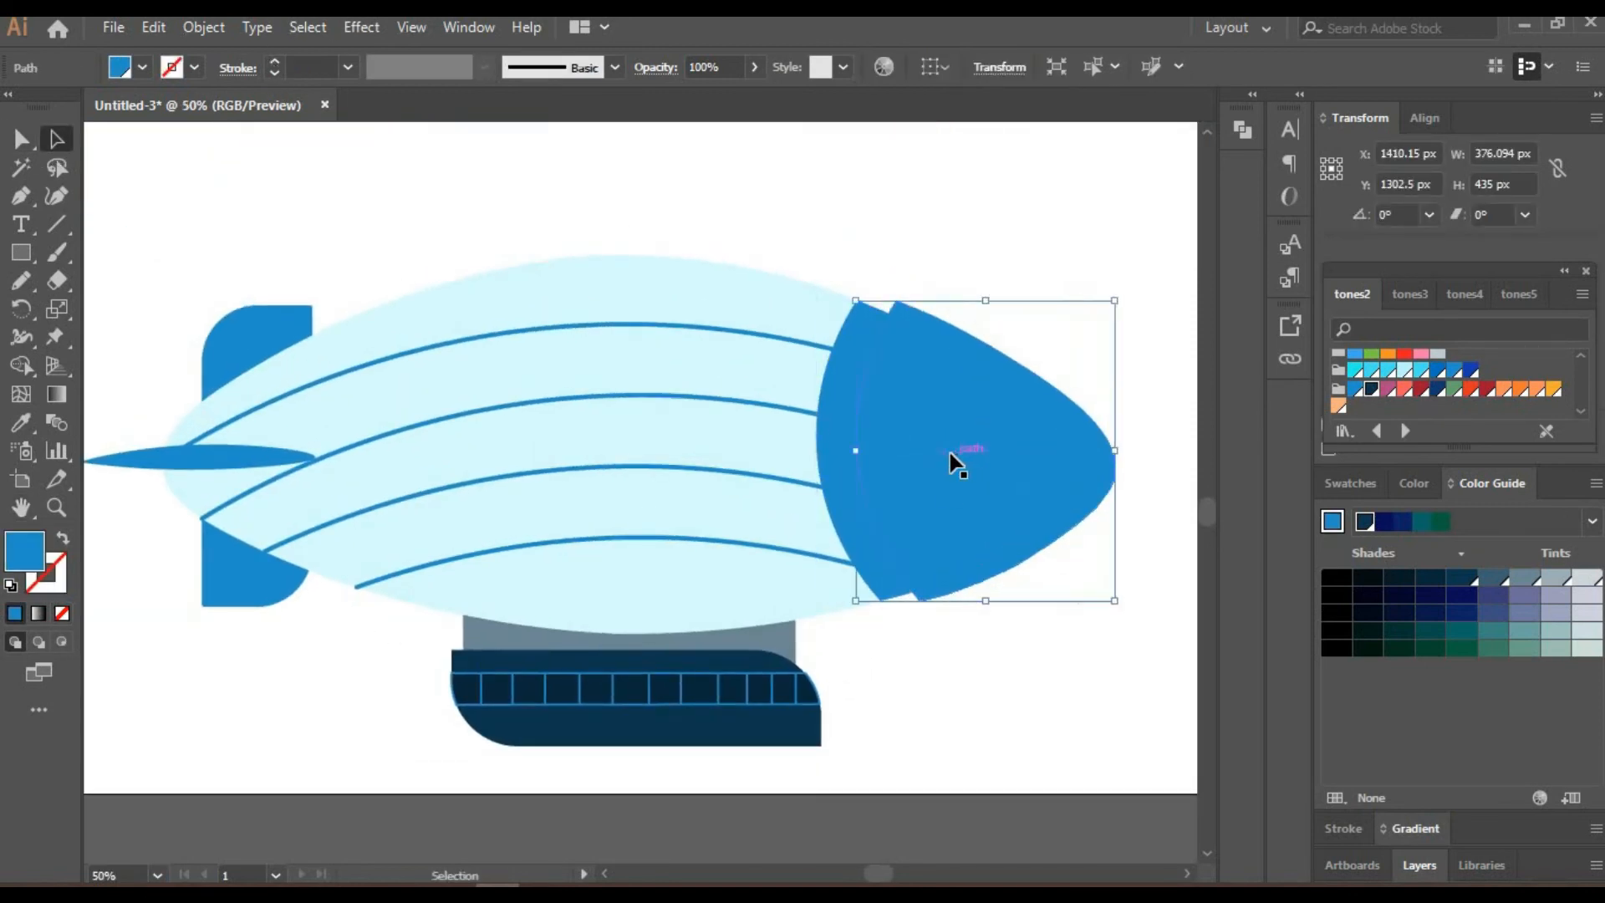
key("shift+grave")
left_click(61, 129)
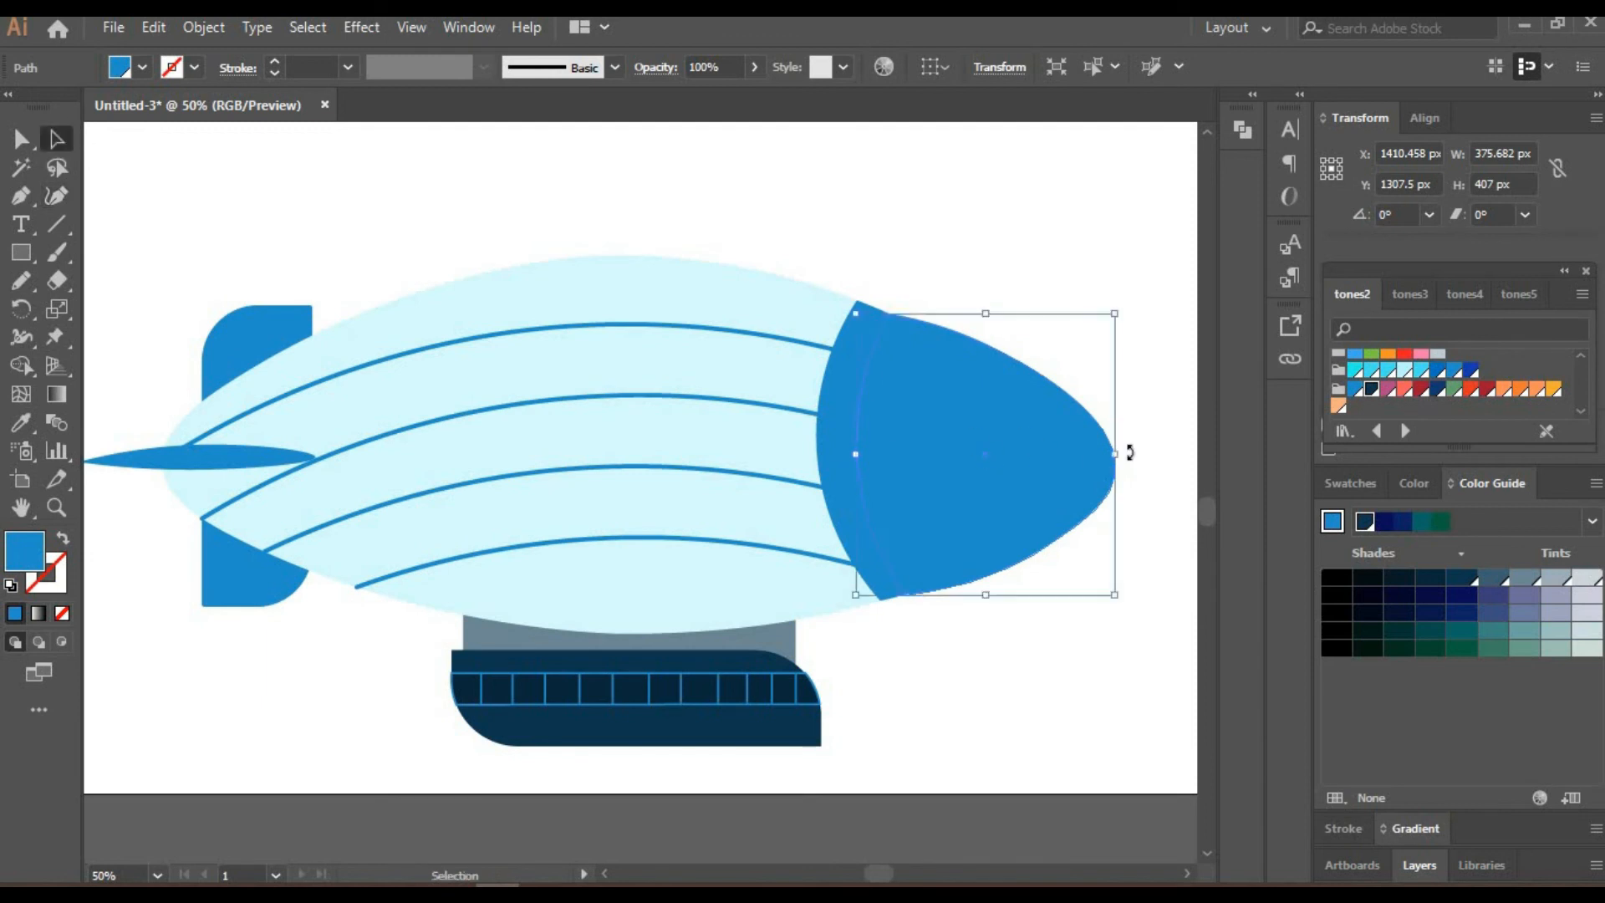
left_click_drag(1114, 455, 1054, 457)
Fill the nose cap with a darker blue shade so the curved lines stand out across it.
left_click(1331, 521)
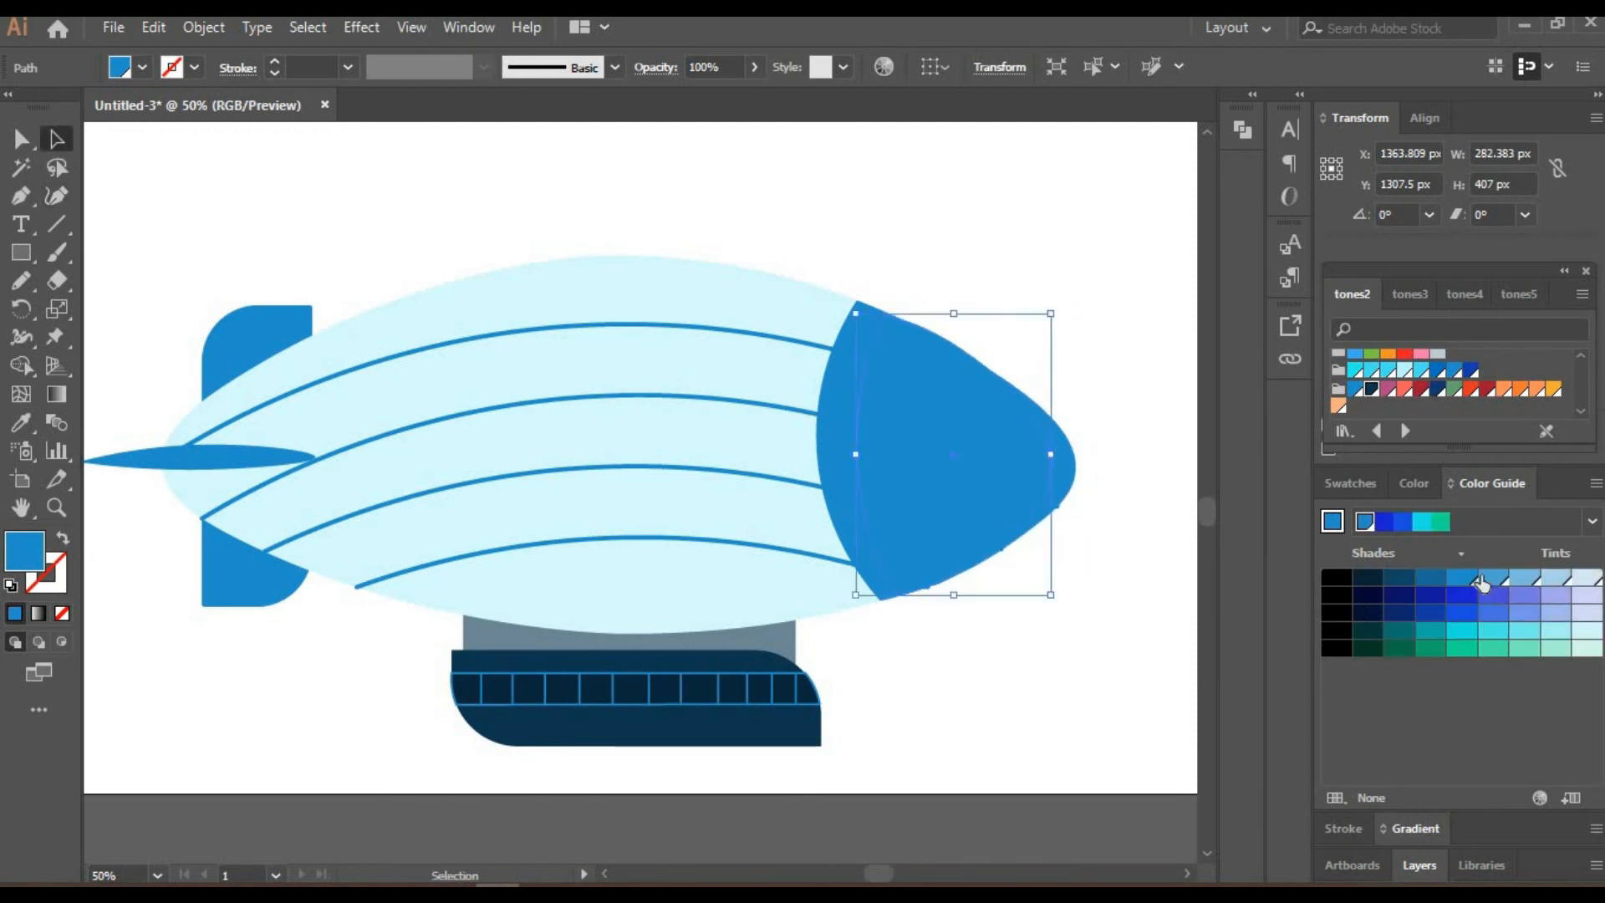
left_click(1484, 577)
left_click(1459, 577)
left_click(1431, 577)
left_click(1112, 473)
left_click(1039, 464)
Smooth the nose cap's lower edge with curvature points so it encloses the ends of the curved lines.
left_click(57, 196)
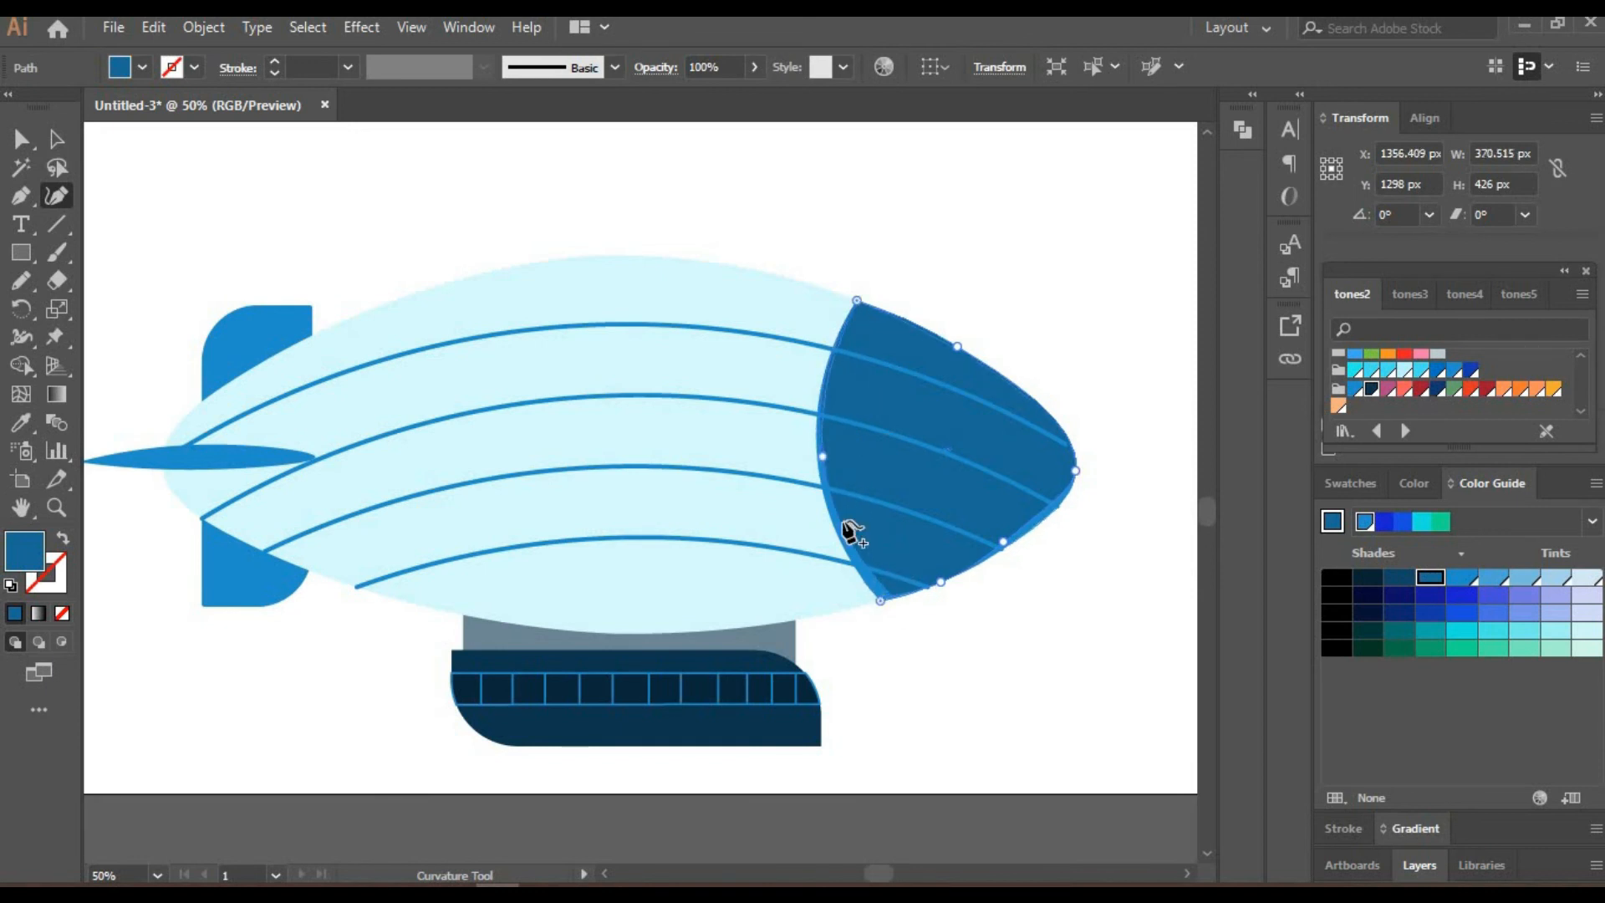
left_click_drag(1017, 542, 1019, 544)
key("v")
left_click(313, 163)
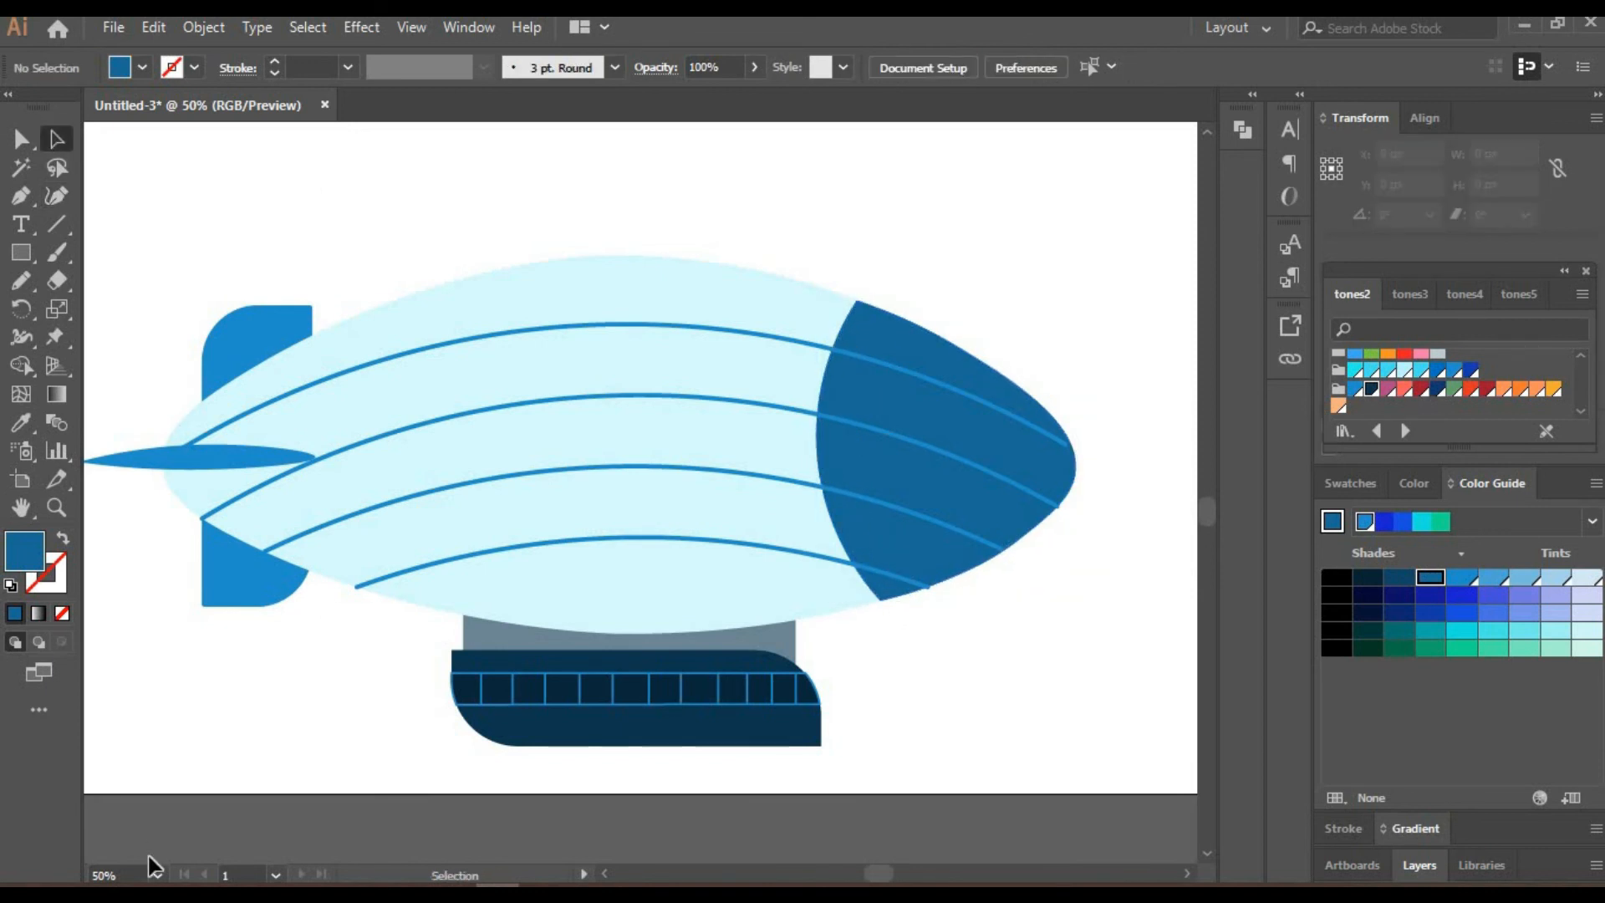
Move the whole airship right so it sits centred below the biplane and helicopter.
left_click_drag(556, 402, 593, 407)
left_click_drag(124, 874, 89, 875)
type("25")
key("Return")
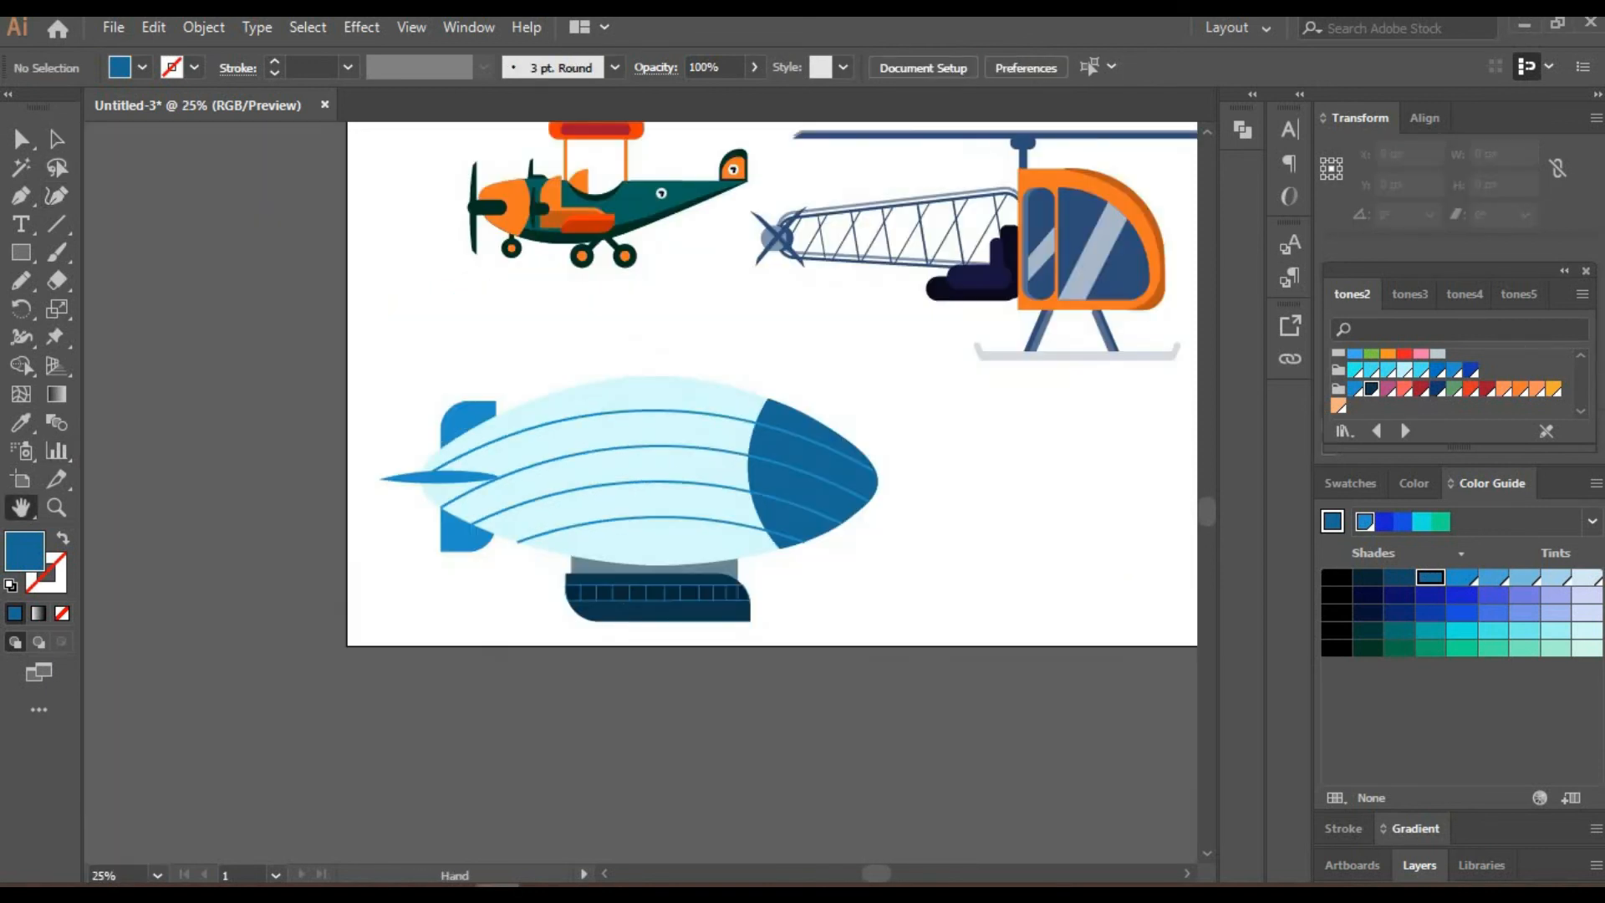
left_click_drag(660, 193, 472, 307)
left_click(57, 138)
left_click_drag(208, 473, 696, 717)
left_click_drag(468, 585, 656, 592)
left_click(1052, 554)
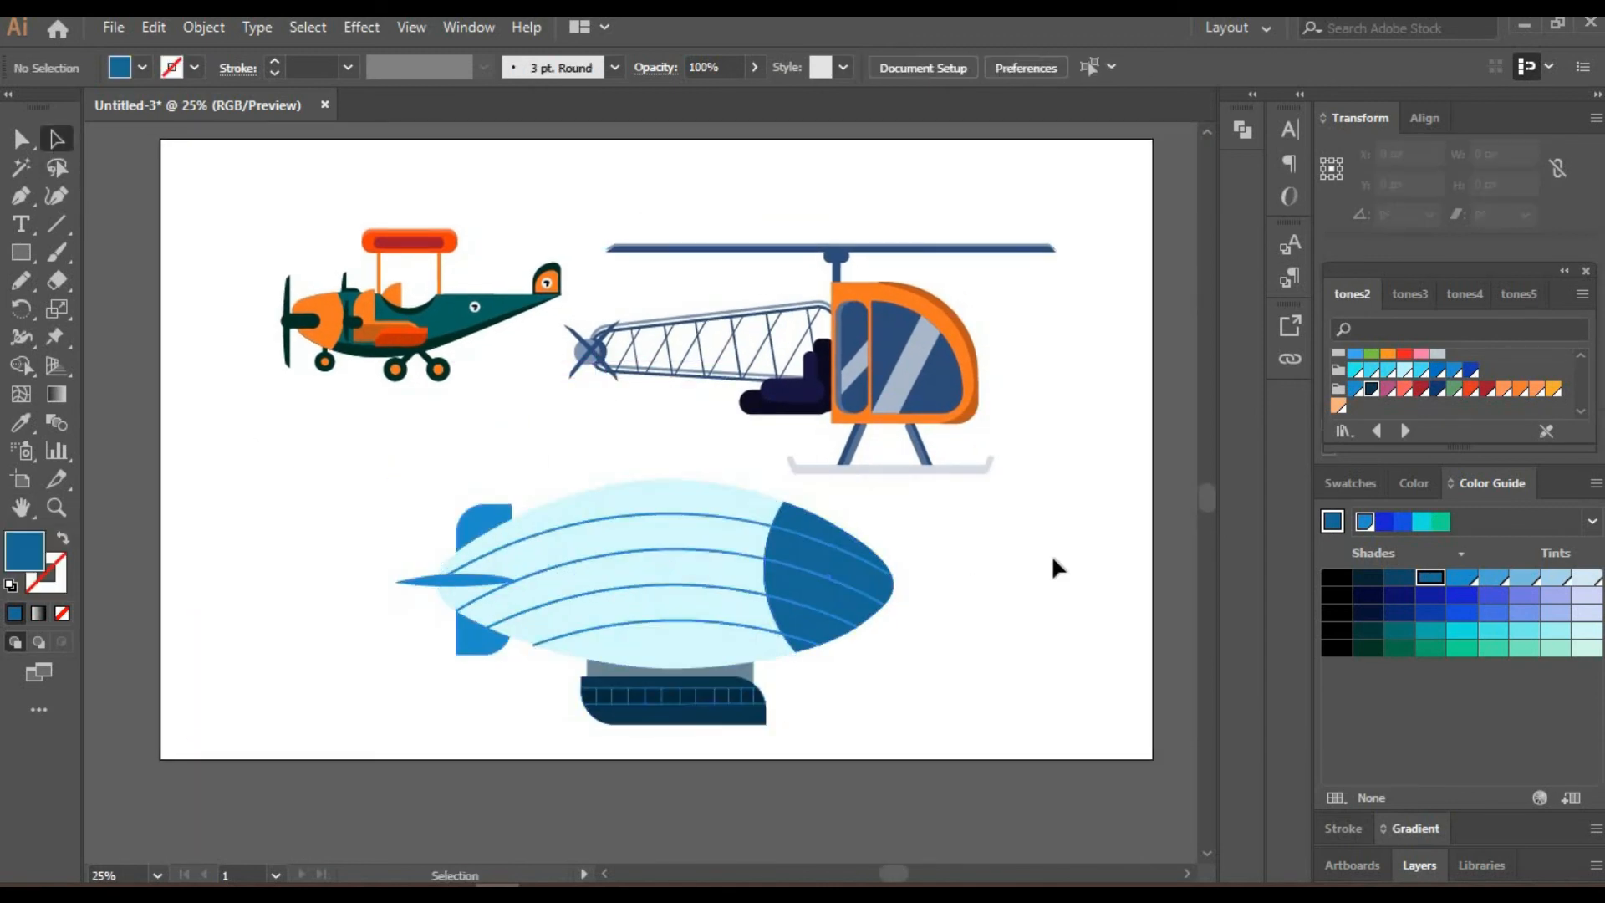
Rename Layer 1 as "aircrafts".
key("space")
left_click_drag(1050, 540, 1036, 557)
left_click(56, 139)
left_click(1419, 864)
double_click(1456, 592)
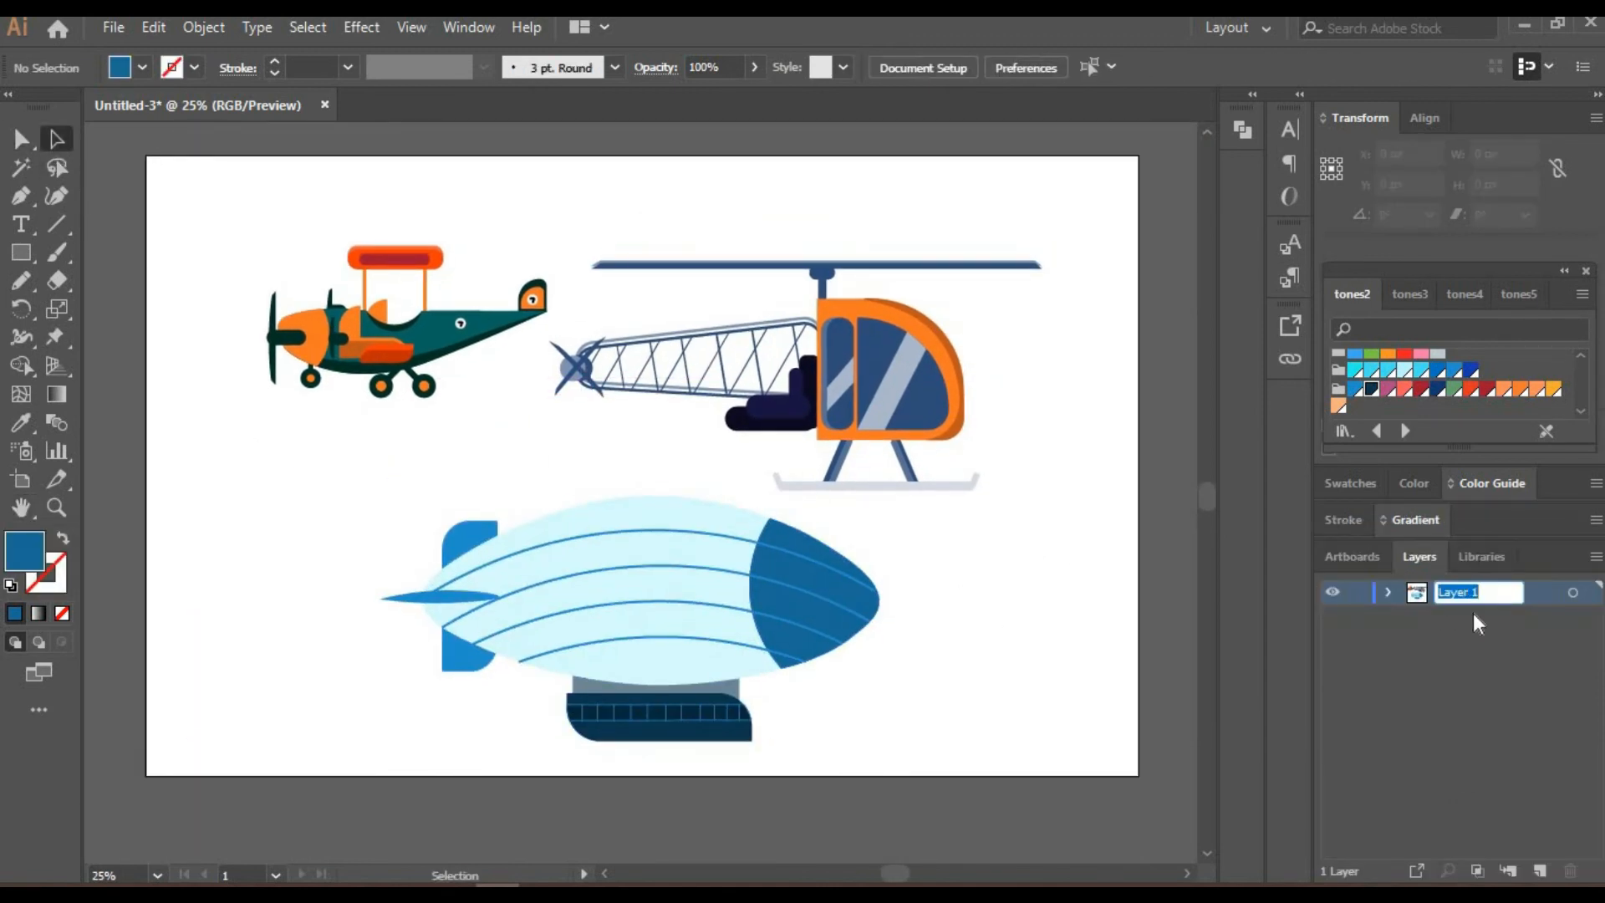
type("aircrafts")
key("Return")
Create a layer named "background" beneath the aircrafts layer and lock the aircrafts layer.
key("ctrl+l")
left_click_drag(1476, 597, 1457, 627)
double_click(1457, 617)
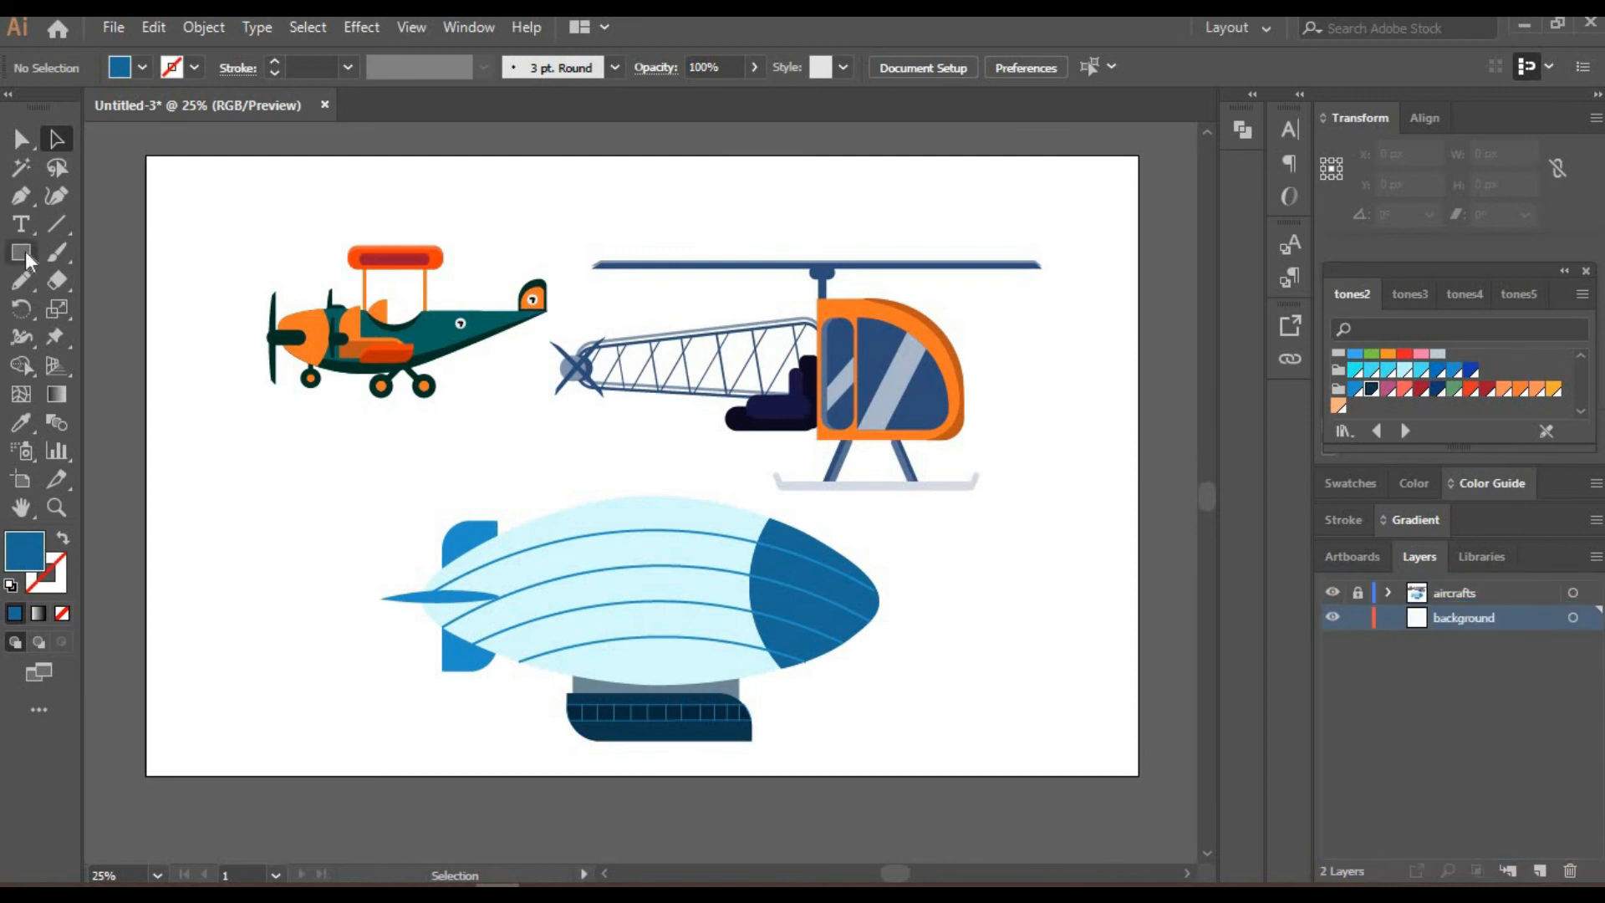
Draw a 2880 × 1800 px rectangle covering the artboard on the background layer and fill it with deep blue after trying lighter blues.
left_click(22, 253)
mouse_move(146, 155)
left_mouse_down()
mouse_move(501, 431)
mouse_move(1139, 775)
left_mouse_up()
left_click(1355, 371)
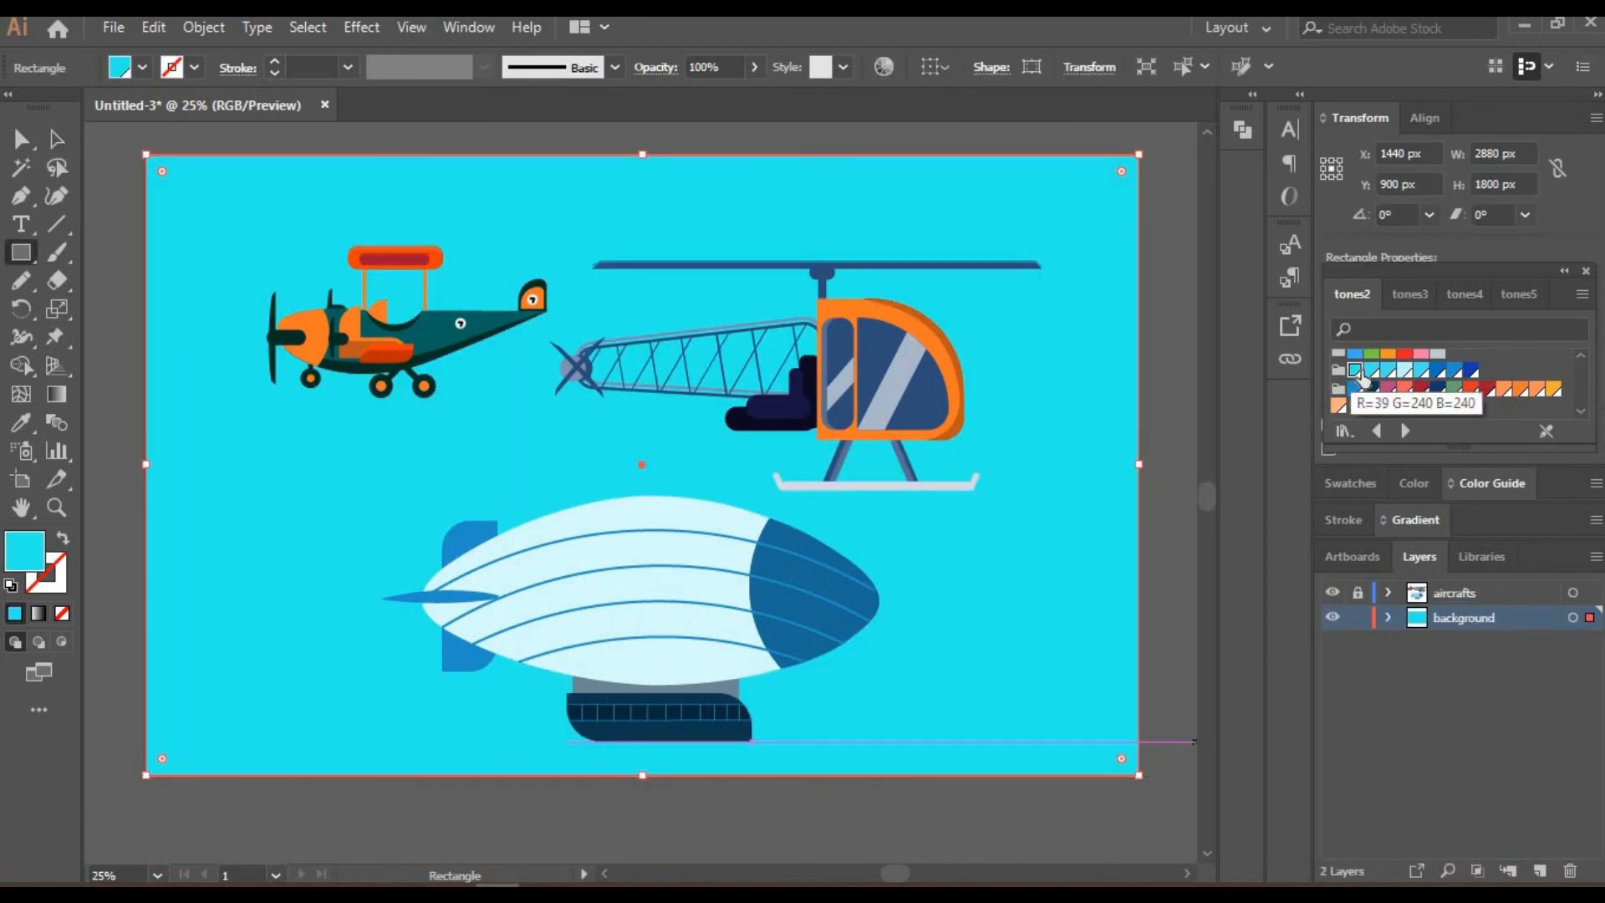
left_click(1406, 370)
left_click(1421, 370)
left_click(1438, 370)
left_click(1455, 371)
left_click(1470, 370)
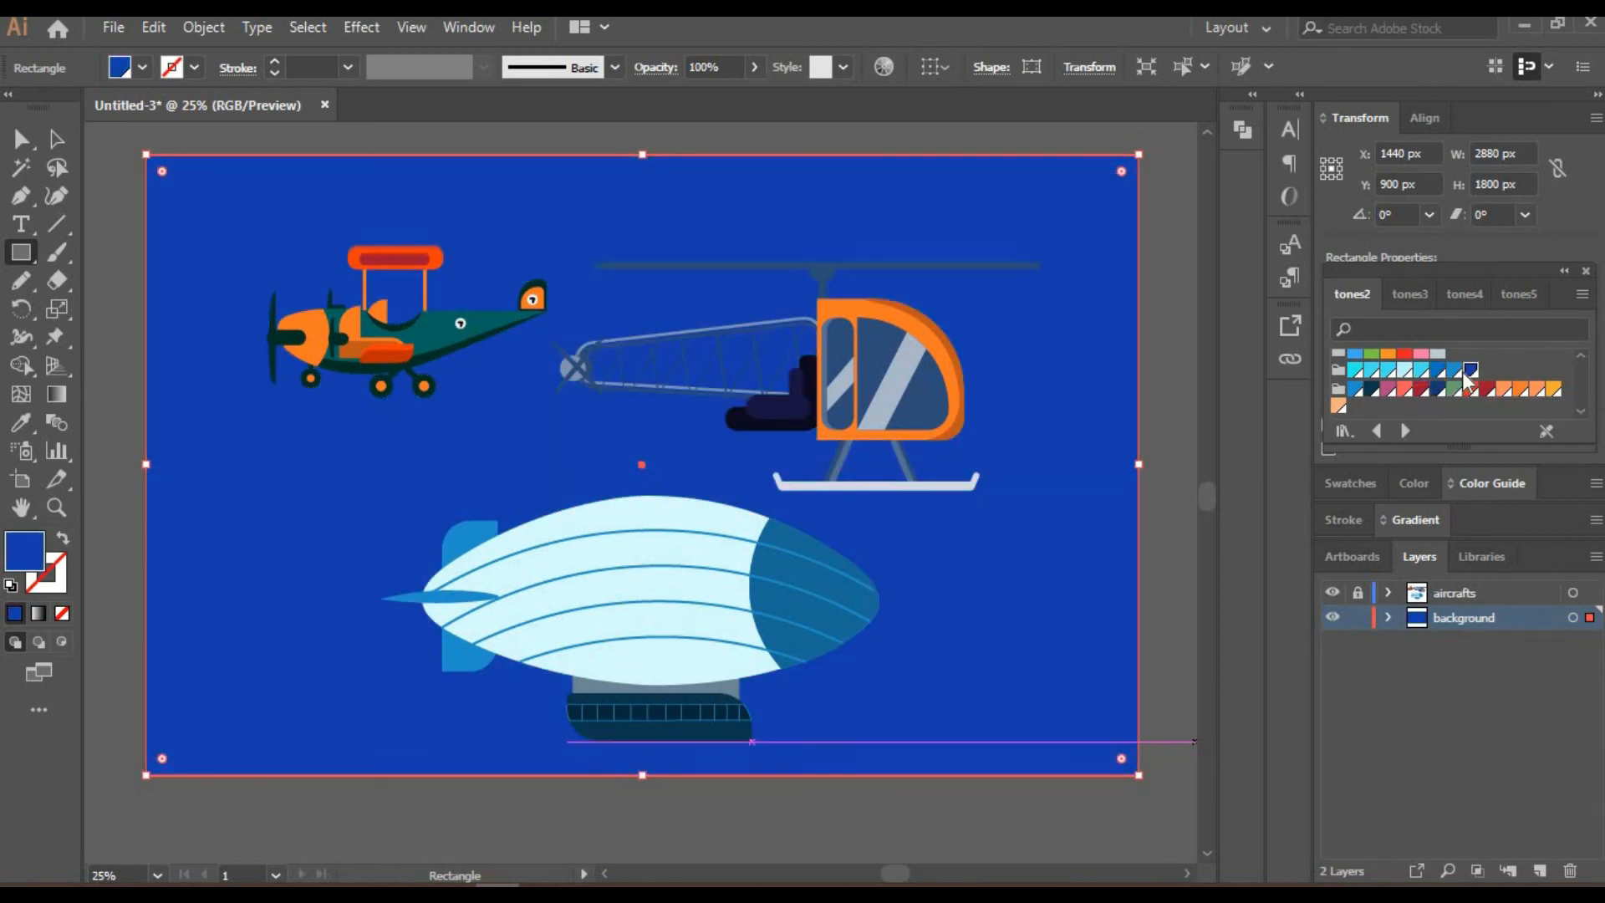
Try other swatches from the tones2 palette as the background rectangle's fill, settling on a medium blue.
left_click(1455, 370)
left_click(1368, 392)
left_click(1354, 392)
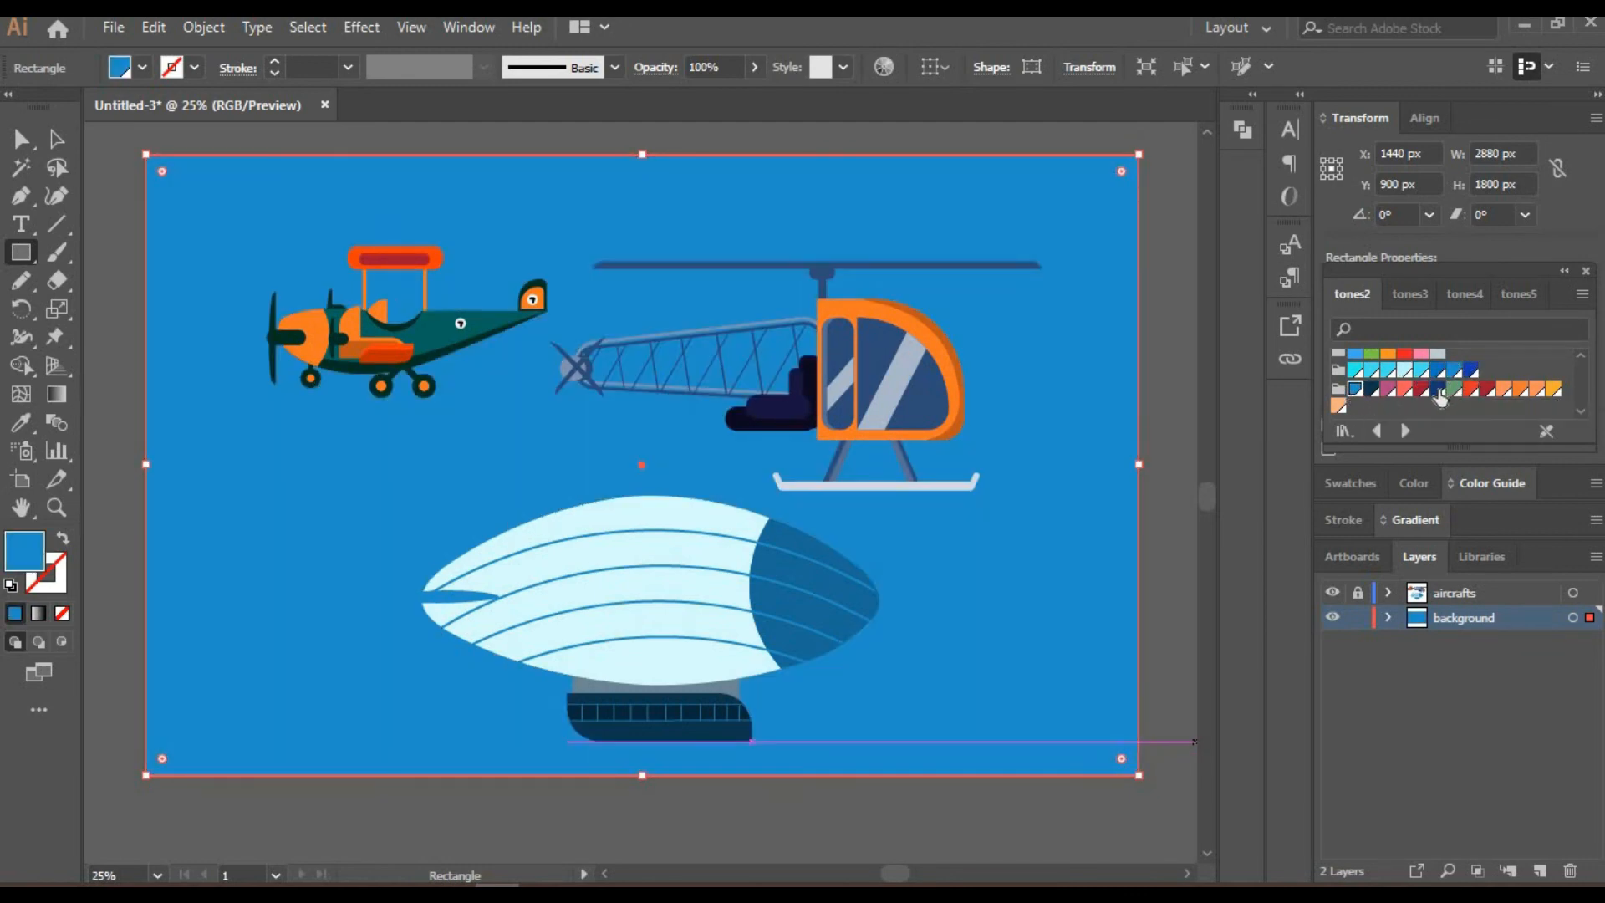
left_click(1437, 391)
left_click(1453, 392)
left_click(1421, 370)
left_click(1437, 371)
Try darker shades of that blue from the Color Guide on the background rectangle, then settle on a light sky-blue tint.
left_click(1492, 483)
left_click(1431, 577)
left_click(1399, 577)
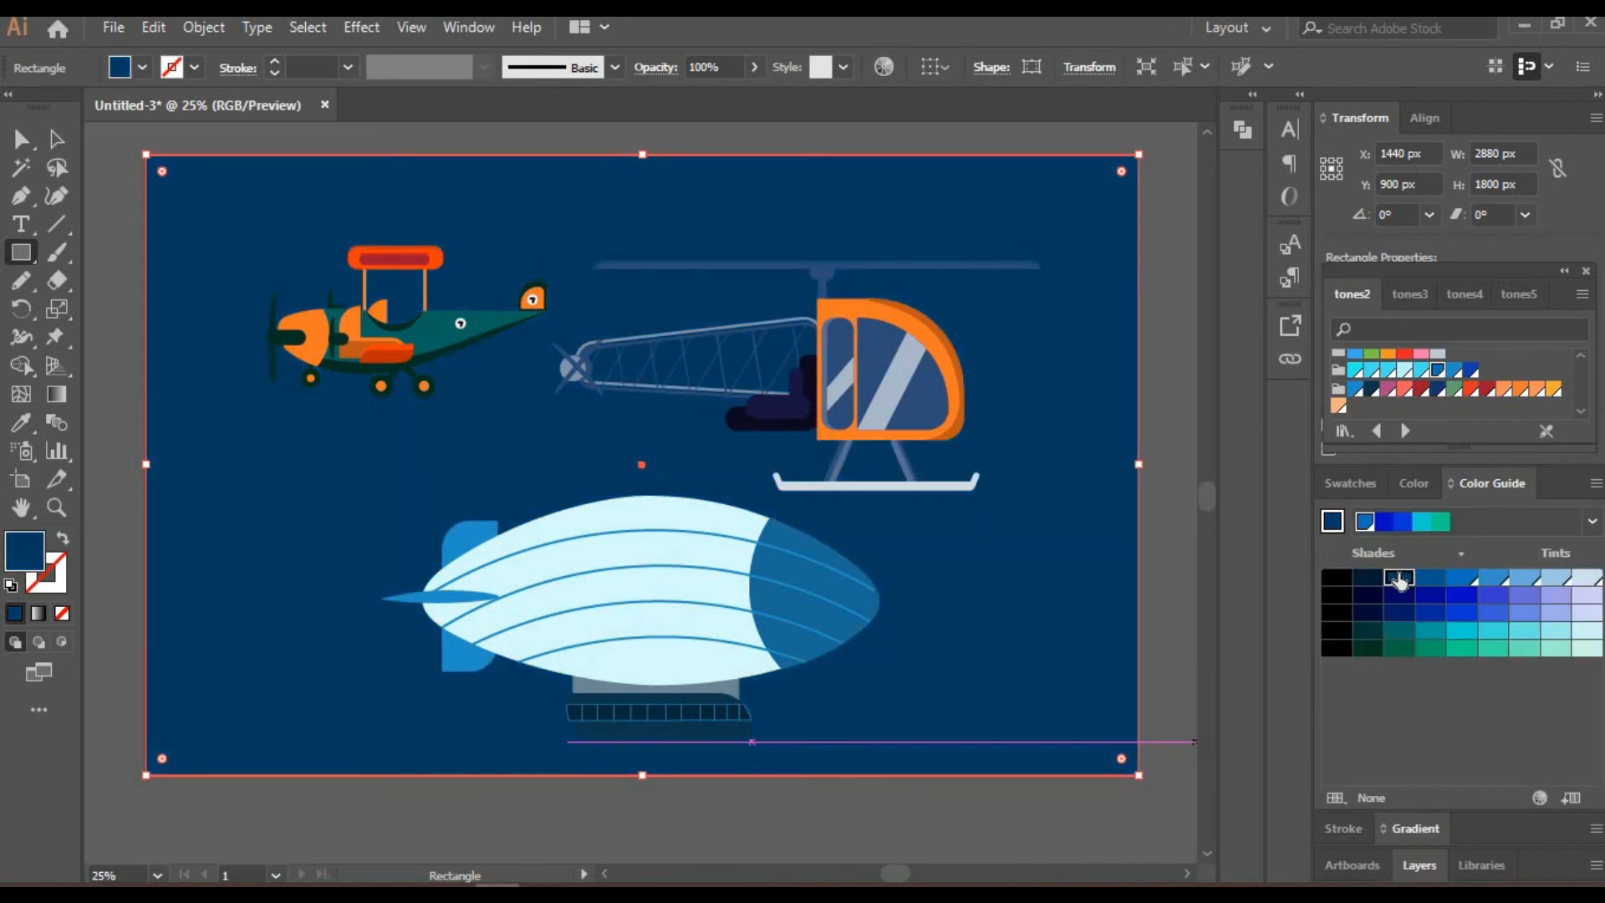
left_click(1368, 577)
left_click(1399, 577)
left_click(1519, 613)
left_click(1398, 578)
left_click(1369, 577)
left_click(1494, 578)
left_click(1524, 578)
left_click(1555, 578)
left_click(1525, 577)
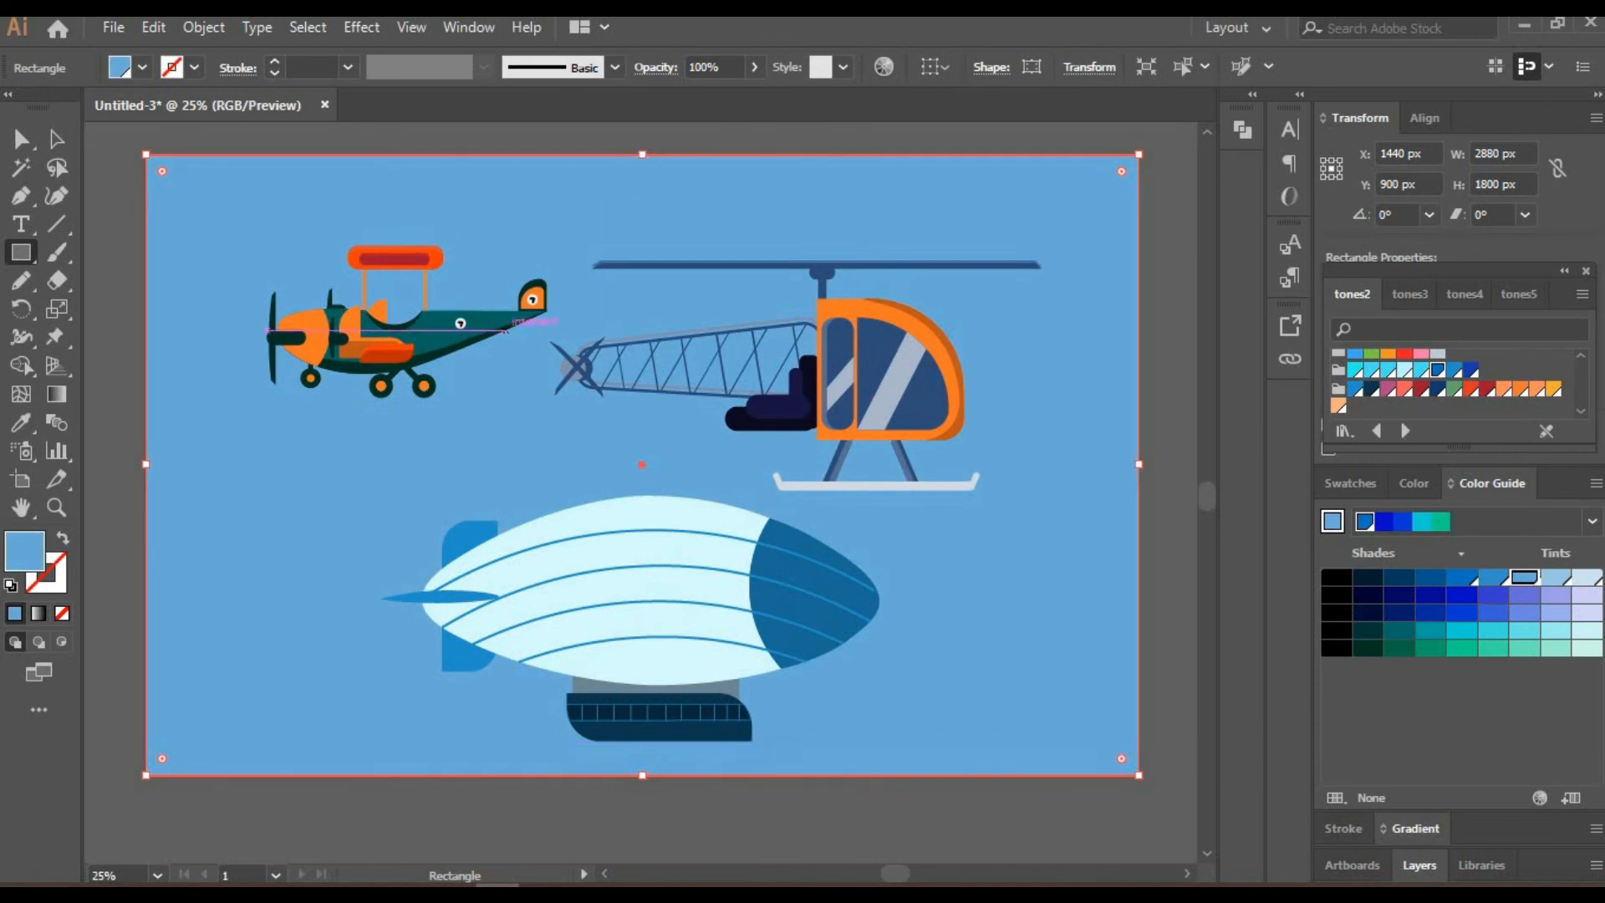
left_click(56, 139)
left_click(117, 192)
Draw a 638 × 240 px rectangle below the biplane on the background layer and fill it with off-white.
left_click(1419, 865)
left_click(21, 252)
left_click_drag(246, 418, 467, 501)
left_click(56, 139)
left_click(1349, 483)
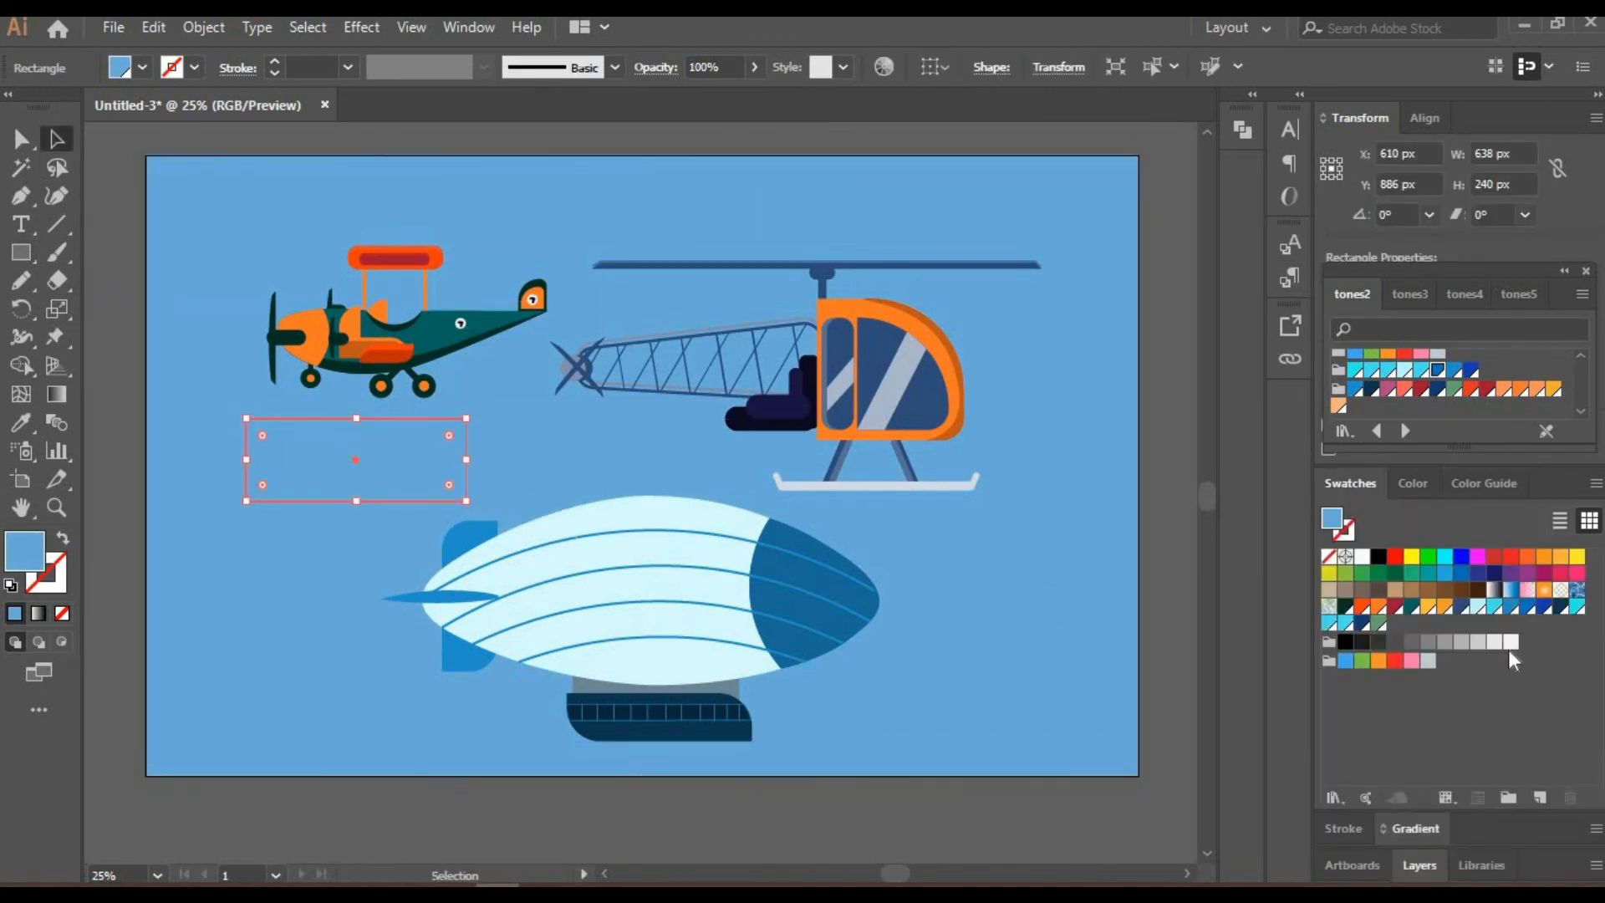
left_click(1511, 641)
Reshape the off-white rectangle with the Curvature tool into a cloud about 993 × 305 px with rounded bumps and a tapering right tail.
left_click(56, 195)
left_click_drag(345, 418, 343, 380)
left_click_drag(246, 418, 284, 438)
left_click_drag(466, 418, 434, 448)
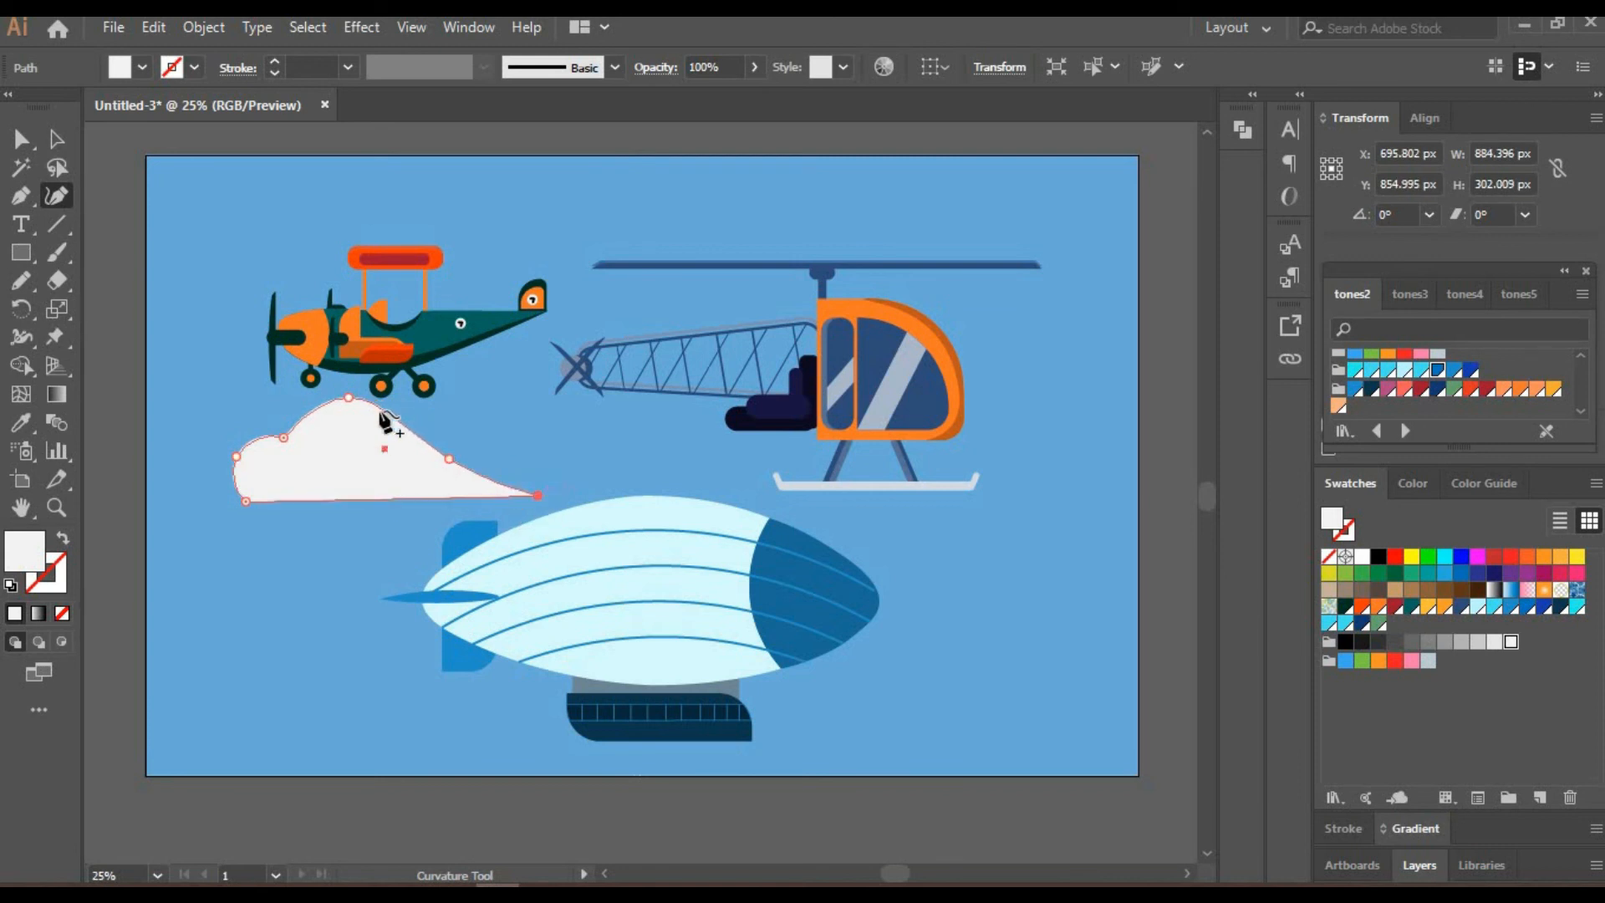
double_click(361, 407)
left_click_drag(449, 459, 415, 442)
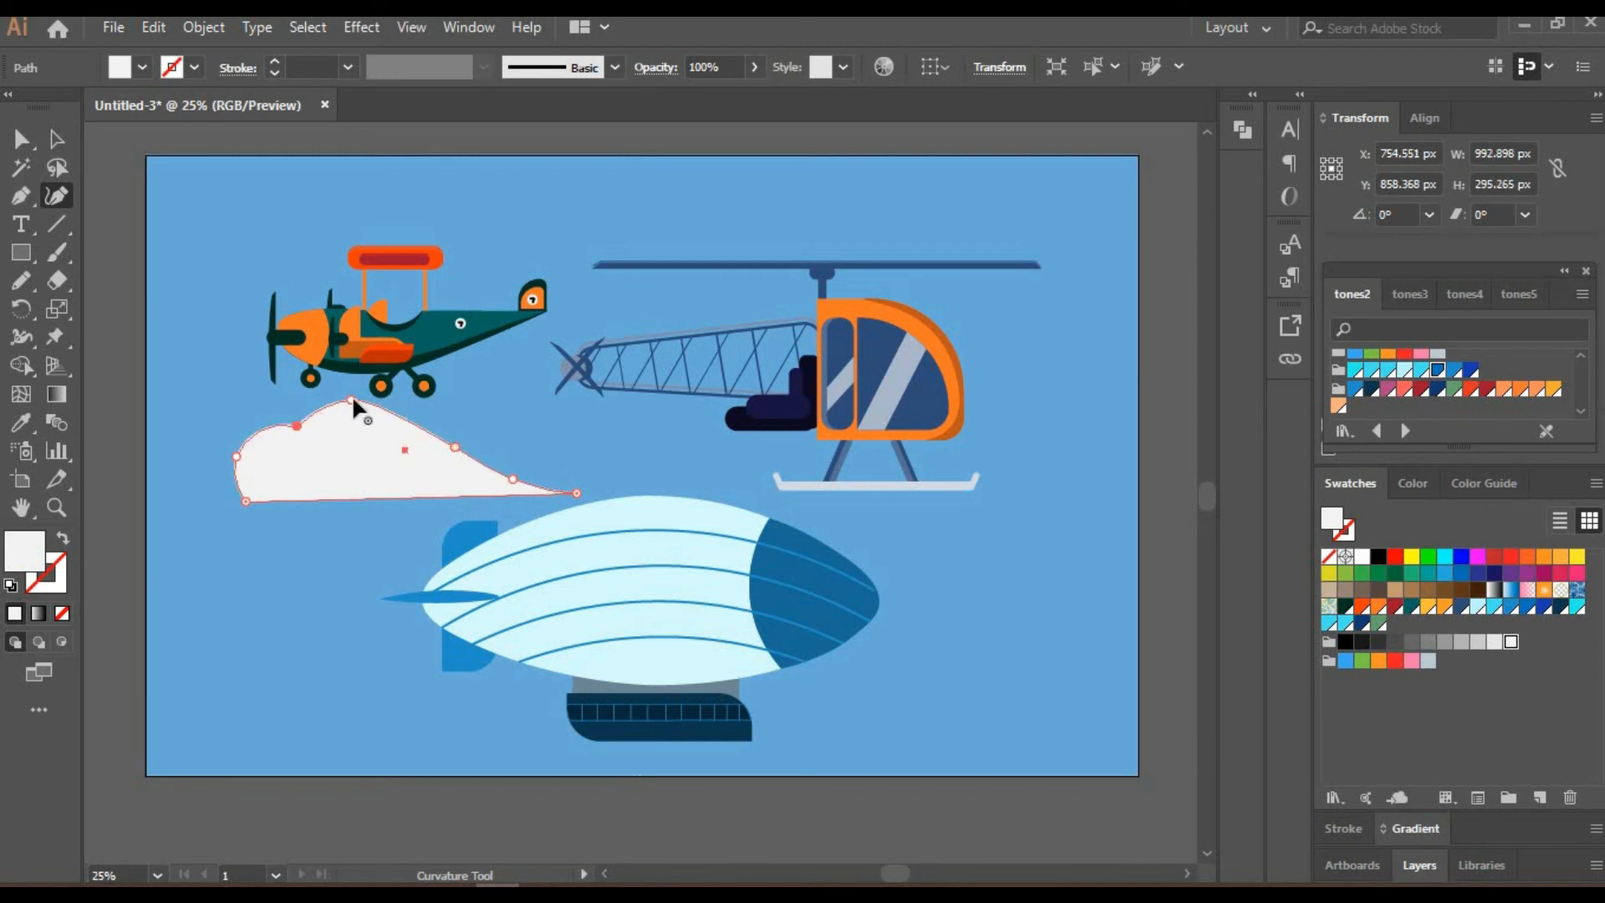
left_click(56, 139)
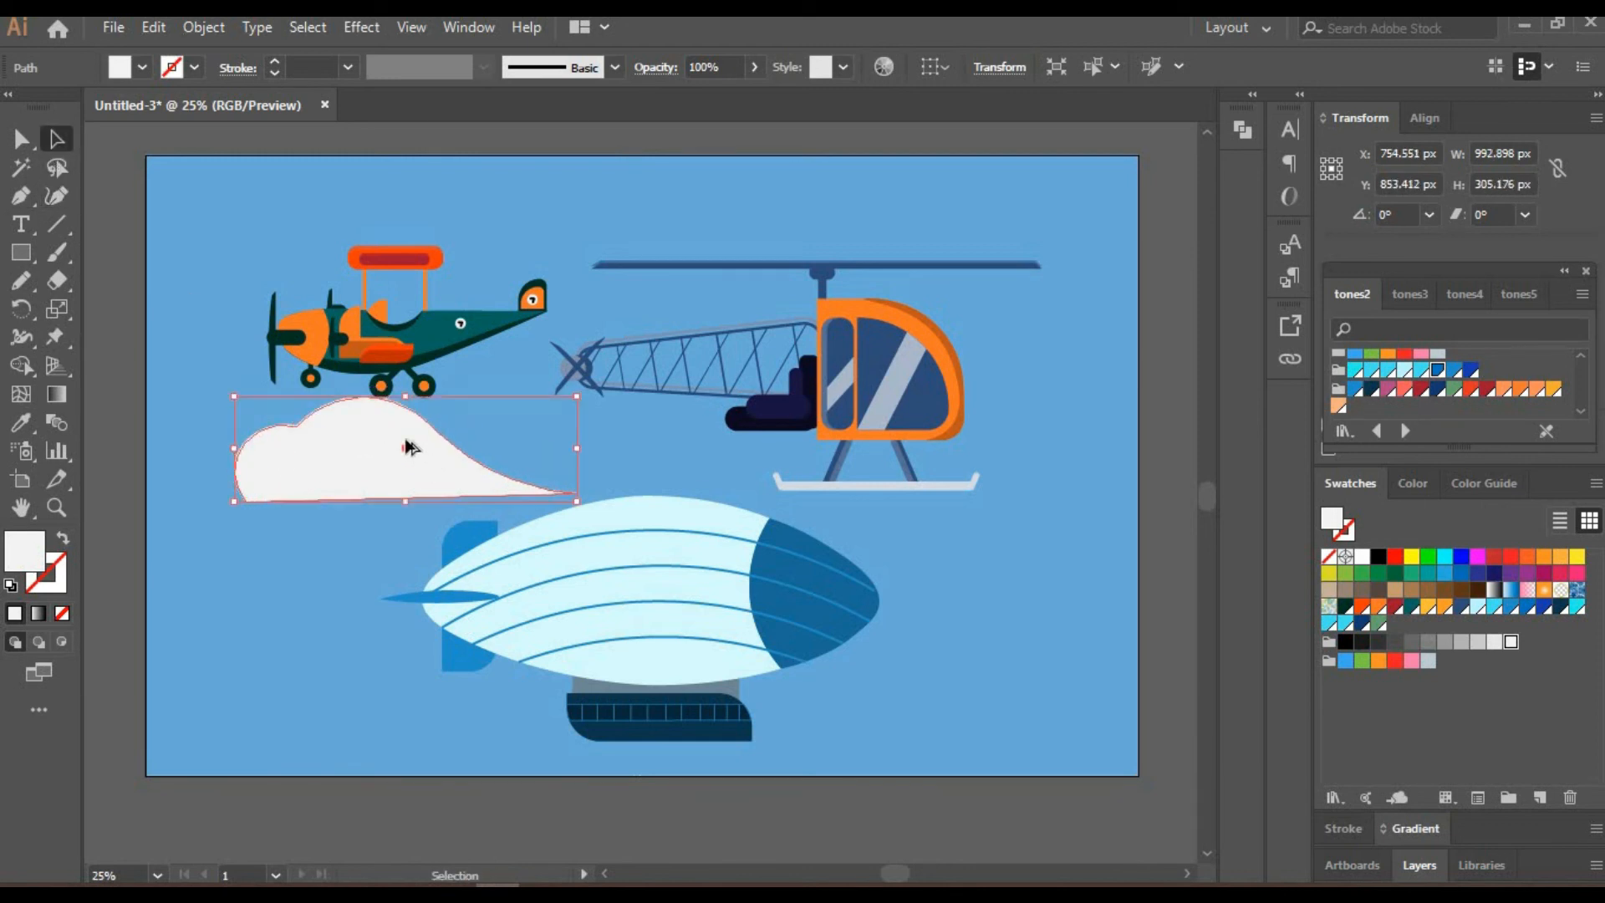
Duplicate the cloud slightly up and to the left and set the copy's opacity to 60%.
left_click_drag(409, 445, 388, 427, "alt")
type("5")
key("Return")
type("p")
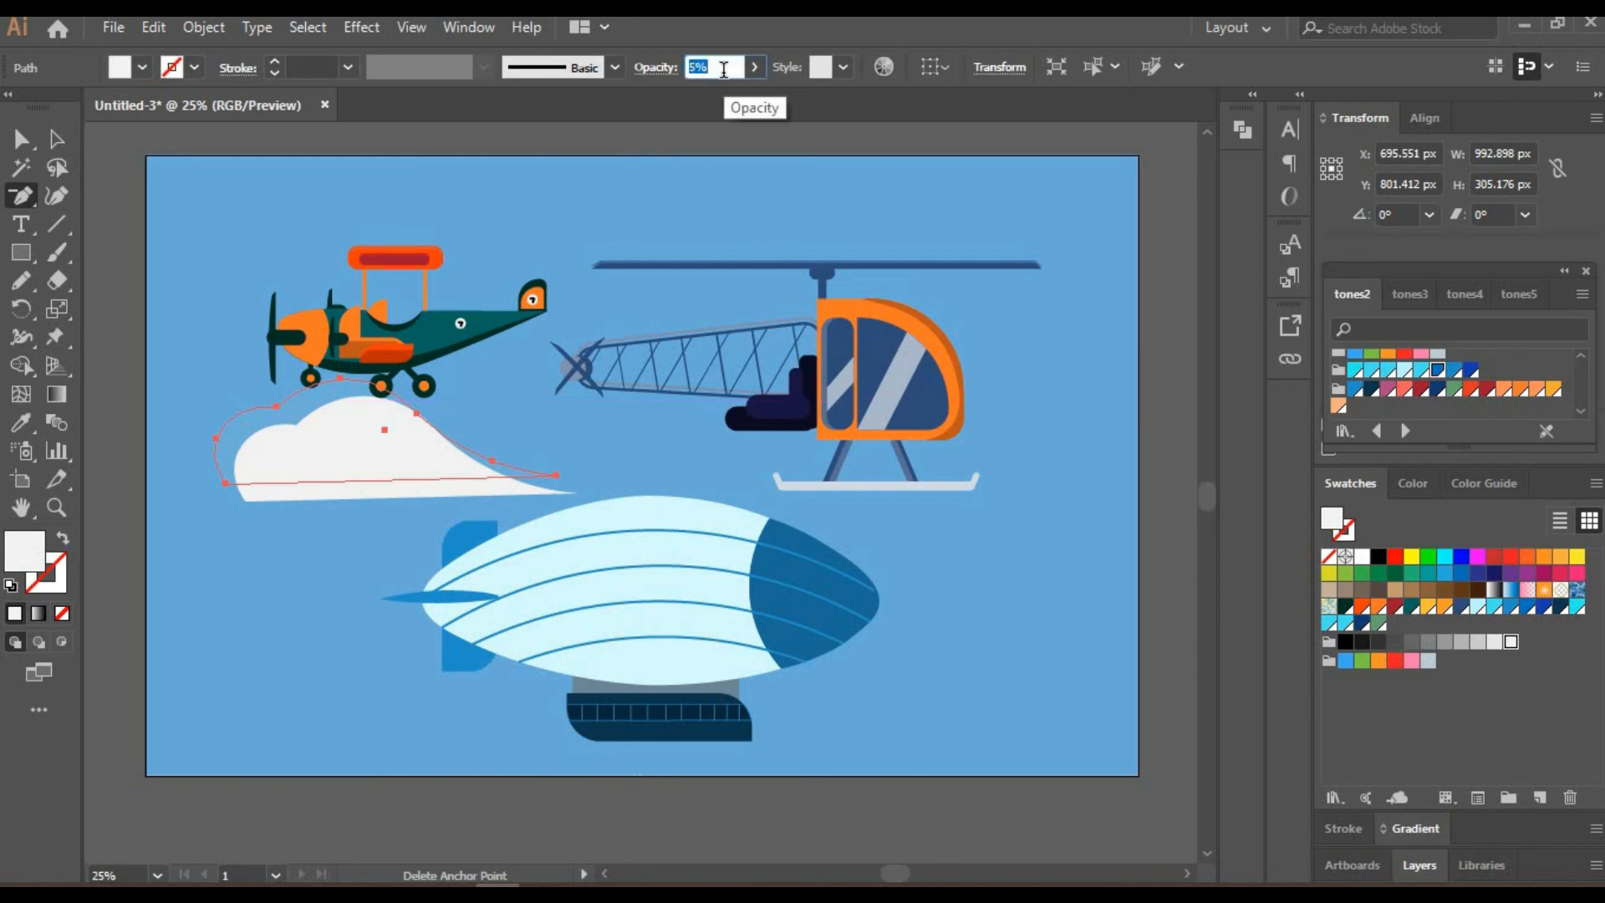
type("50")
key("Return")
Select both cloud shapes and scale them down together to about 560 px wide below the biplane.
key("a")
left_click(248, 380)
left_click_drag(235, 423, 247, 431)
left_click(580, 435, "ctrl")
left_click(451, 445, "ctrl")
left_click(281, 495, "ctrl+shift")
left_click_drag(574, 380, 444, 418, "ctrl")
Adjust the curves and tail tips of the two cloud shapes with the Curvature tool so their tails line up.
left_click(369, 433, "ctrl")
left_click(406, 493, "ctrl")
key("shift+grave")
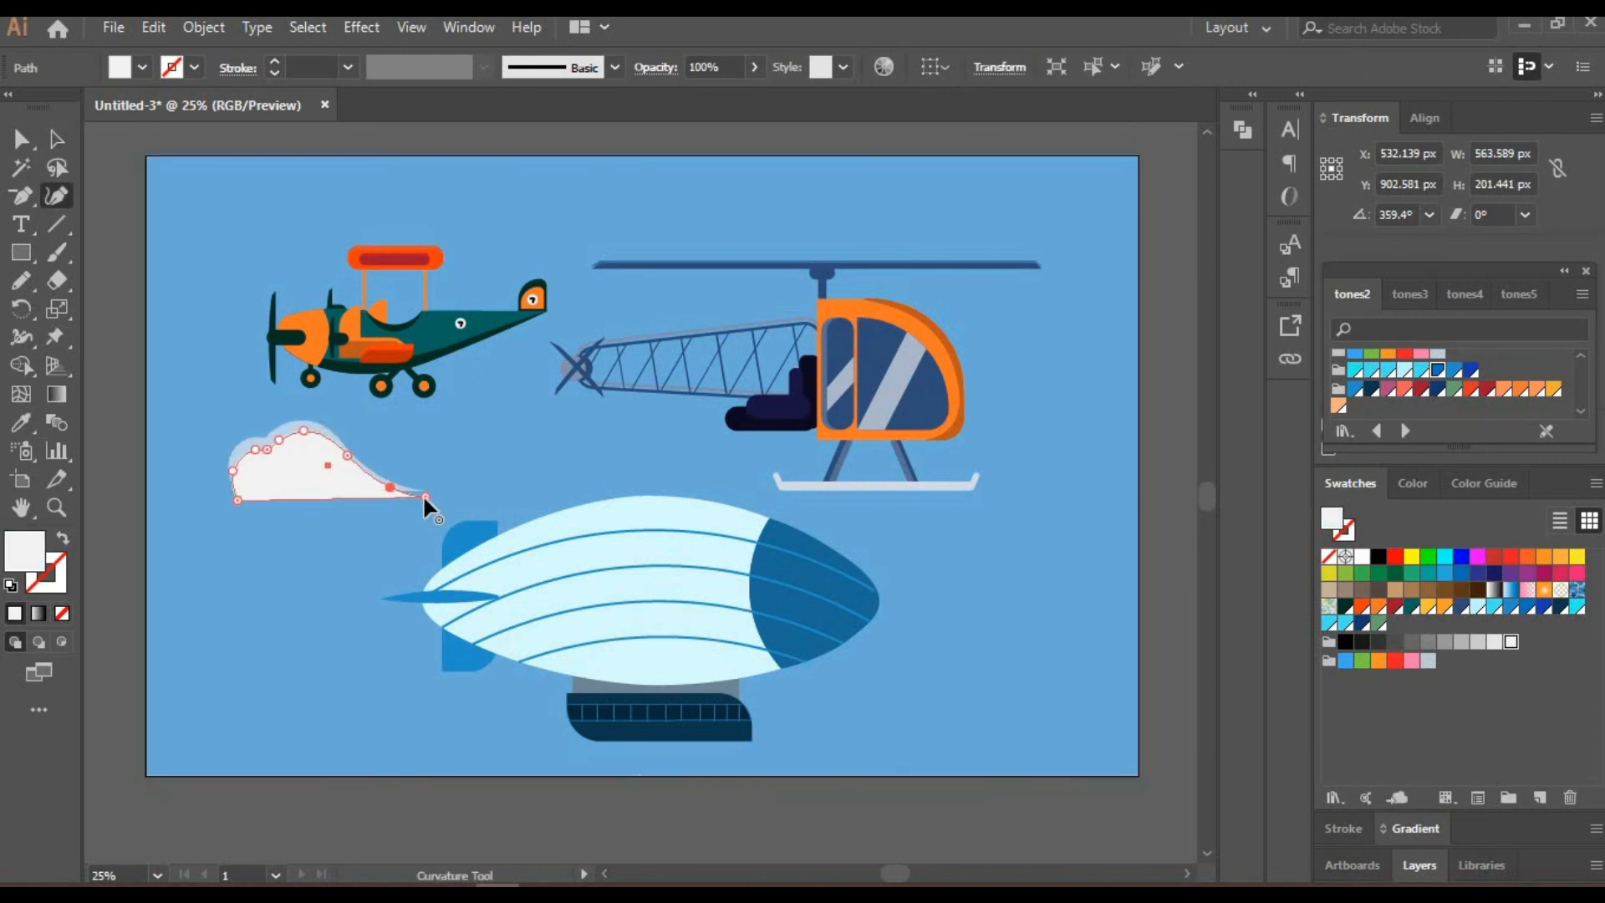
left_click(426, 491, "ctrl")
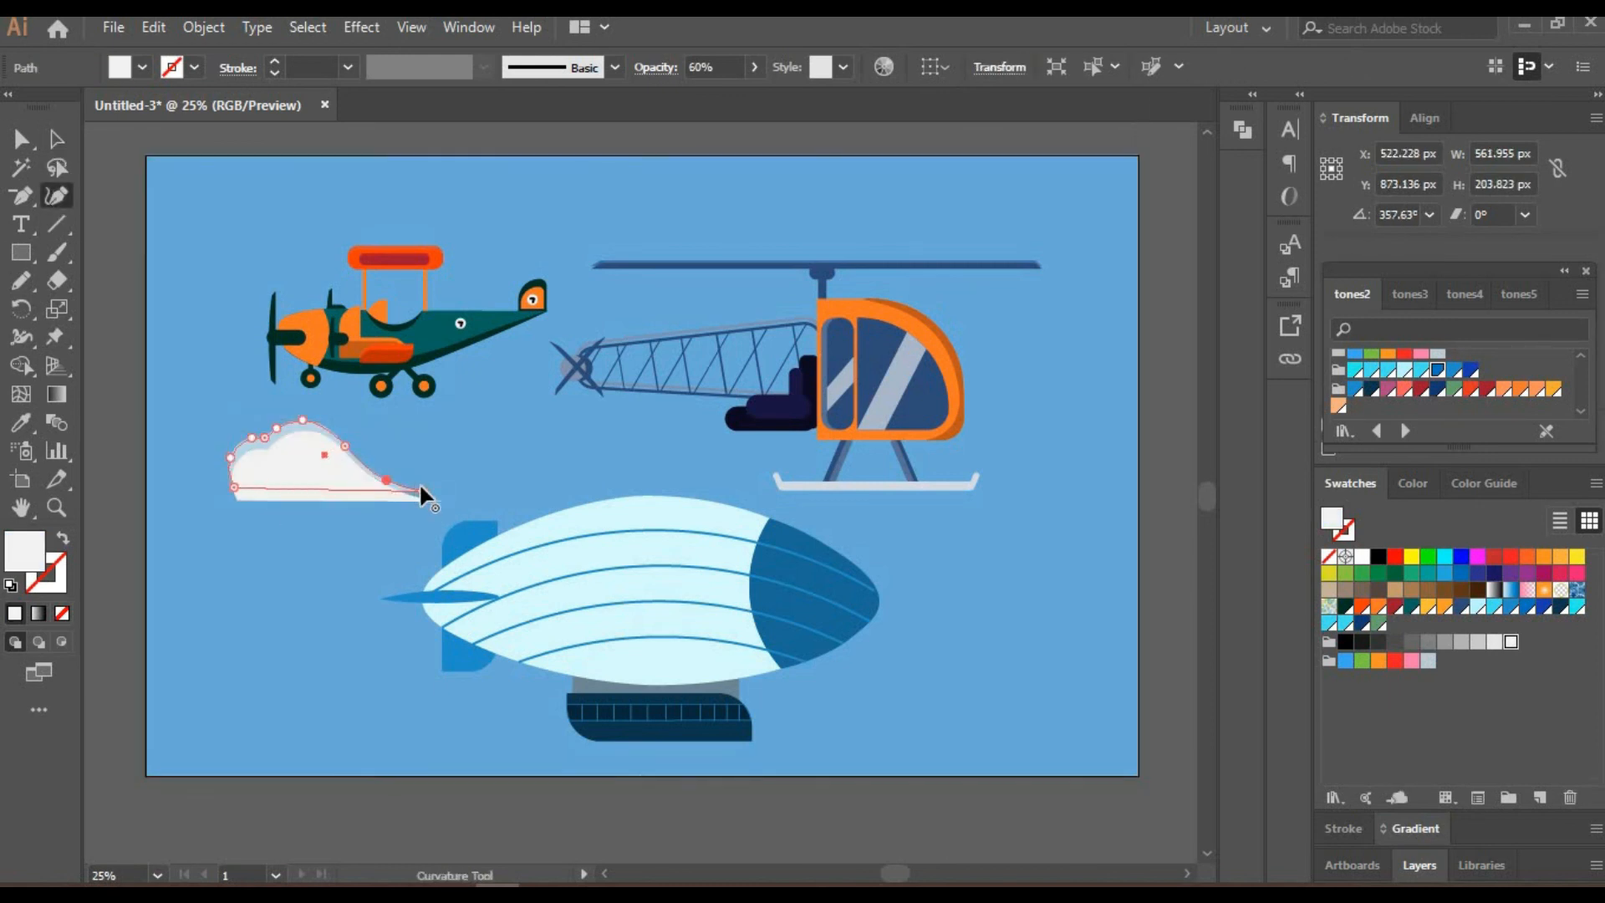
left_click_drag(420, 489, 440, 502)
Duplicate the two-tone cloud and place a smaller copy behind the helicopter's tail boom.
key("a")
left_click(235, 425, "ctrl")
left_click(360, 461, "ctrl")
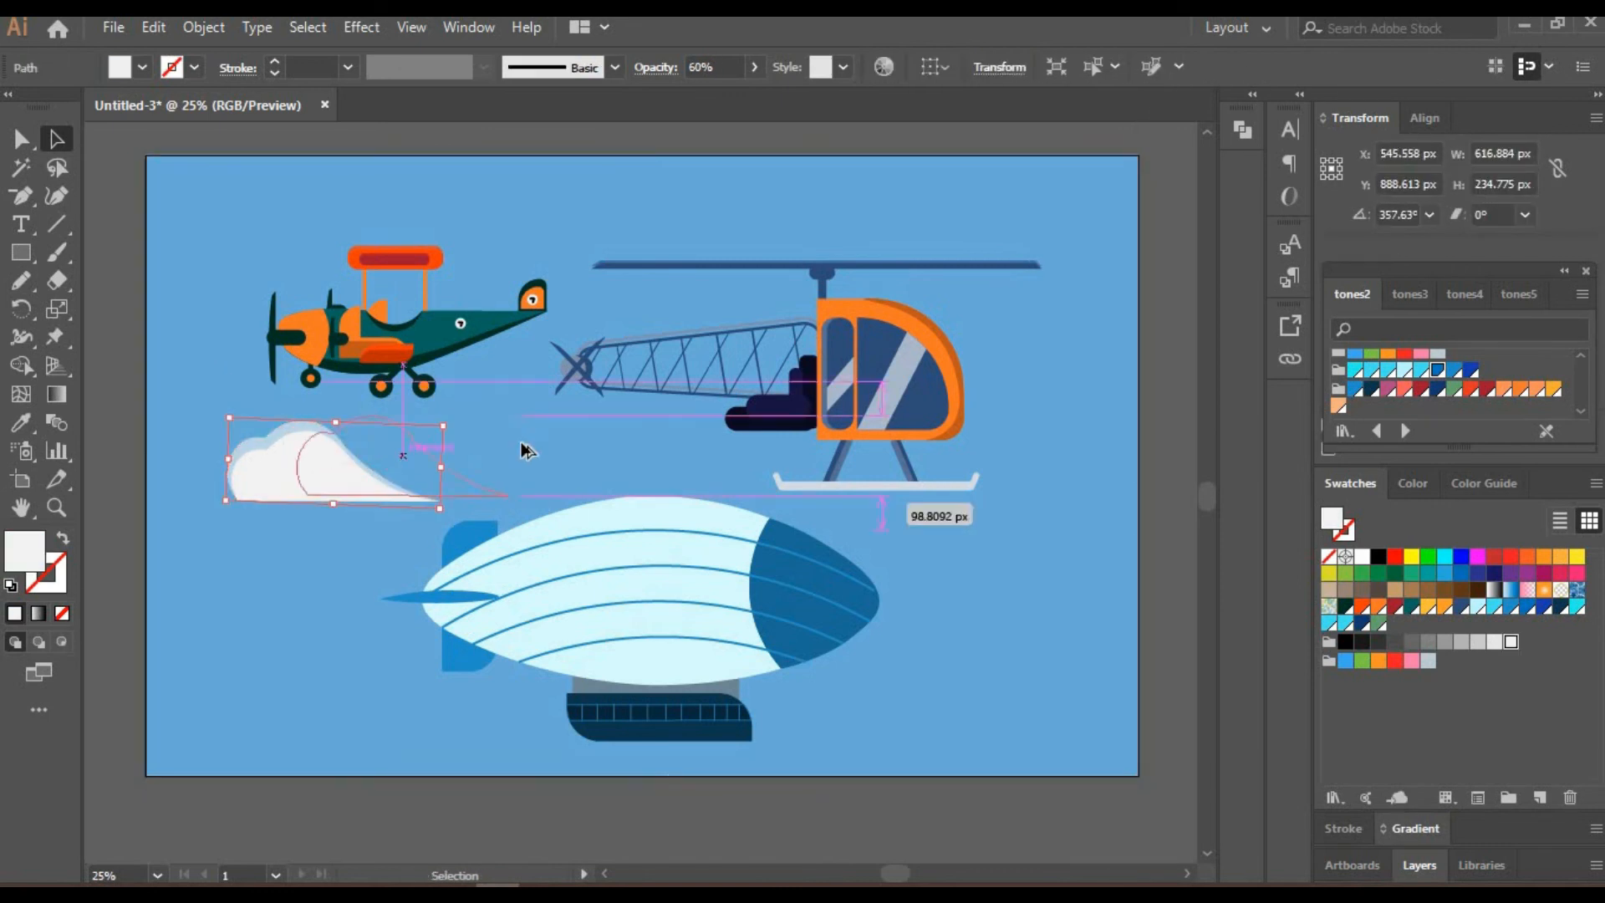
left_click_drag(521, 443, 539, 436)
left_click_drag(272, 506, 504, 455)
right_click(333, 462)
mouse_move(401, 762)
left_click(664, 757)
left_click(351, 528)
left_click_drag(642, 402, 778, 342)
left_click(526, 419)
Place two further copies of the small cloud behind the airship's nose and below its tail fin, scaling each down slightly.
left_click(543, 426, "shift")
left_click_drag(663, 362, 874, 550)
left_click_drag(990, 531, 973, 536)
left_click_drag(874, 569, 460, 683)
left_click_drag(557, 649, 526, 660)
Copy the smallest cloud to behind the biplane's upper wing and deselect it.
left_click_drag(443, 684, 329, 269)
left_click(472, 208)
left_click(121, 310)
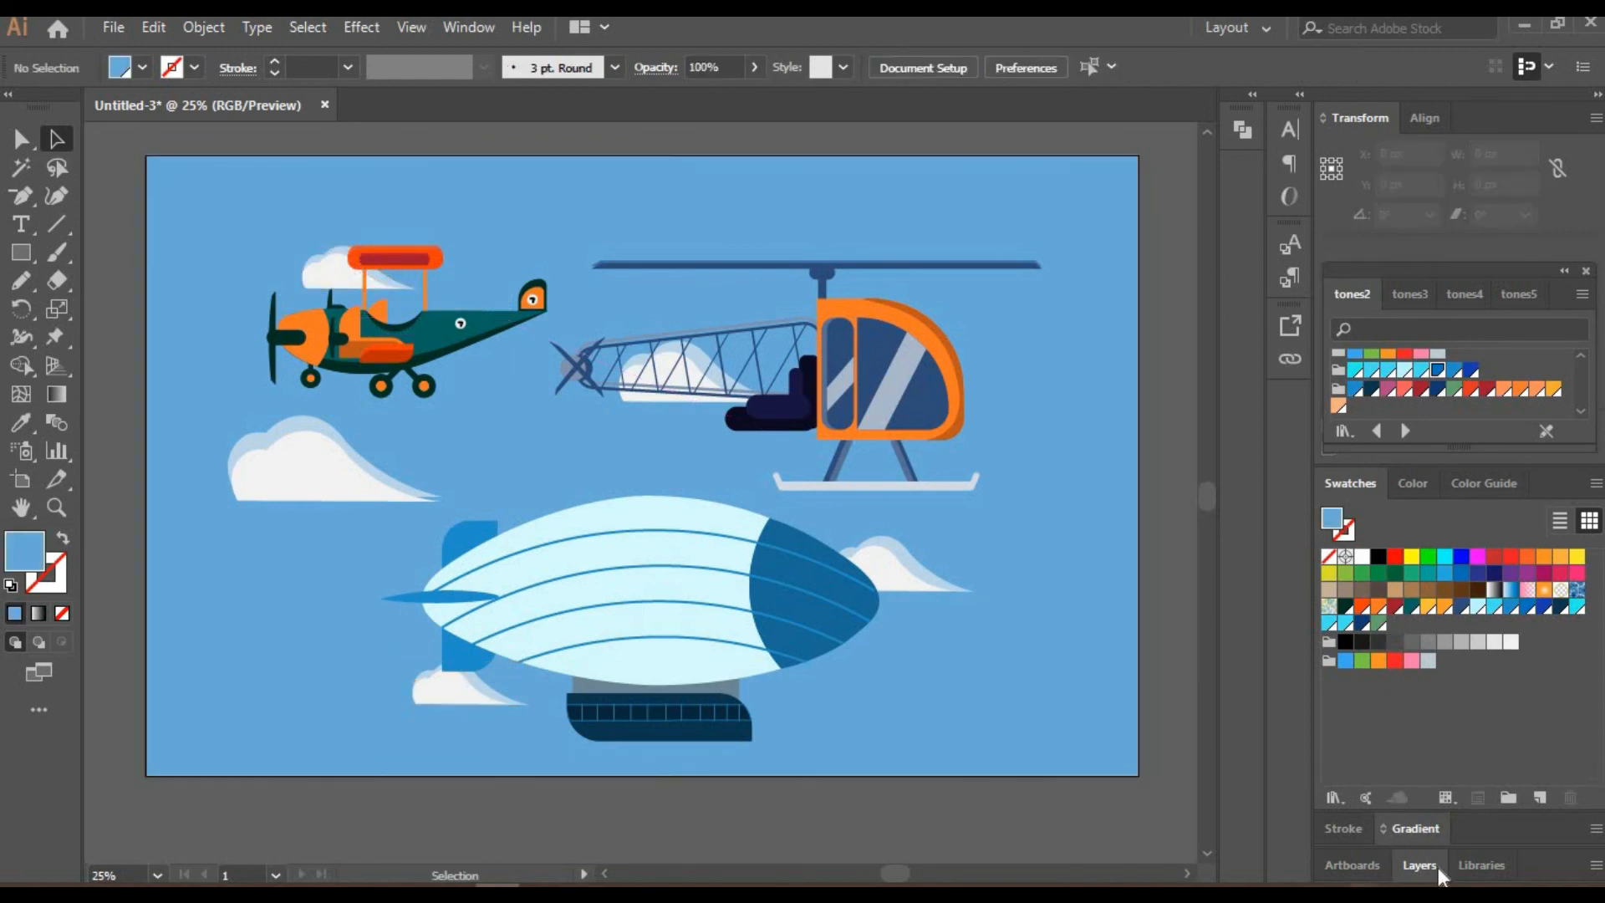
Lock the background layer, toggle the aircrafts layer off and on, and hide the background layer.
left_click(1419, 866)
left_click(1357, 617)
left_click(1333, 593)
left_click(1332, 593)
left_click(1329, 618)
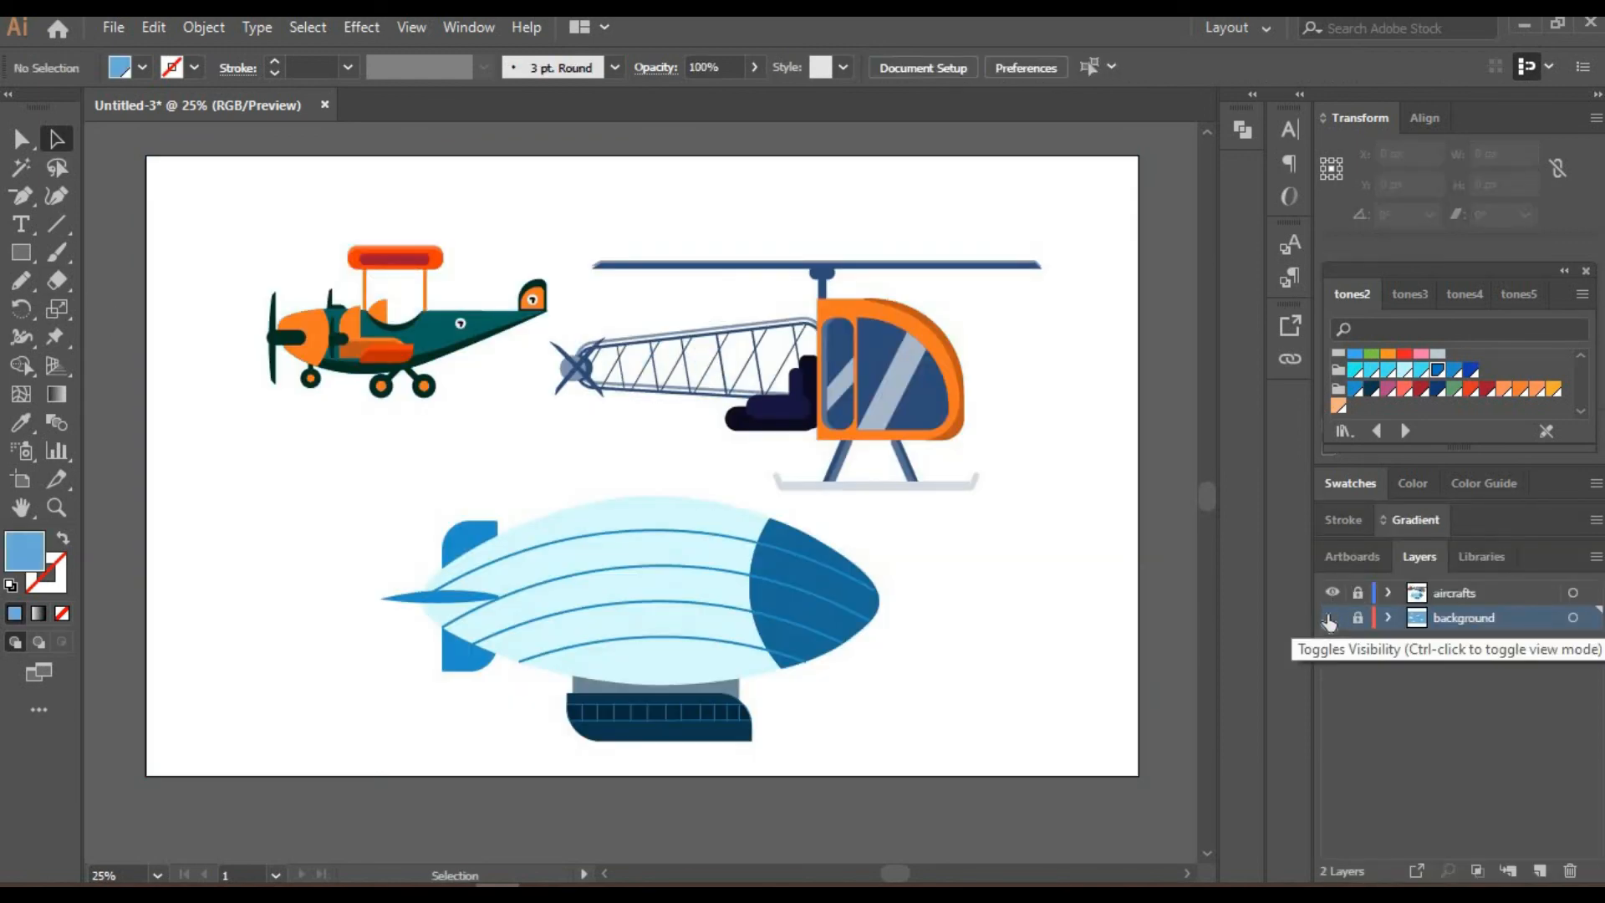